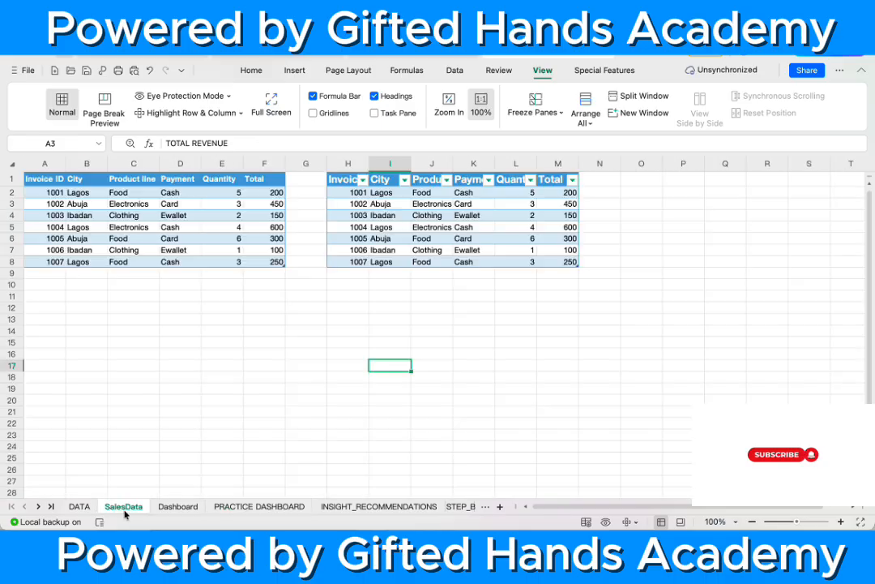
# Step: On the PRACTICE DASHBOARD sheet, enter the KPI label TOTAL QUANTITY in A4 beneath TOTAL REVENUE
pyautogui.click(172, 506)
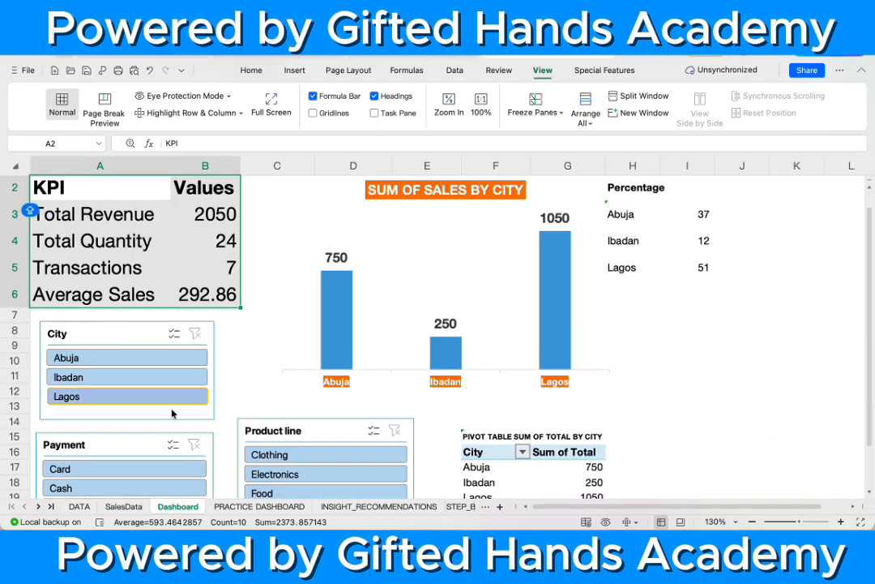
pyautogui.click(233, 507)
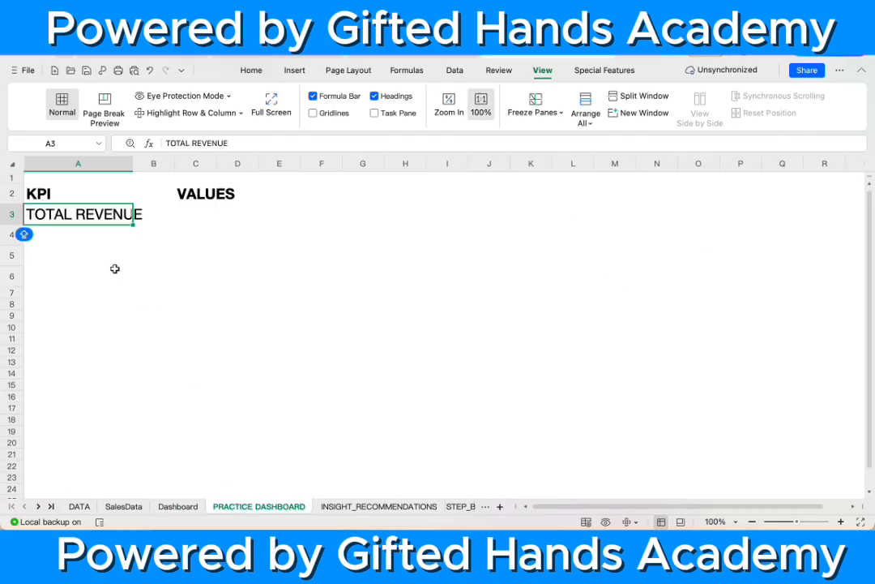
pyautogui.click(74, 231)
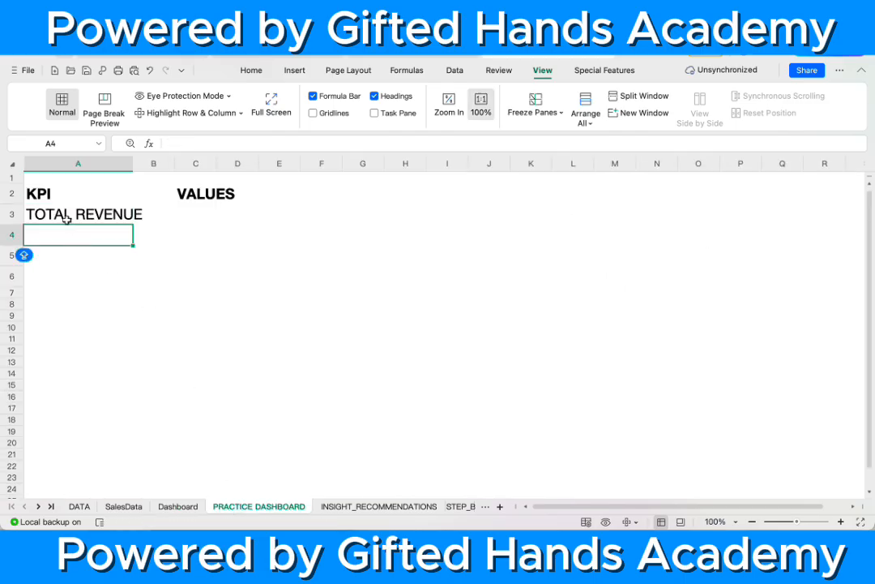
pyautogui.write('TO')
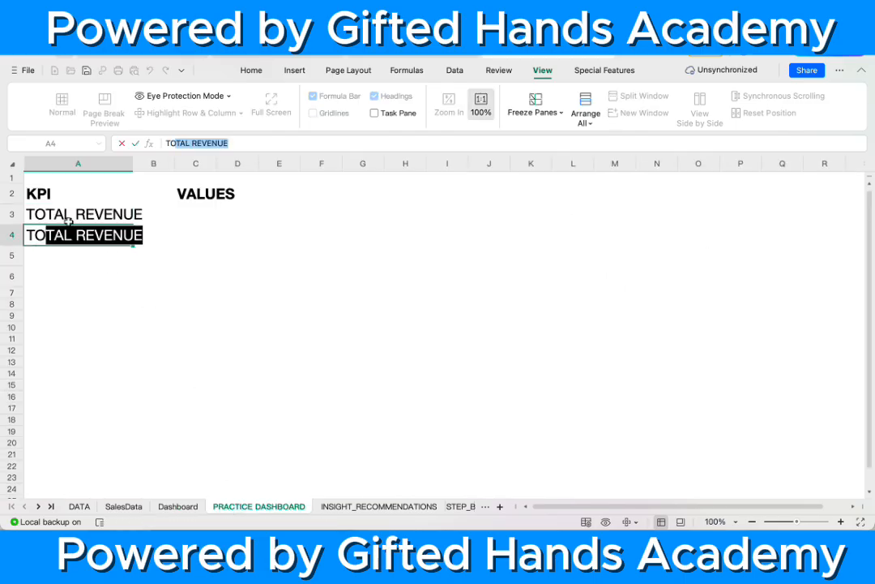
pyautogui.write('TAL ')
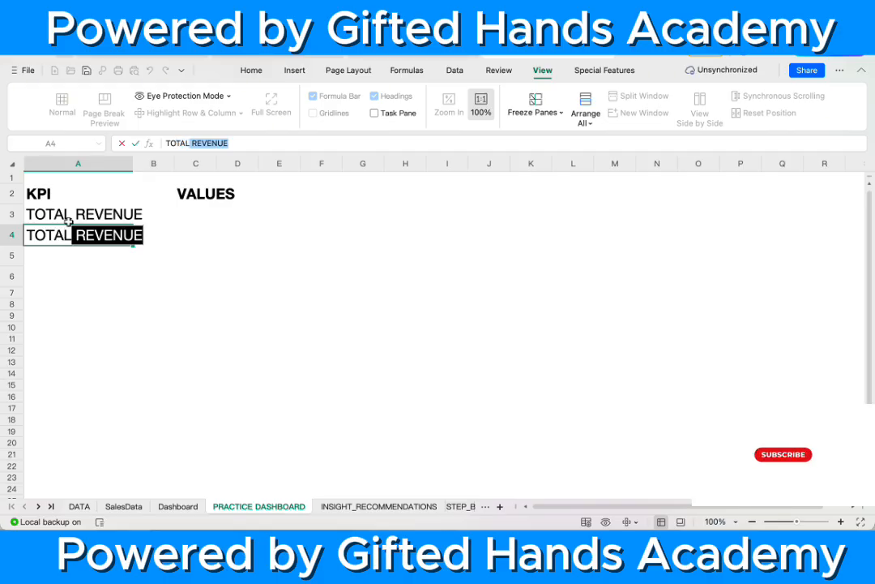
pyautogui.write('QUAN')
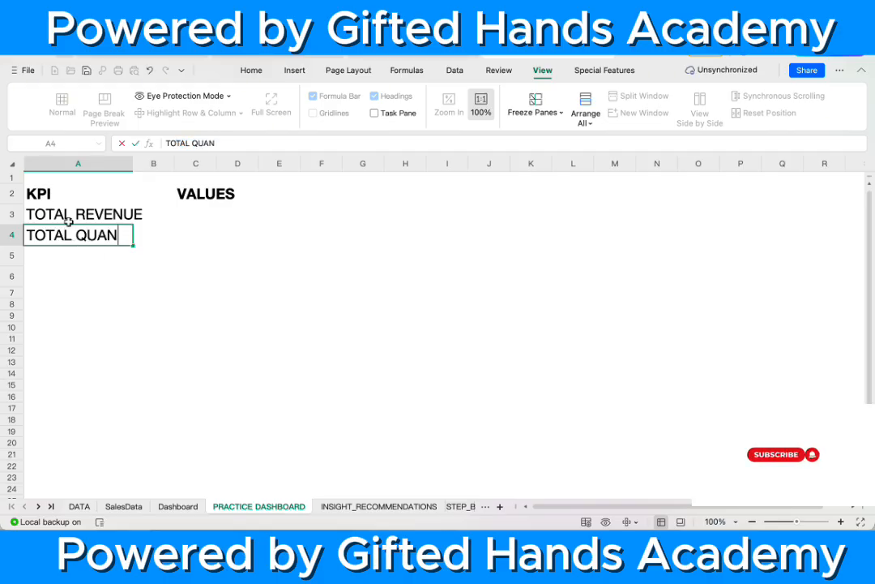
pyautogui.write('TITY')
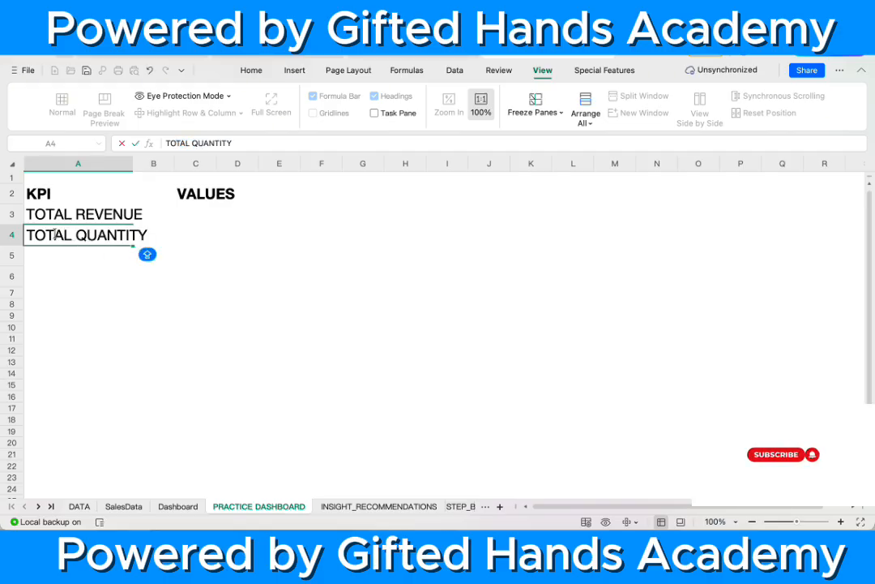
pyautogui.press('Return')
# Step: Add the KPI labels TRANSACTIONS in A5 and AVERAGE SALES in A6
pyautogui.write('TRA')
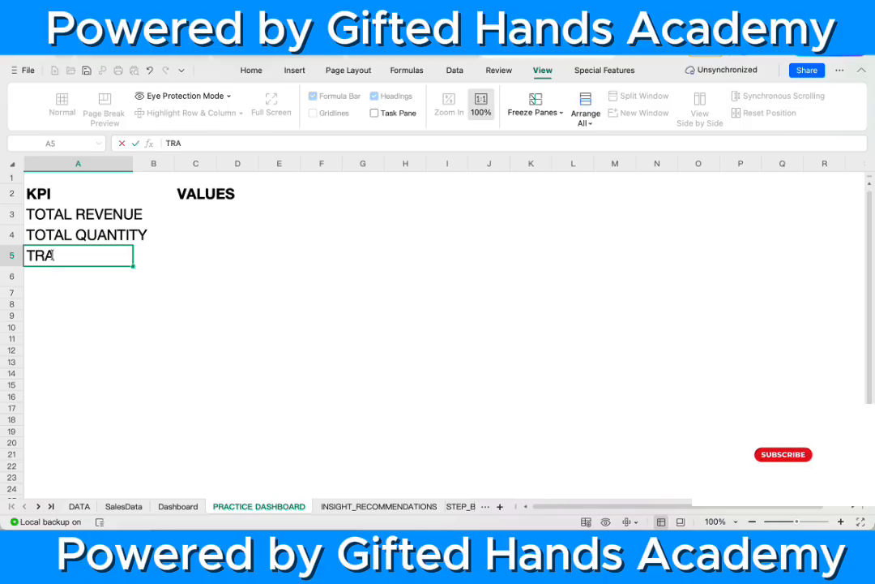
pyautogui.write('NSACTIONS')
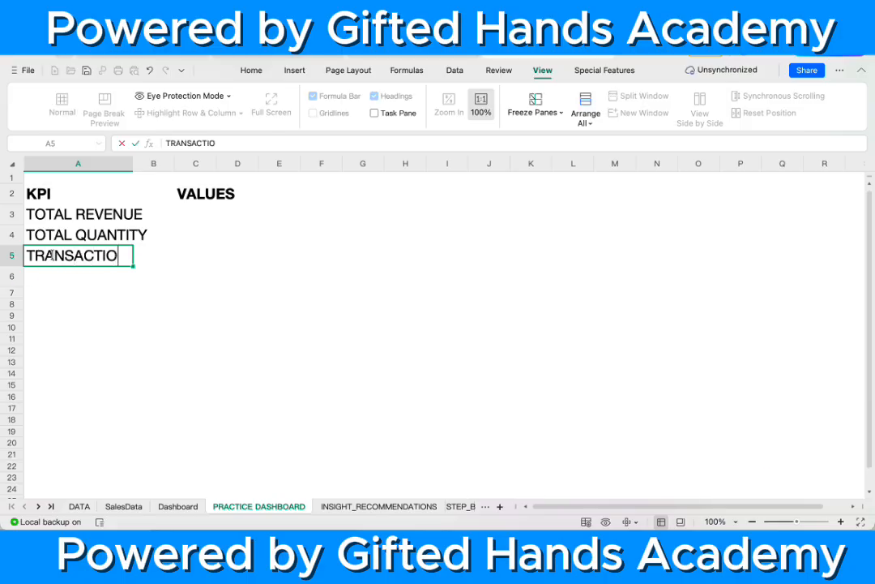
pyautogui.click(50, 277)
pyautogui.write('A')
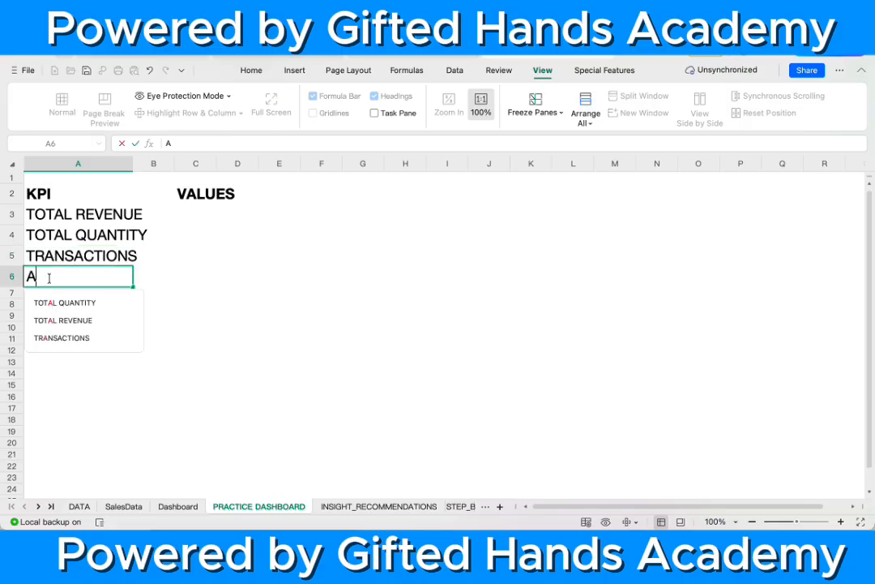
pyautogui.write('VERAGE ')
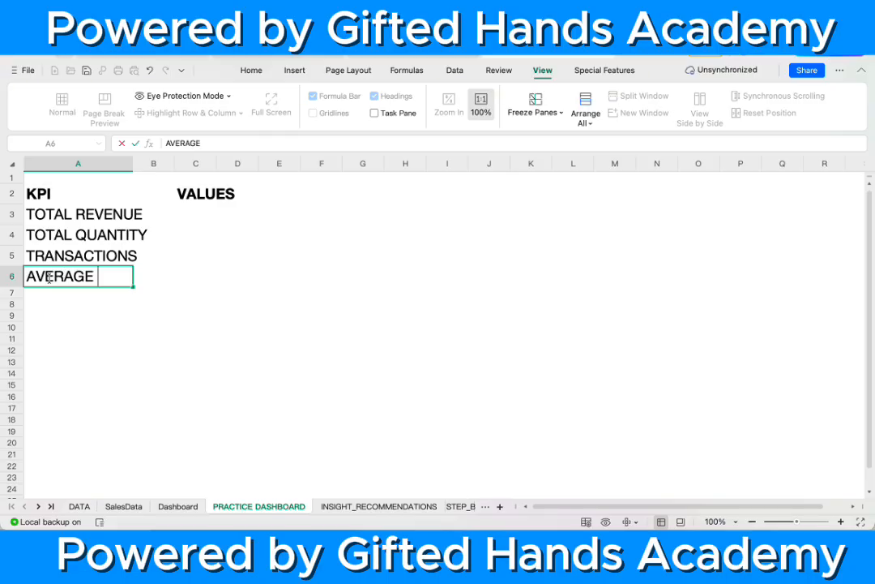
pyautogui.write('SALES')
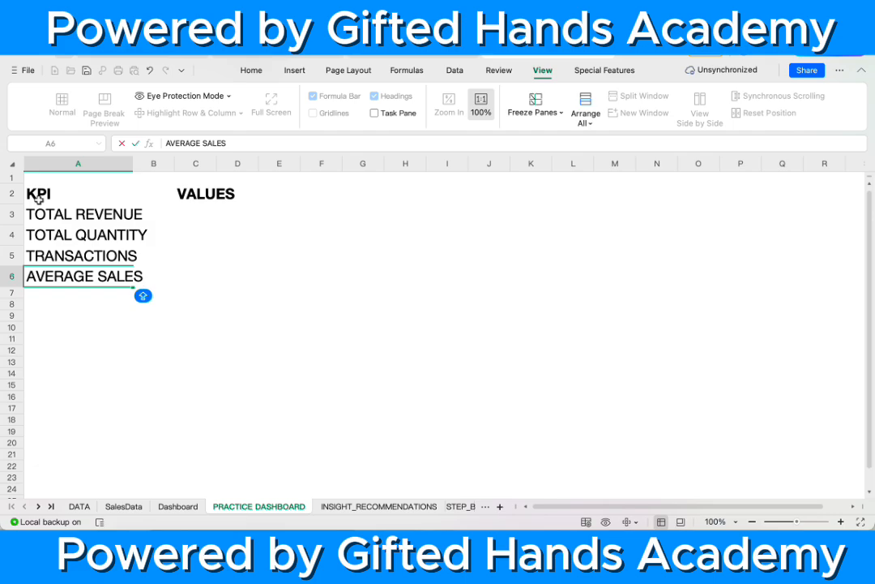
# Step: Calculate total revenue in C3 of PRACTICE DASHBOARD by summing the Total column of the second SalesData table, =SUM(SalesData!M2:M8)
pyautogui.click(201, 211)
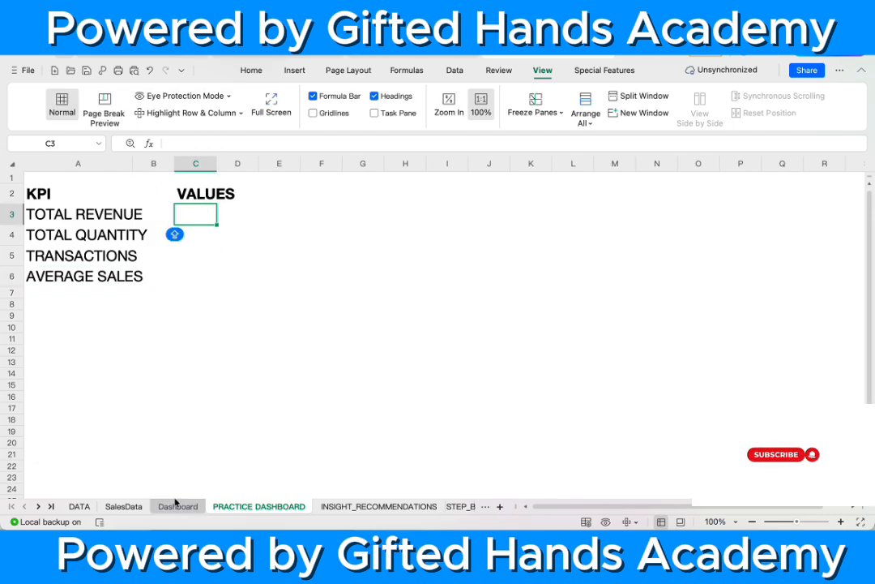
pyautogui.click(124, 507)
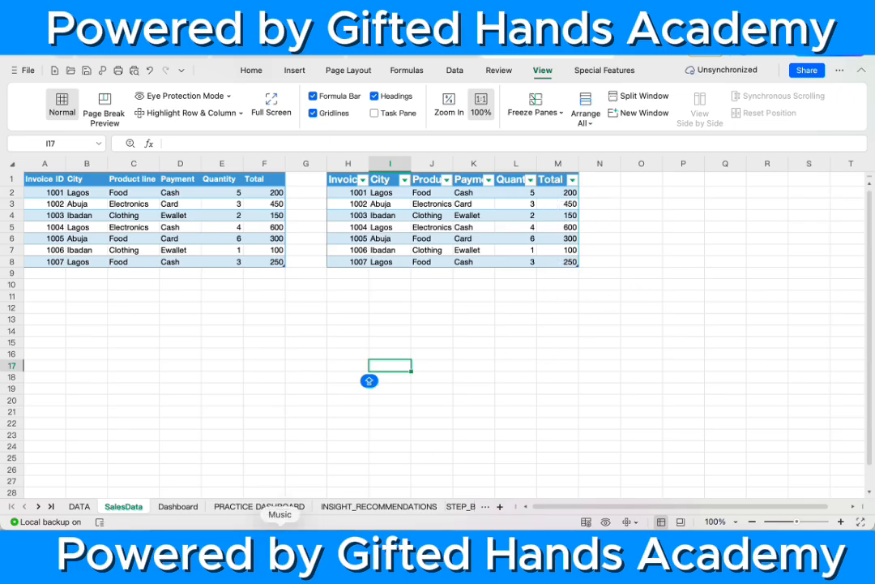
pyautogui.click(174, 506)
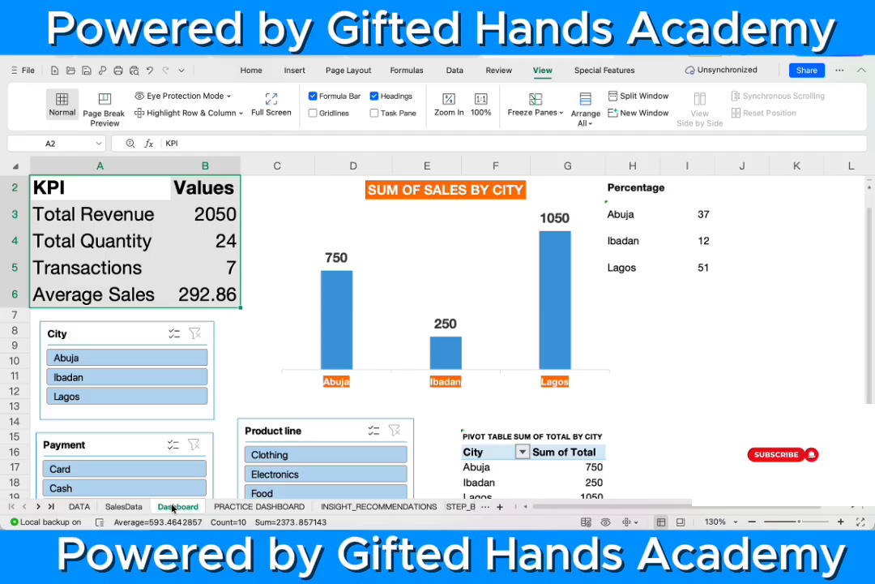
pyautogui.click(253, 506)
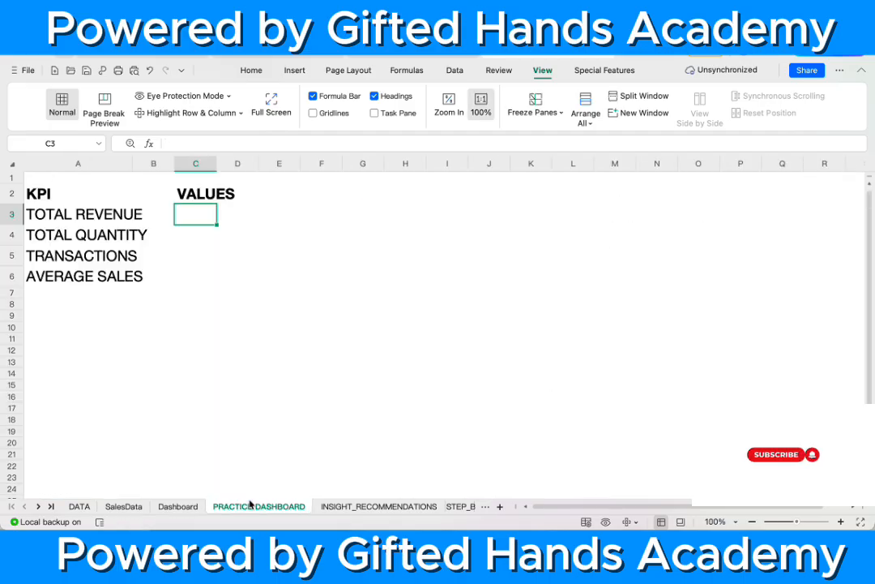
pyautogui.doubleClick(194, 217)
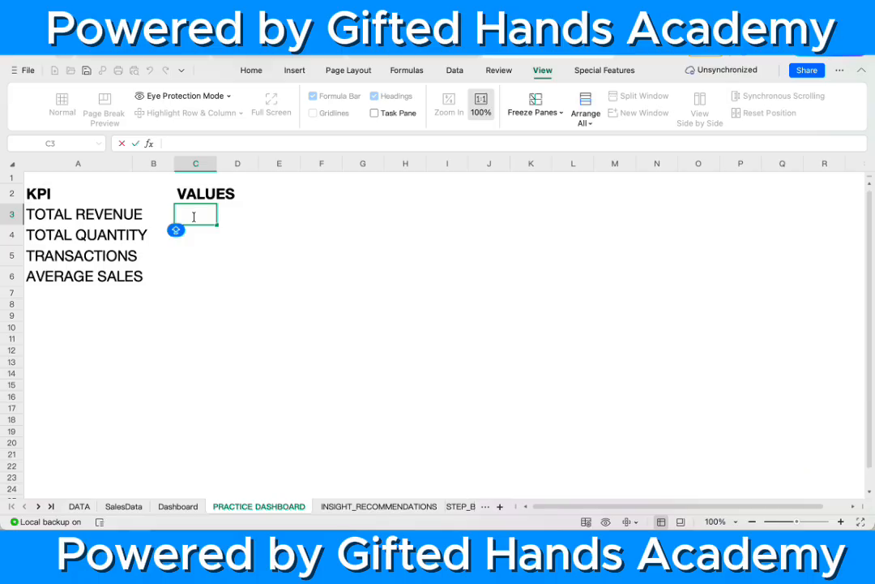
pyautogui.write('=')
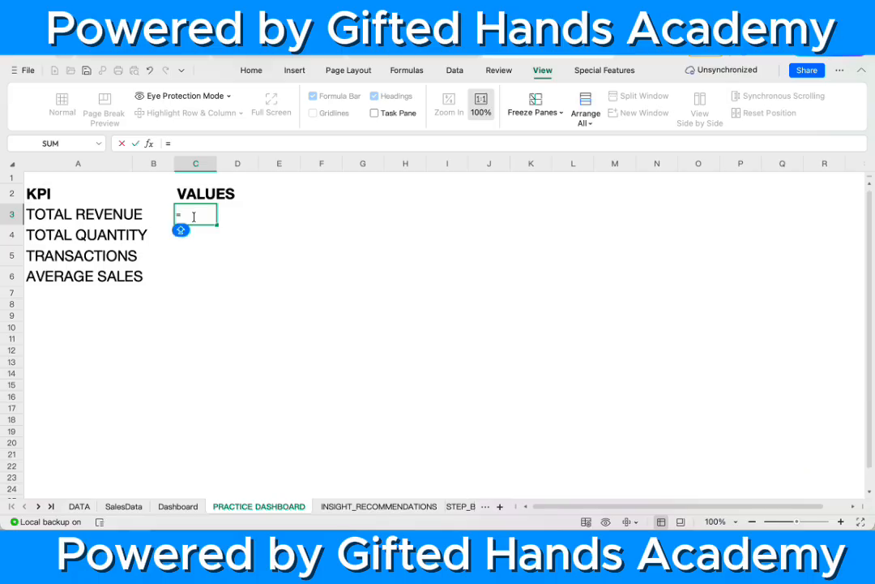
pyautogui.write('SUM')
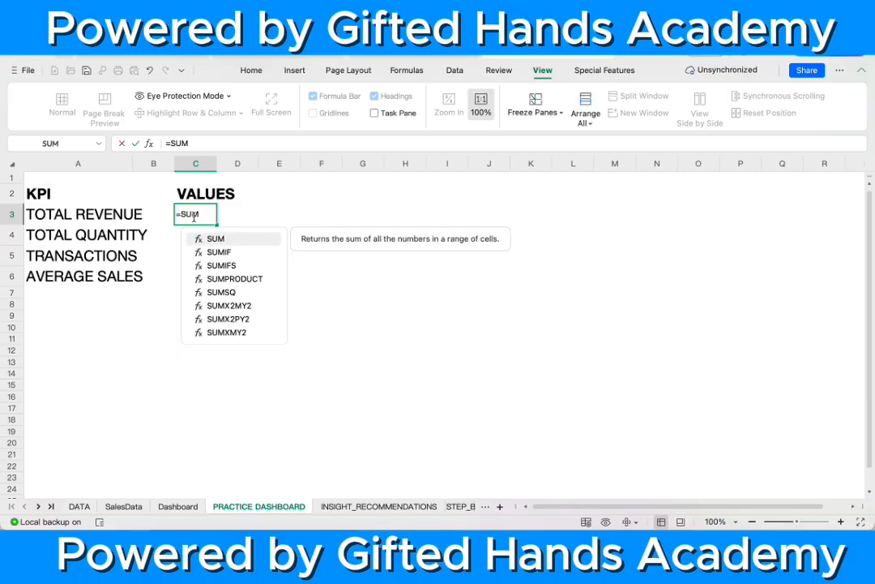
pyautogui.write('(')
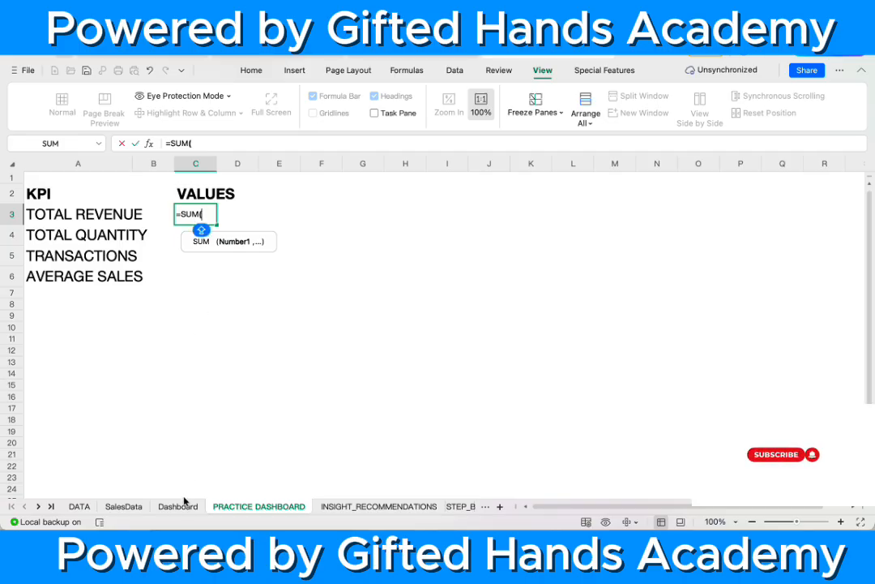
pyautogui.click(123, 506)
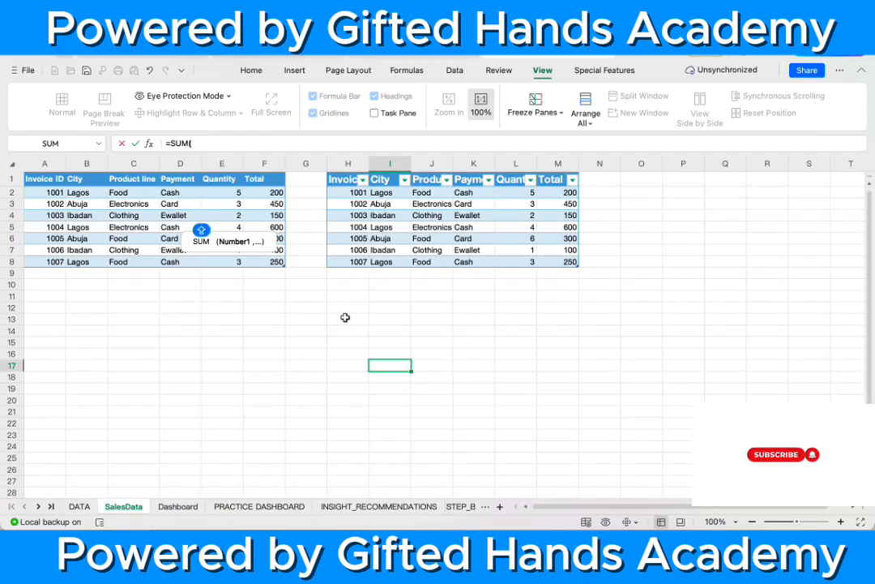
pyautogui.click(569, 192)
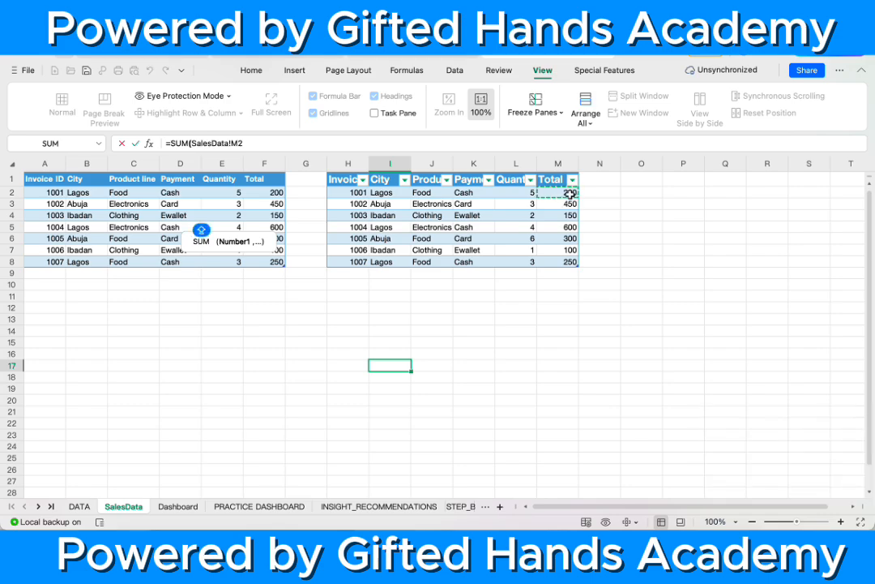
pyautogui.hotkey('shift', 'Down')
pyautogui.hotkey('shift', 'Down')
pyautogui.hotkey('shift', 'Down')
pyautogui.hotkey('shift', 'Down')
pyautogui.hotkey('shift', 'Down')
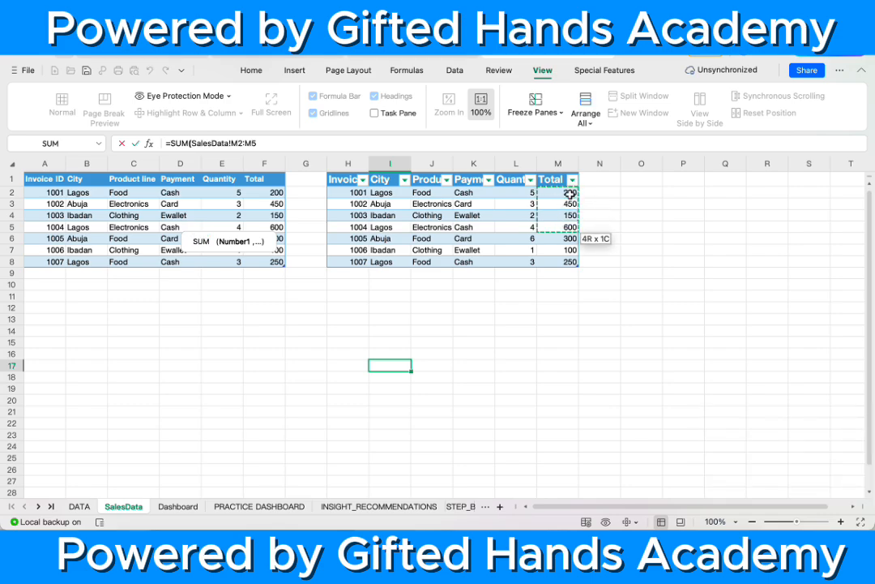
pyautogui.hotkey('shift', 'Down')
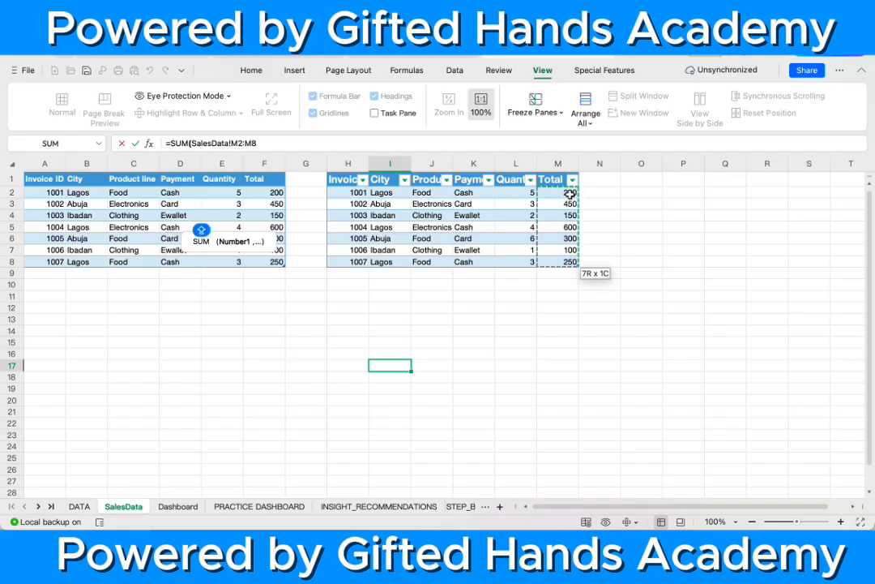
pyautogui.press('Return')
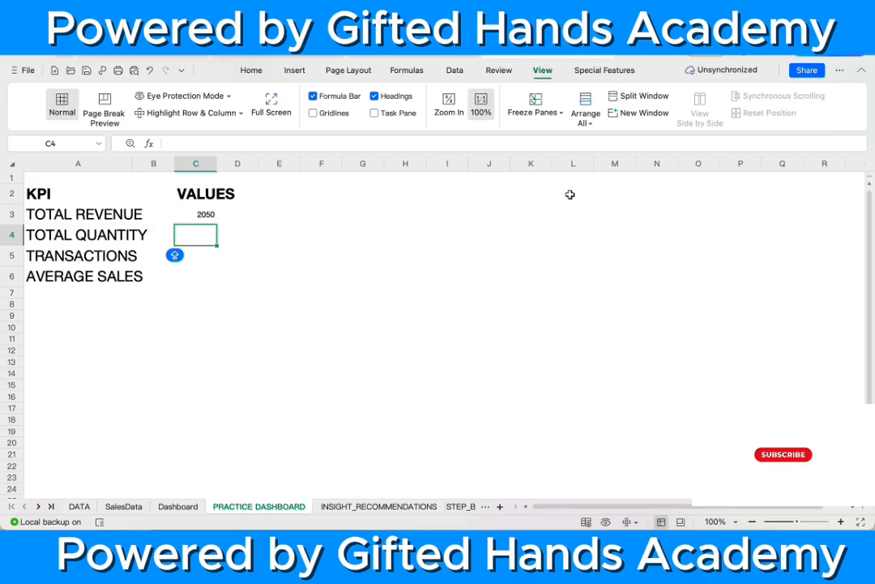
# Step: Compare the total revenue formula in C3 with the one in B3 on the Dashboard sheet
pyautogui.click(203, 214)
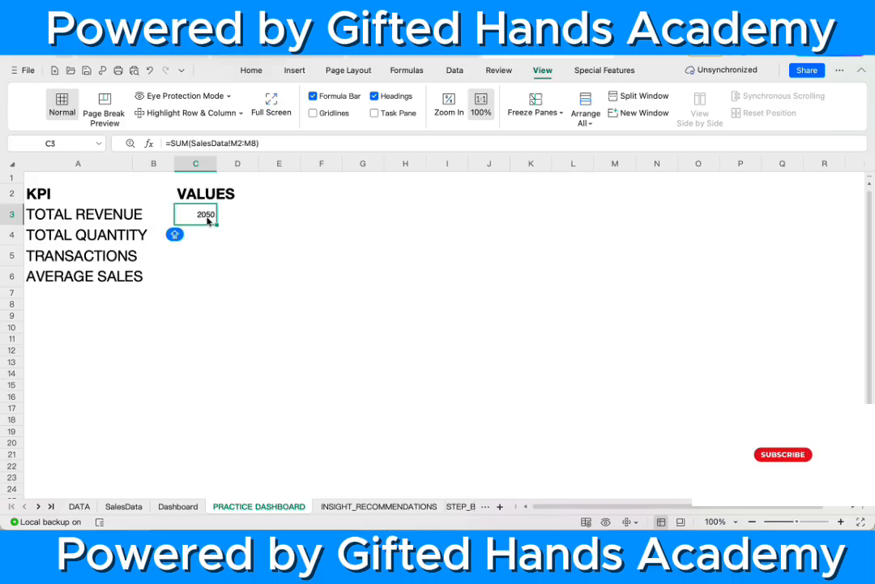
pyautogui.click(176, 505)
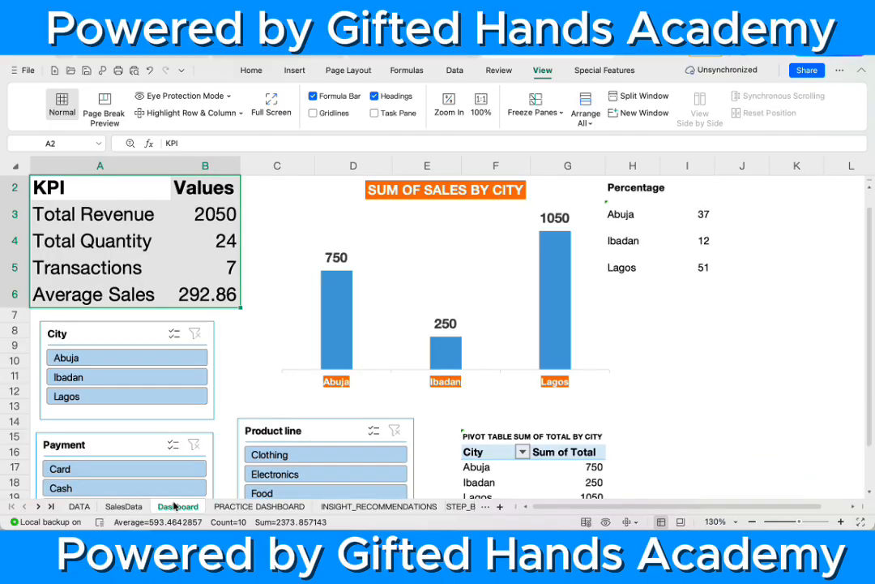
pyautogui.click(214, 240)
pyautogui.click(204, 214)
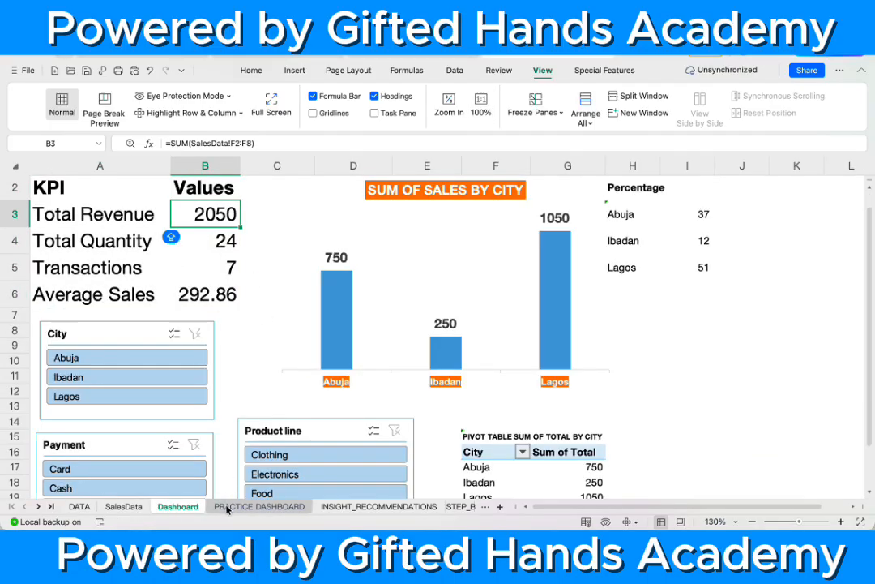
pyautogui.click(259, 506)
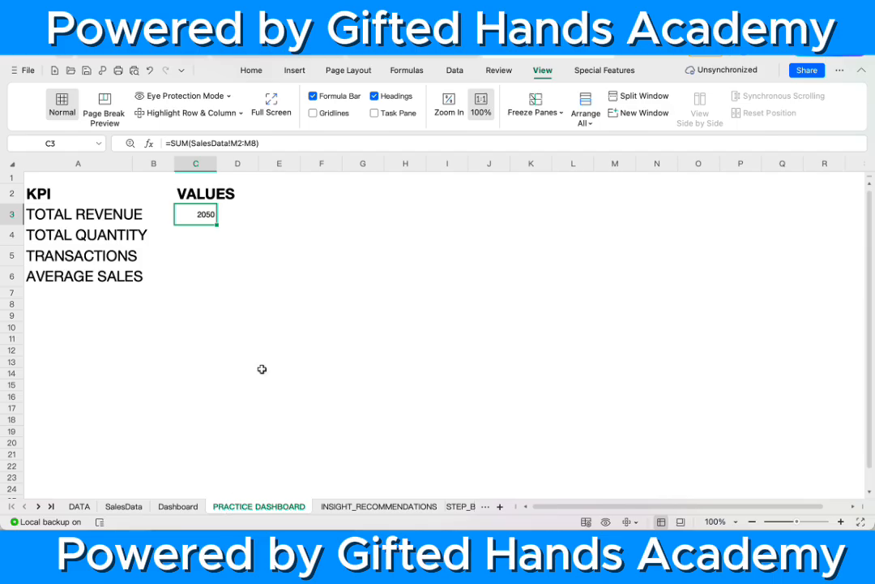
# Step: Try inserting a reference to cell D6 into the SUM formula in C3, and cancel the file selection dialog
pyautogui.doubleClick(207, 216)
pyautogui.click(324, 213)
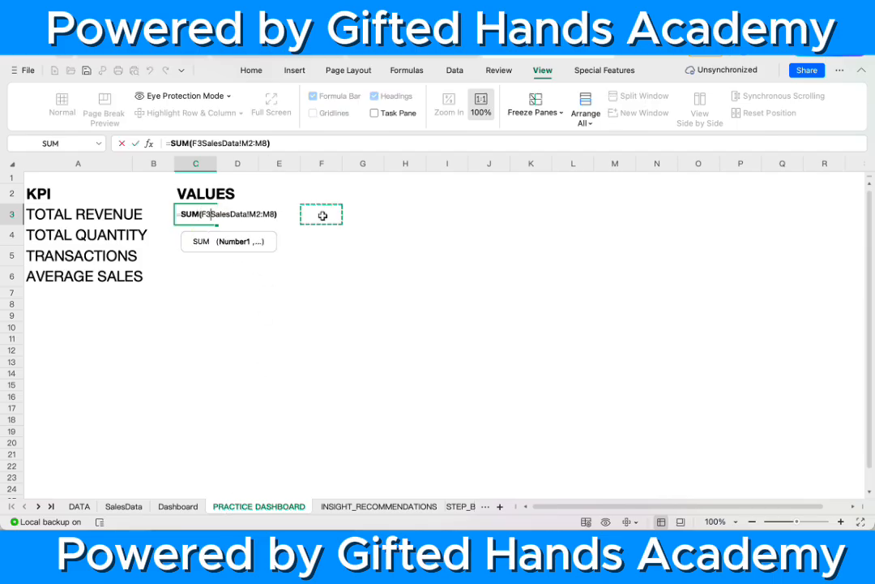
pyautogui.click(227, 281)
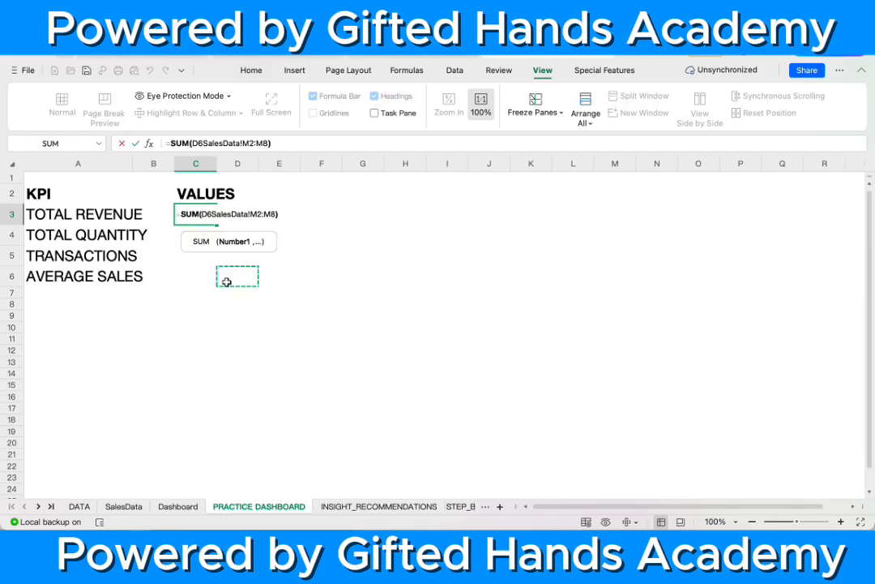
pyautogui.doubleClick(186, 215)
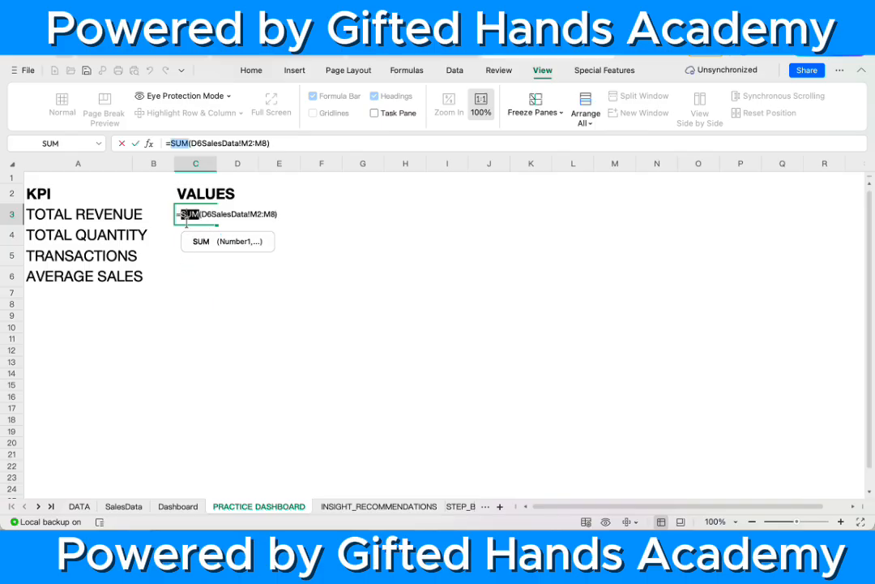
pyautogui.click(187, 215)
pyautogui.press('Return')
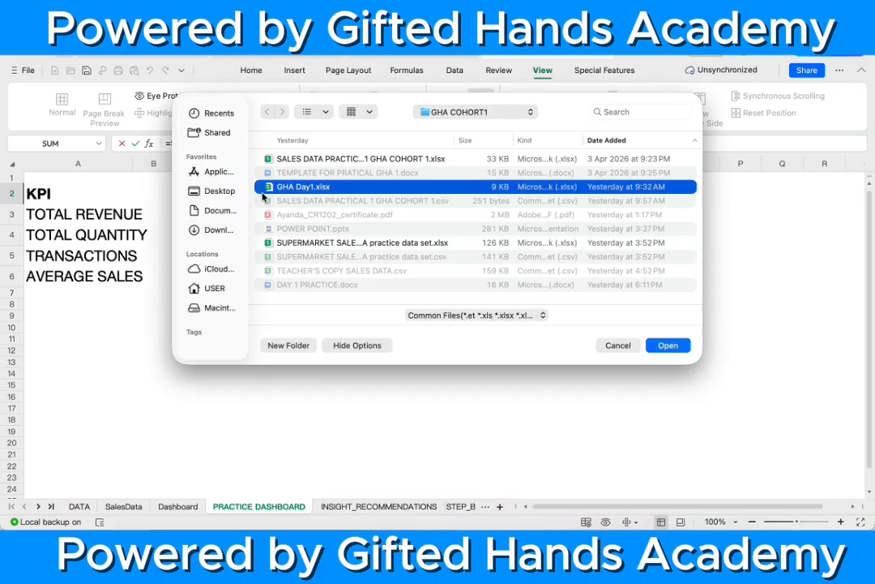
pyautogui.click(620, 347)
pyautogui.moveTo(209, 269); pyautogui.dragTo(200, 235)
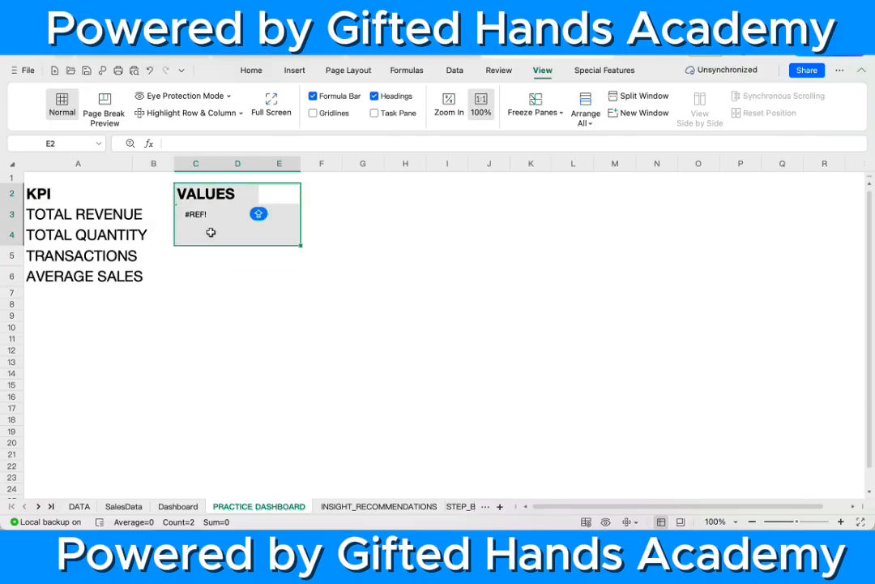
pyautogui.click(235, 248)
pyautogui.doubleClick(209, 218)
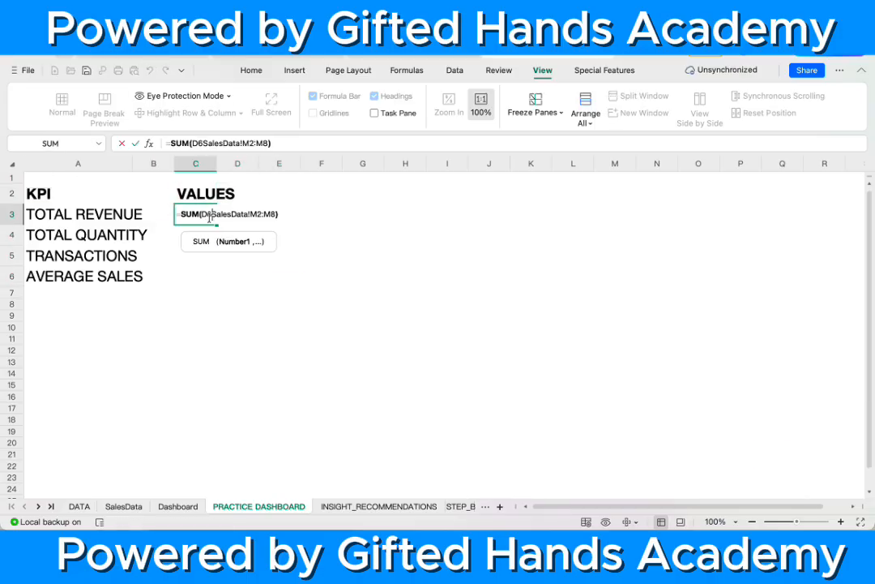
pyautogui.click(278, 215)
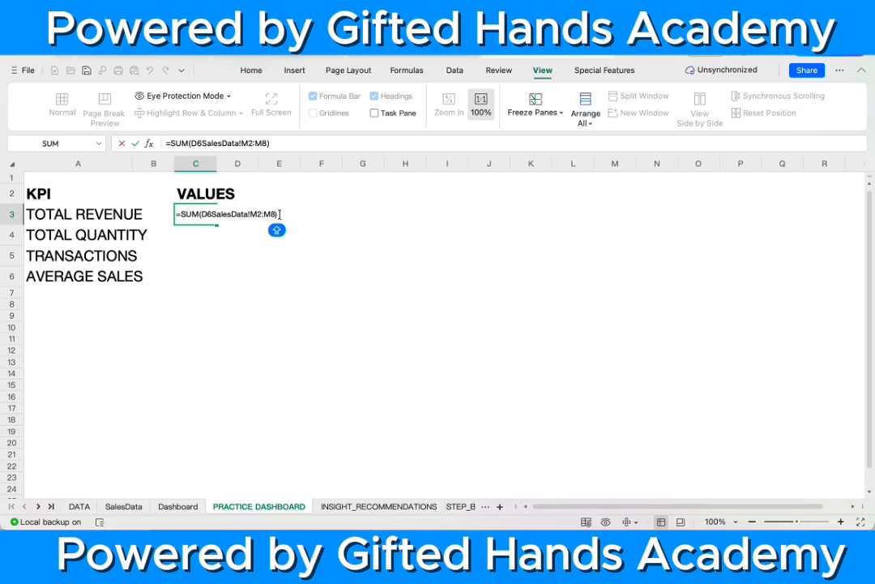
pyautogui.press('super+o')
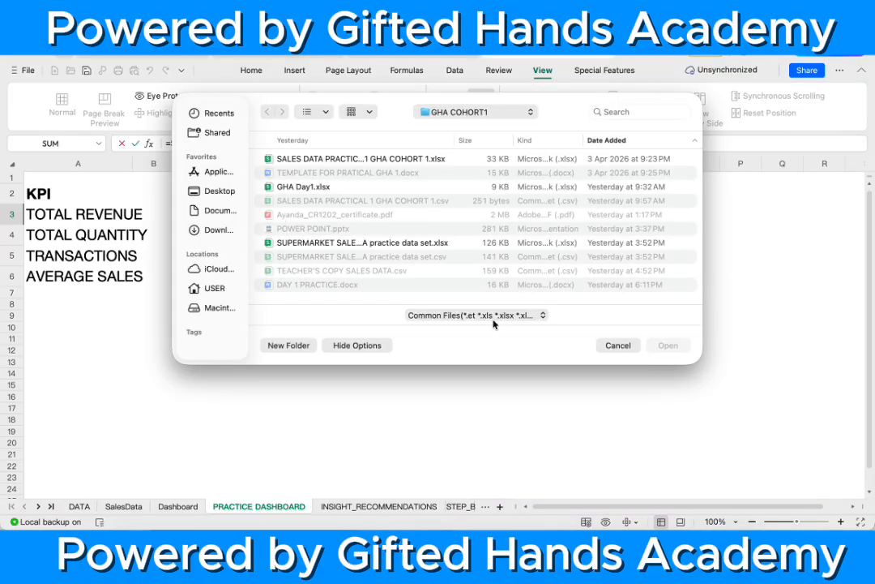
pyautogui.click(616, 346)
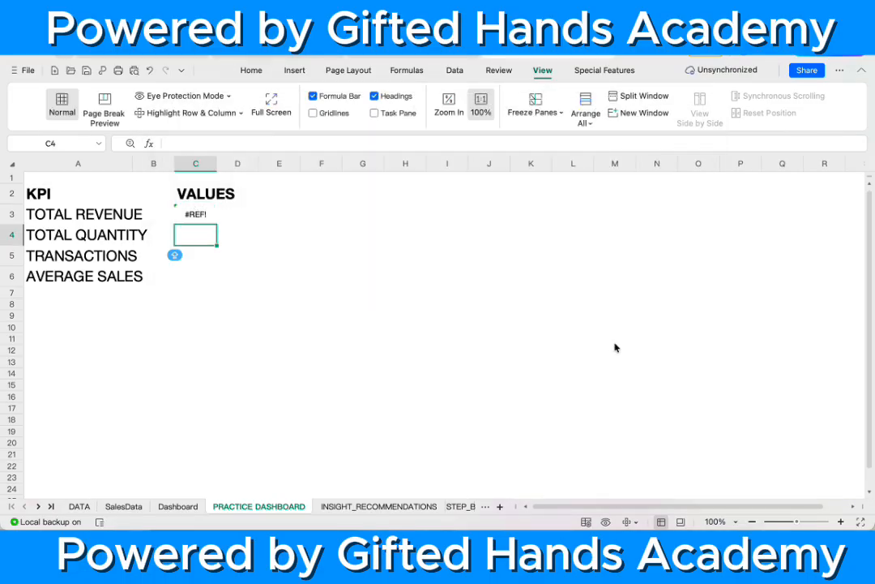
# Step: Delete the broken SUM formula from C3 on the PRACTICE DASHBOARD sheet
pyautogui.doubleClick(209, 215)
pyautogui.click(279, 215)
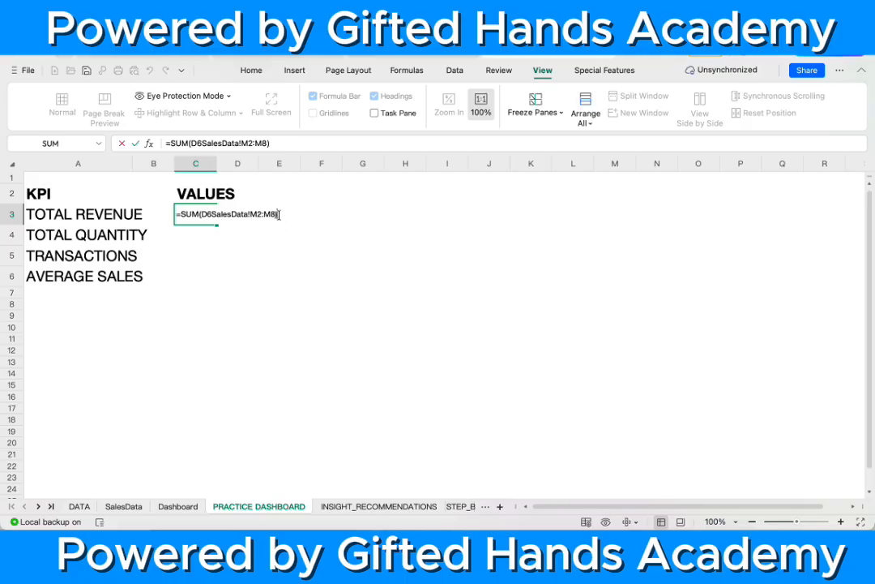
pyautogui.press('BackSpace')
pyautogui.press('BackSpace')
pyautogui.press('BackSpace')
pyautogui.press('BackSpace')
pyautogui.press('BackSpace')
pyautogui.press('BackSpace')
pyautogui.press('BackSpace')
pyautogui.press('BackSpace')
pyautogui.press('BackSpace')
pyautogui.press('BackSpace')
pyautogui.press('BackSpace')
pyautogui.press('BackSpace')
pyautogui.press('BackSpace')
pyautogui.press('BackSpace')
pyautogui.press('BackSpace')
pyautogui.press('BackSpace')
pyautogui.press('BackSpace')
pyautogui.press('BackSpace')
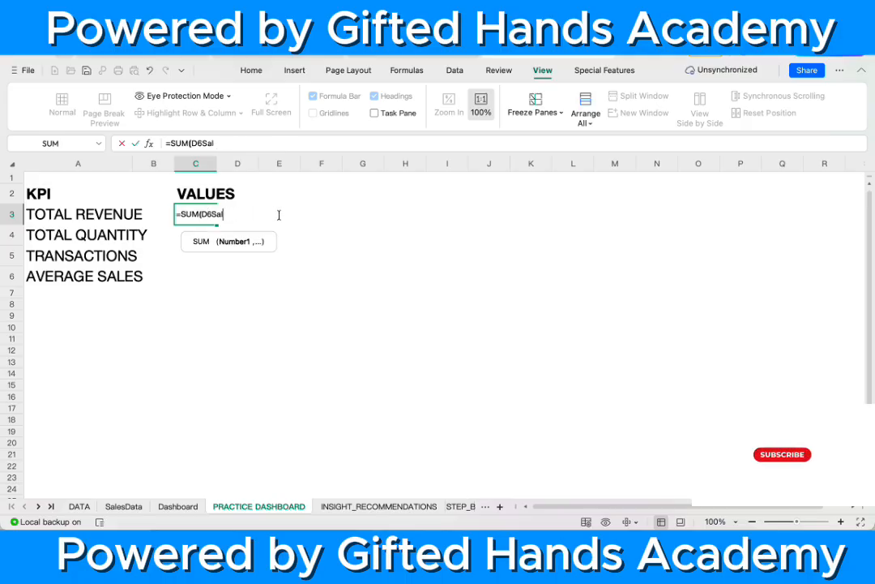
pyautogui.press('BackSpace')
pyautogui.press('BackSpace')
pyautogui.press('BackSpace')
pyautogui.press('BackSpace')
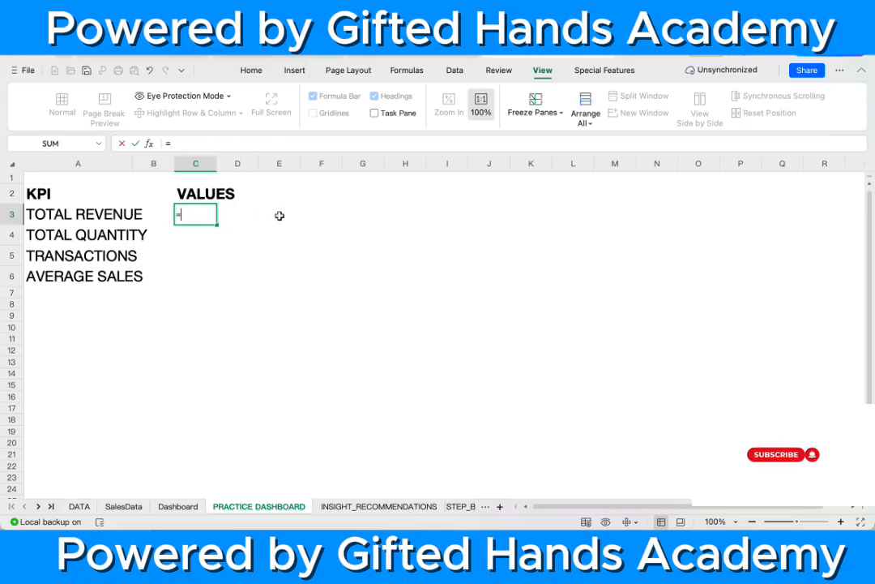
pyautogui.click(224, 233)
pyautogui.click(197, 217)
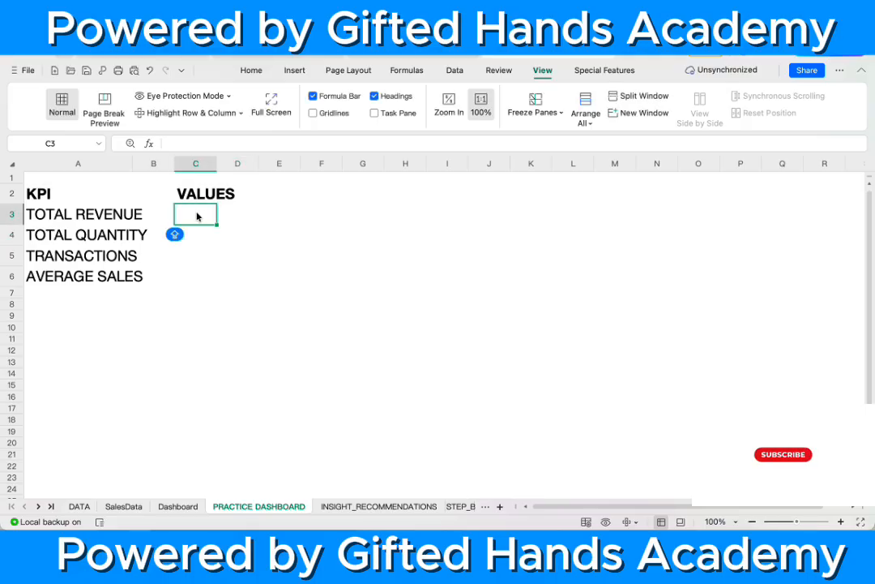
# Step: Re-enter total revenue in C3 as the sum of the Total column in the second SalesData table, =SUM(SalesData!M2:M8)
pyautogui.write('=S')
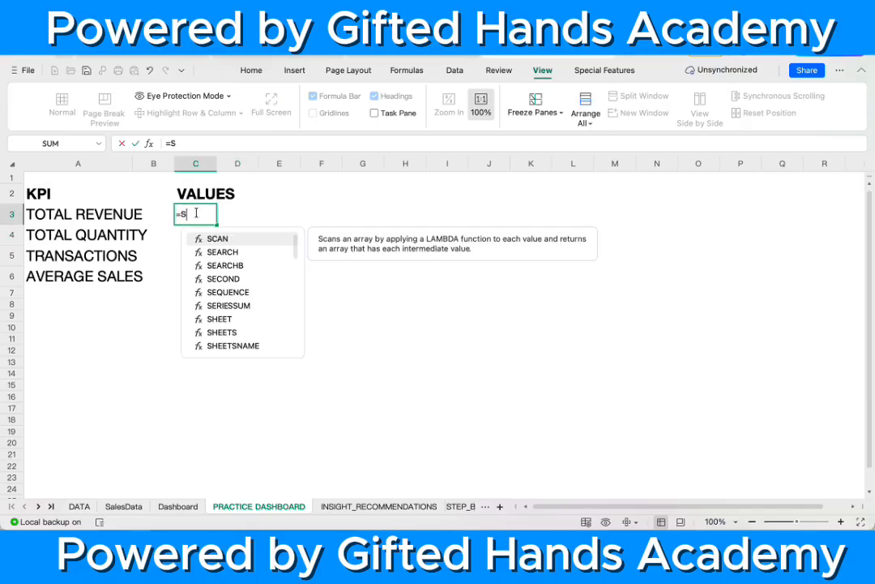
pyautogui.write('UM(')
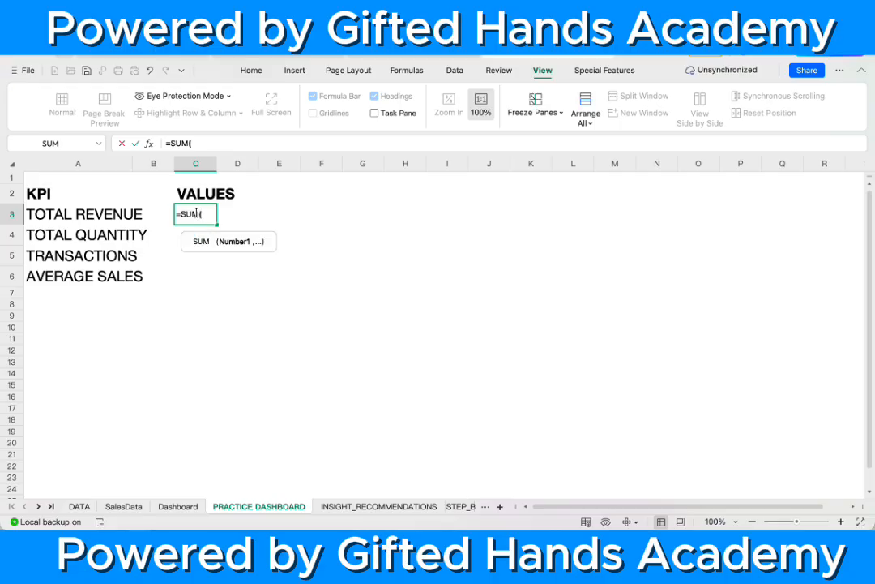
pyautogui.click(123, 506)
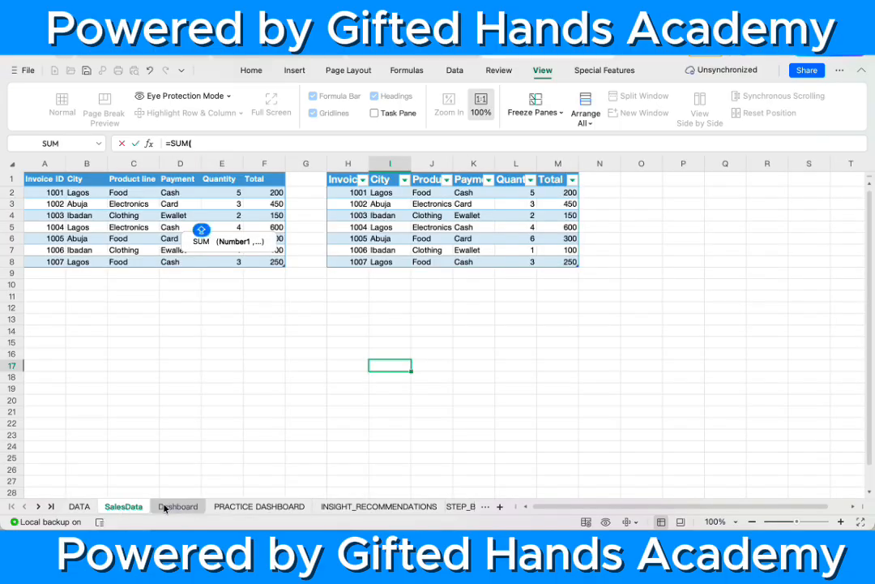
pyautogui.click(172, 508)
pyautogui.click(128, 508)
pyautogui.click(570, 195)
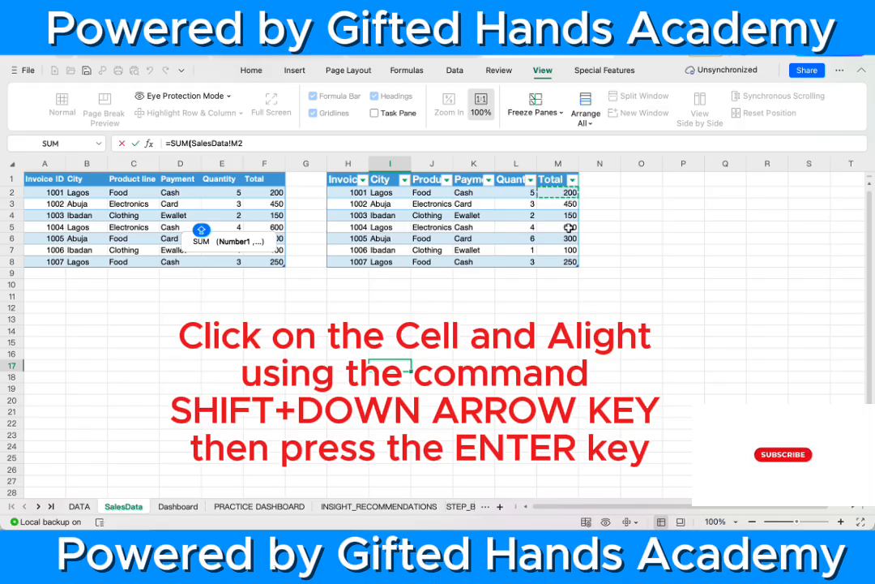
pyautogui.hotkey('shift', 'Down')
pyautogui.hotkey('shift', 'Down')
pyautogui.hotkey('shift', 'Down')
pyautogui.hotkey('shift', 'Down')
pyautogui.hotkey('shift', 'Down')
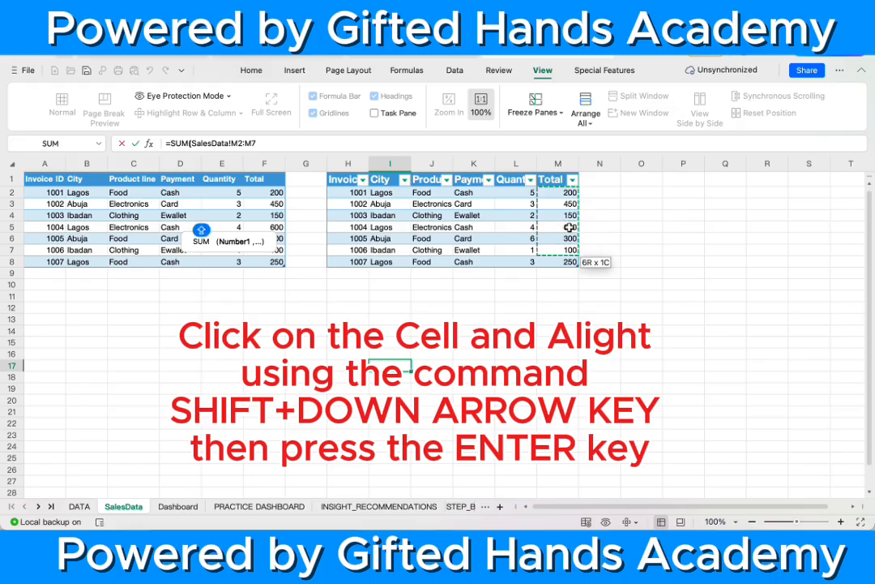
pyautogui.hotkey('shift', 'Down')
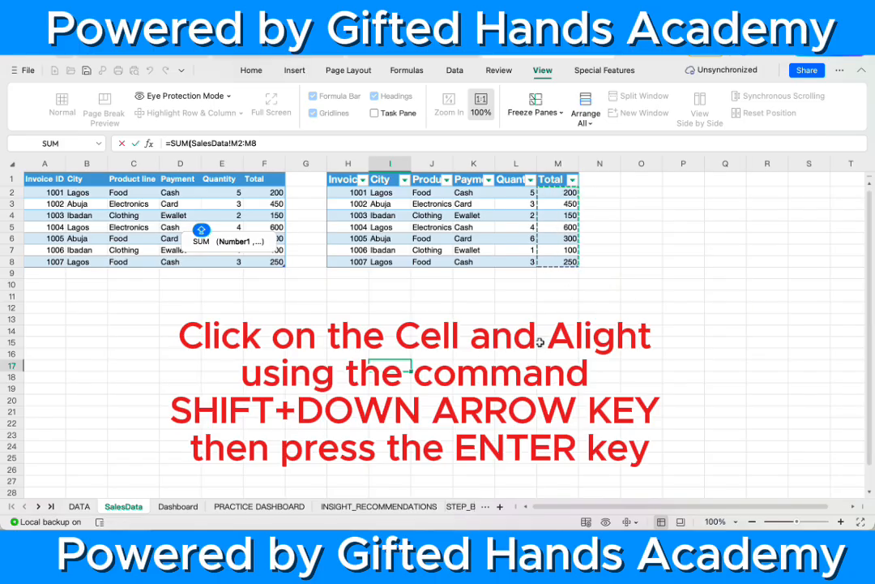
pyautogui.press('Return')
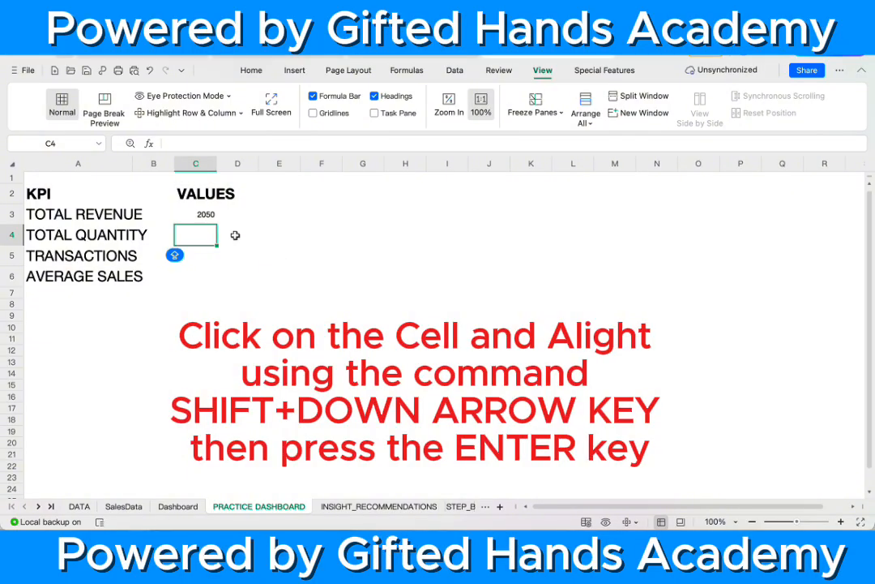
# Step: Format the total revenue value in C3 as bold with font size 18
pyautogui.click(208, 214)
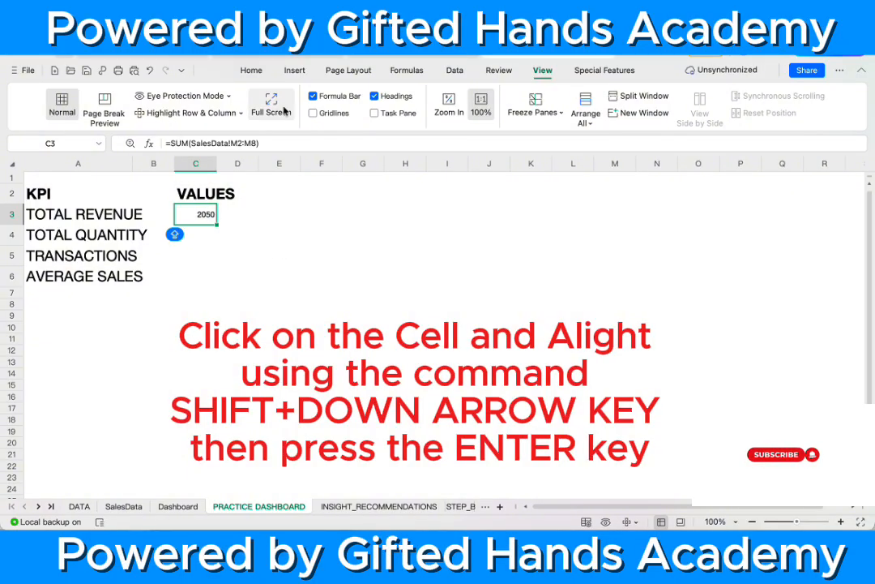
pyautogui.click(251, 71)
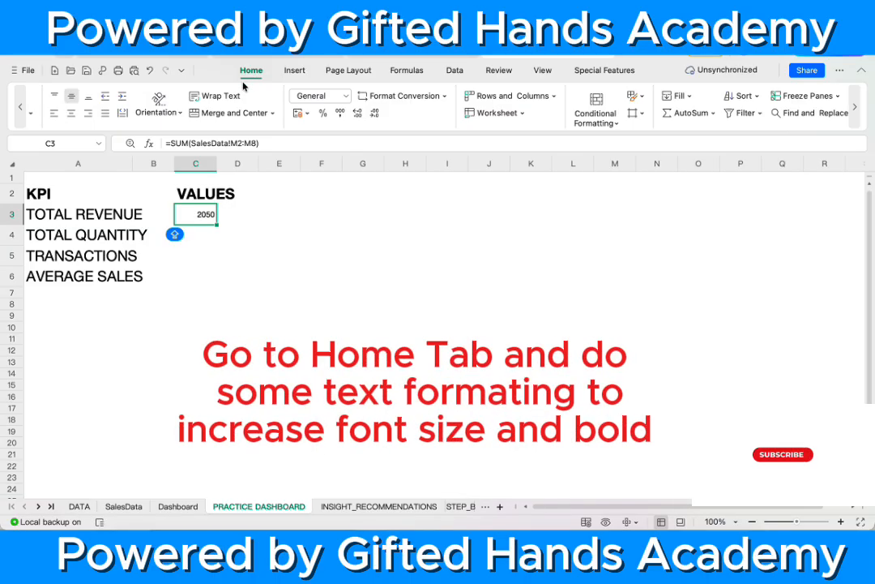
pyautogui.hscroll(-3, 234, 122)
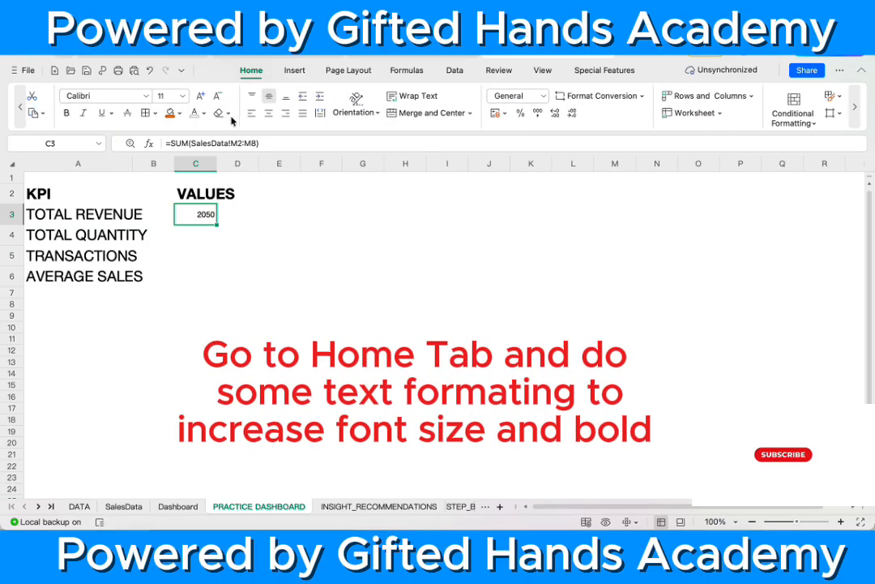
pyautogui.click(185, 96)
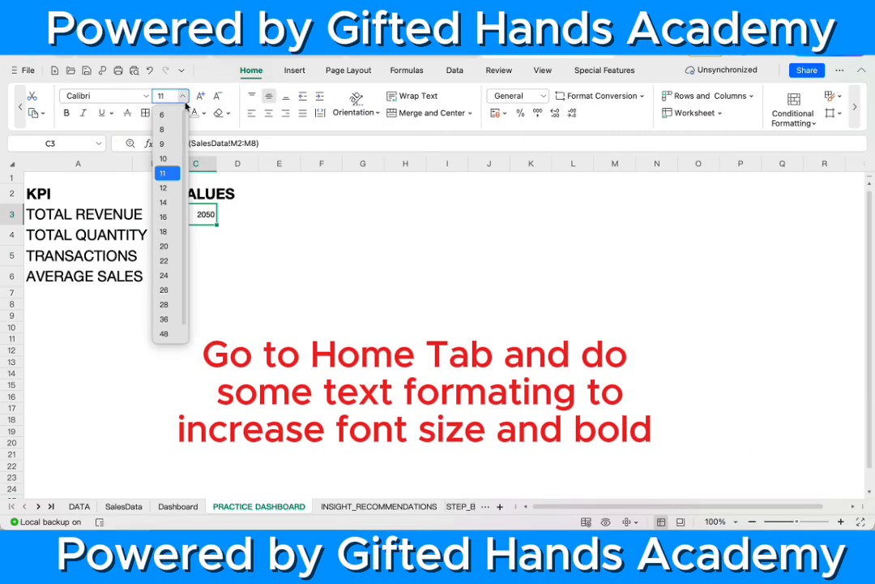
pyautogui.click(163, 231)
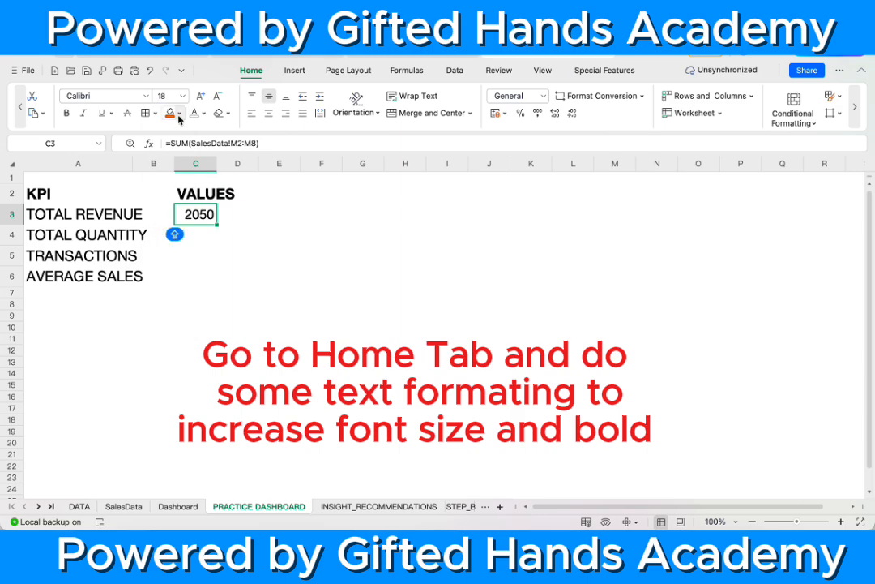
pyautogui.click(66, 112)
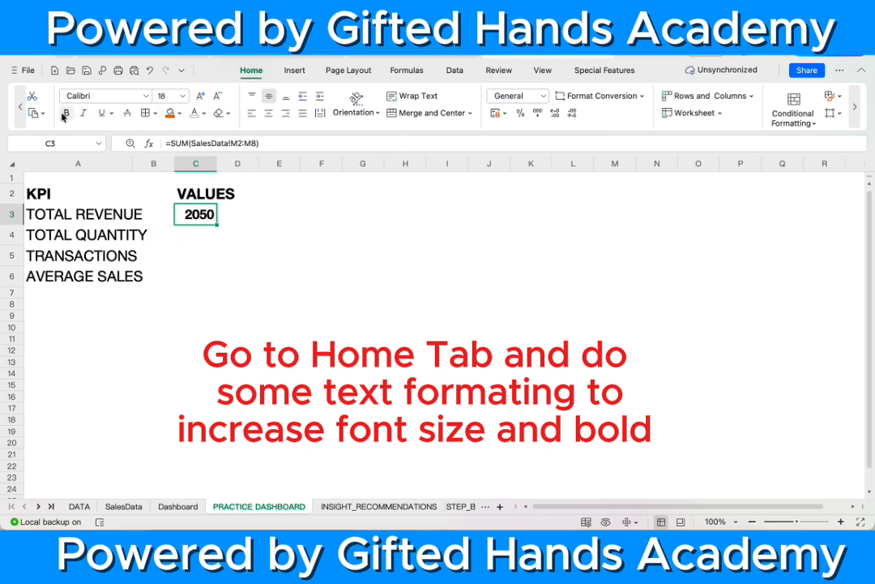
# Step: Calculate total quantity in C4 by summing the Quantity column of the second SalesData table, =SUM(SalesData!L2:L8)
pyautogui.click(121, 239)
pyautogui.doubleClick(188, 231)
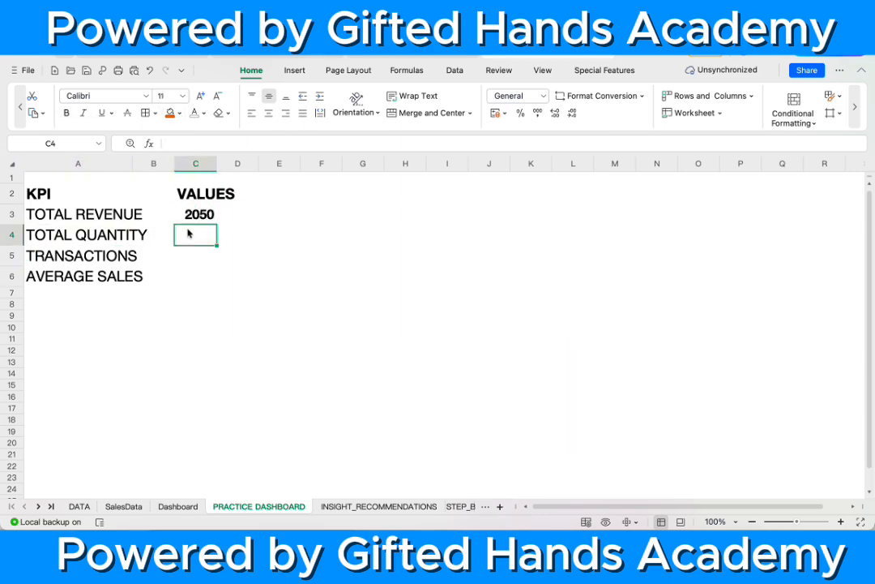
pyautogui.press('capslock')
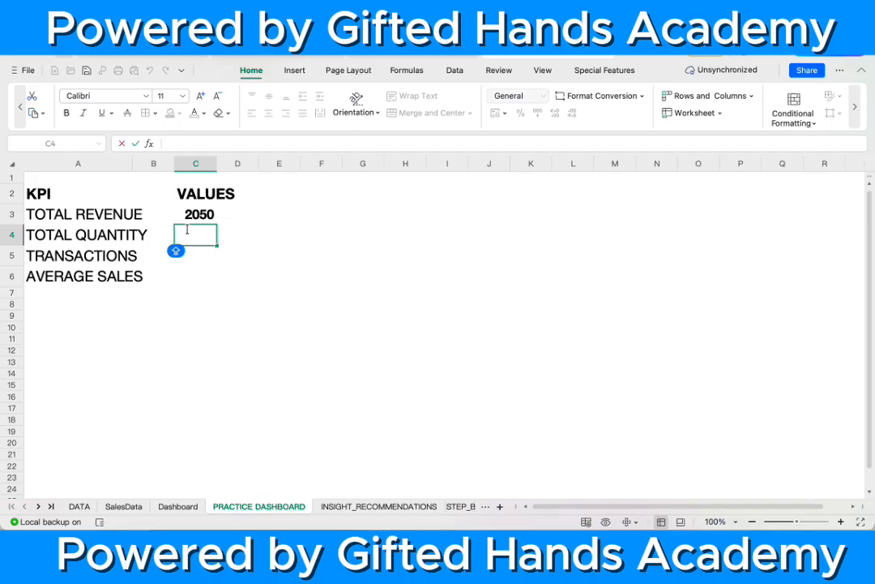
pyautogui.write('=')
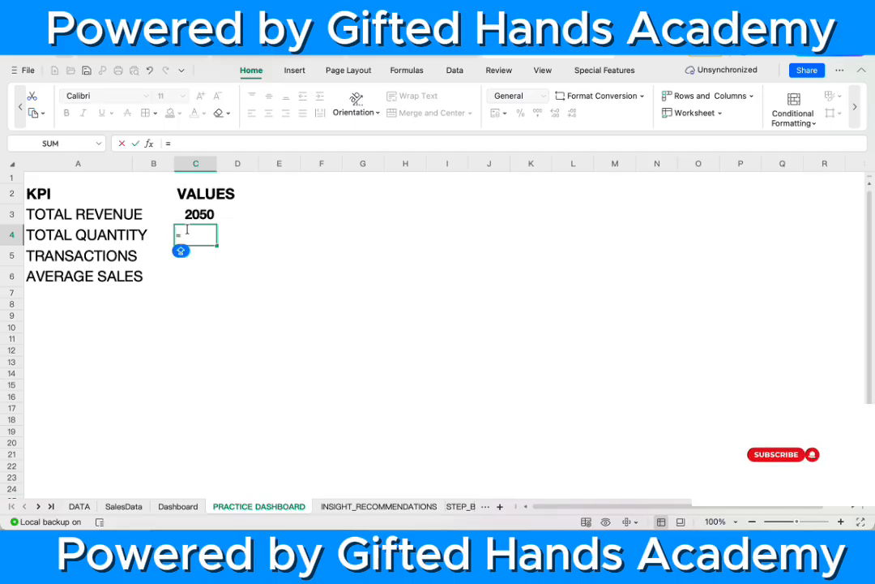
pyautogui.write('SUM')
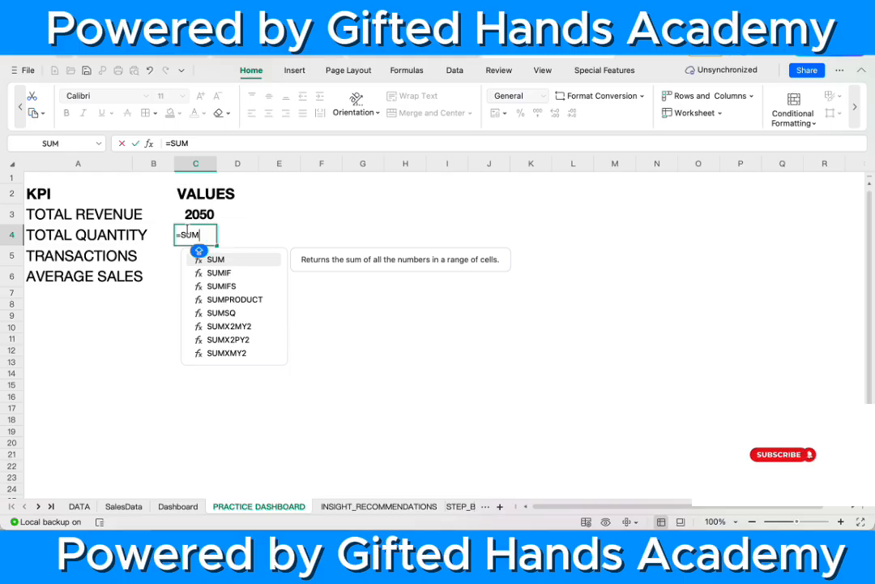
pyautogui.write('(')
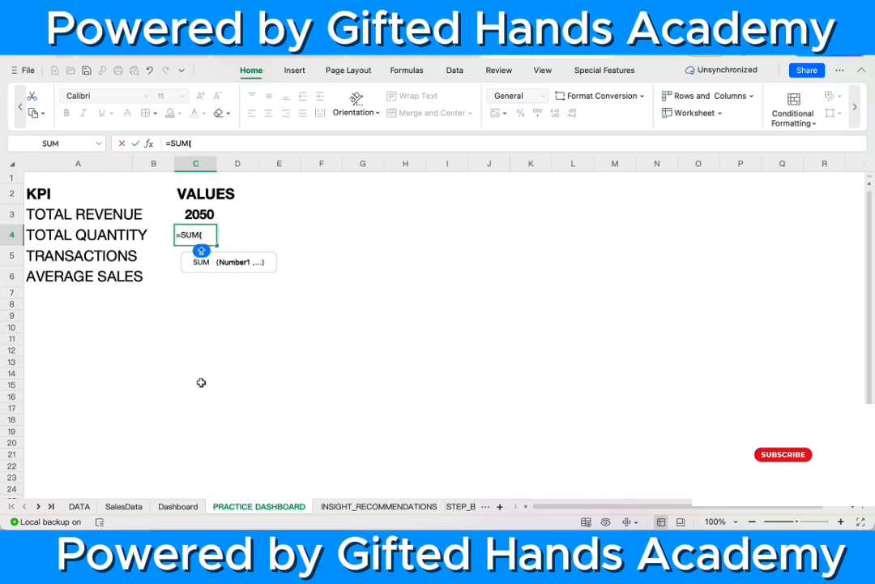
pyautogui.click(122, 506)
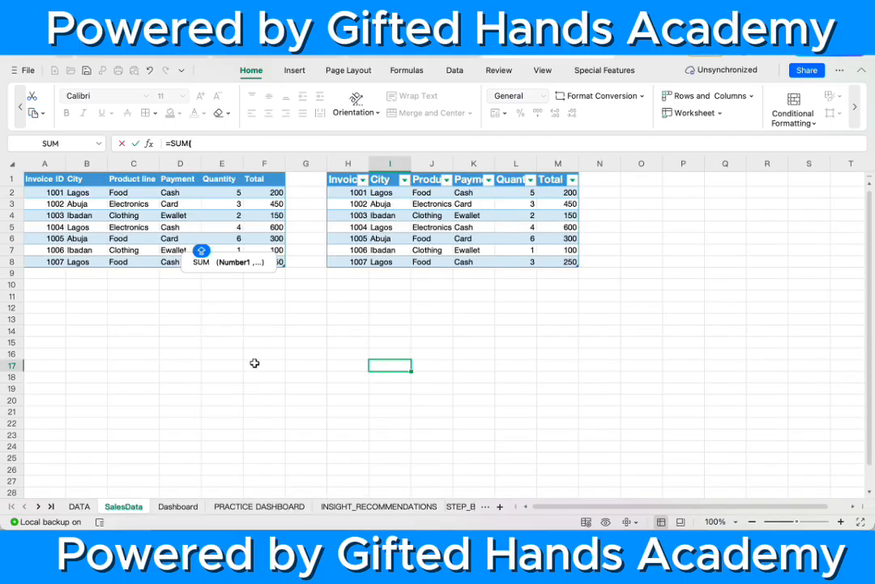
pyautogui.click(531, 193)
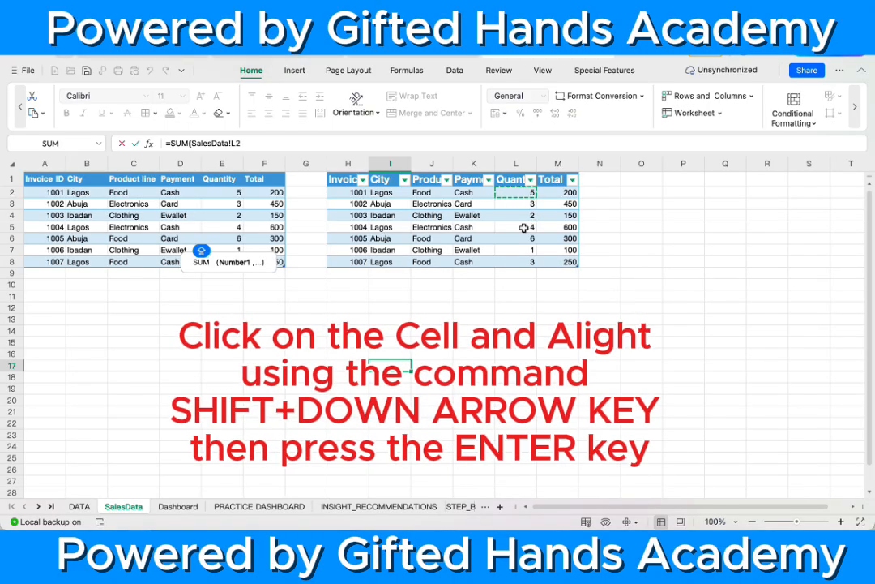
pyautogui.hotkey('shift', 'Down')
pyautogui.hotkey('shift', 'Down')
pyautogui.hotkey('shift', 'Down')
pyautogui.hotkey('shift', 'Down')
pyautogui.hotkey('shift', 'Down')
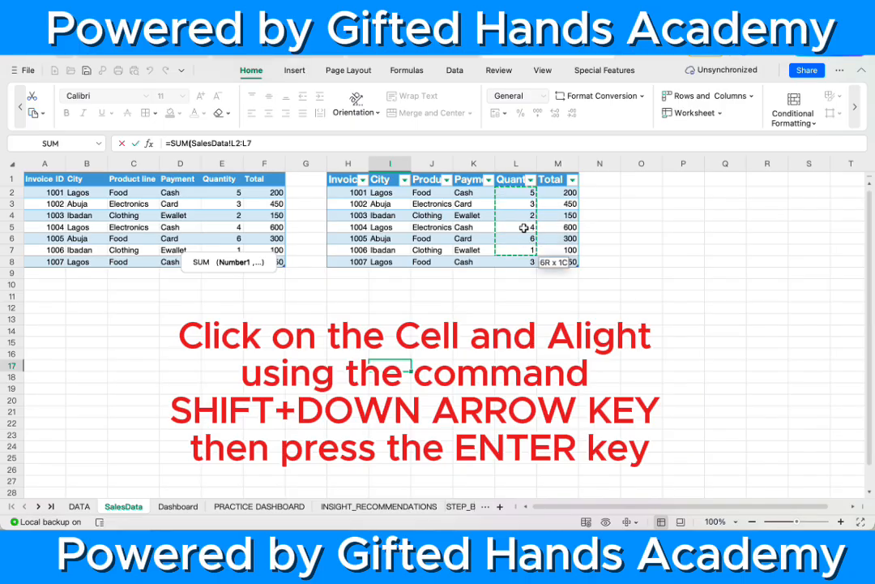
pyautogui.hotkey('shift', 'Down')
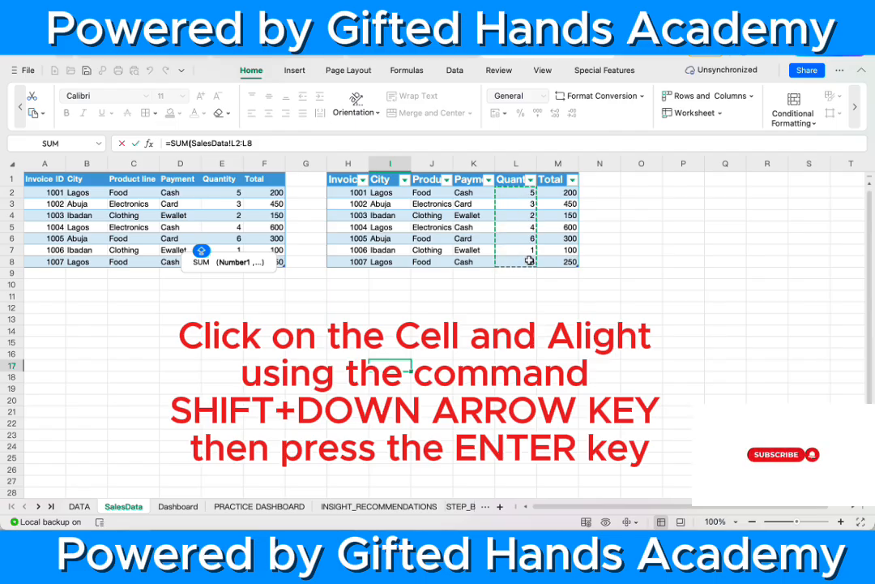
pyautogui.press('Return')
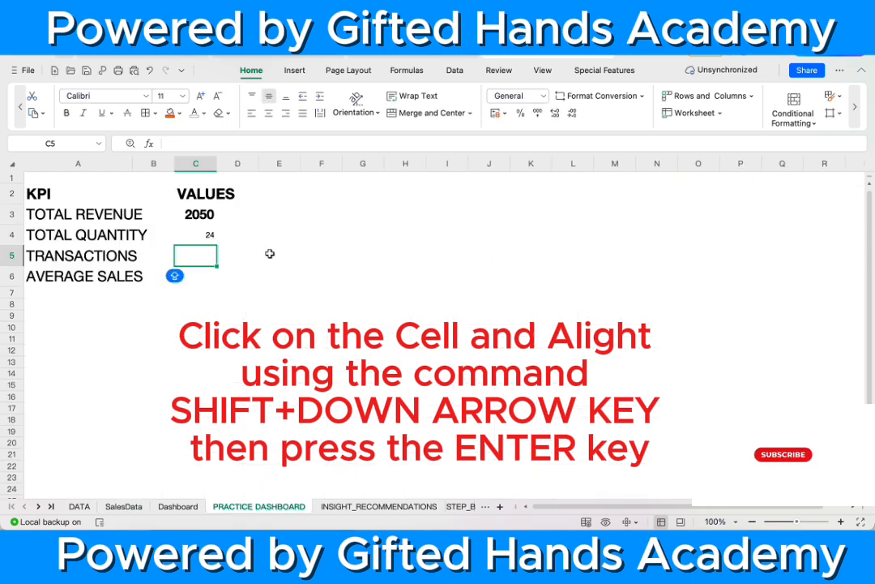
# Step: Compare the total quantity formula in C4 with the one in B4 on the Dashboard sheet
pyautogui.click(209, 236)
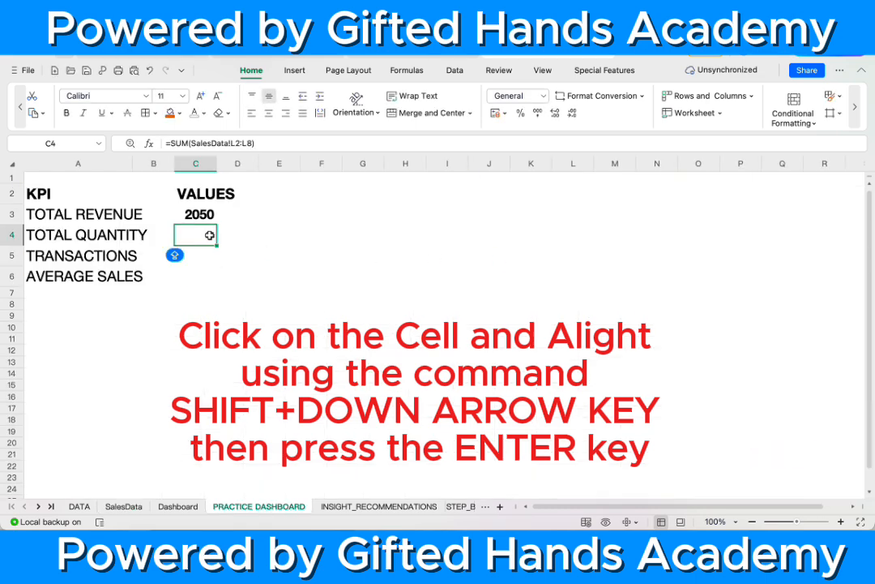
pyautogui.click(123, 505)
pyautogui.click(178, 506)
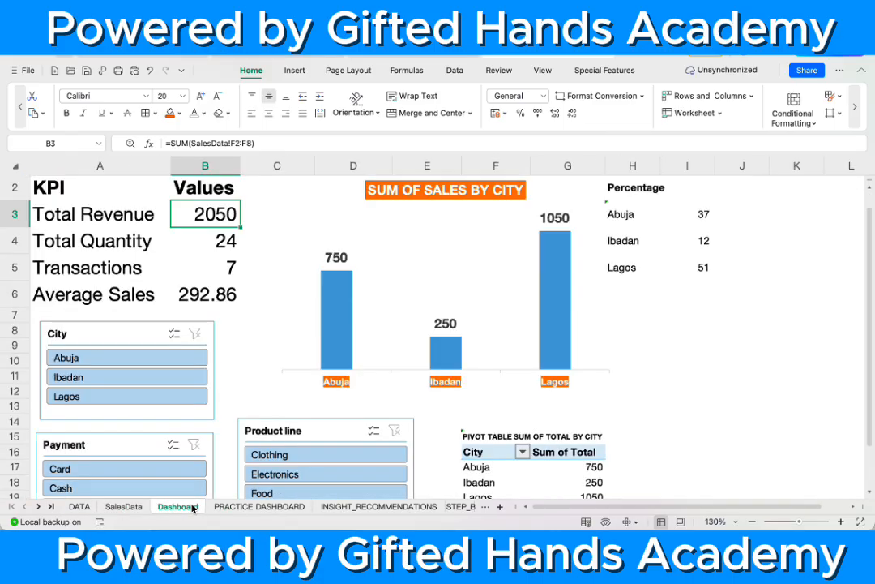
pyautogui.click(231, 241)
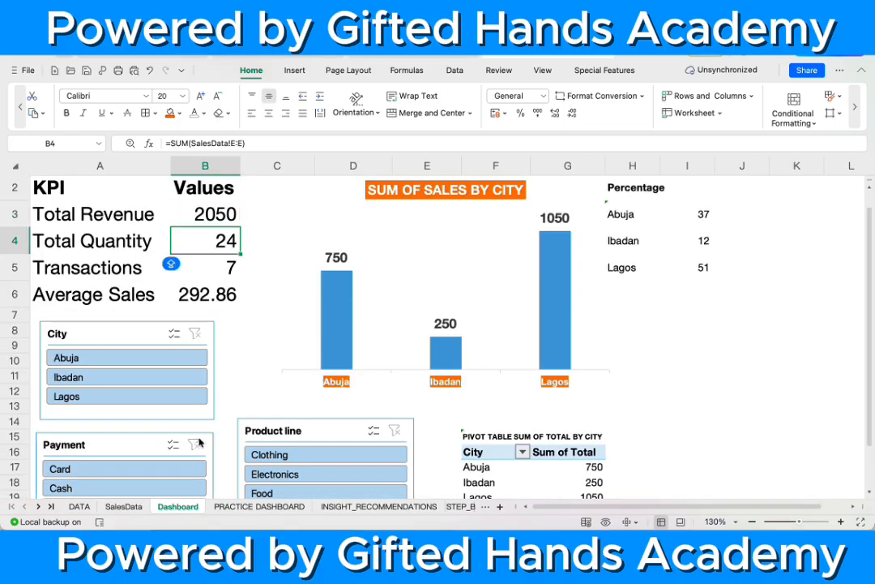
# Step: Format the total quantity value in C4 on the PRACTICE DASHBOARD sheet as bold with font size 18
pyautogui.click(259, 506)
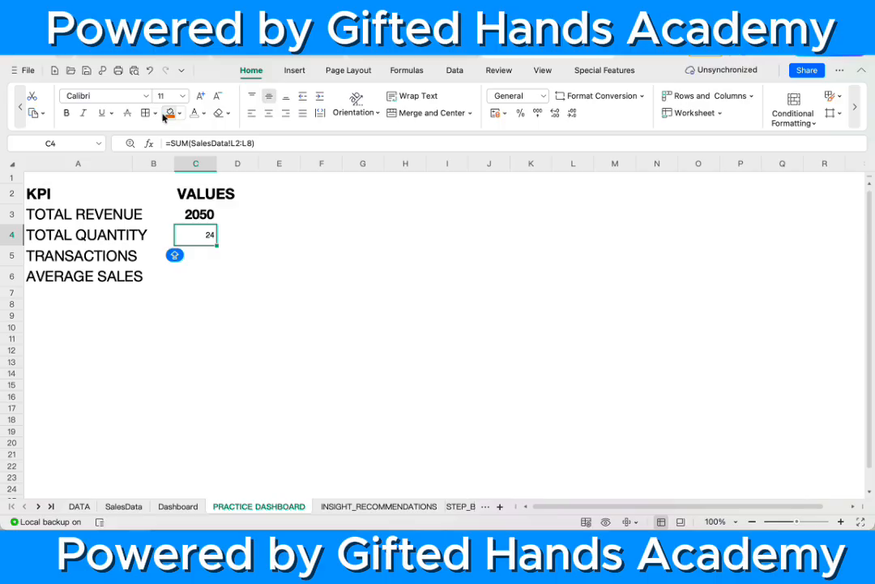
pyautogui.click(202, 214)
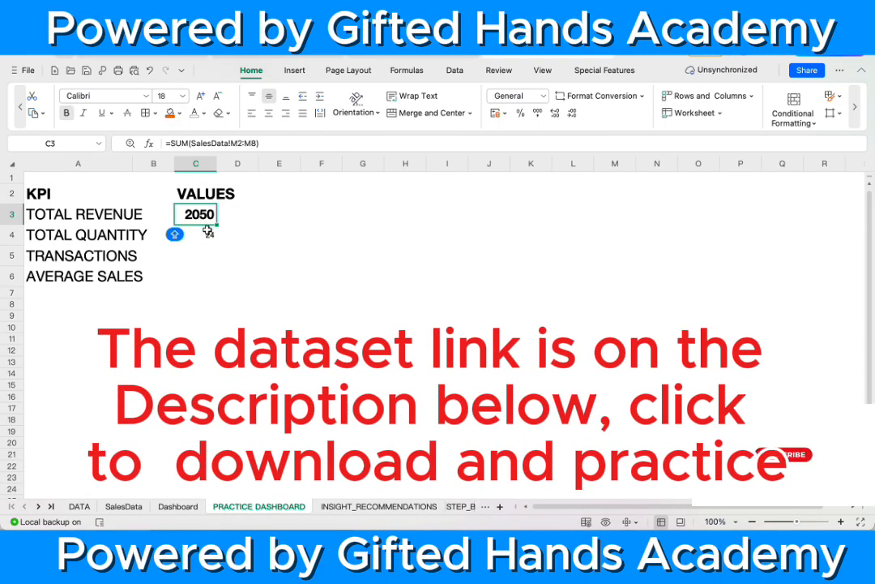
pyautogui.click(206, 232)
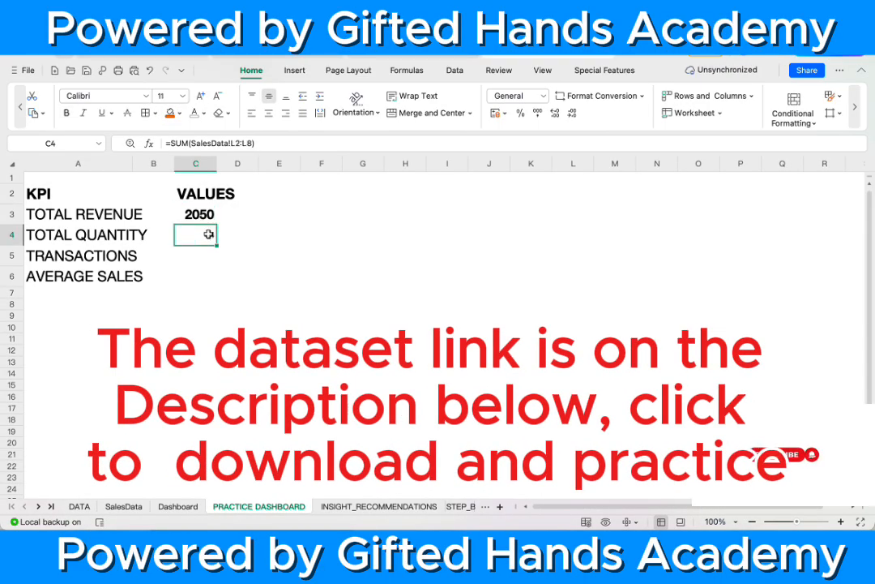
pyautogui.click(180, 96)
pyautogui.click(170, 235)
pyautogui.click(65, 113)
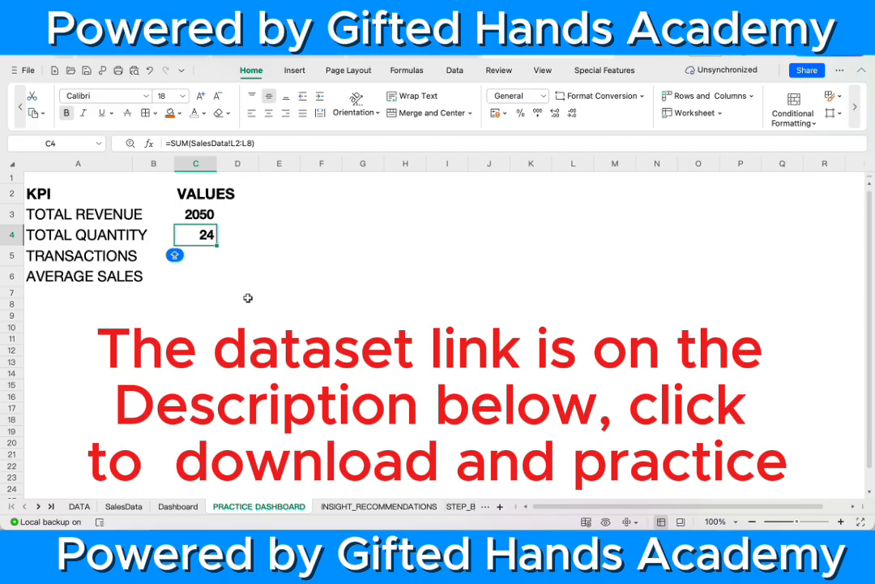
# Step: Calculate transactions in C5 by counting the invoice IDs in the second SalesData table, =COUNT(SalesData!H2:H8)
pyautogui.click(203, 255)
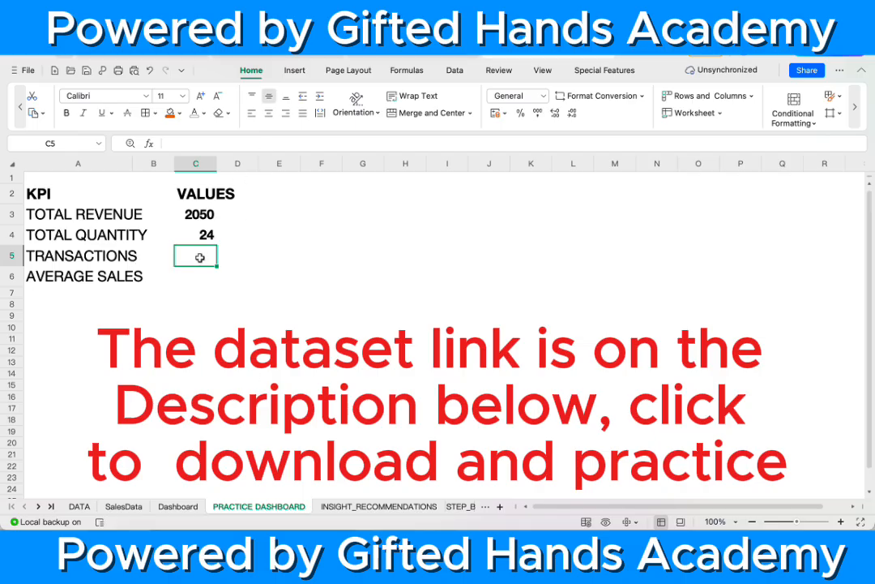
pyautogui.doubleClick(203, 256)
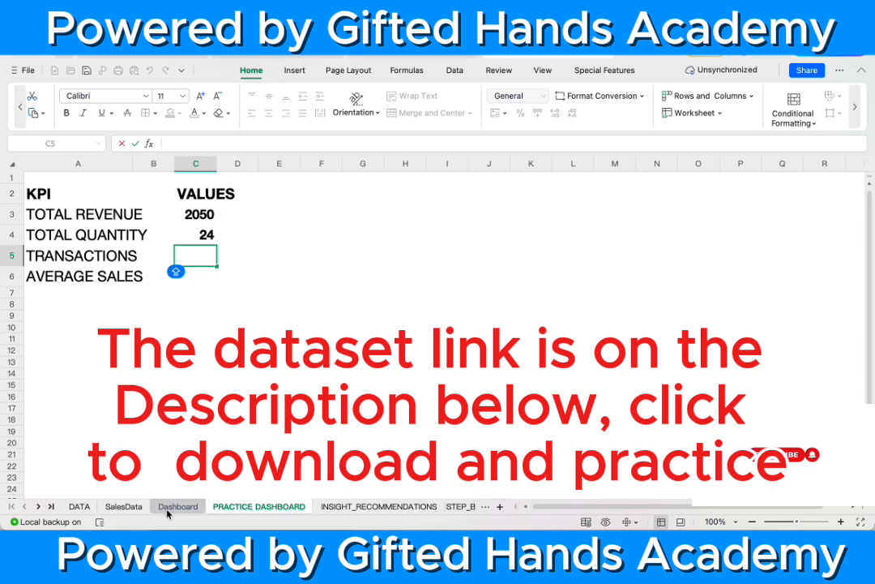
pyautogui.click(121, 506)
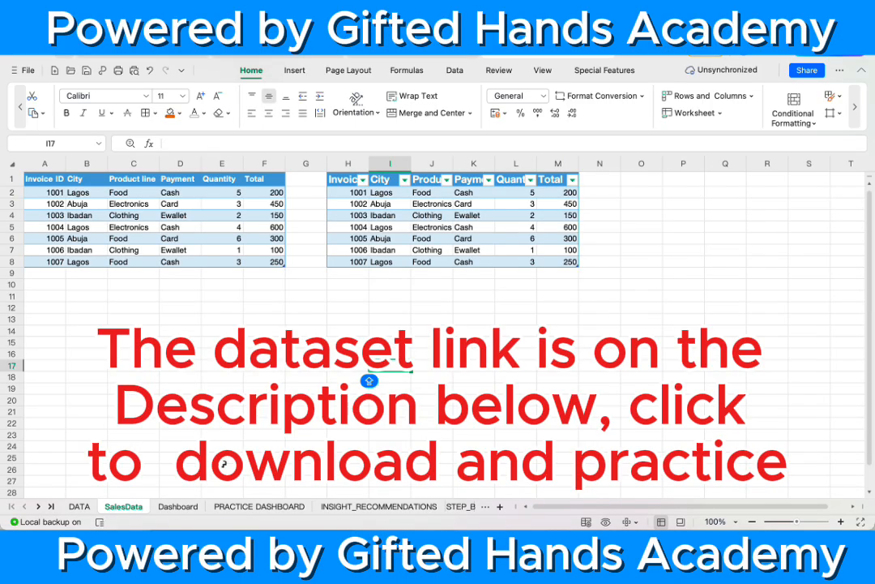
pyautogui.click(180, 506)
pyautogui.click(260, 506)
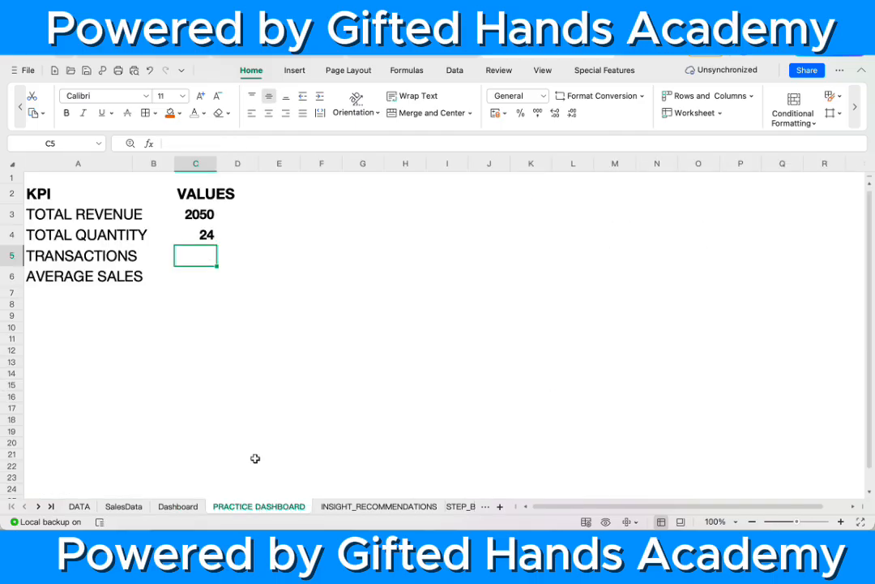
pyautogui.write('=')
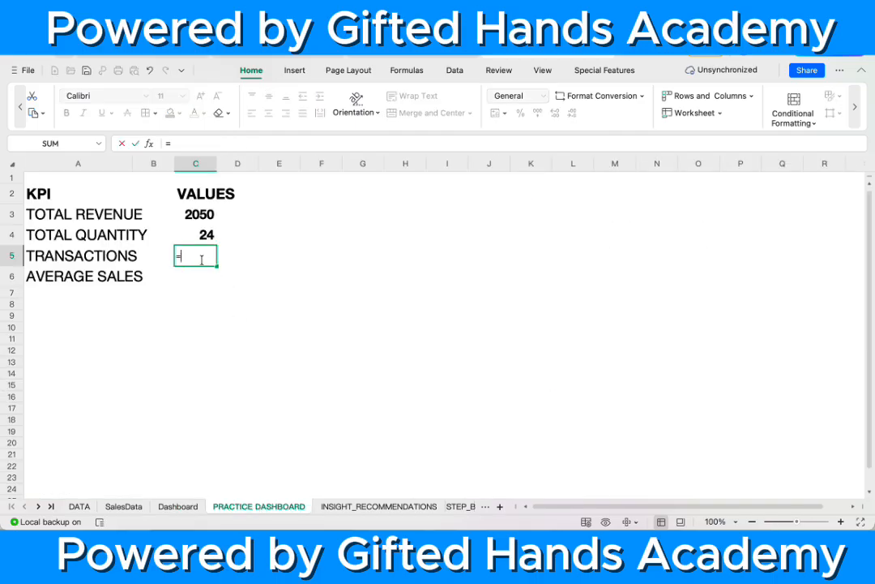
pyautogui.write('CO')
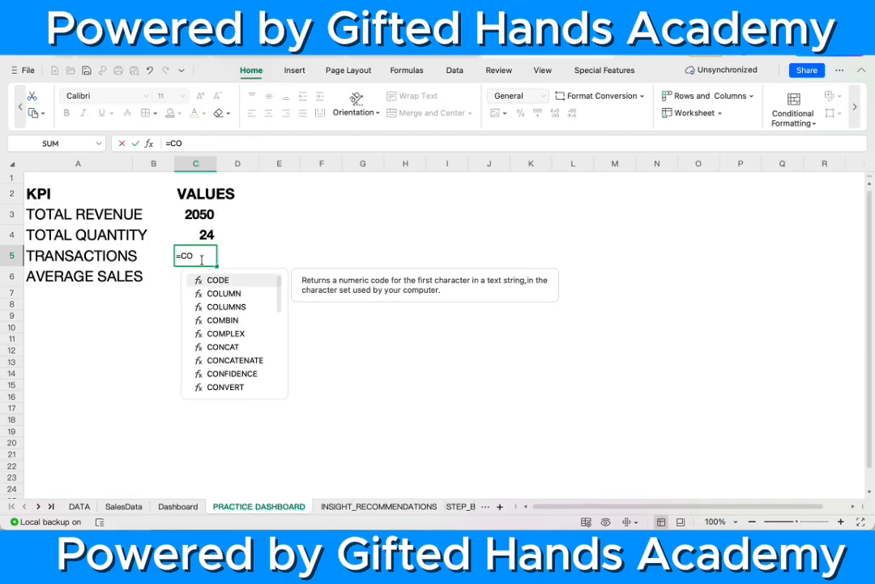
pyautogui.write('UNT')
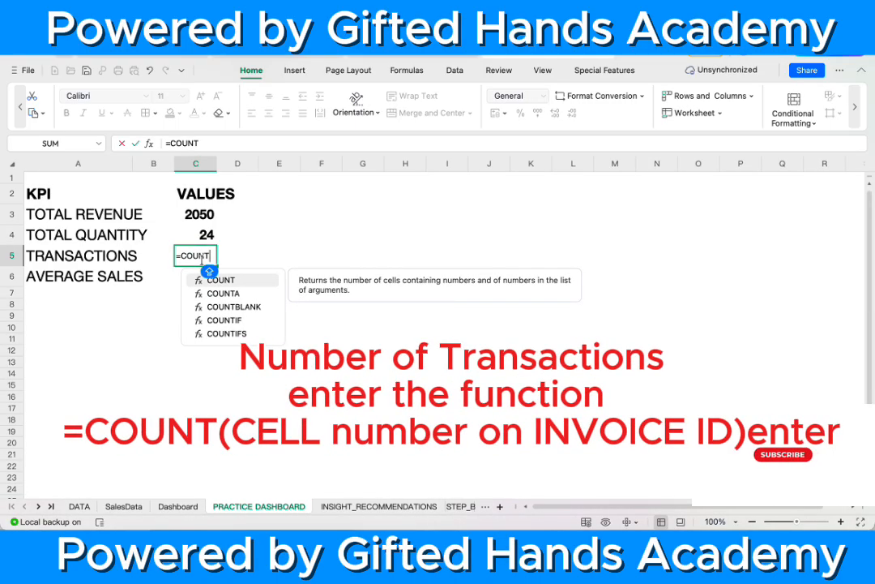
pyautogui.write('(')
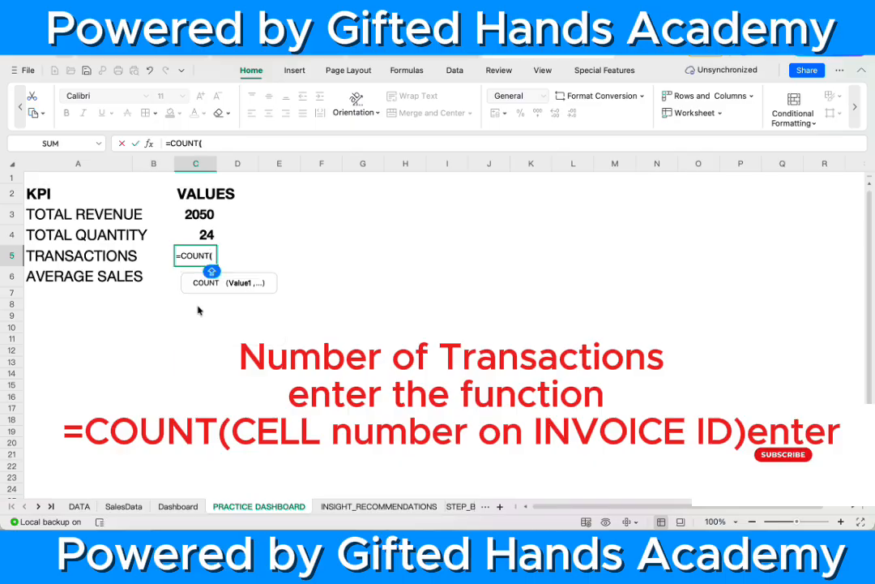
pyautogui.click(123, 505)
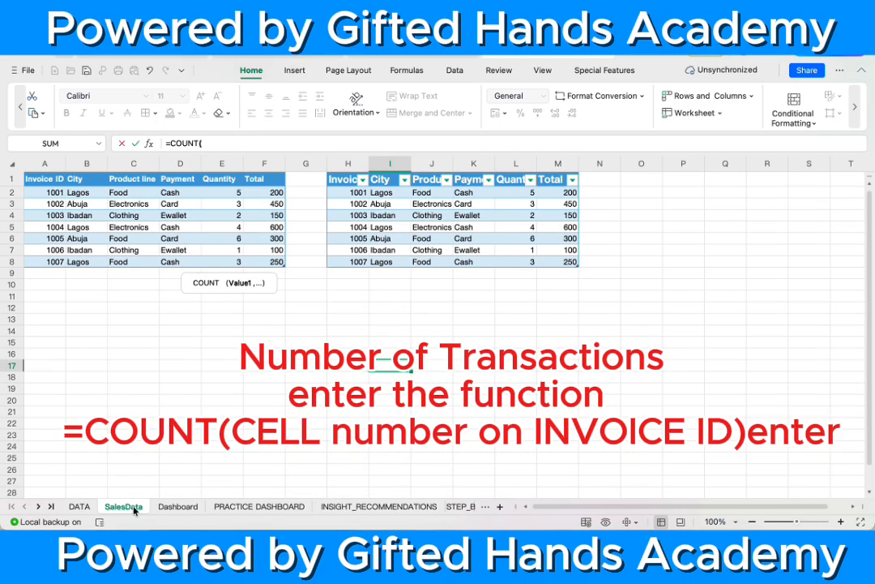
pyautogui.click(347, 193)
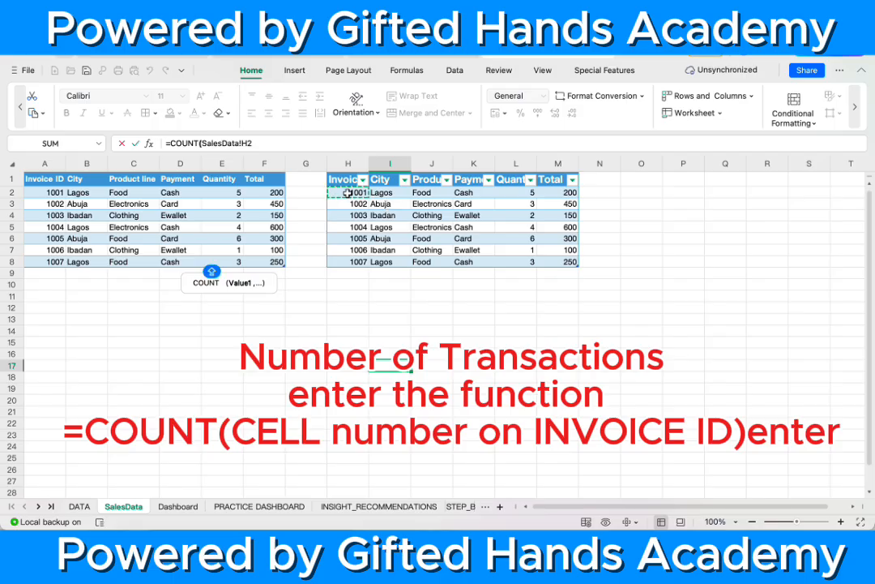
pyautogui.hotkey('shift', 'Down')
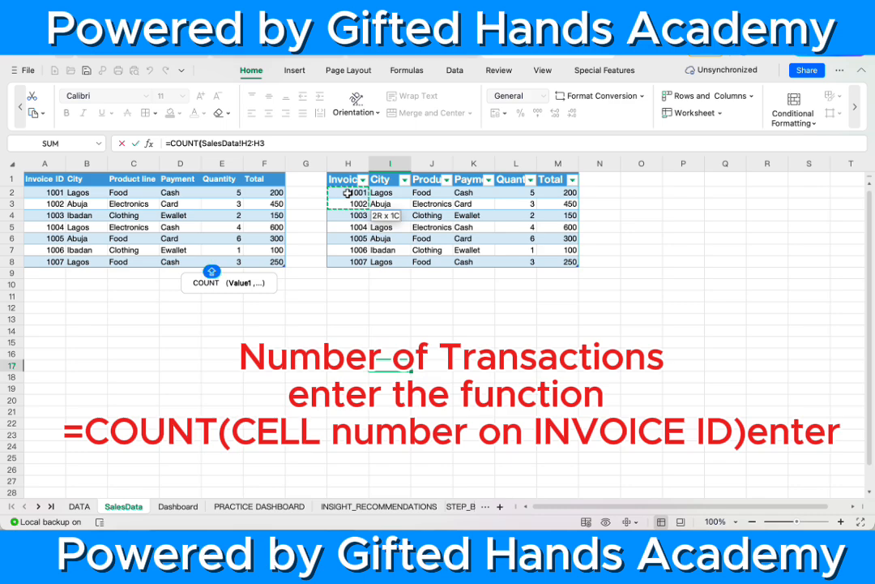
pyautogui.hotkey('shift', 'Down')
pyautogui.hotkey('shift', 'Down')
pyautogui.hotkey('shift', 'Down')
pyautogui.hotkey('shift', 'Down')
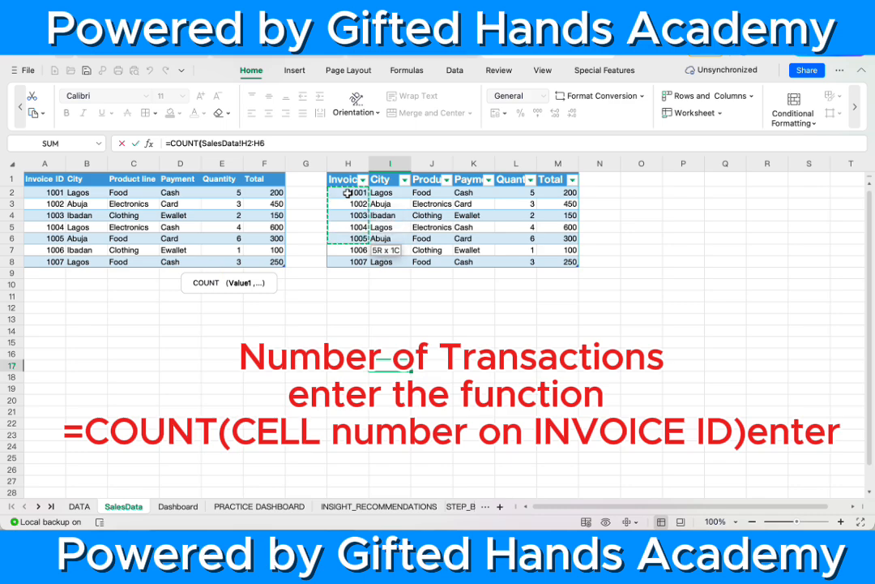
pyautogui.hotkey('shift', 'Down')
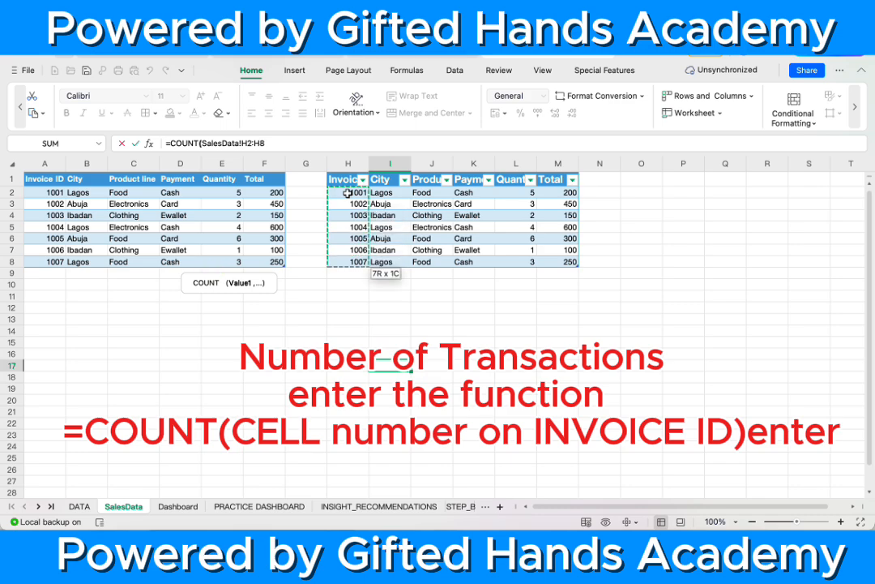
pyautogui.press('Return')
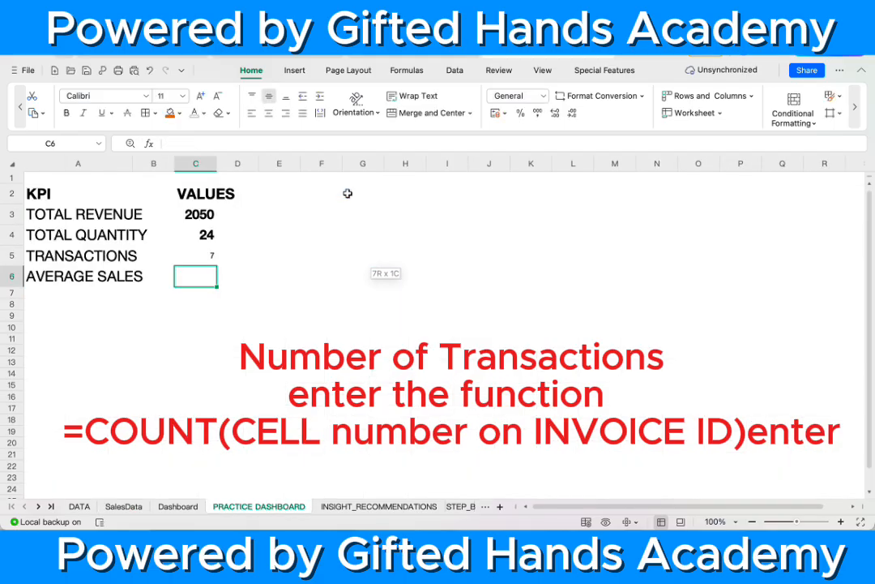
# Step: Format the transactions value in C5 as bold with font size 18
pyautogui.click(209, 256)
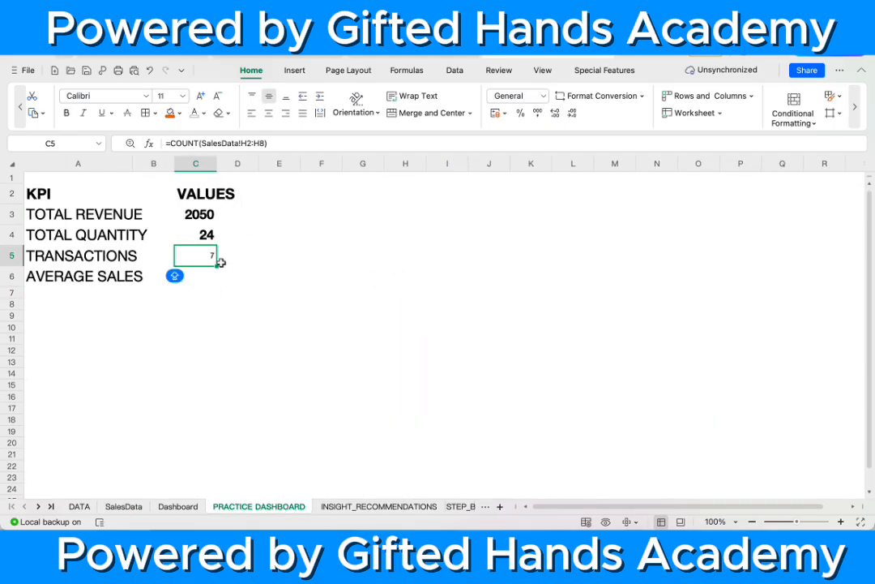
pyautogui.click(123, 506)
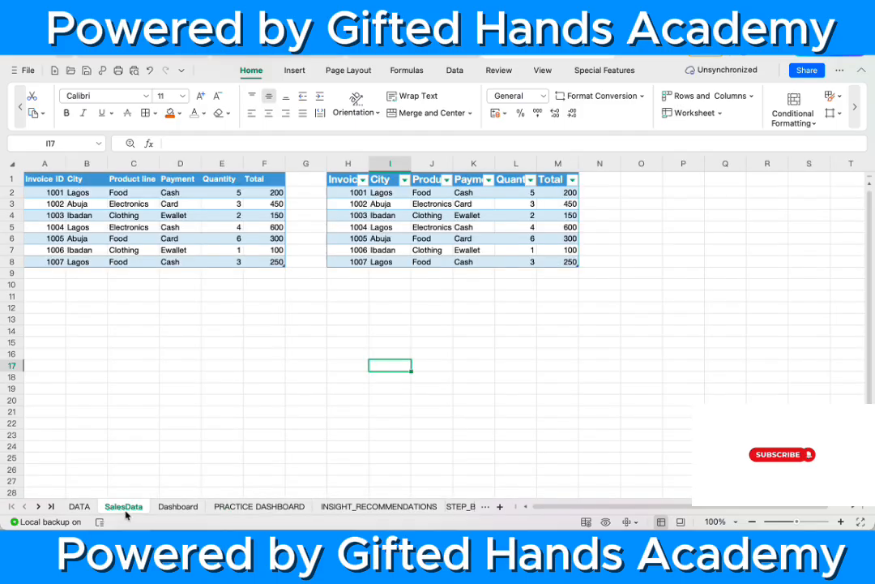
pyautogui.click(178, 506)
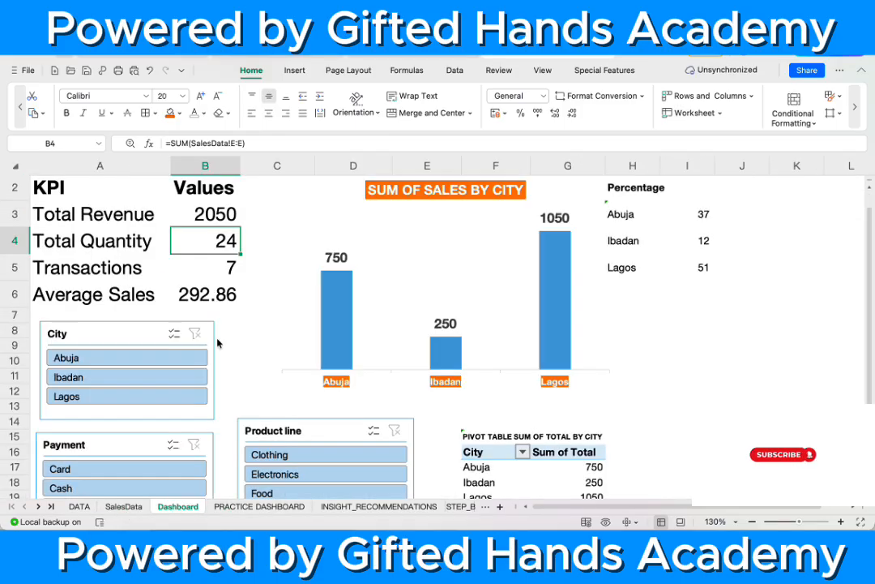
pyautogui.click(258, 507)
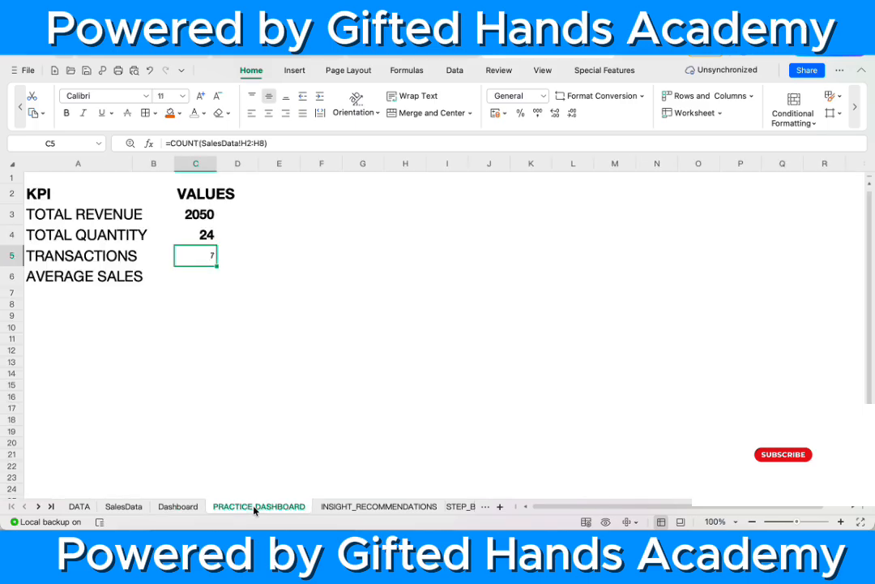
pyautogui.click(186, 97)
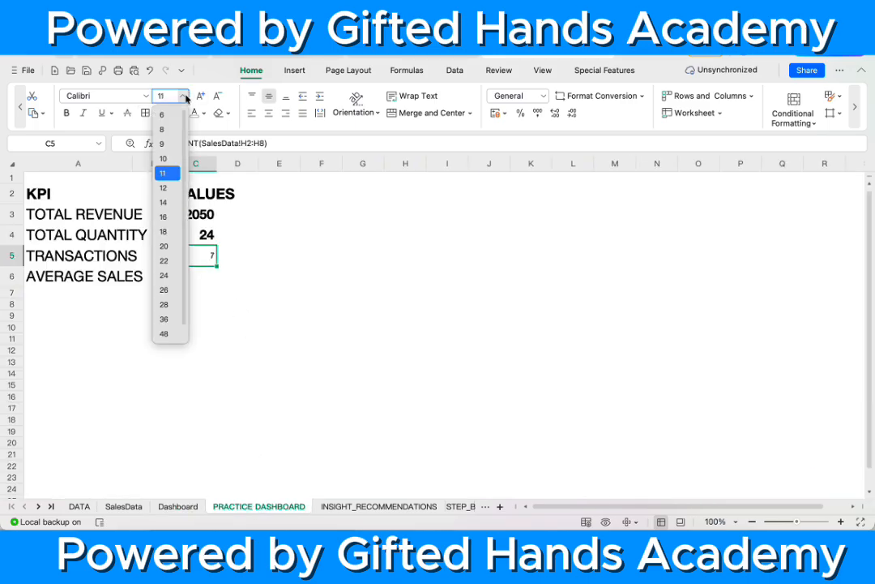
pyautogui.click(165, 231)
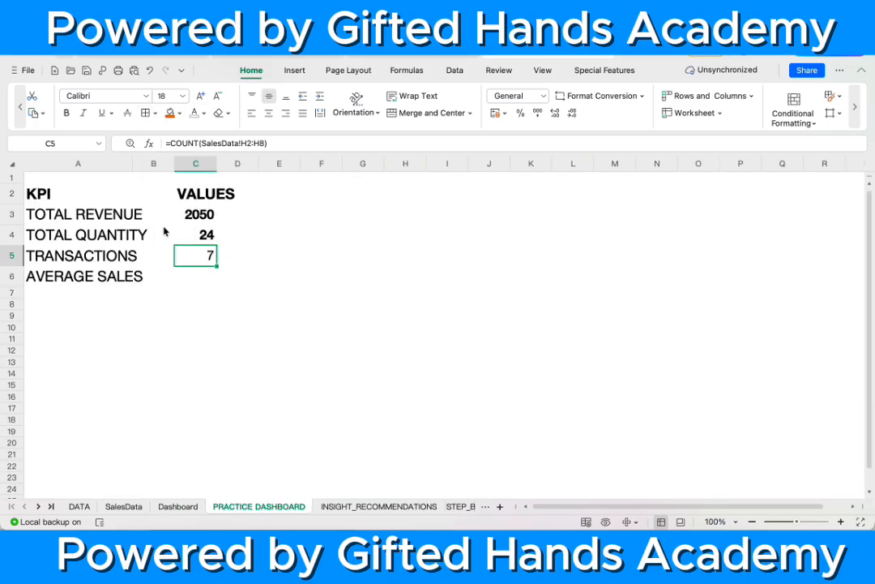
pyautogui.click(66, 113)
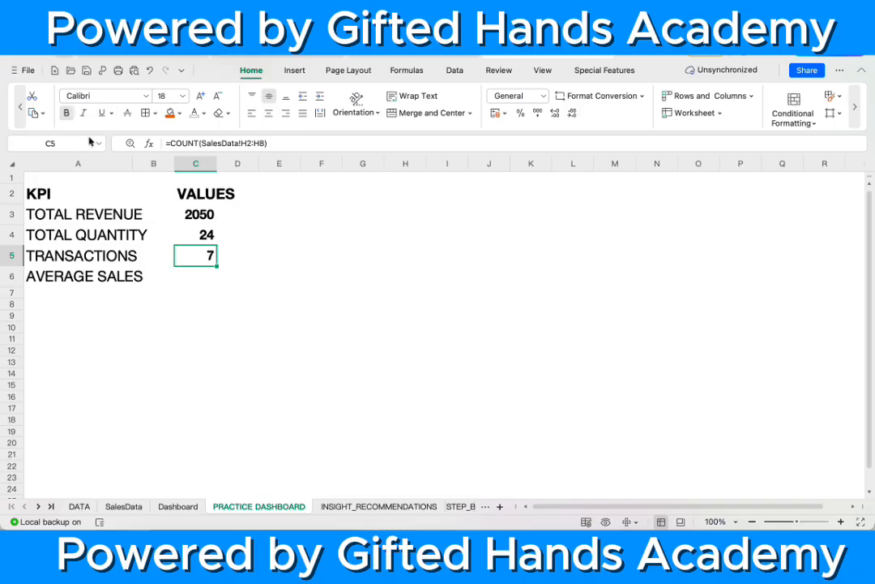
# Step: Calculate average sales in C6 by averaging the Total column of the second SalesData table, =AVERAGE(SalesData!M2:M8)
pyautogui.click(205, 274)
pyautogui.doubleClick(204, 275)
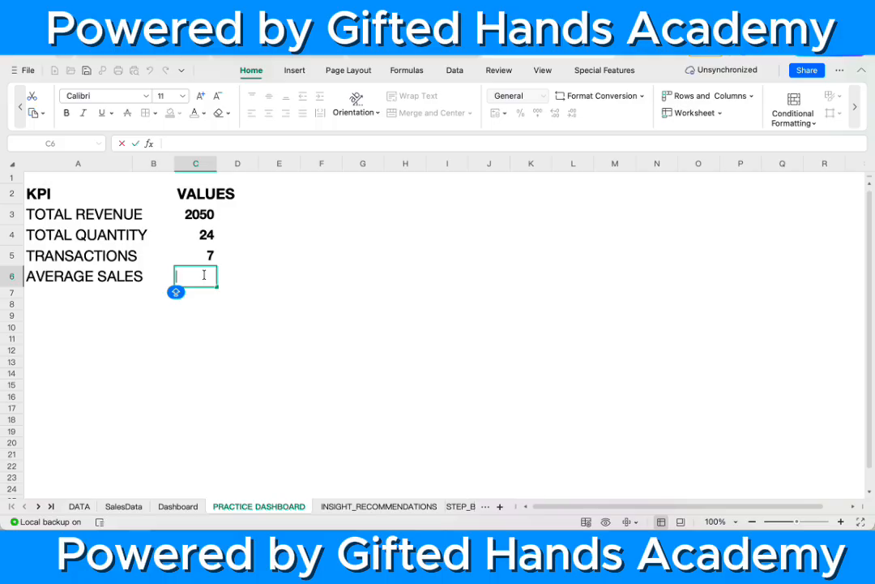
pyautogui.write('=AVER')
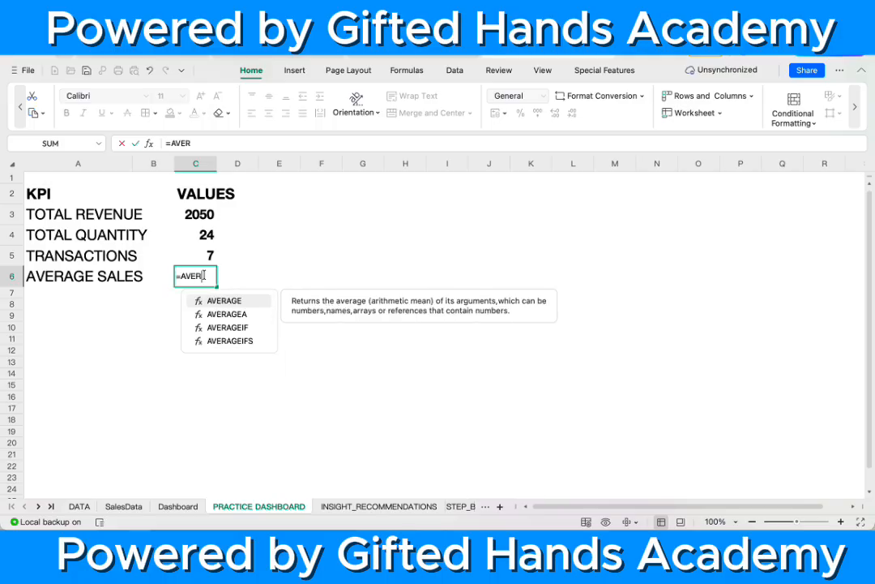
pyautogui.write('AGE')
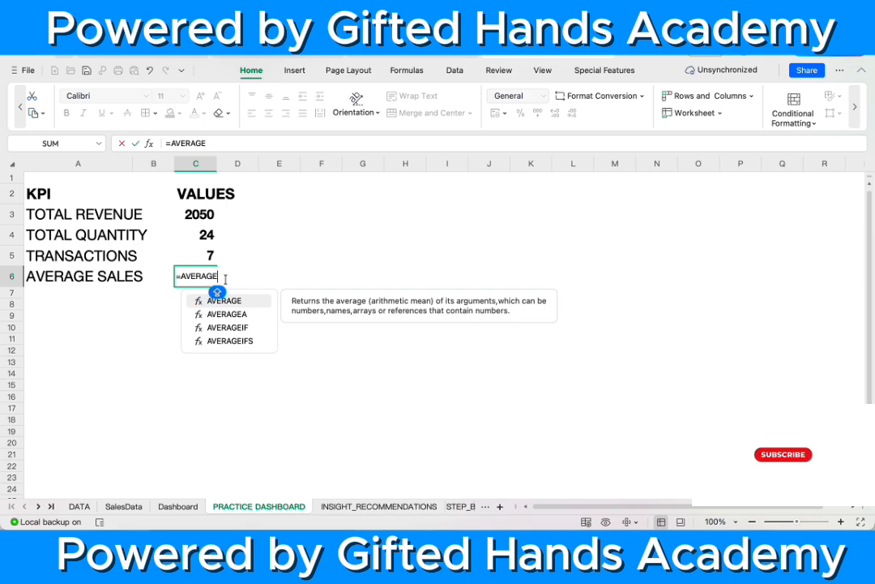
pyautogui.write('(')
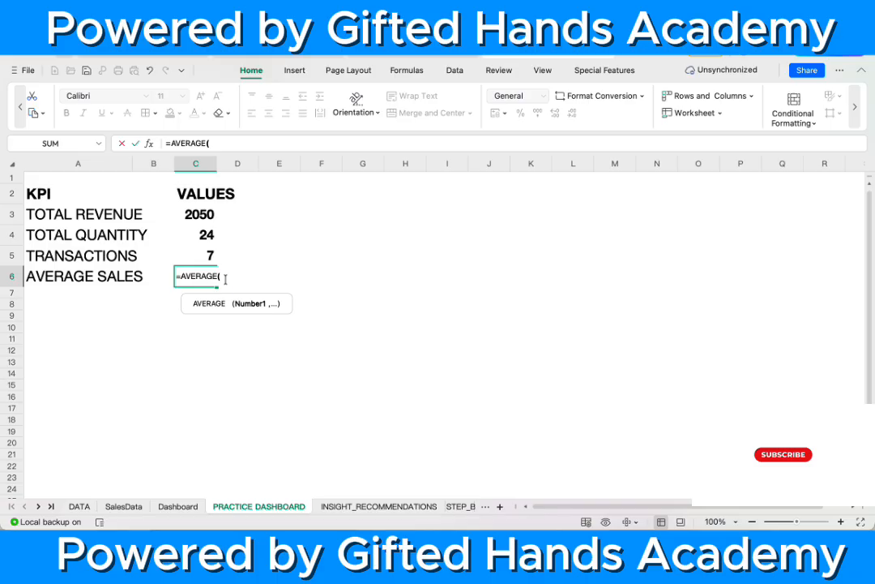
pyautogui.click(136, 507)
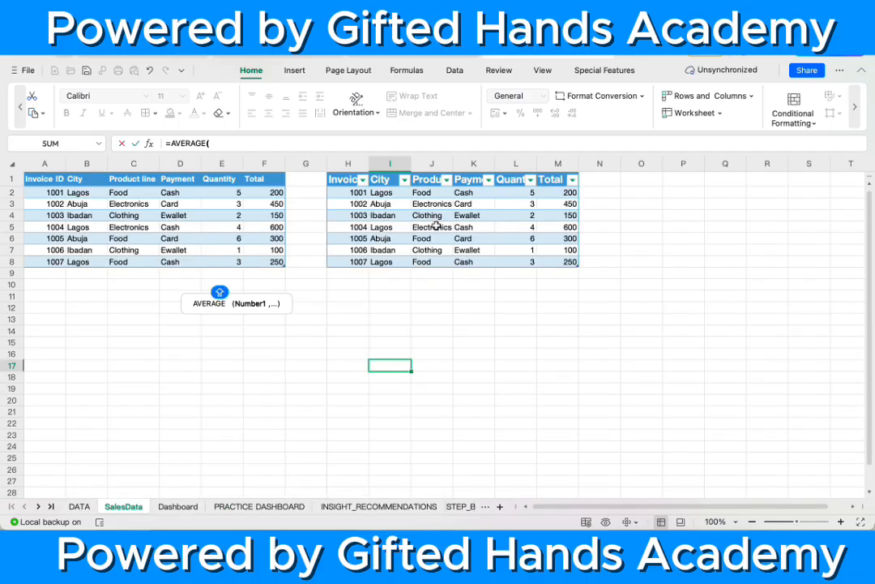
pyautogui.click(565, 193)
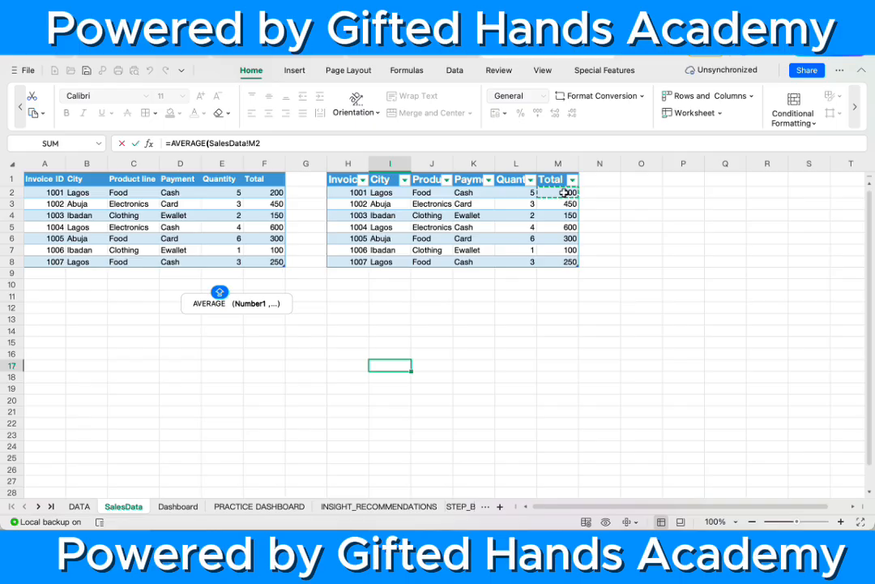
pyautogui.hotkey('shift', 'Down')
pyautogui.hotkey('shift', 'Down')
pyautogui.hotkey('shift', 'Down')
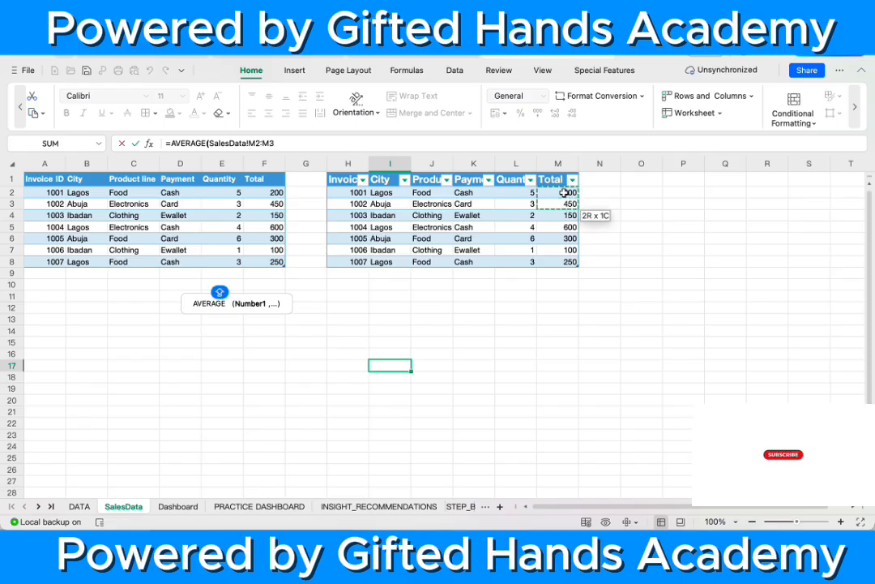
pyautogui.hotkey('shift', 'Down')
pyautogui.hotkey('shift', 'Down')
pyautogui.hotkey('shift', 'Down')
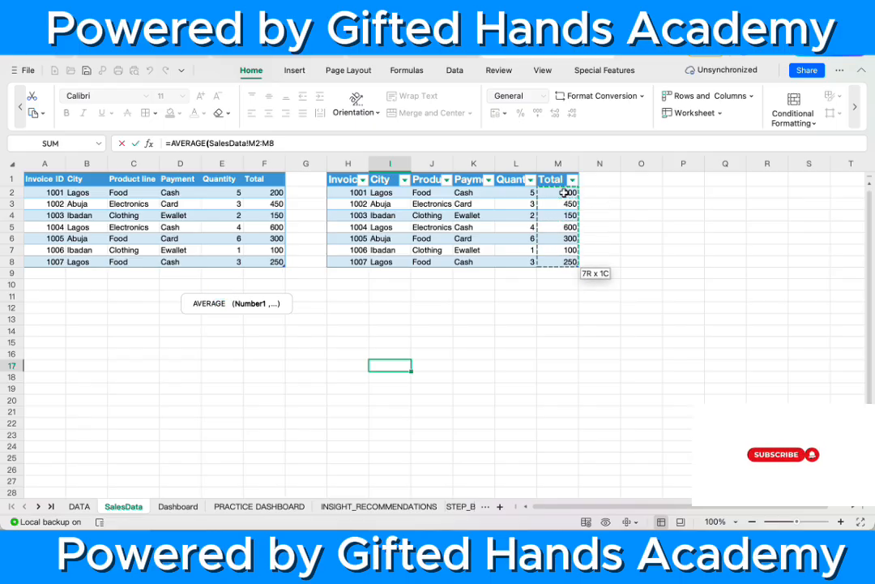
pyautogui.press('Return')
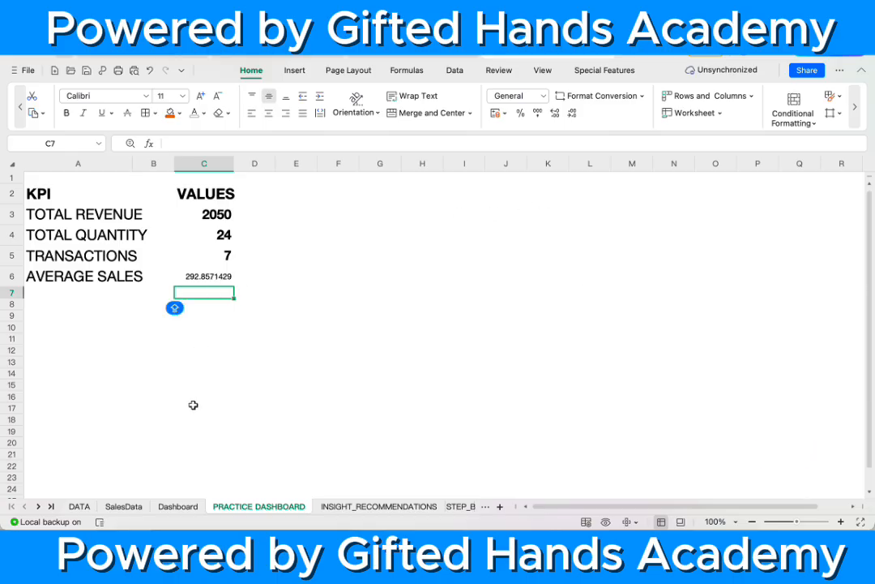
# Step: Reduce the average sales value in C6 on the PRACTICE DASHBOARD sheet to two decimal places, matching the Dashboard sheet
pyautogui.click(180, 509)
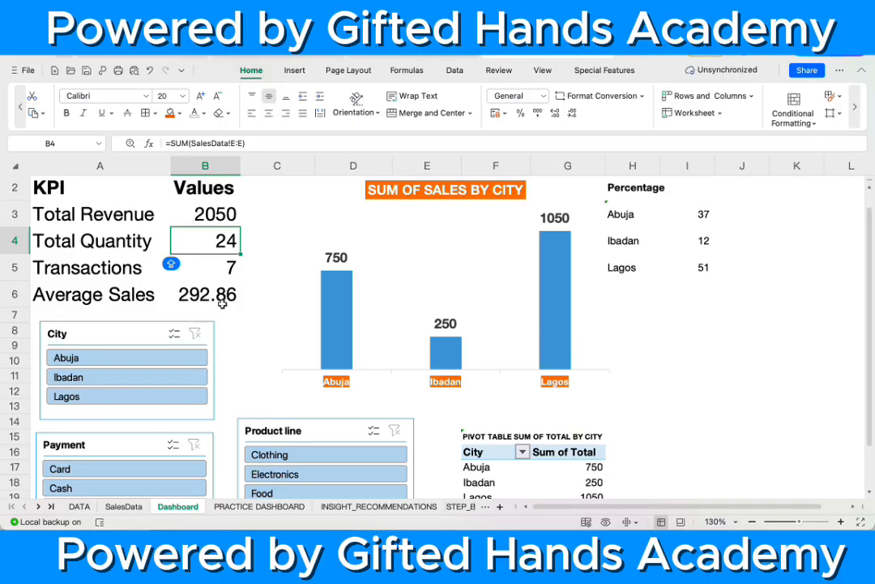
pyautogui.click(243, 506)
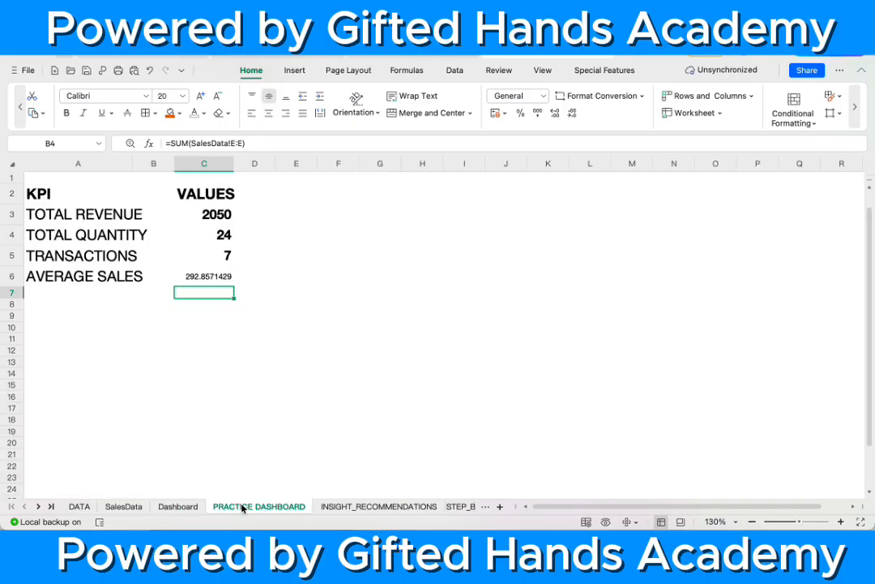
pyautogui.click(221, 277)
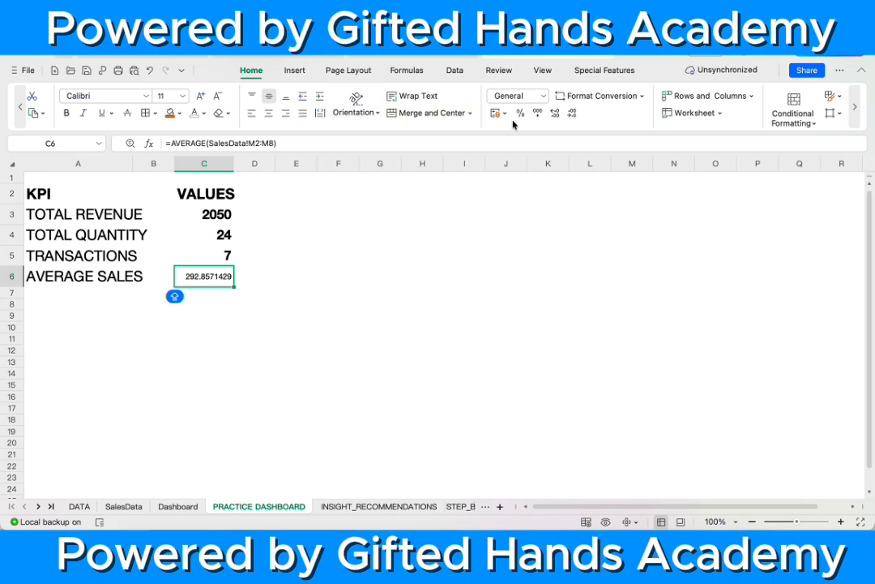
pyautogui.click(571, 117)
pyautogui.click(571, 116)
pyautogui.click(571, 116)
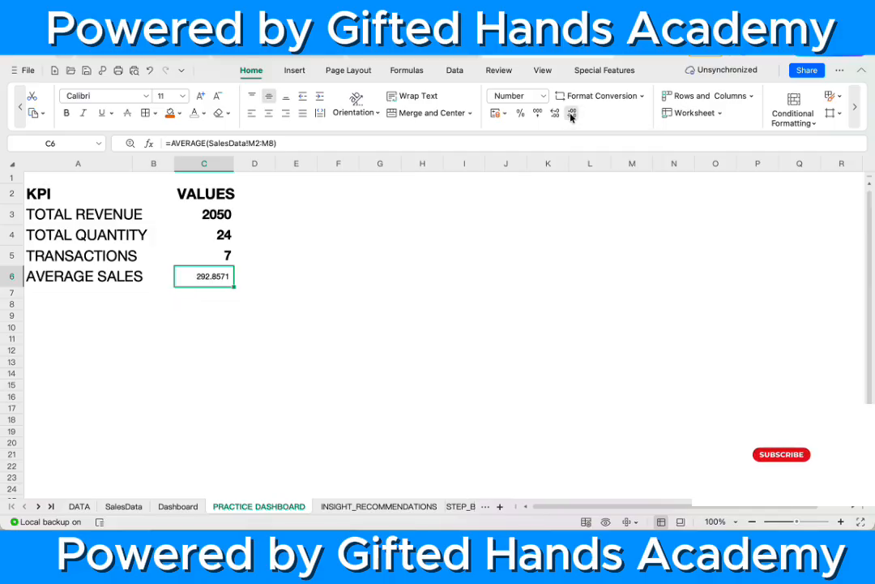
pyautogui.click(572, 117)
pyautogui.click(571, 117)
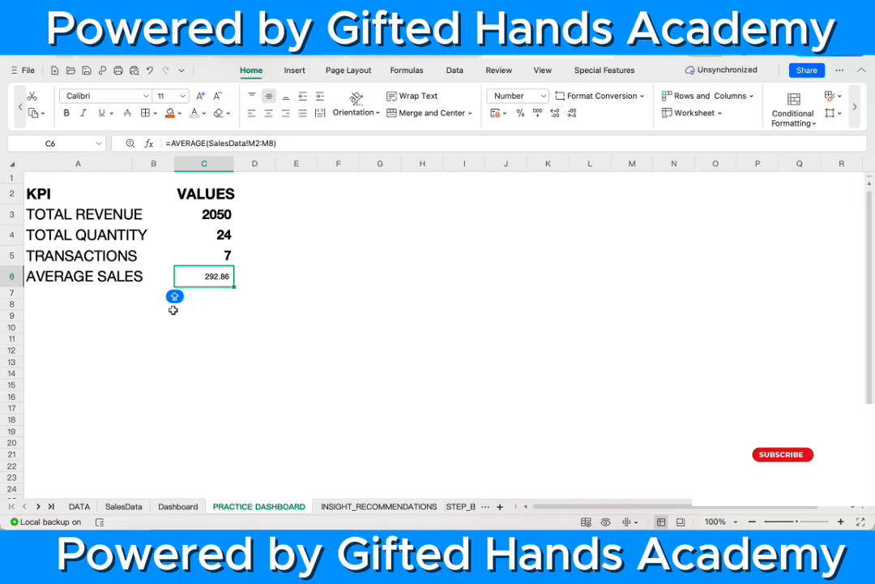
# Step: Format the average sales value in C6 as bold with font size 18
pyautogui.click(181, 101)
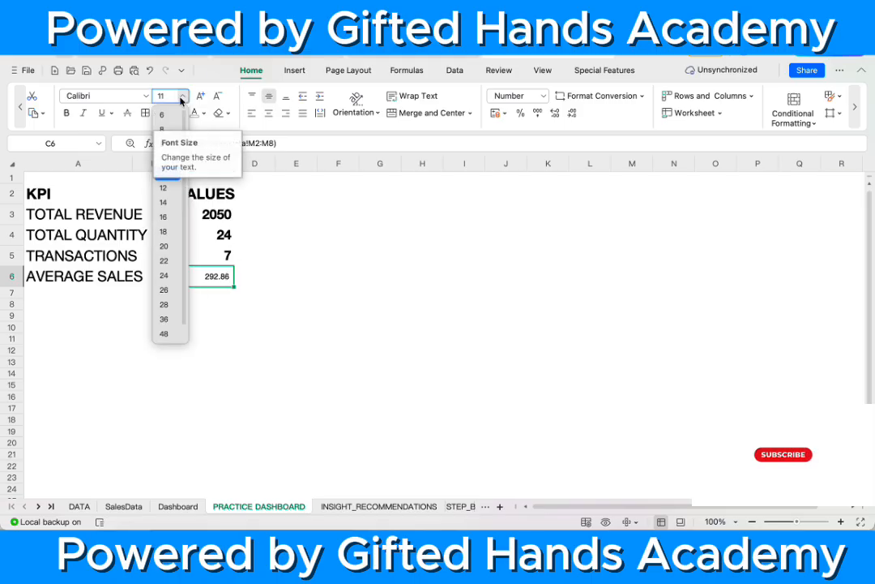
pyautogui.click(162, 232)
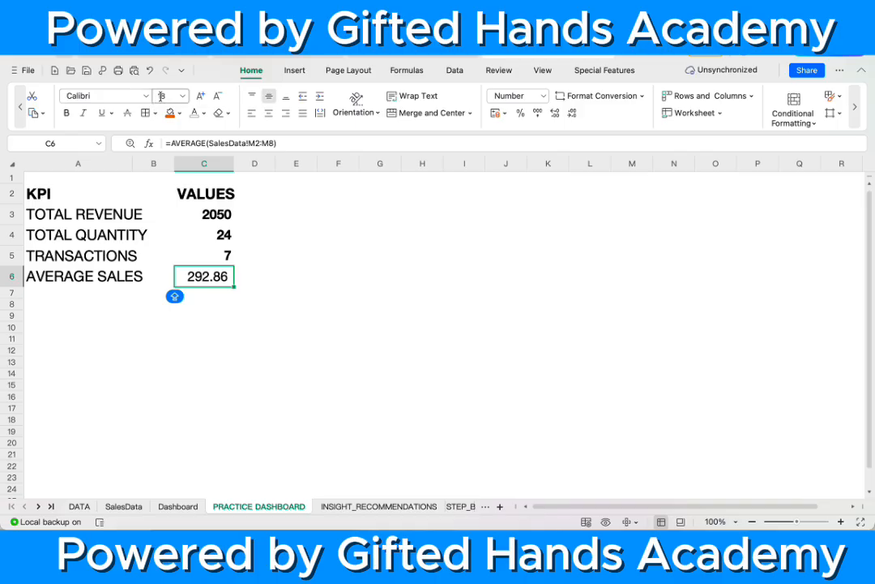
pyautogui.click(147, 97)
pyautogui.click(147, 97)
pyautogui.click(66, 112)
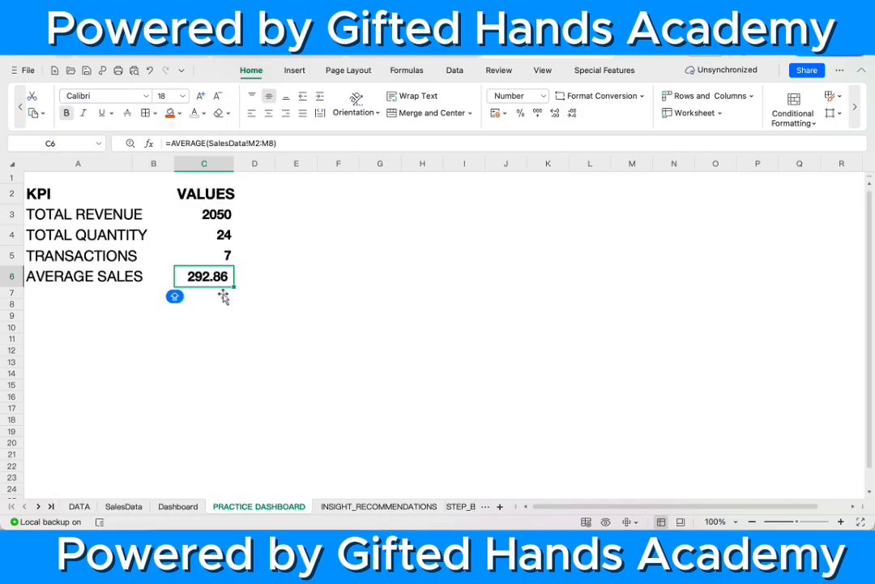
# Step: Compare the practice KPI values with the Dashboard sheet and examine its chart, slicers and pivot table of total by city
pyautogui.click(177, 506)
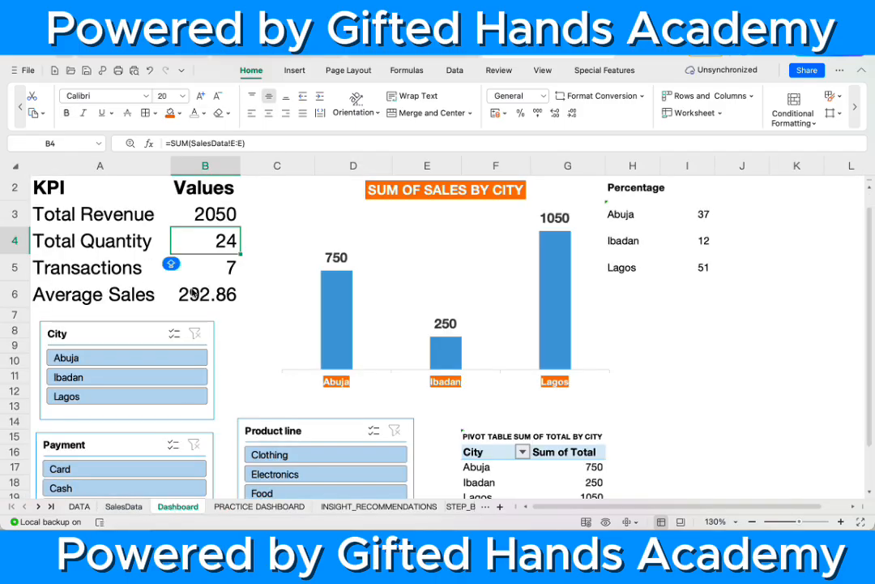
pyautogui.click(247, 506)
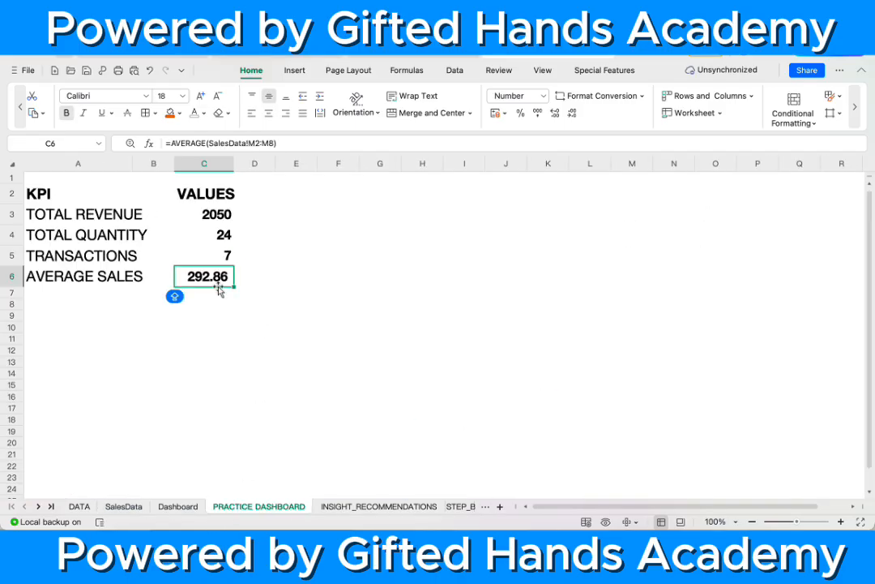
pyautogui.click(178, 506)
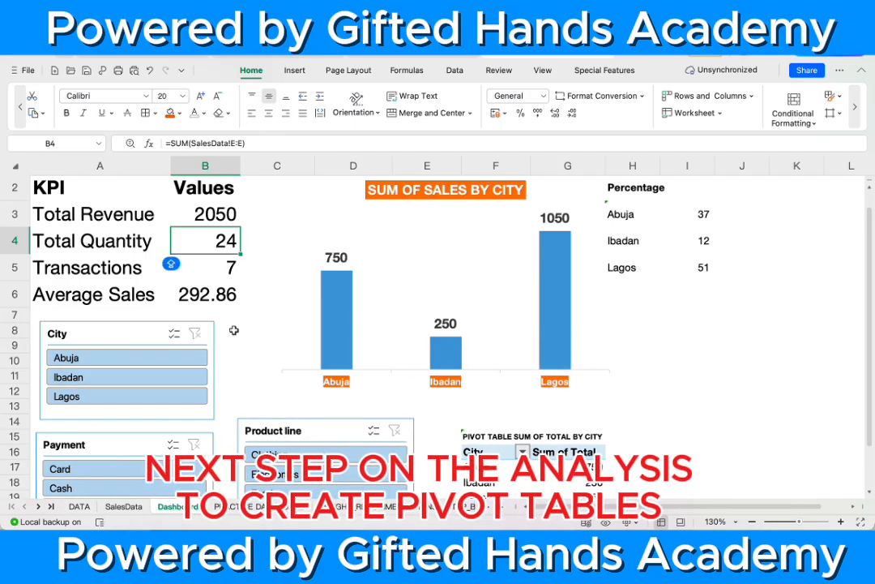
pyautogui.scroll(-3, 301, 285)
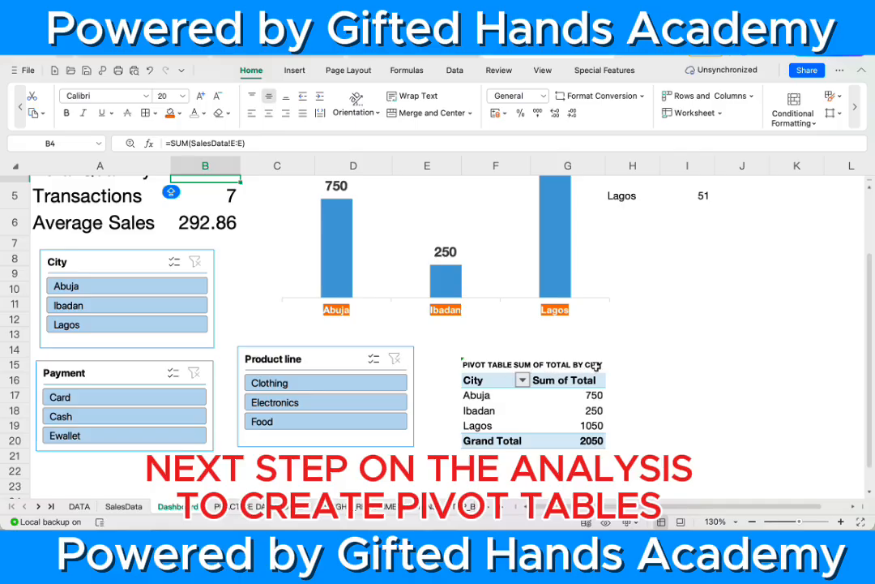
pyautogui.scroll(3, 471, 382)
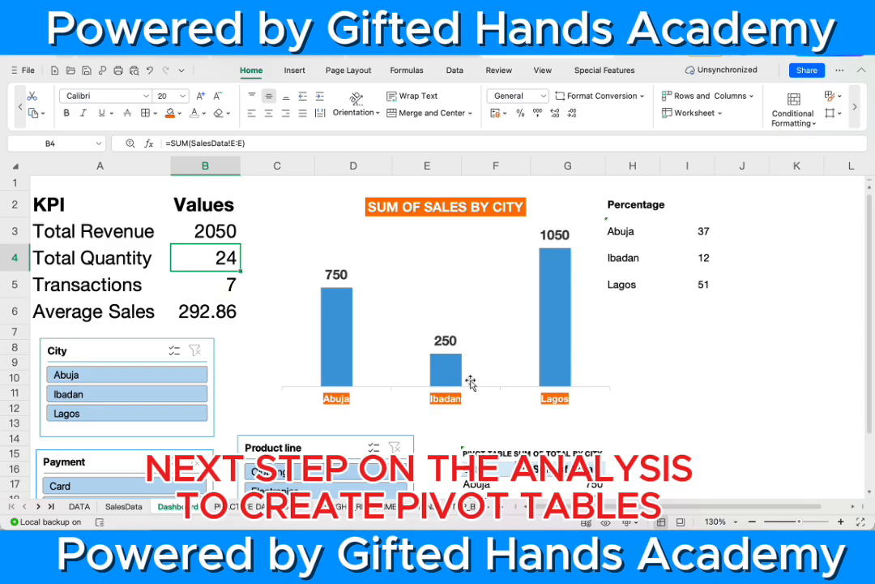
# Step: Insert one new sheet after the PRACTICE DASHBOARD sheet
pyautogui.click(249, 508)
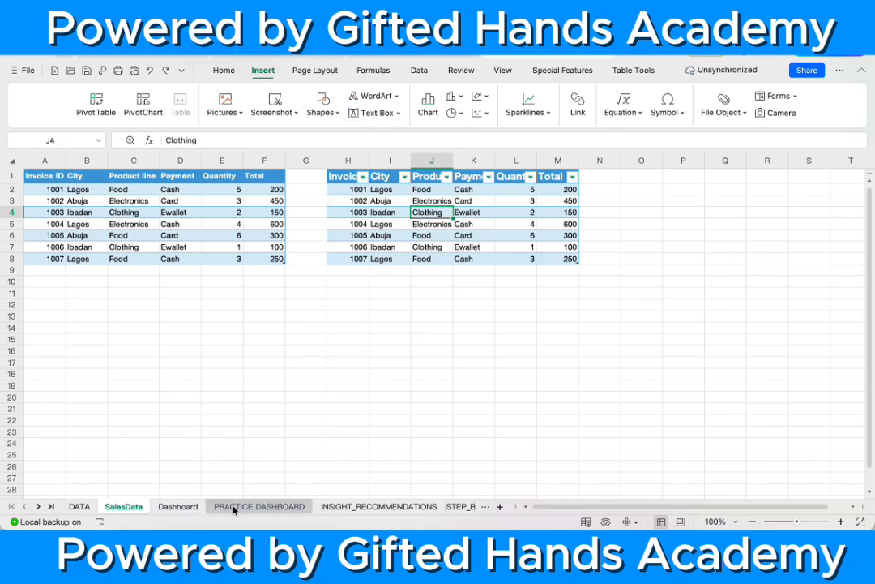
pyautogui.rightClick(235, 509)
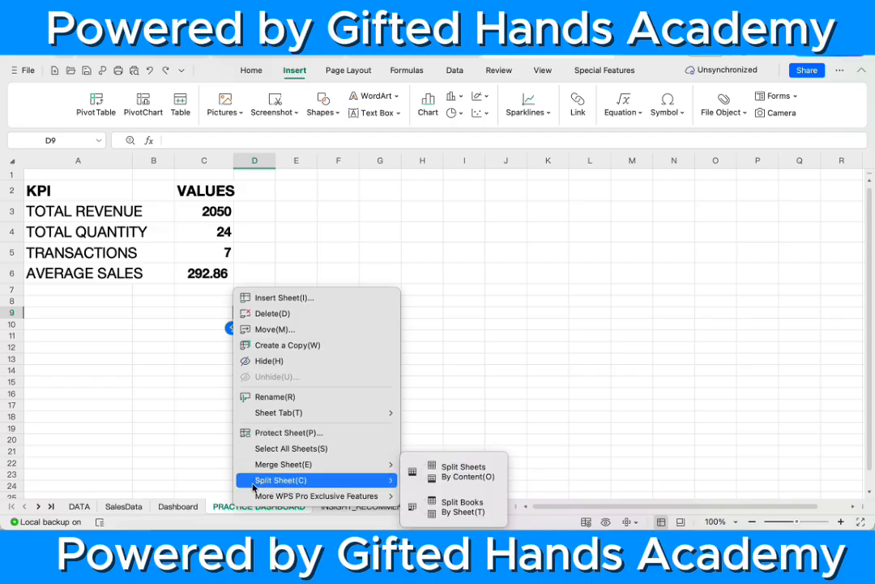
pyautogui.click(324, 299)
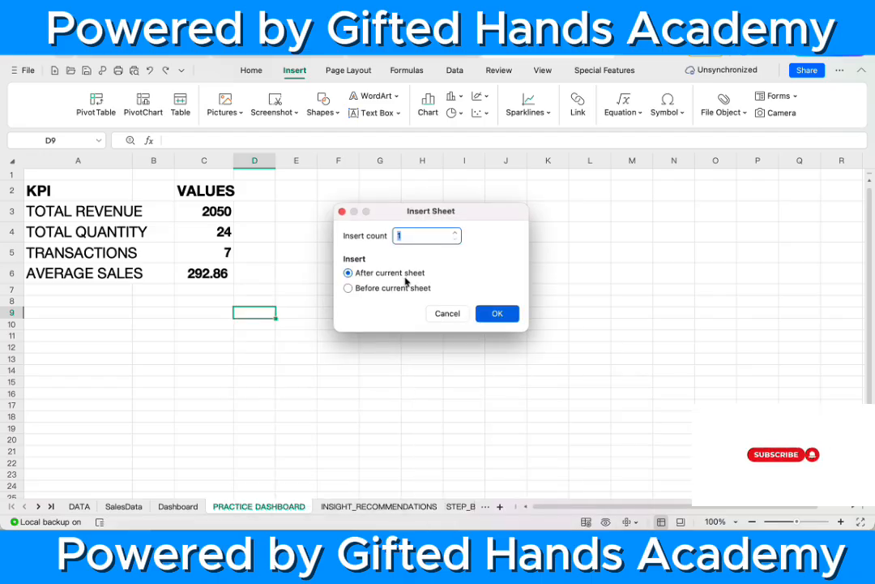
pyautogui.click(489, 313)
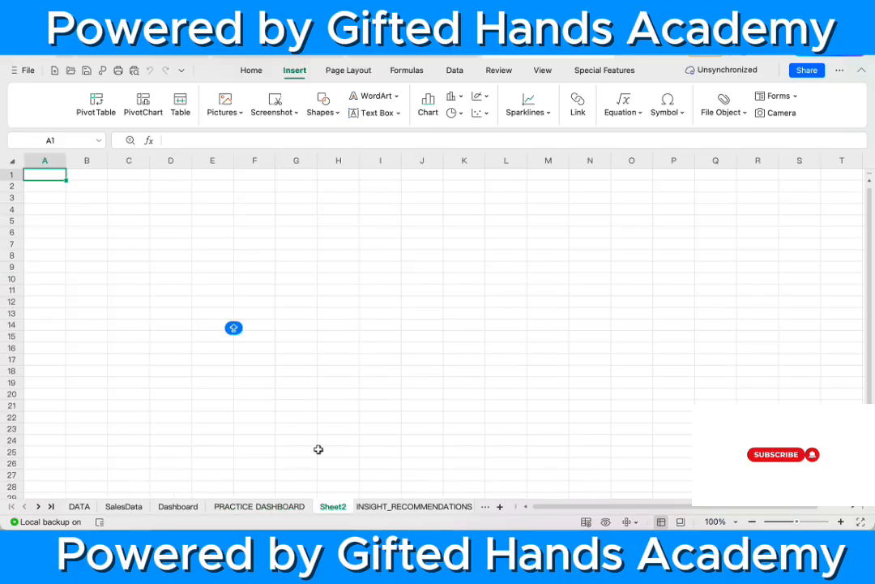
# Step: Rename the newly inserted sheet as PIVOT TABLE PRACTICE
pyautogui.doubleClick(339, 505)
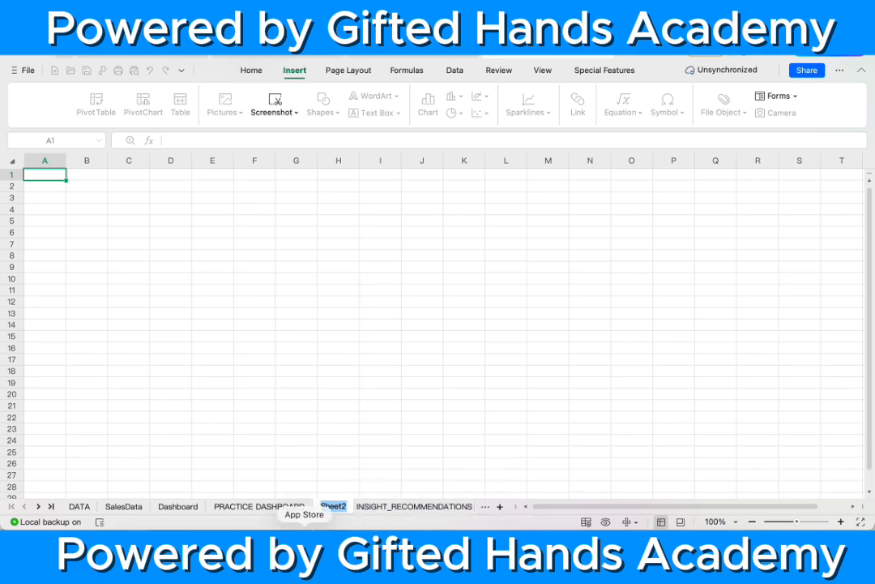
pyautogui.write('P')
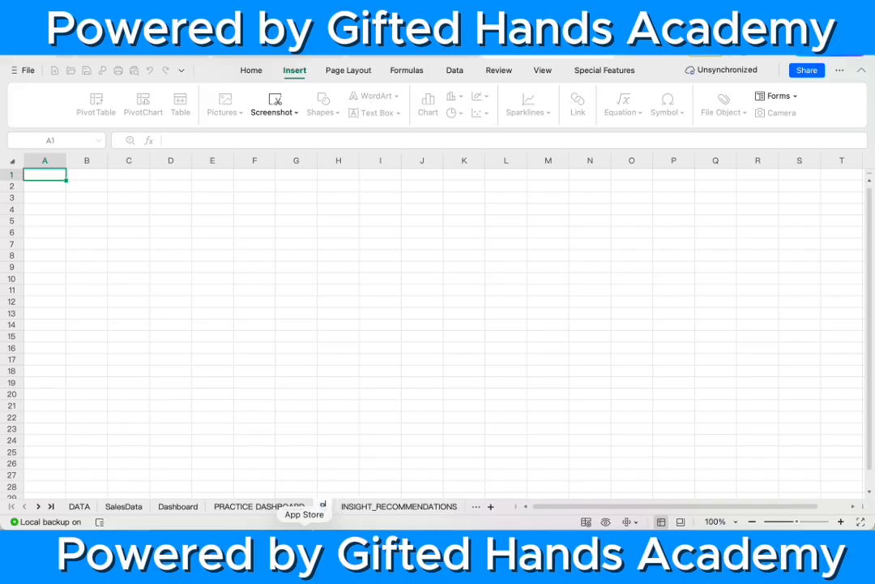
pyautogui.write('RACTI')
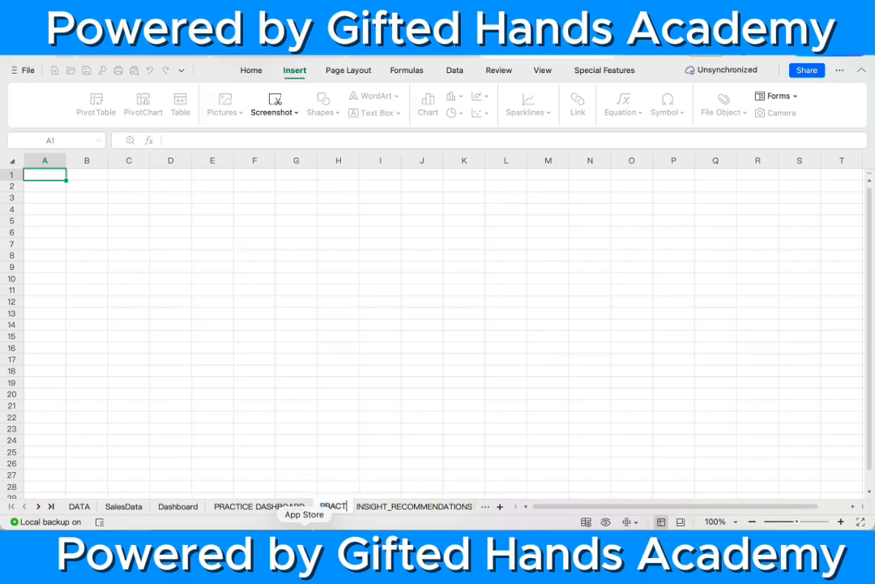
pyautogui.write('CE')
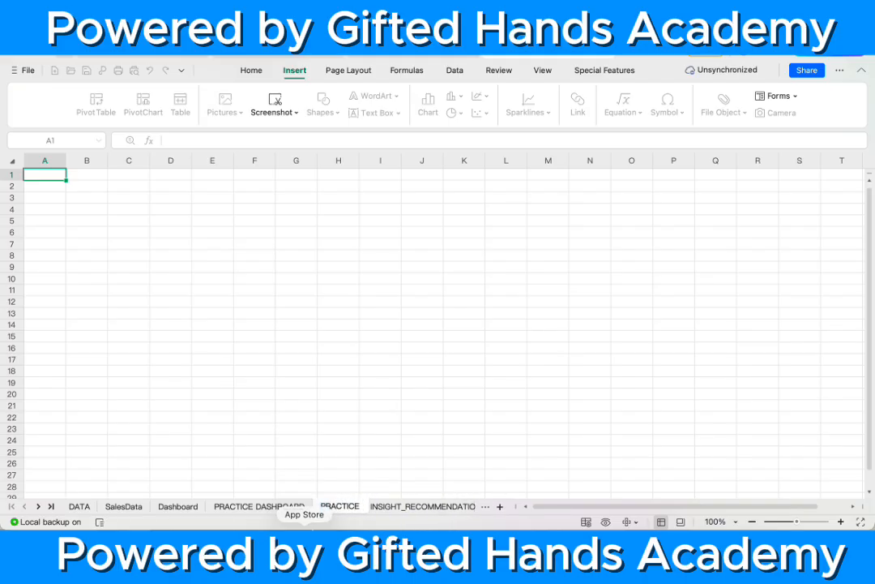
pyautogui.press('BackSpace')
pyautogui.press('BackSpace')
pyautogui.press('BackSpace')
pyautogui.press('BackSpace')
pyautogui.press('BackSpace')
pyautogui.press('BackSpace')
pyautogui.press('BackSpace')
pyautogui.press('BackSpace')
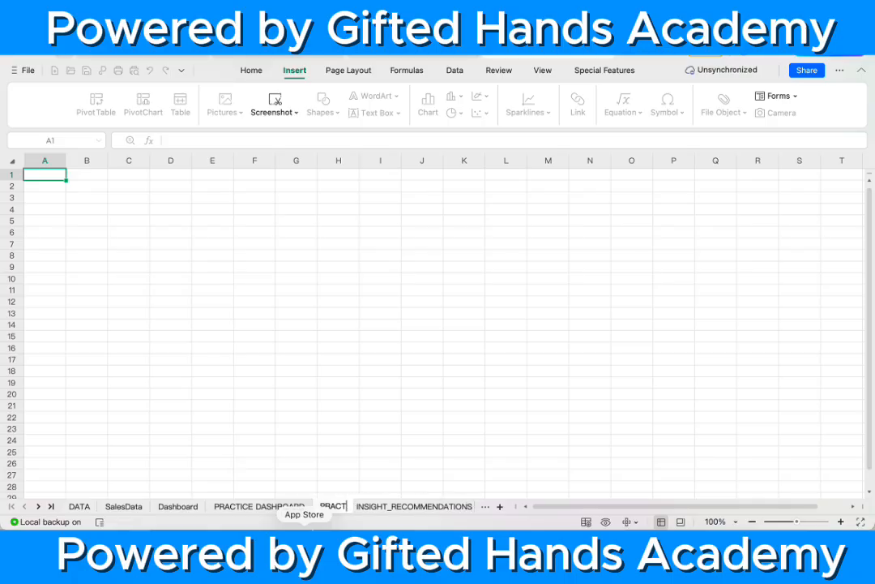
pyautogui.write('IVOT TABL')
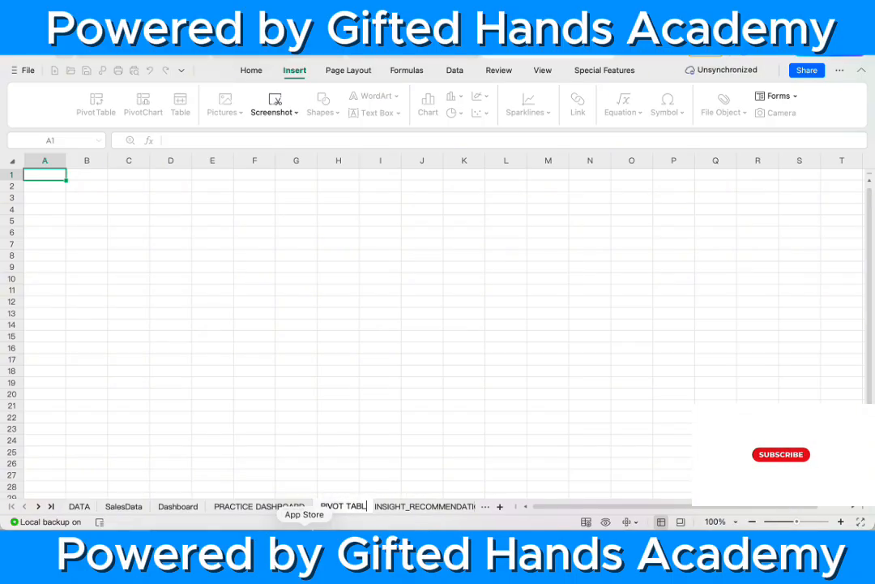
pyautogui.write('E PRACT')
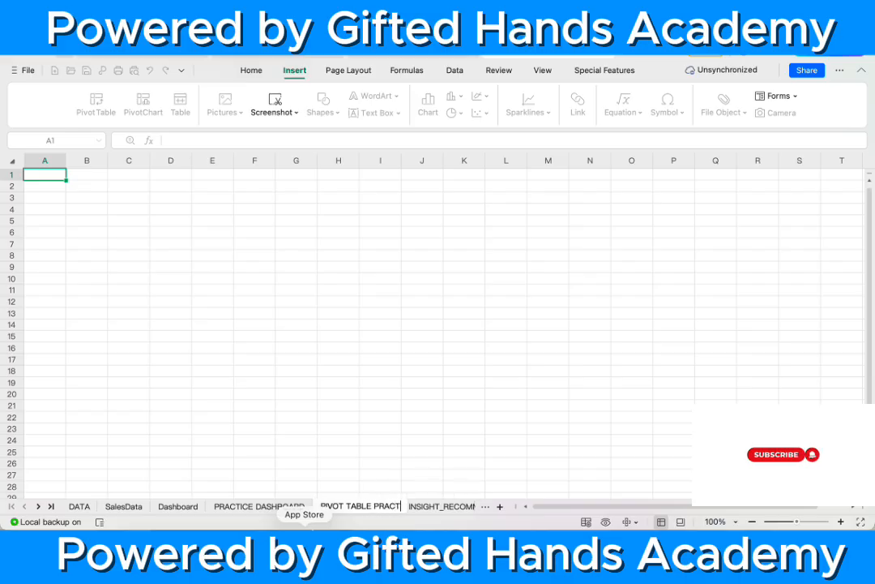
pyautogui.write('ICE')
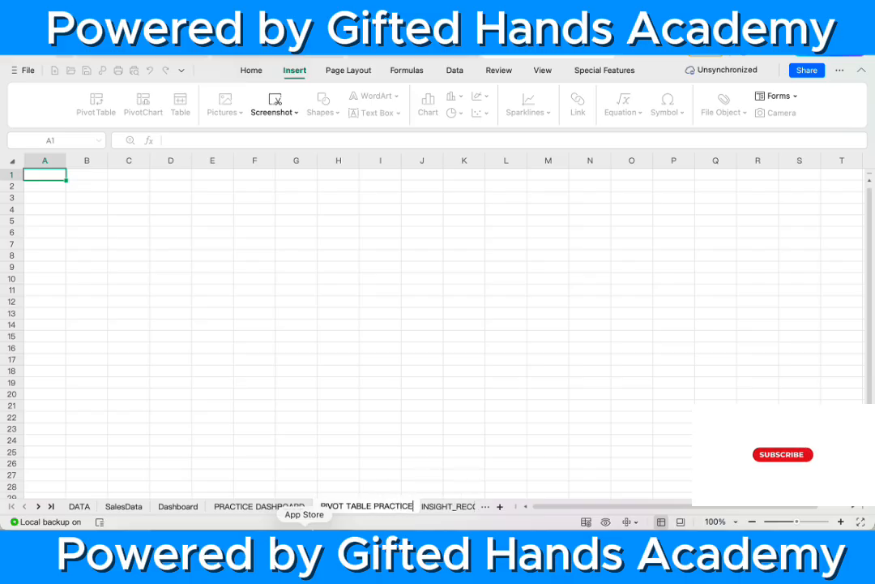
pyautogui.click(379, 451)
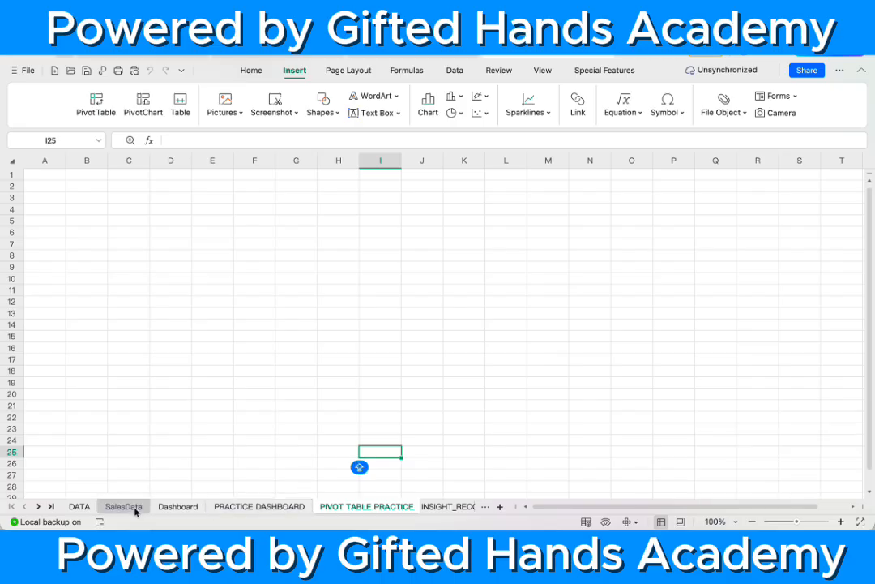
# Step: Examine the pivot table of sum of total by city on the Dashboard sheet as a reference for the practice version
pyautogui.click(185, 508)
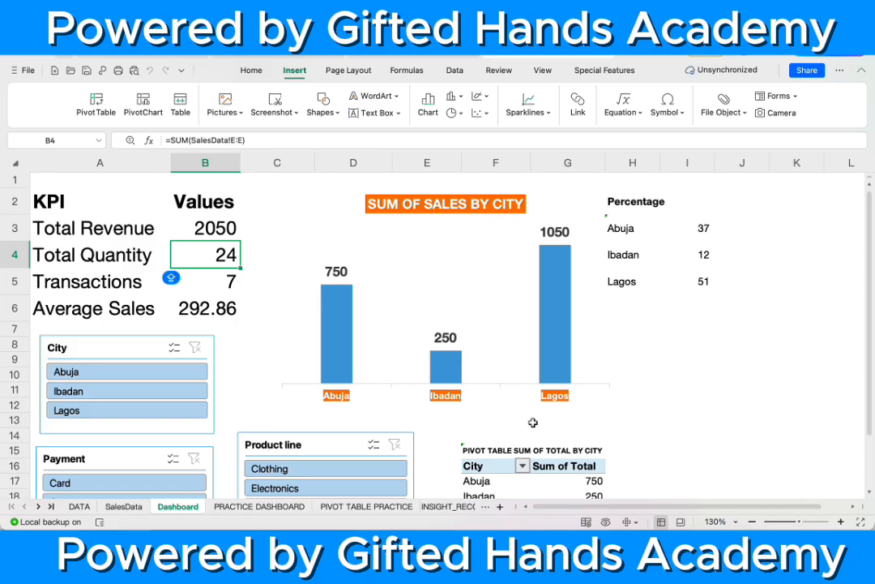
pyautogui.scroll(-2, 533, 426)
pyautogui.scroll(-1, 535, 431)
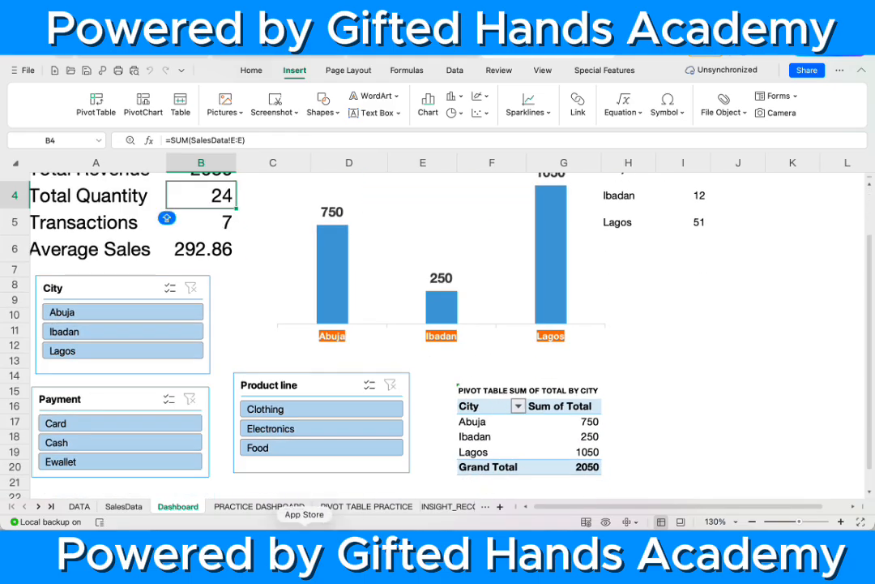
pyautogui.click(334, 507)
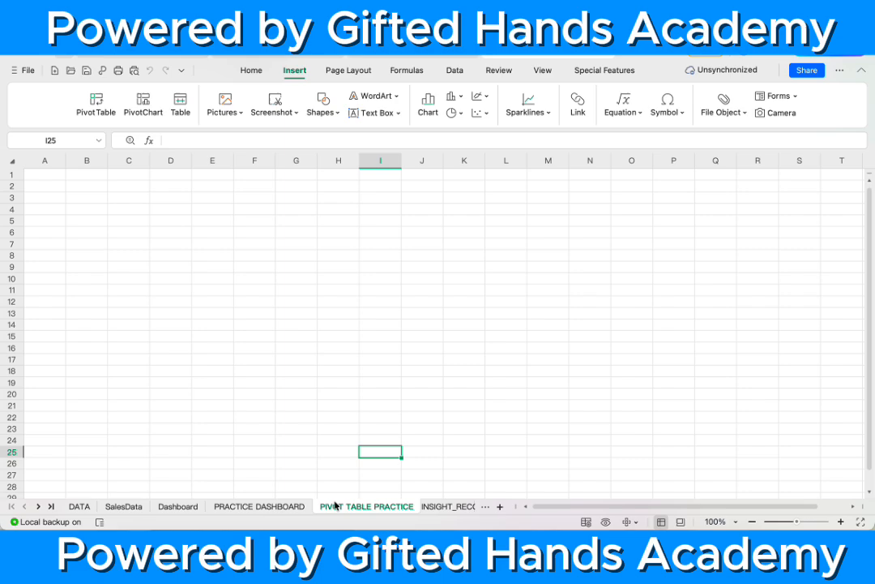
# Step: Create a pivot table from Table2 on the SalesData sheet, placed in cell B3 of the existing PIVOT TABLE PRACTICE sheet
pyautogui.click(259, 507)
pyautogui.click(124, 507)
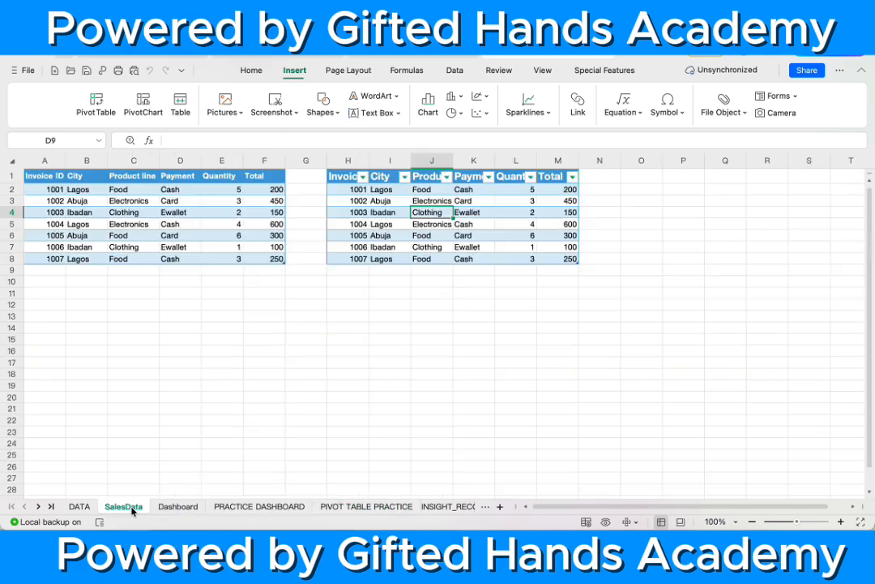
pyautogui.click(463, 200)
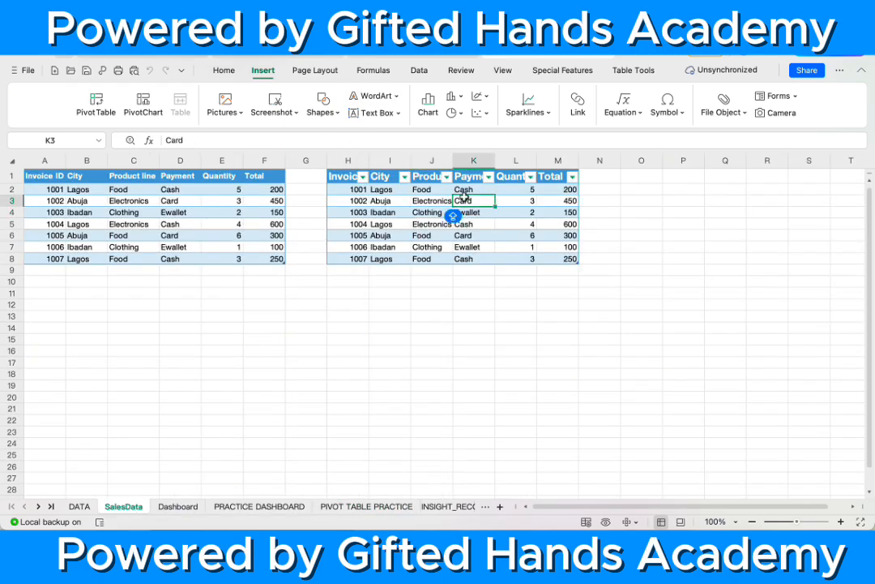
pyautogui.click(511, 199)
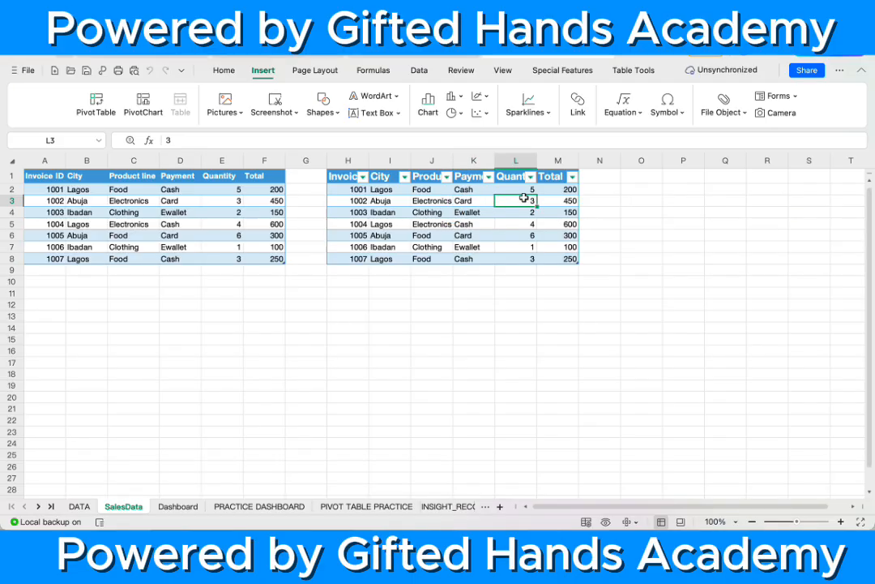
pyautogui.click(226, 70)
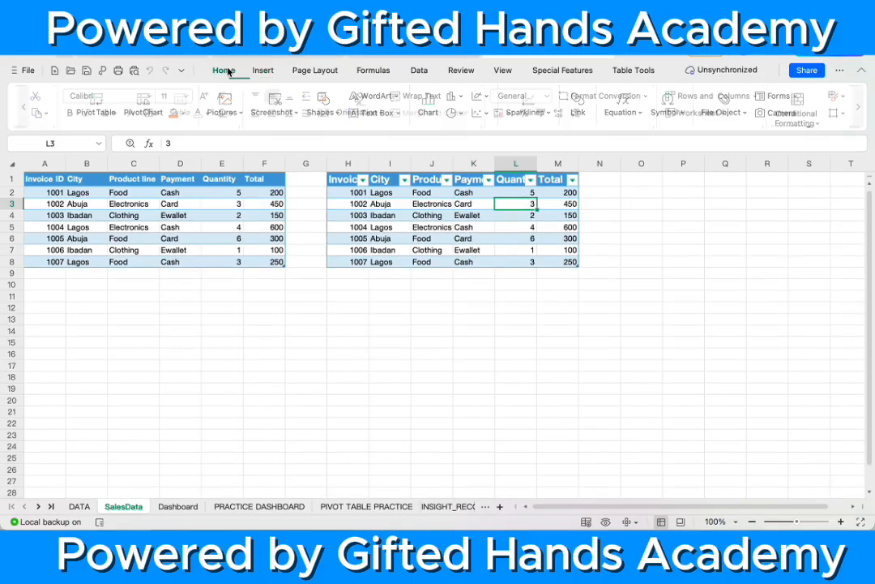
pyautogui.click(263, 71)
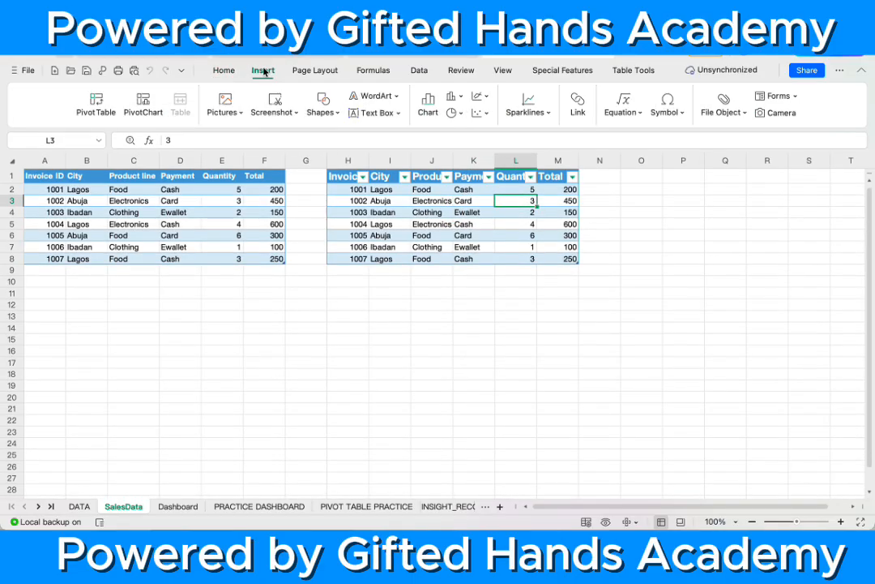
pyautogui.click(97, 103)
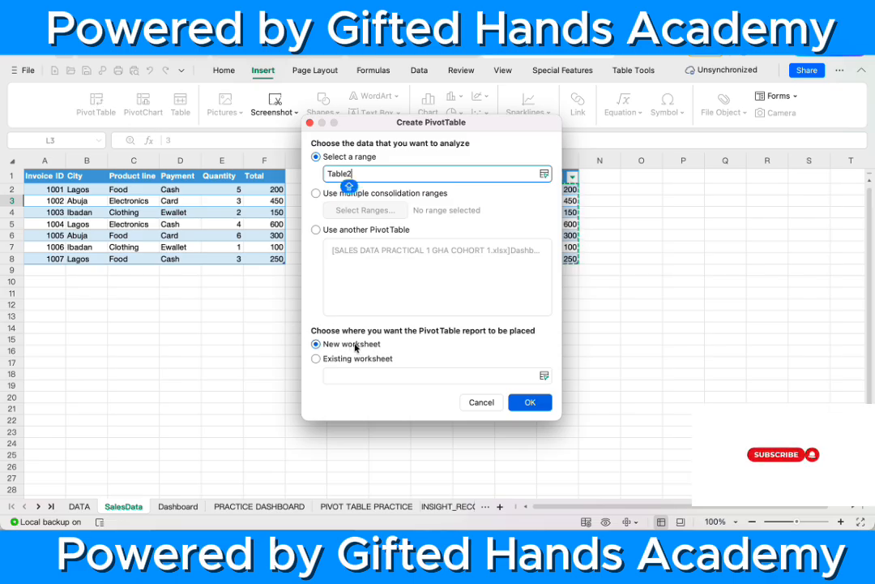
pyautogui.click(317, 360)
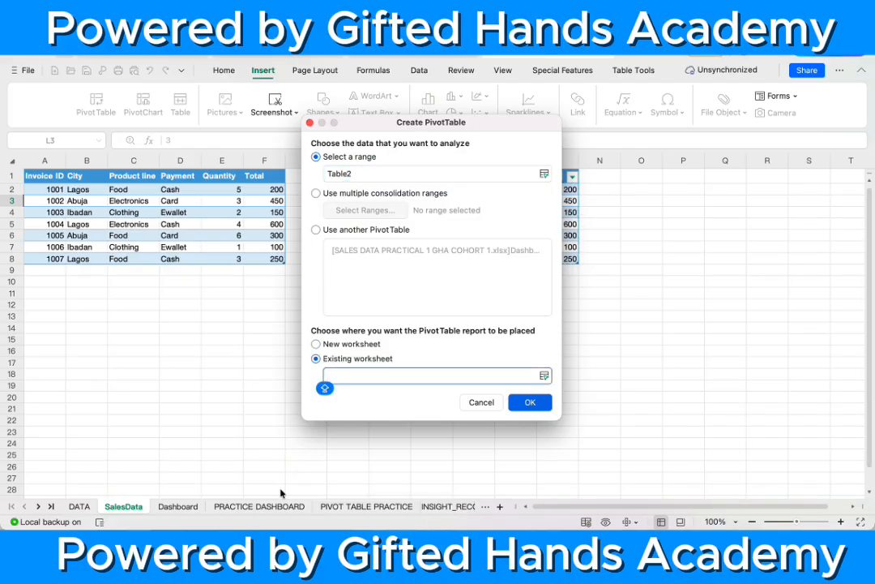
pyautogui.click(362, 508)
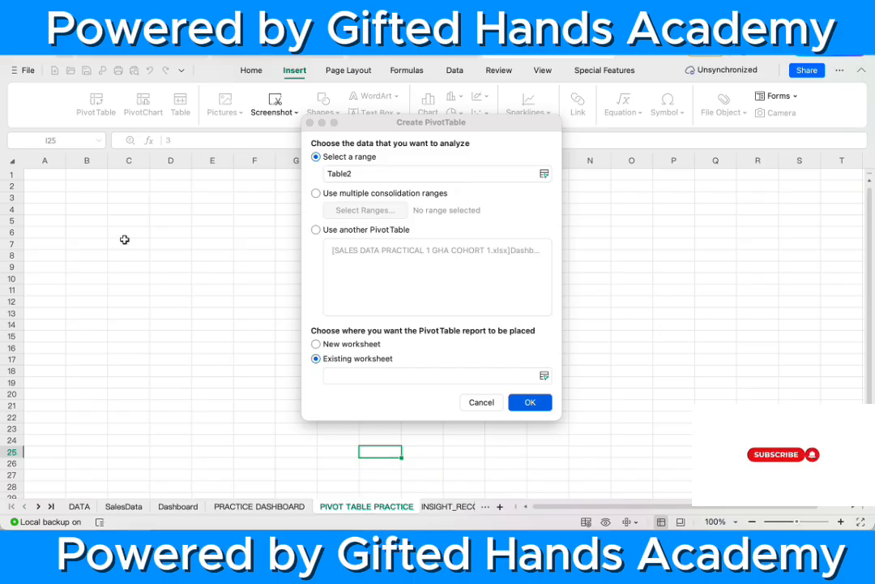
pyautogui.click(84, 202)
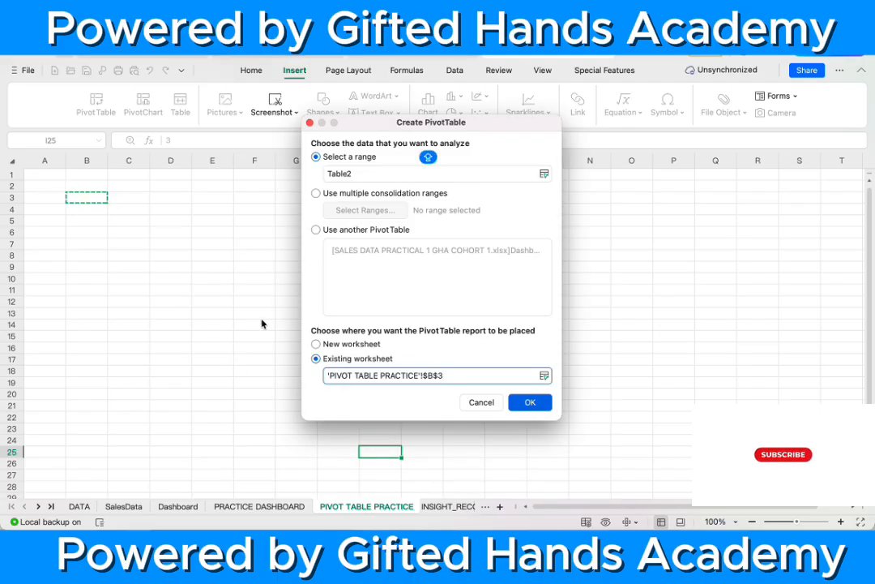
pyautogui.click(529, 403)
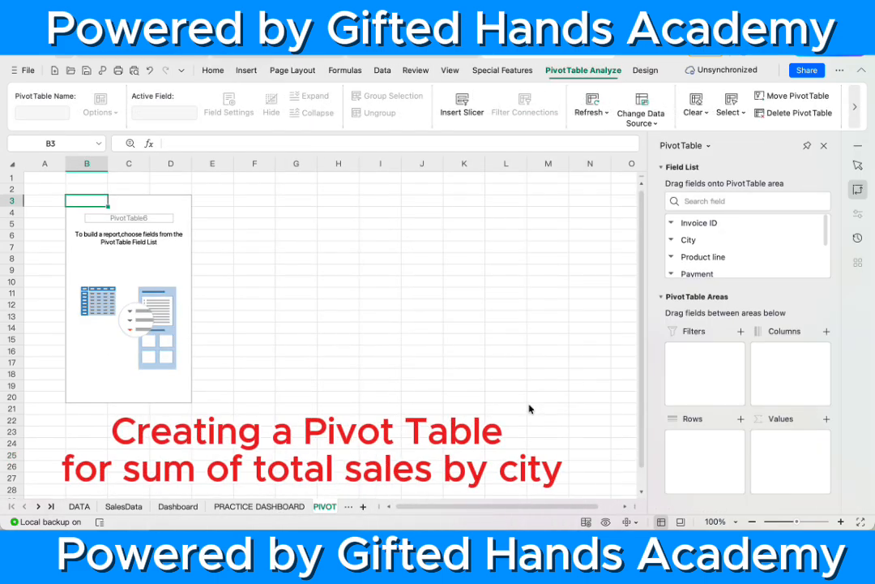
# Step: Build the new pivot table with Sum of Total as values and City as rows, following the Dashboard reference
pyautogui.click(123, 505)
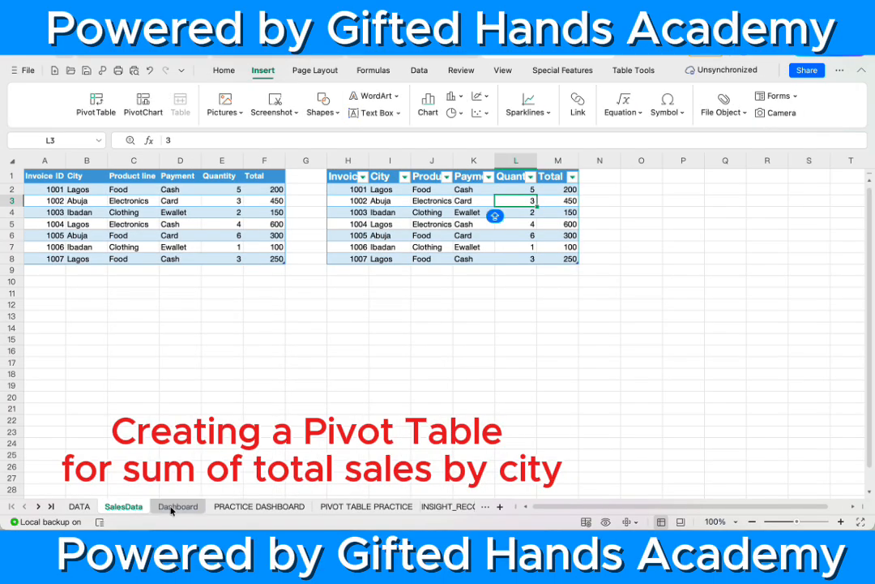
pyautogui.click(177, 506)
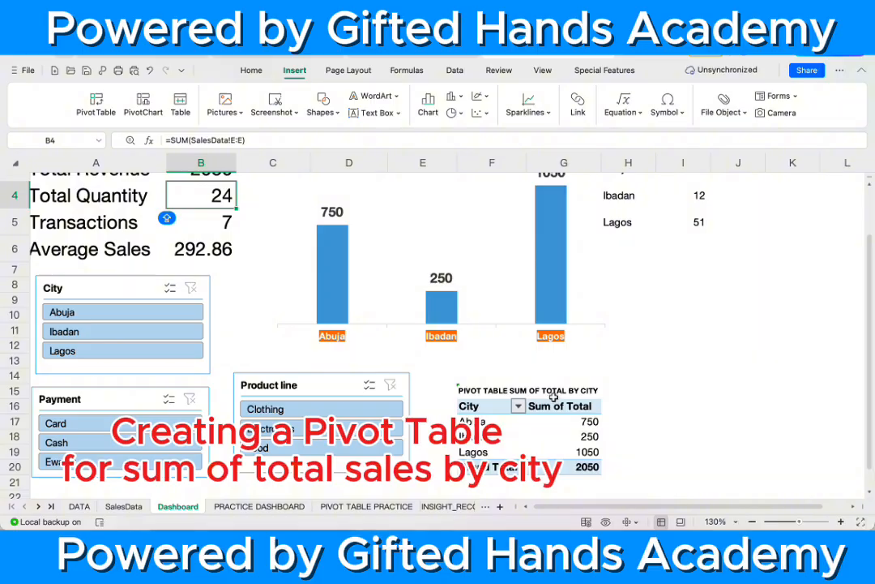
pyautogui.click(360, 506)
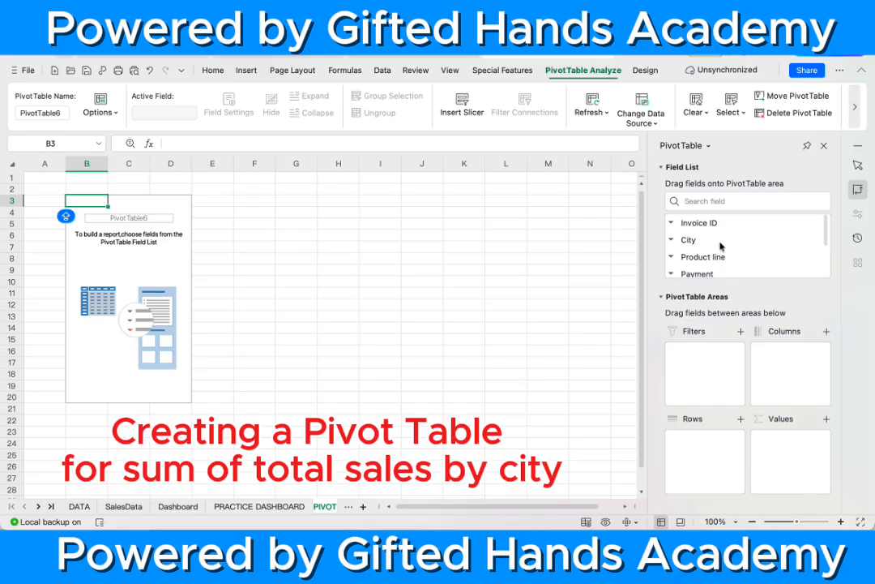
pyautogui.scroll(-3, 720, 246)
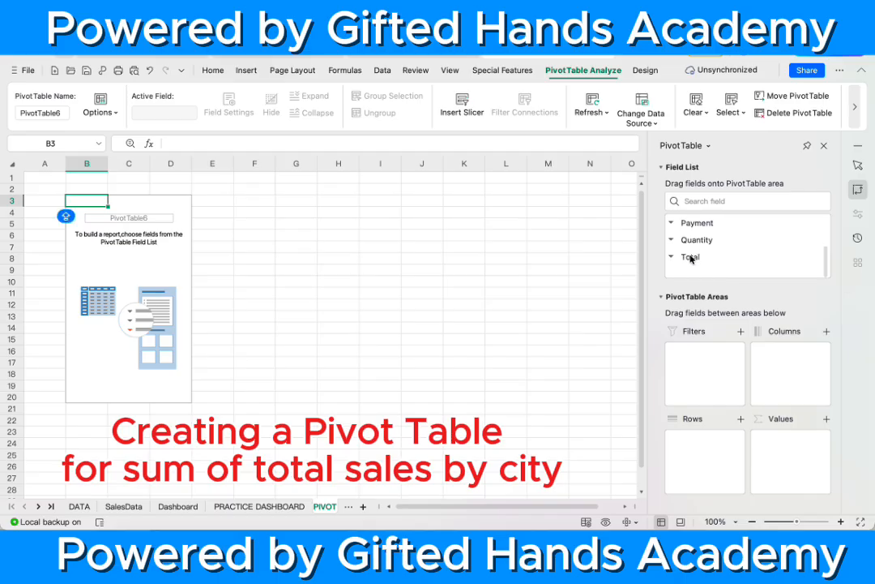
pyautogui.click(691, 258)
pyautogui.moveTo(690, 259); pyautogui.dragTo(778, 441)
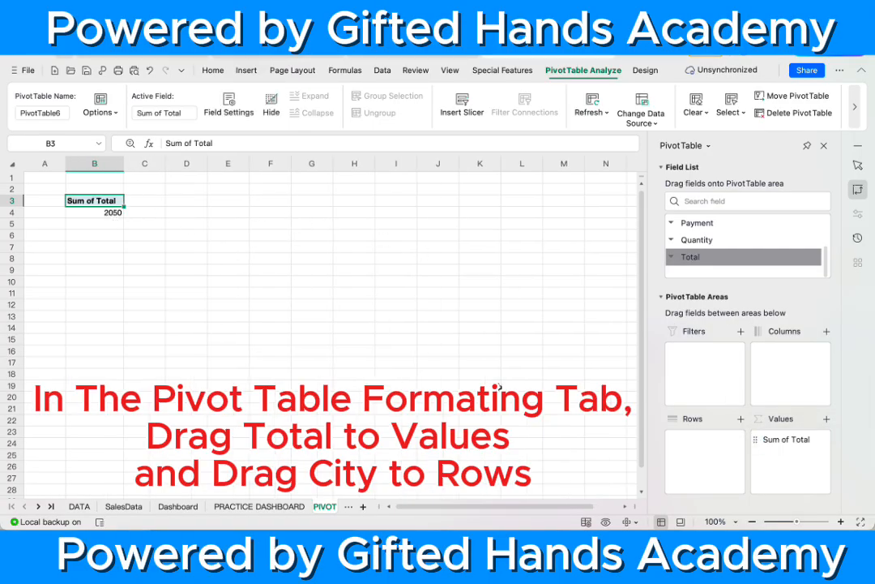
pyautogui.scroll(3, 734, 246)
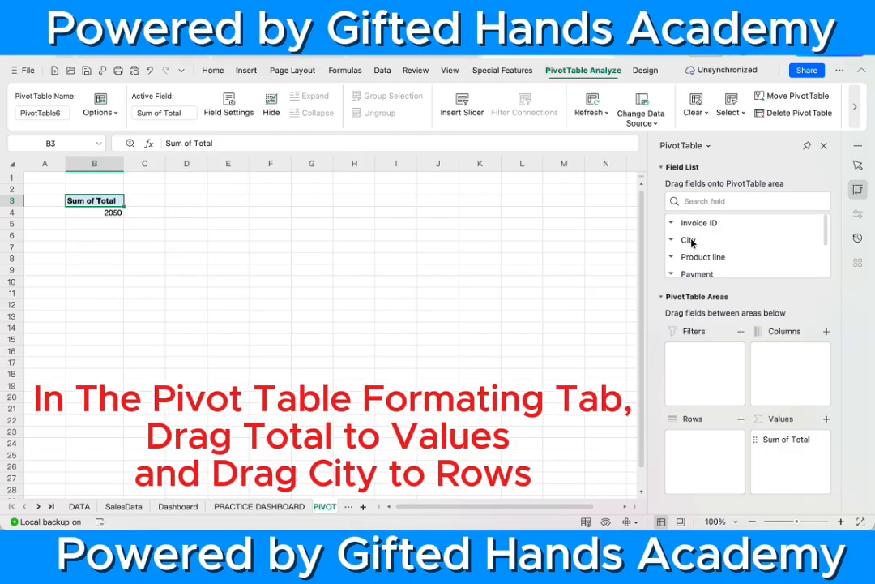
pyautogui.moveTo(730, 239); pyautogui.dragTo(697, 440)
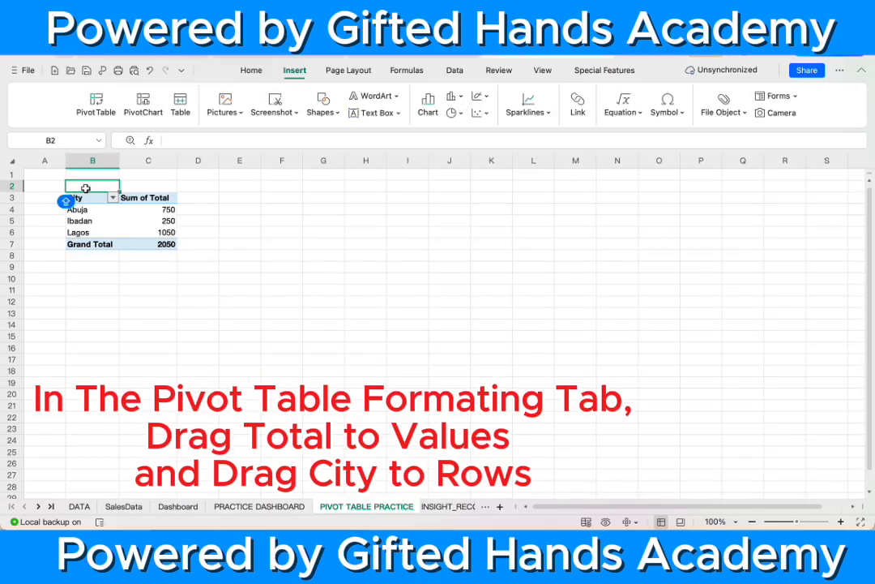
# Step: Enter the title PIVOT TABLE SUM OF TOTAL BY CITY in cell B2 above the pivot table
pyautogui.write('PIVOT T')
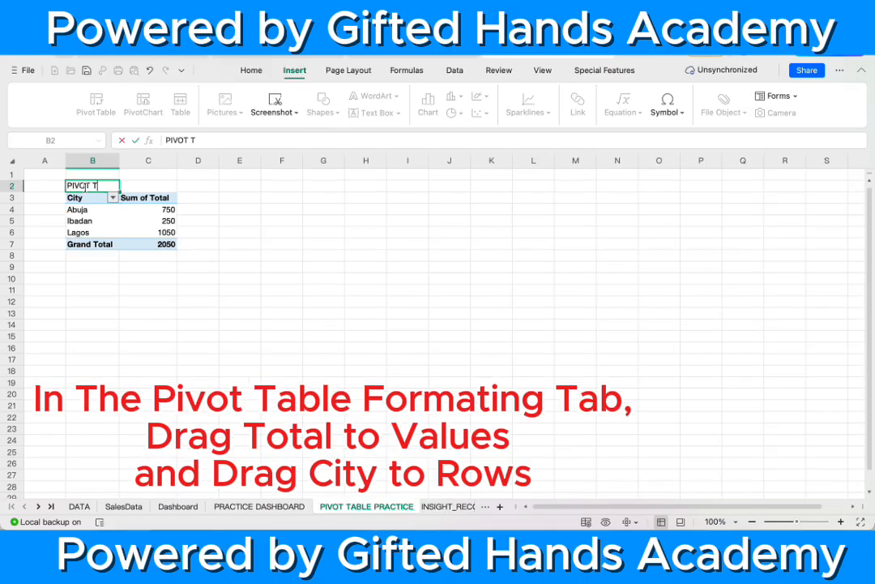
pyautogui.press('BackSpace')
pyautogui.write('TABLE S')
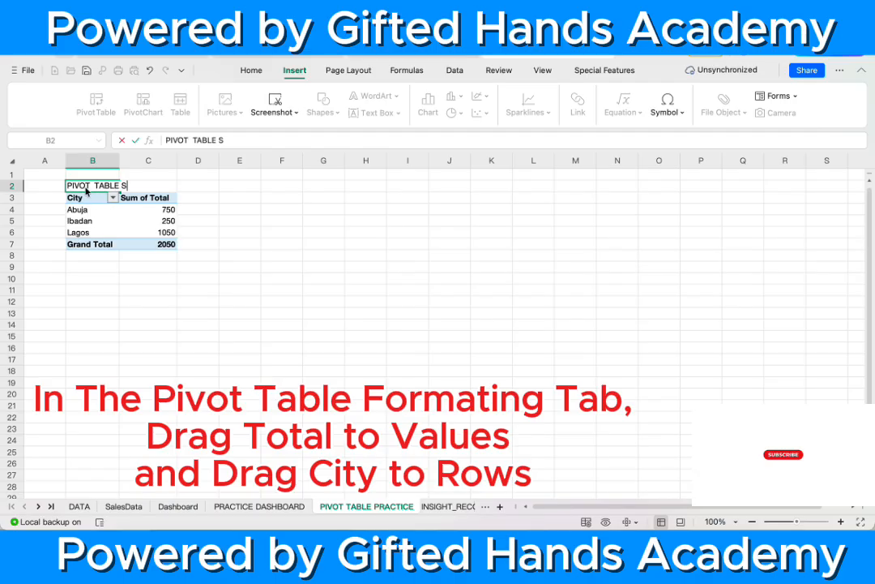
pyautogui.write('UM OF T')
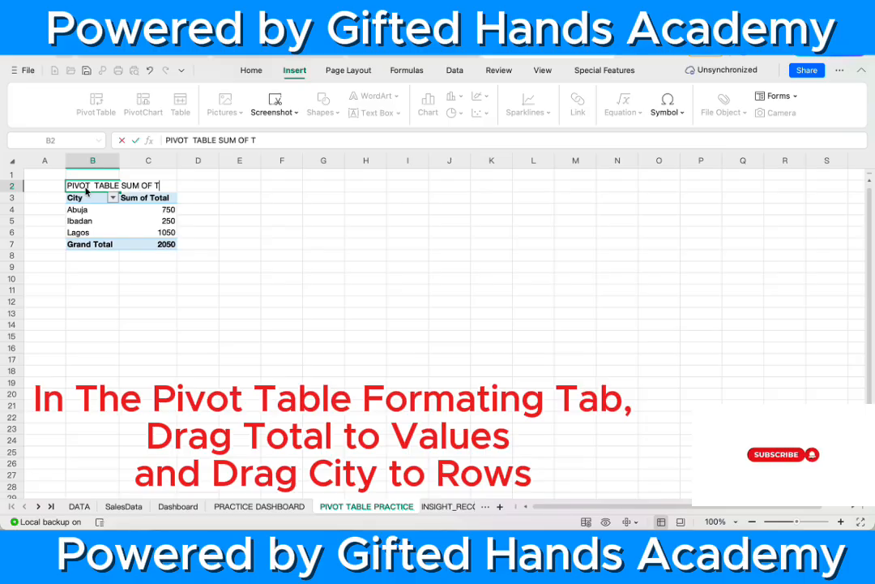
pyautogui.write('OTAL BY CITY')
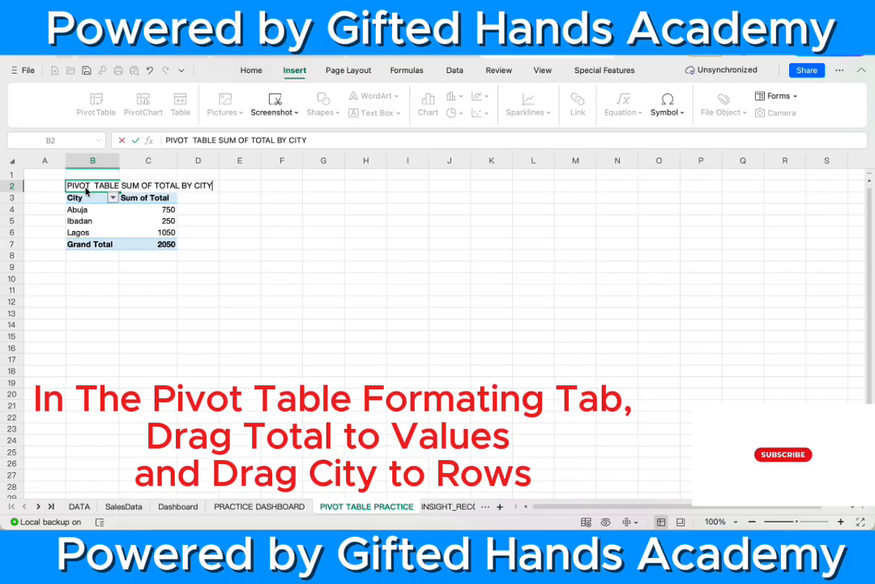
pyautogui.click(201, 255)
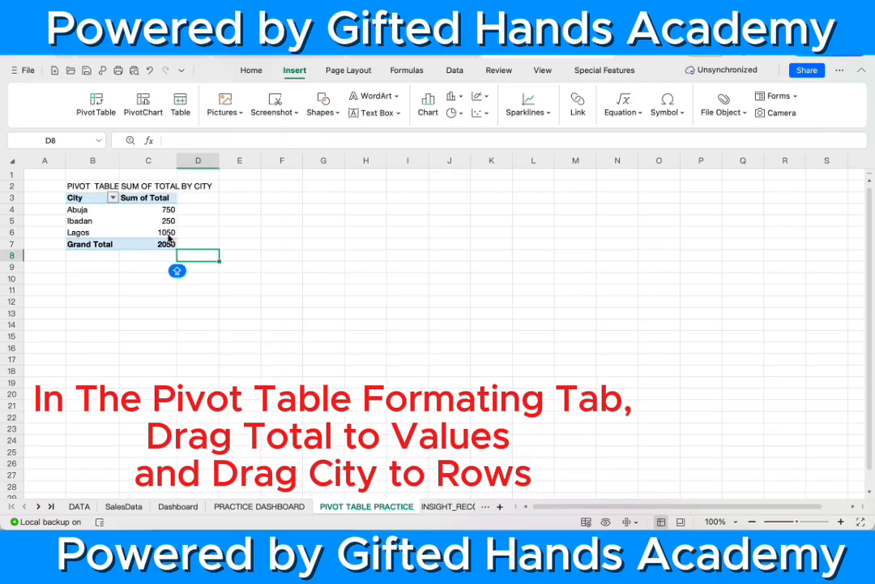
# Step: Review the pivot table's field layout and copy the pivot table with its title, range B2:D7
pyautogui.click(159, 232)
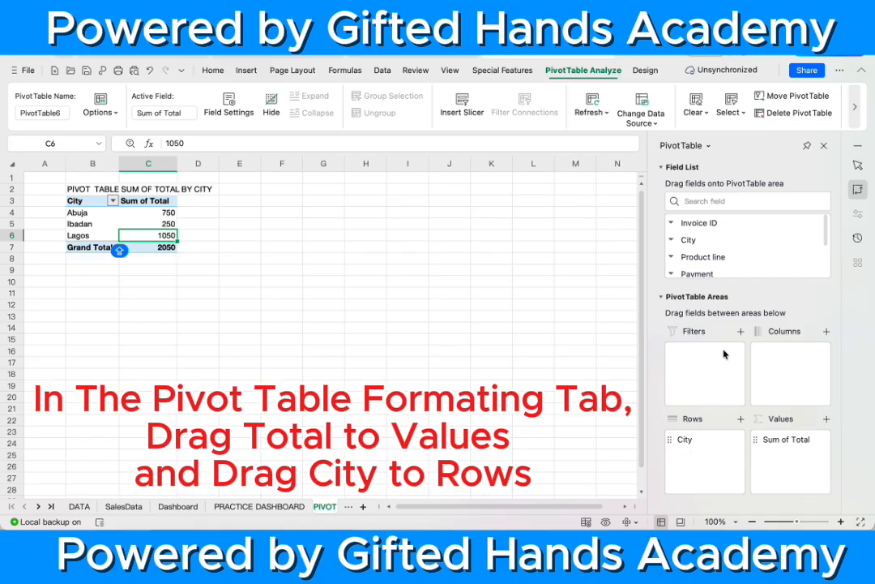
pyautogui.scroll(-3, 738, 272)
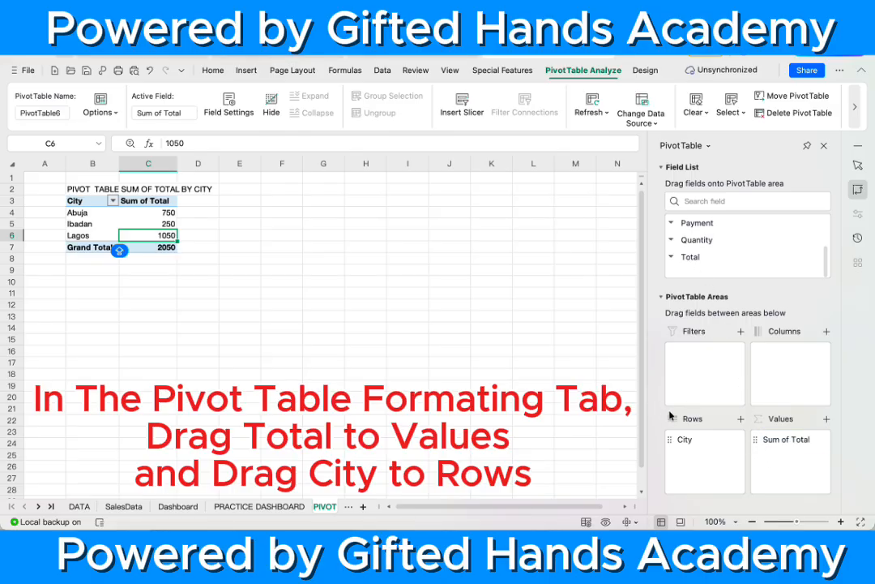
pyautogui.click(122, 201)
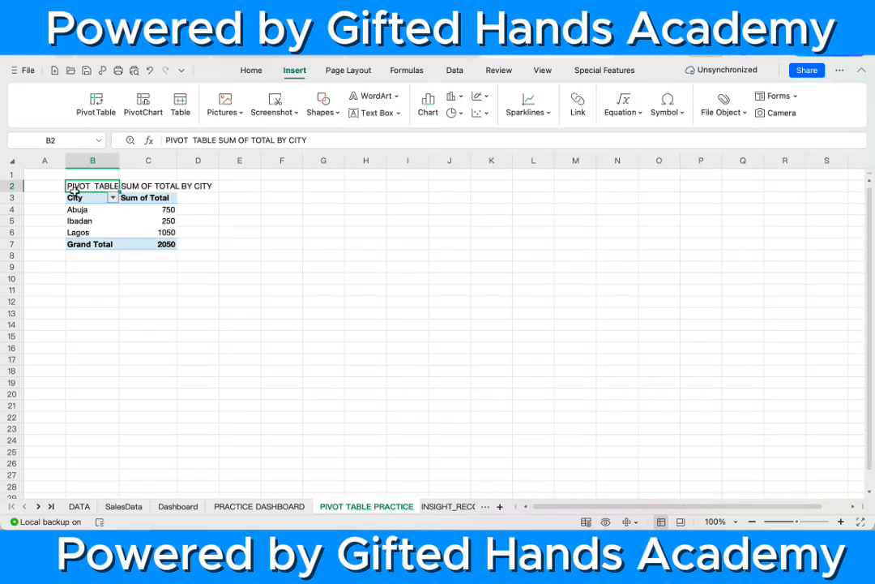
pyautogui.moveTo(81, 185); pyautogui.dragTo(180, 243)
pyautogui.press('super+c')
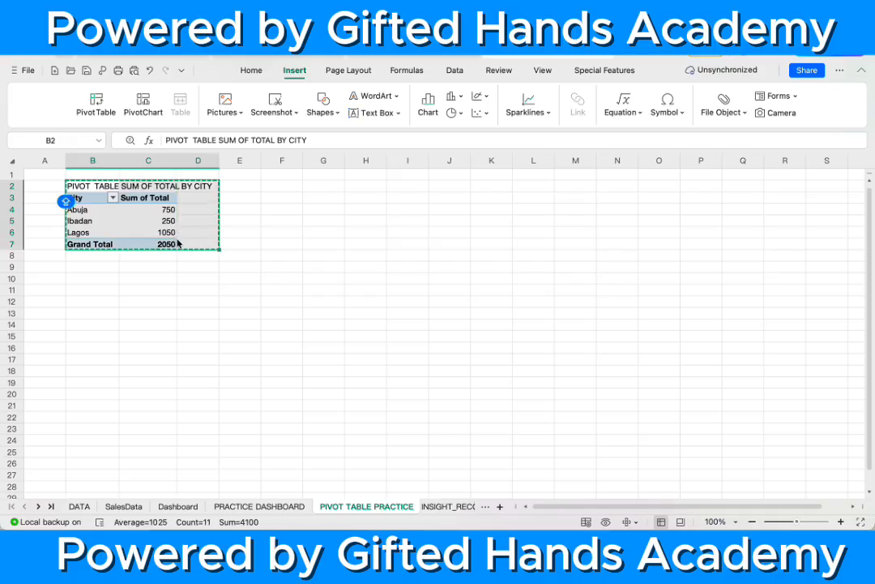
# Step: Hide the gridlines on the PRACTICE DASHBOARD sheet
pyautogui.click(224, 507)
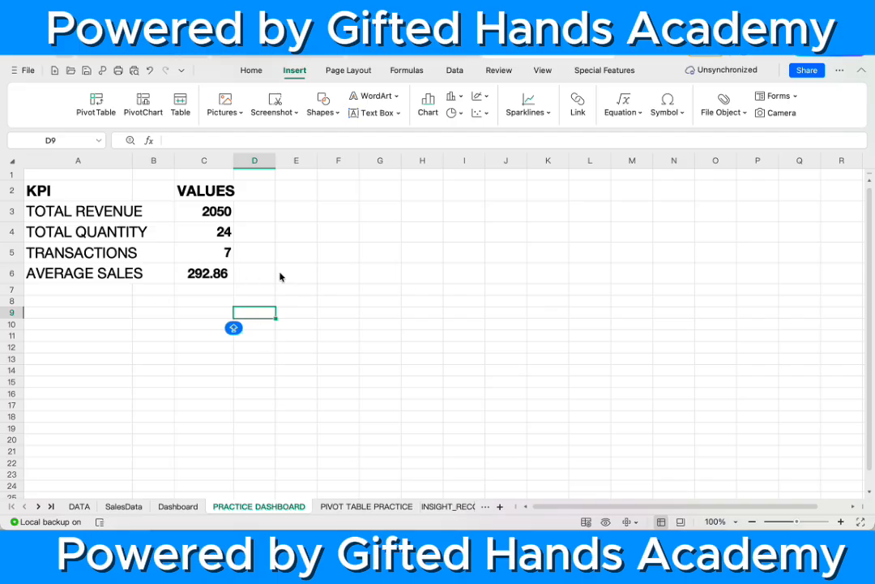
pyautogui.click(272, 231)
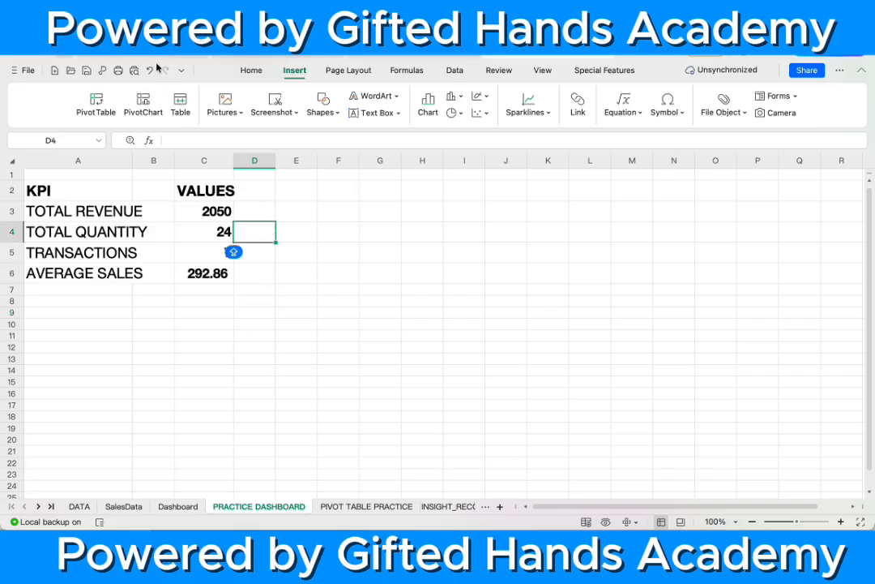
pyautogui.click(258, 71)
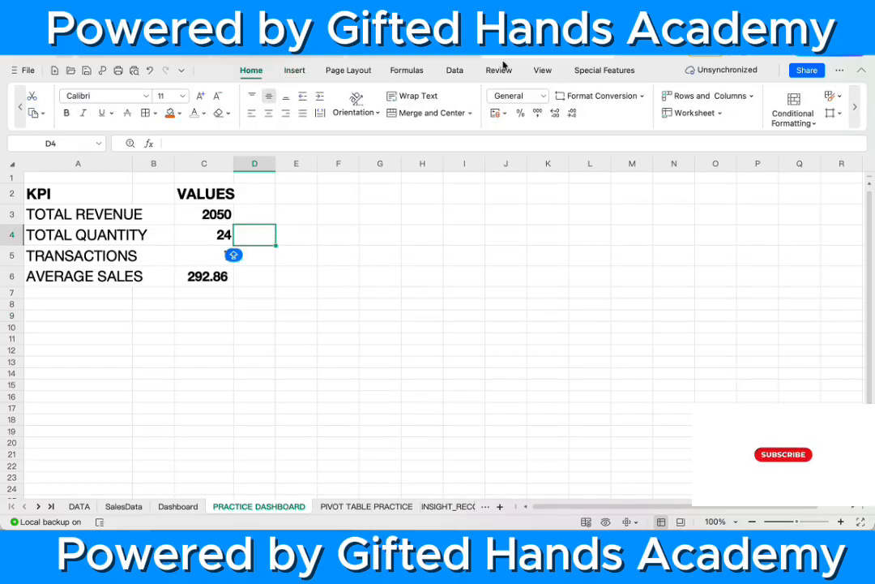
pyautogui.click(542, 71)
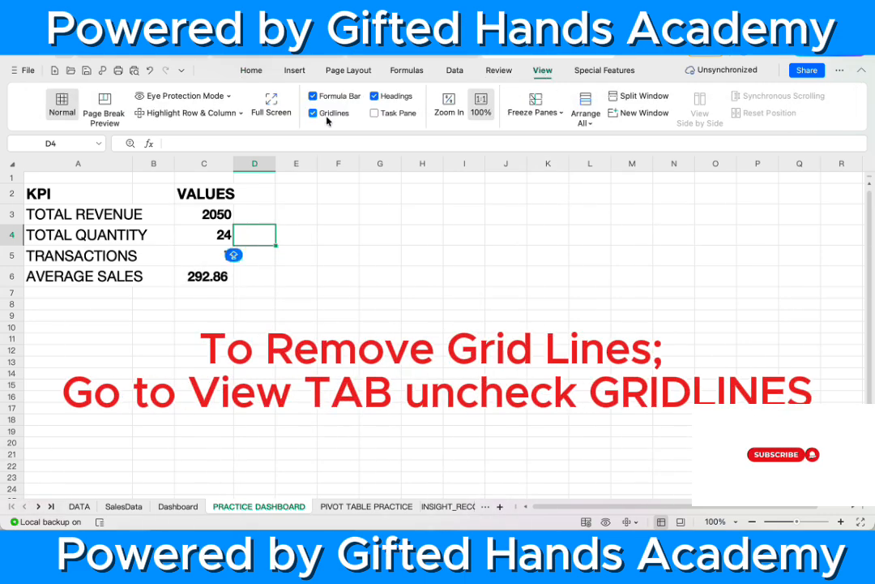
pyautogui.click(313, 113)
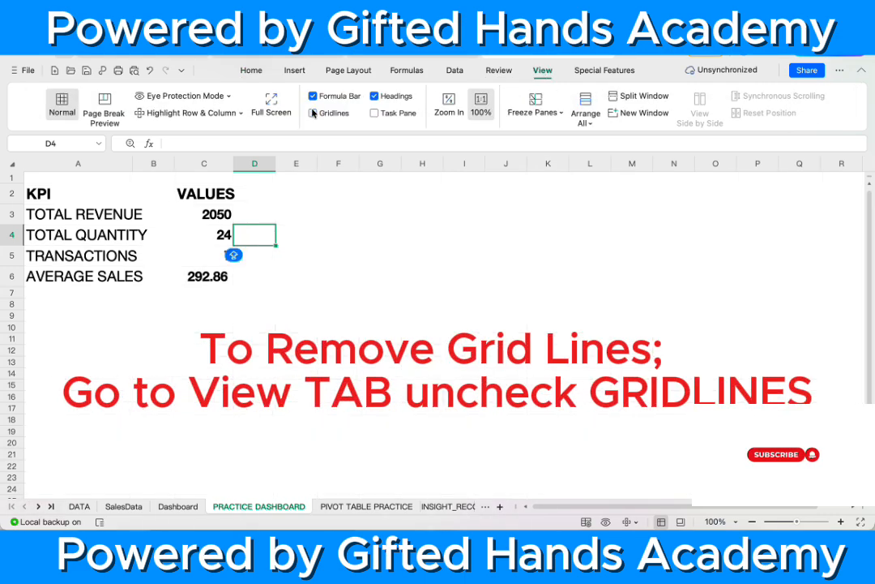
pyautogui.click(319, 195)
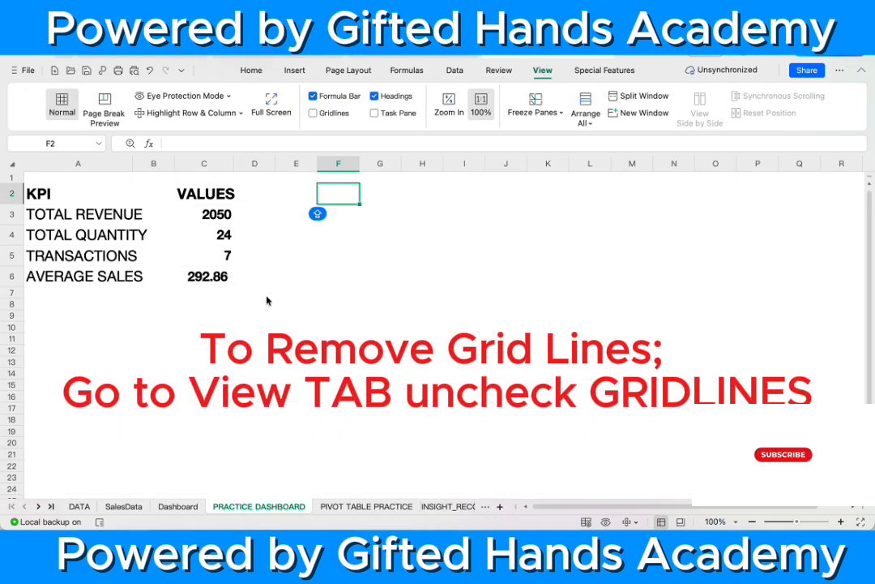
# Step: Paste the copied pivot table and its title at cell E8 of the PRACTICE DASHBOARD sheet
pyautogui.click(210, 326)
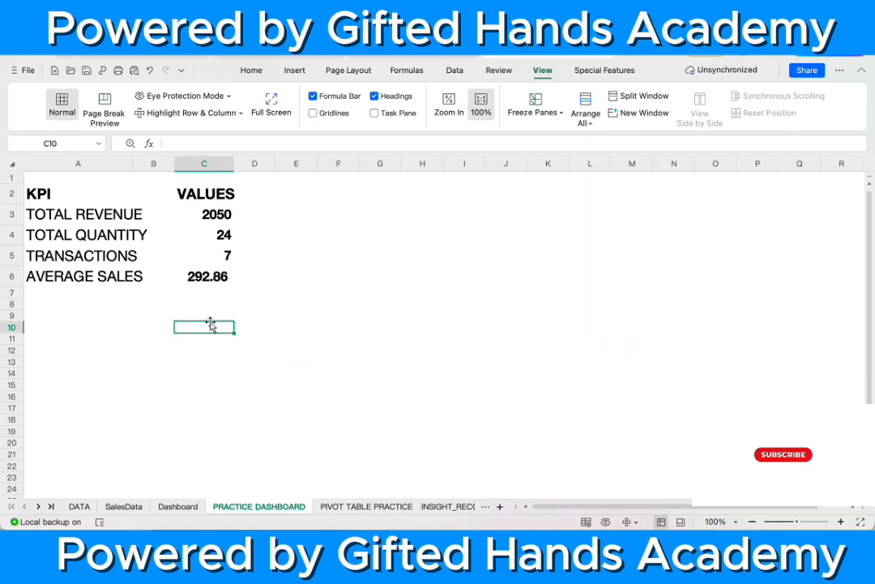
pyautogui.click(308, 308)
pyautogui.press('capslock')
pyautogui.press('super+v')
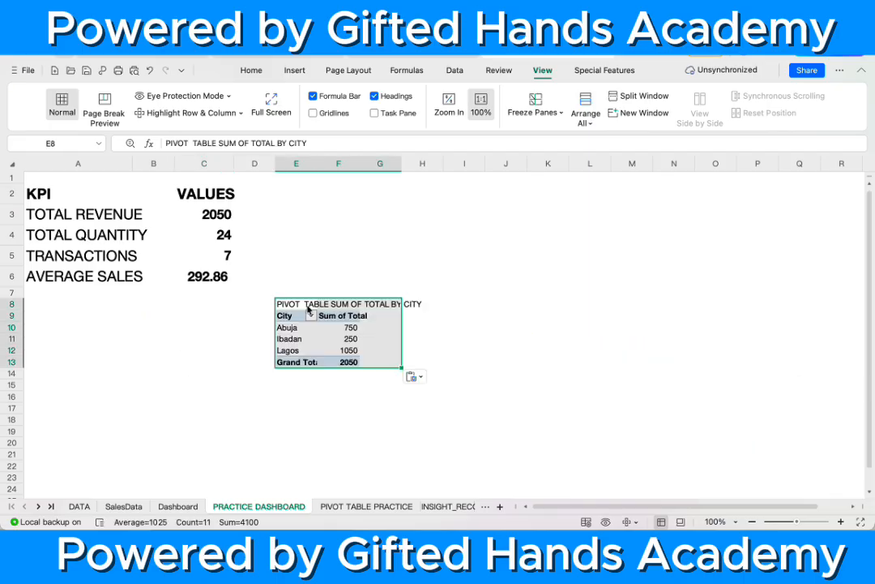
pyautogui.click(506, 314)
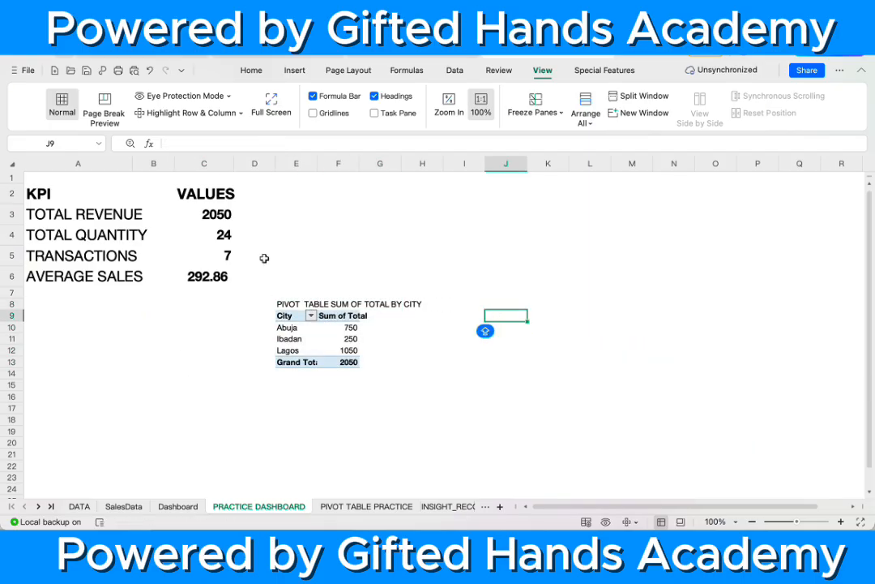
# Step: Undo the paste at E8 and paste the pivot table with its title at cell E2 instead
pyautogui.press('super+z')
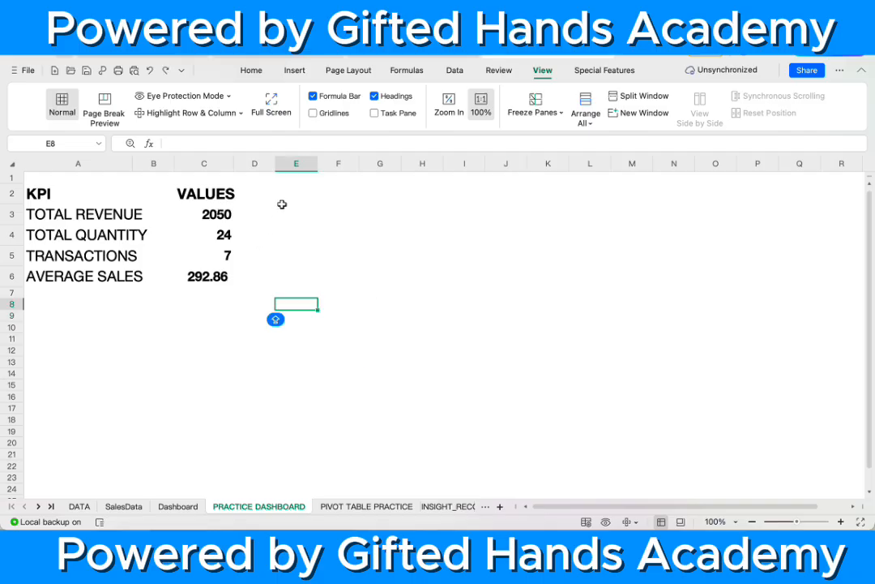
pyautogui.click(293, 195)
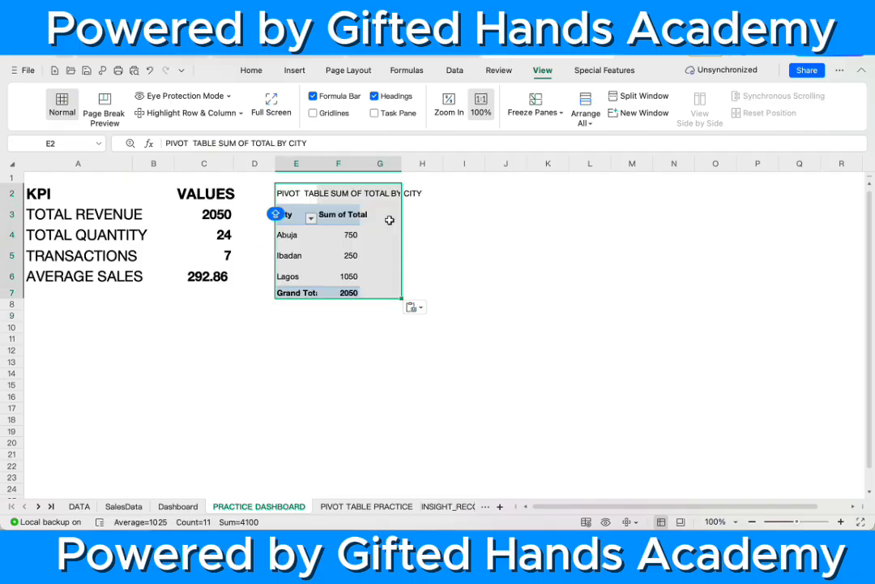
pyautogui.click(450, 233)
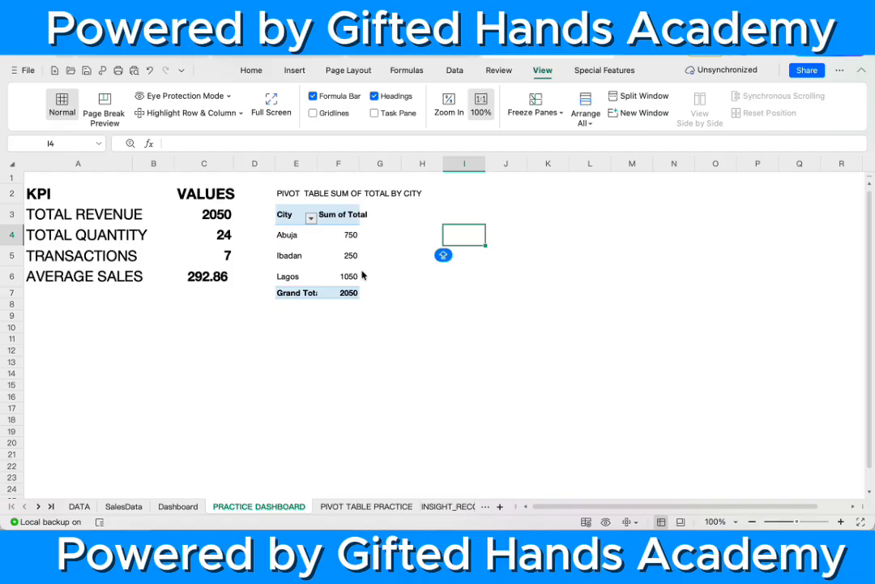
# Step: Examine the chart, slicers and pivot table layout on the finished Dashboard sheet, and return to PRACTICE DASHBOARD
pyautogui.click(176, 504)
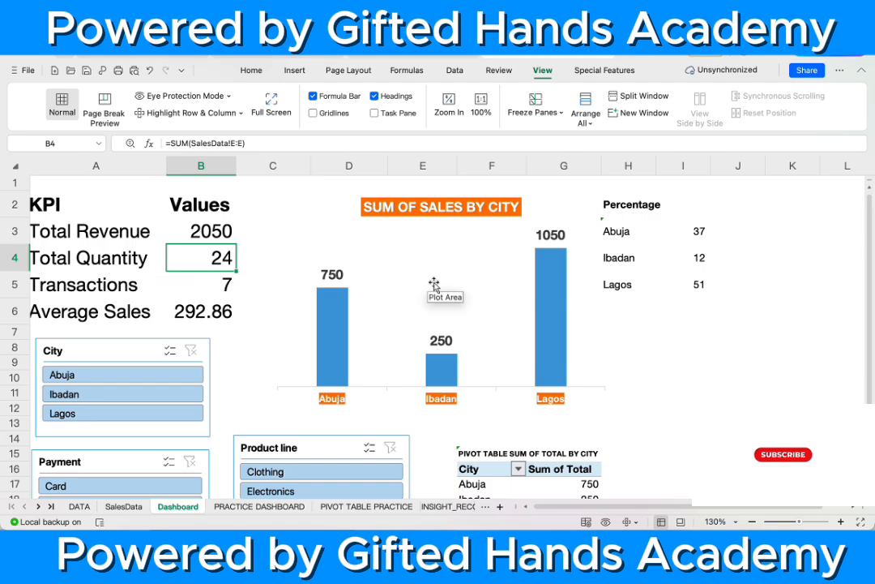
pyautogui.scroll(-3, 433, 283)
pyautogui.scroll(3, 434, 283)
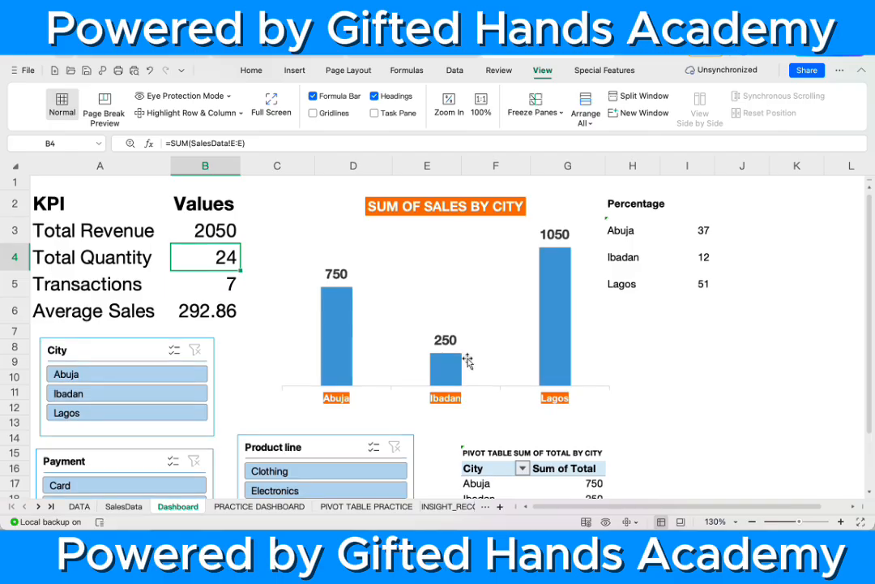
pyautogui.scroll(-4, 466, 356)
pyautogui.click(261, 506)
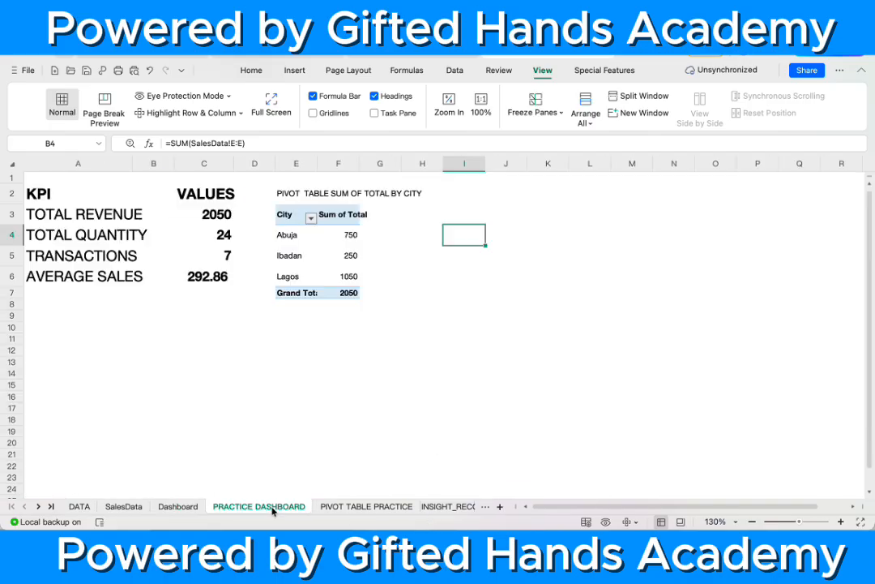
# Step: Insert a Clustered Column chart based on the Sum of Total by City pivot table on PRACTICE DASHBOARD
pyautogui.click(302, 255)
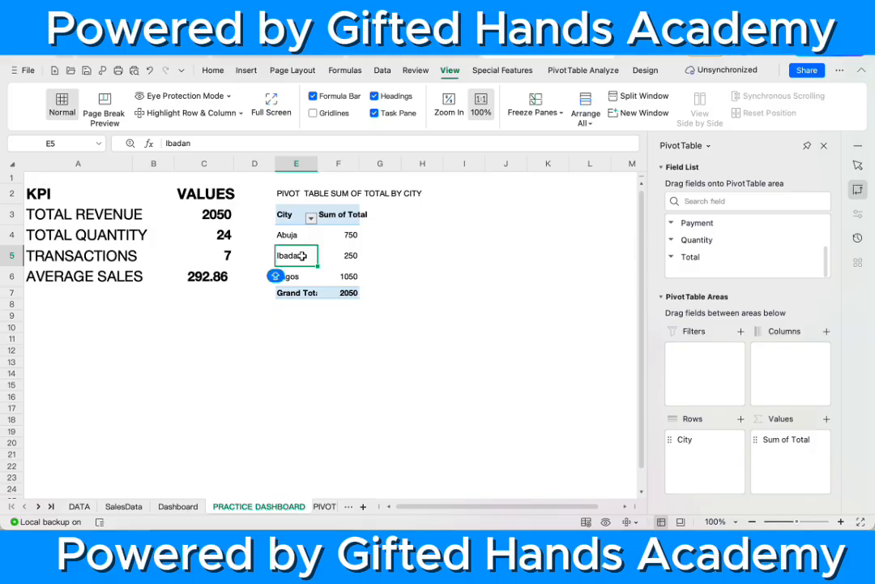
pyautogui.click(308, 251)
pyautogui.click(323, 253)
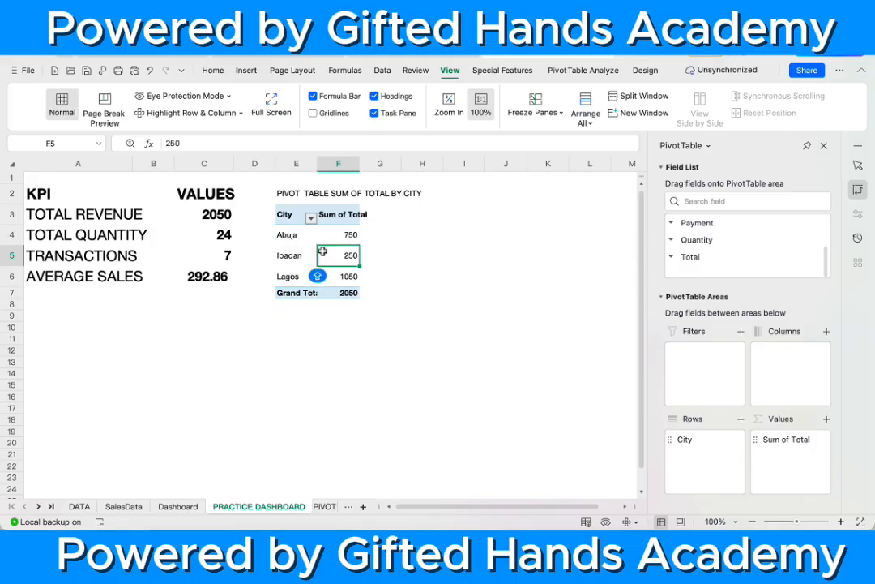
pyautogui.click(207, 70)
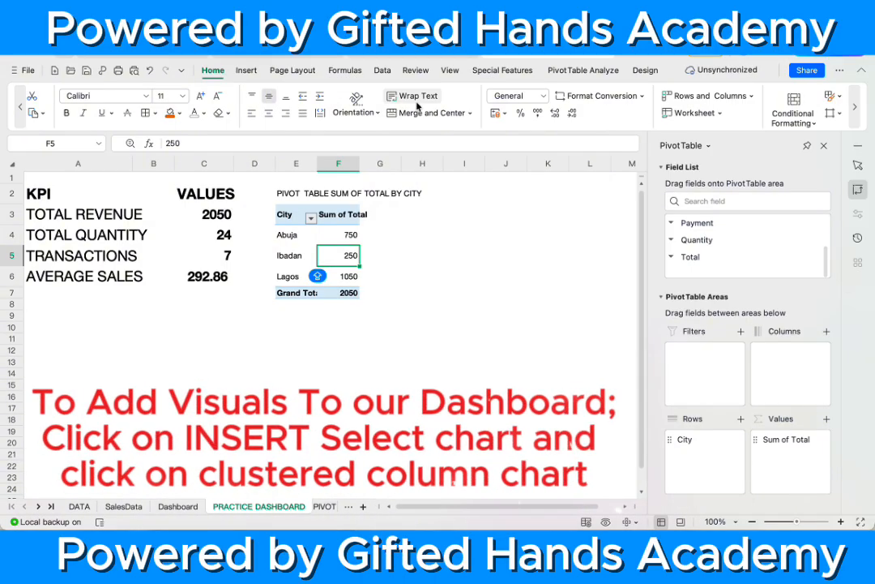
pyautogui.click(246, 72)
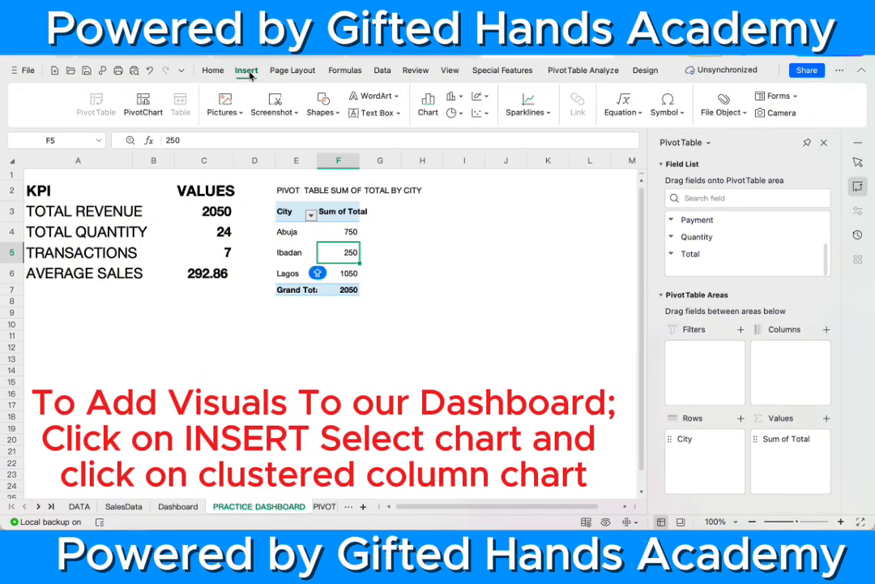
pyautogui.click(437, 113)
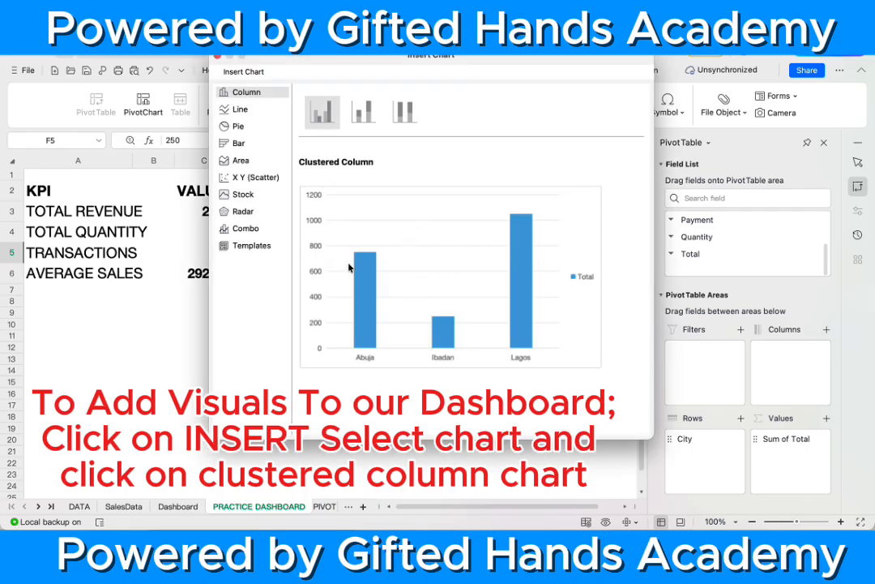
pyautogui.click(404, 273)
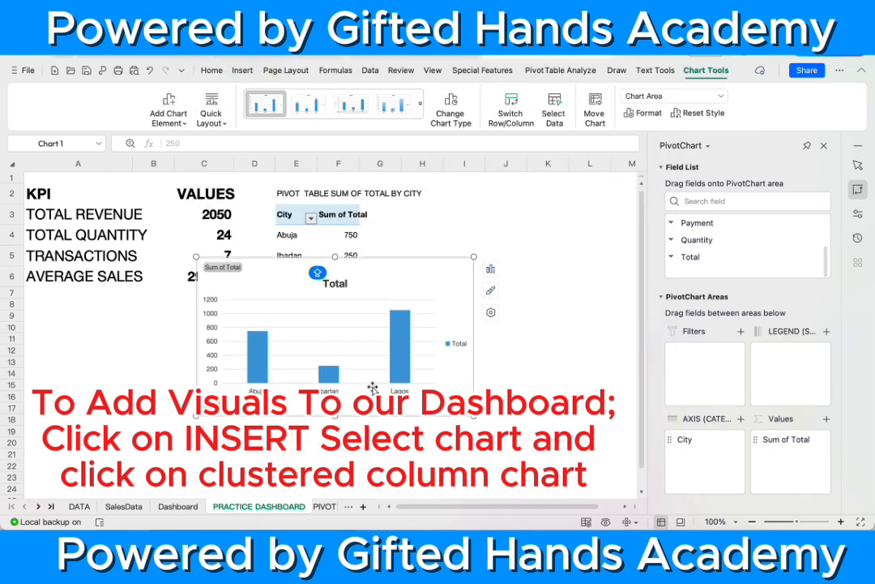
# Step: Check the finished Dashboard sheet and move the new chart on PRACTICE DASHBOARD down and to the right, off the KPI table
pyautogui.click(178, 505)
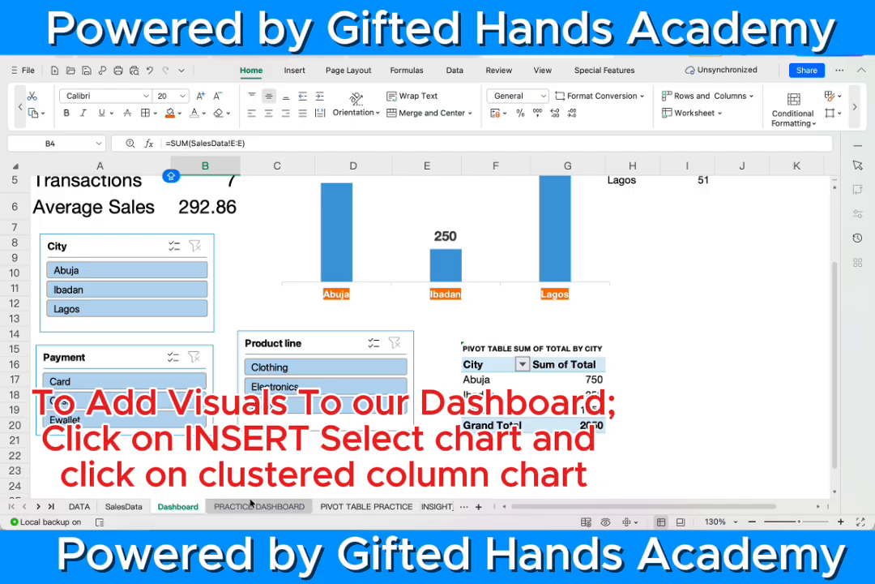
pyautogui.click(257, 506)
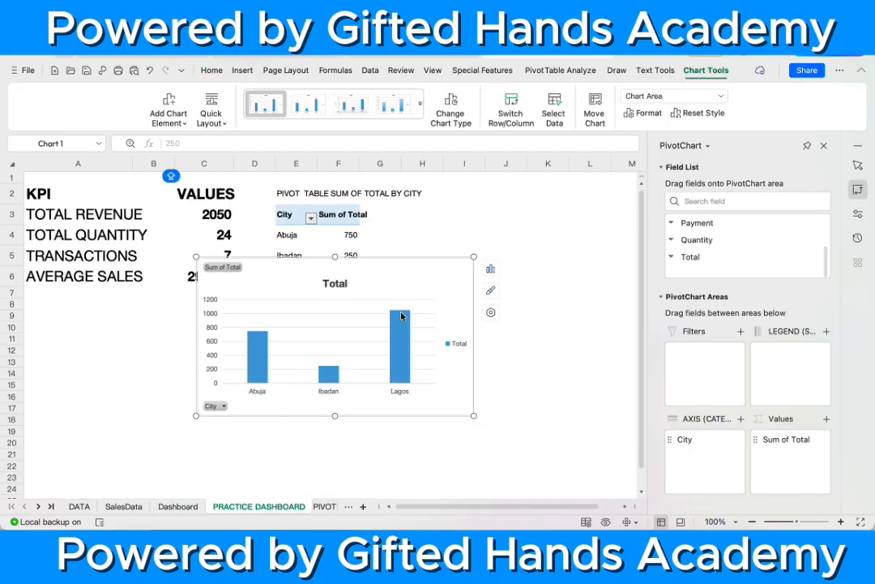
pyautogui.moveTo(383, 293); pyautogui.dragTo(472, 317)
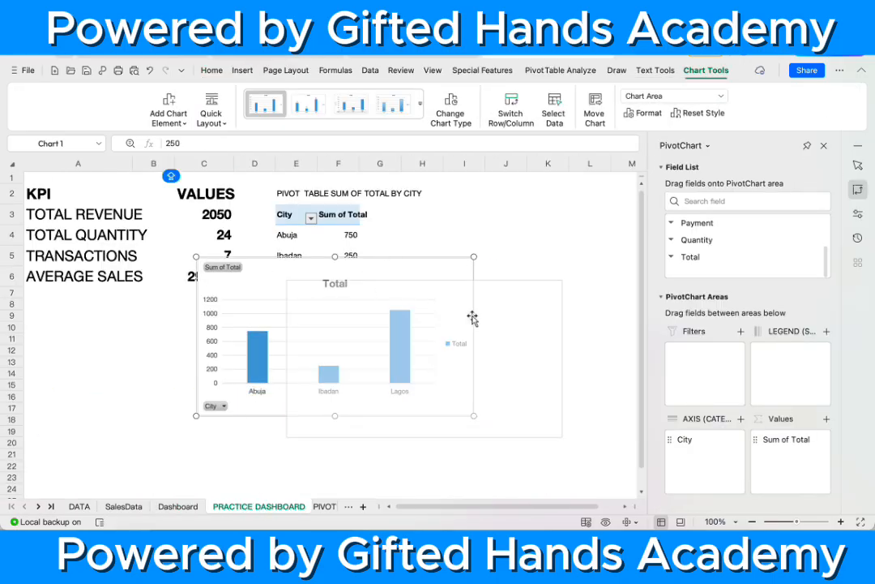
# Step: Preview the Line, Pie, Doughnut, Bar of Pie, Bar and Area types for the chart, and keep Clustered Column
pyautogui.click(460, 122)
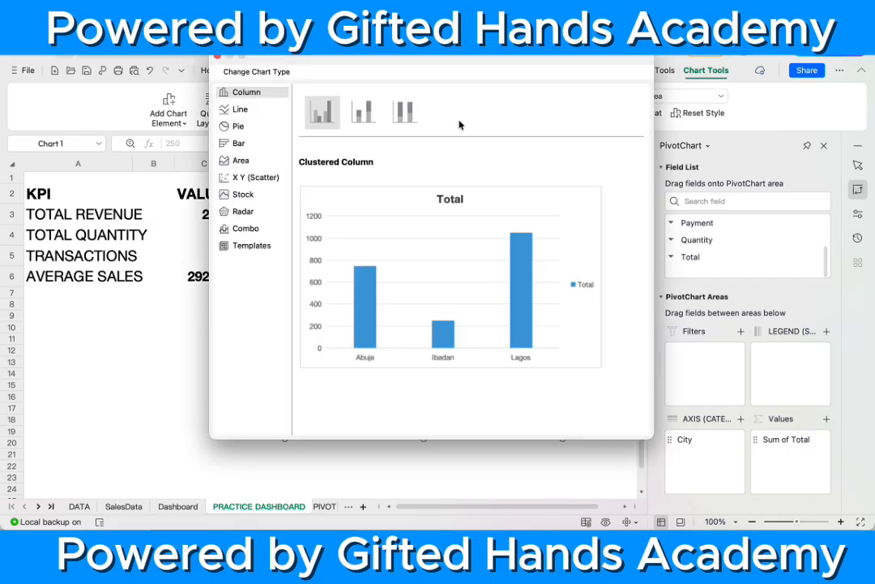
pyautogui.click(248, 110)
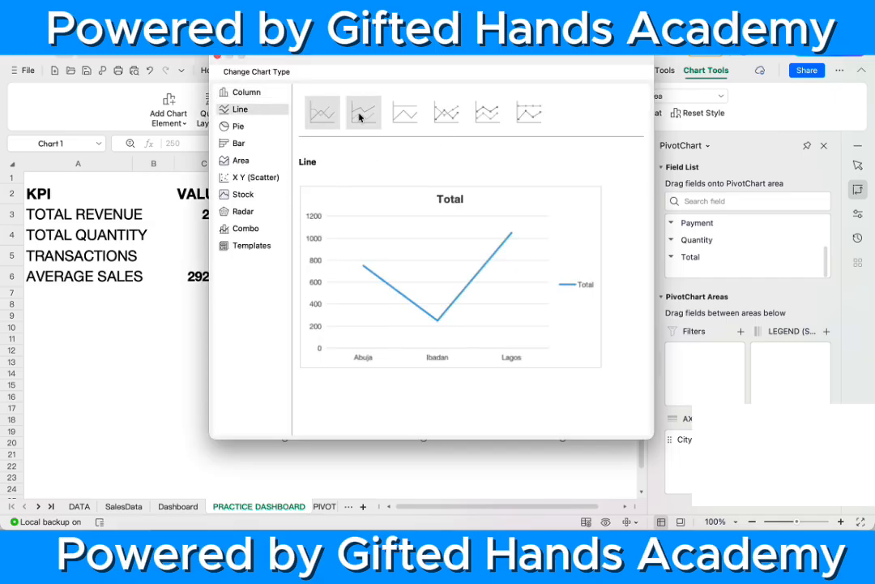
pyautogui.click(361, 115)
pyautogui.click(235, 128)
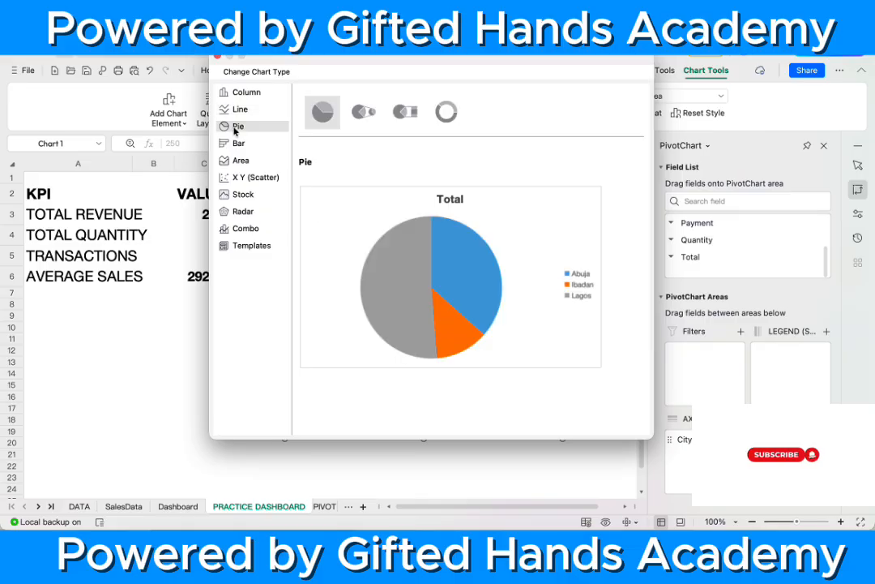
pyautogui.click(445, 112)
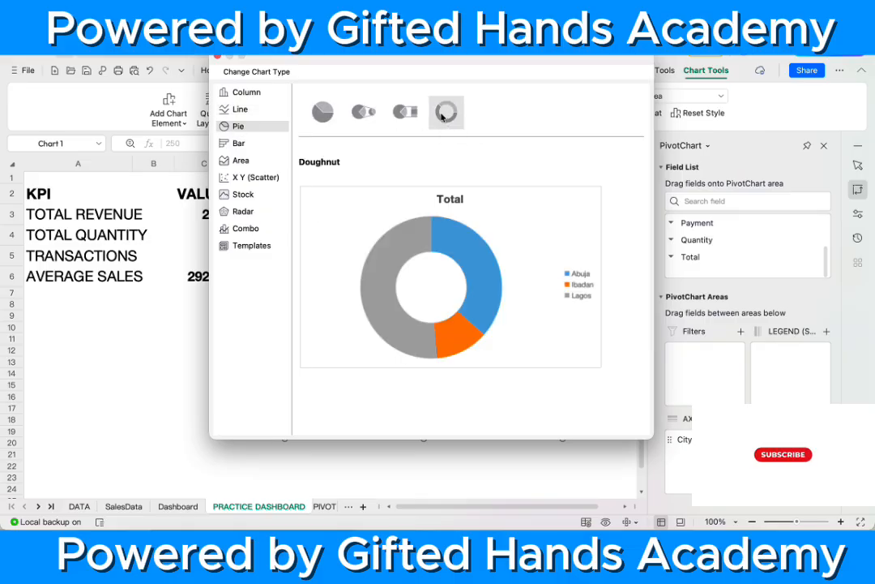
pyautogui.click(407, 113)
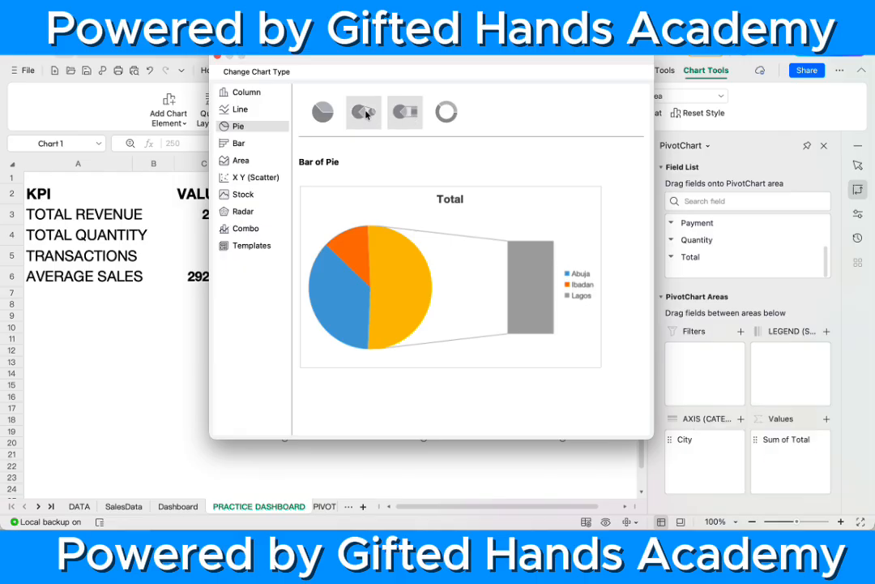
pyautogui.click(366, 114)
pyautogui.click(324, 113)
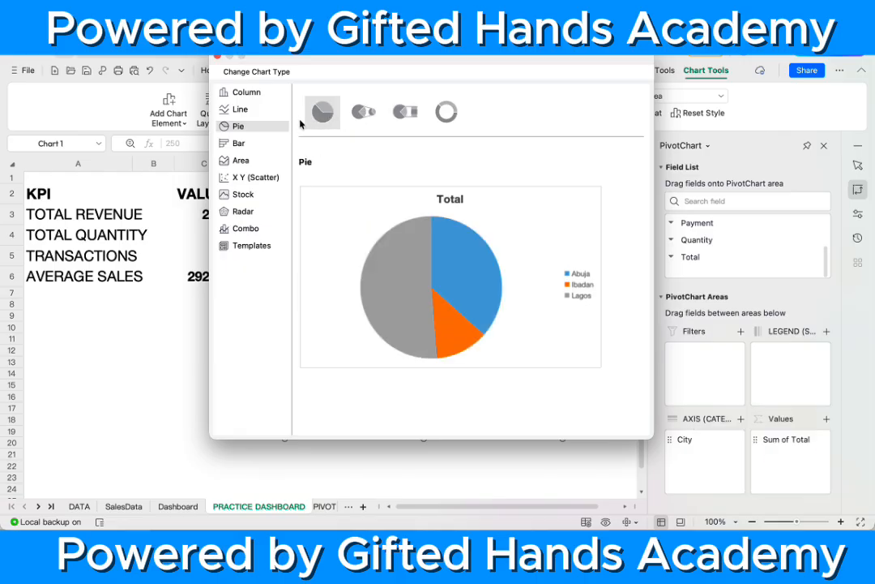
pyautogui.click(247, 146)
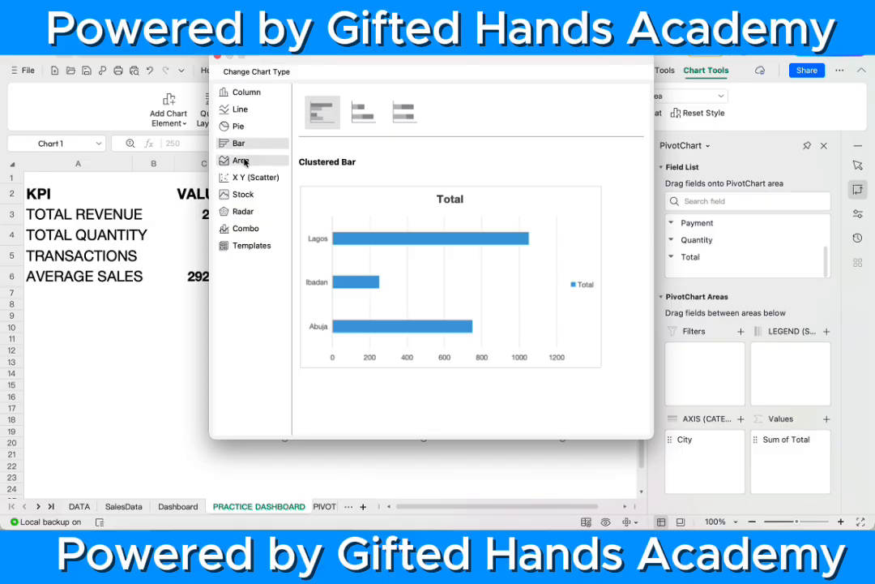
pyautogui.click(241, 161)
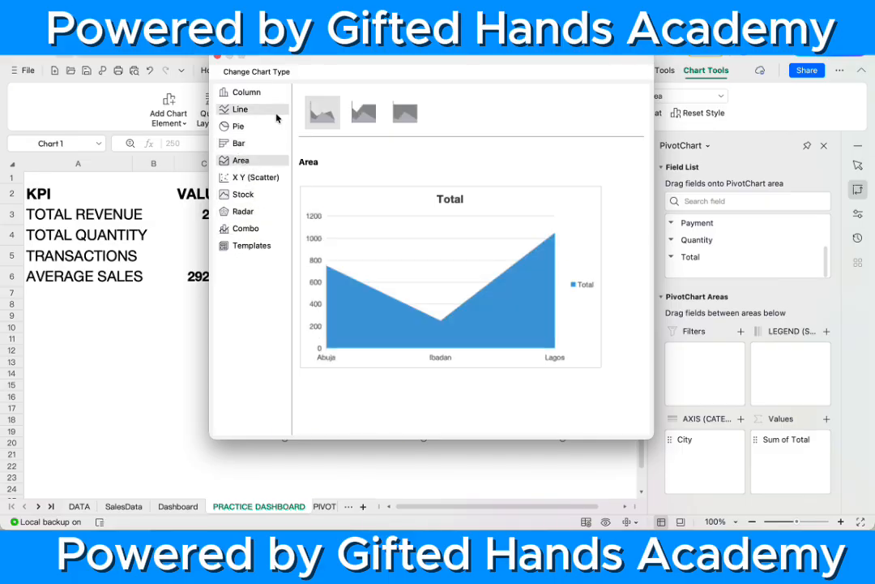
pyautogui.click(248, 92)
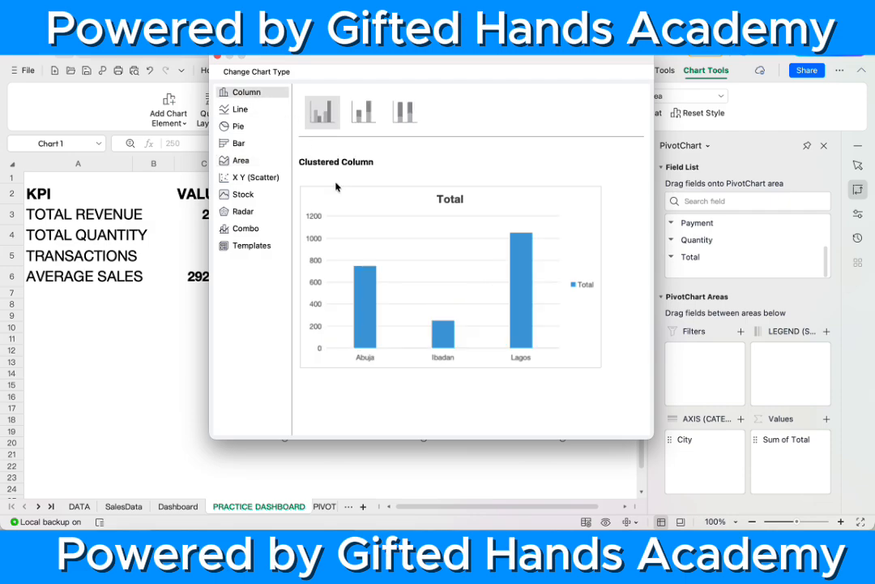
pyautogui.click(423, 252)
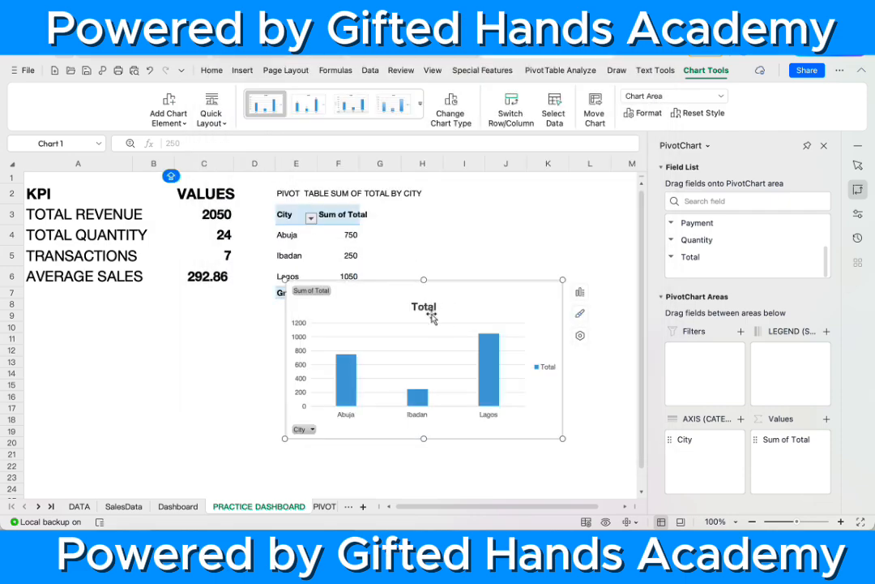
# Step: Move the chart up and to the right of the pivot table so it no longer covers the data
pyautogui.moveTo(463, 305); pyautogui.dragTo(535, 264)
pyautogui.hscroll(3, 439, 302)
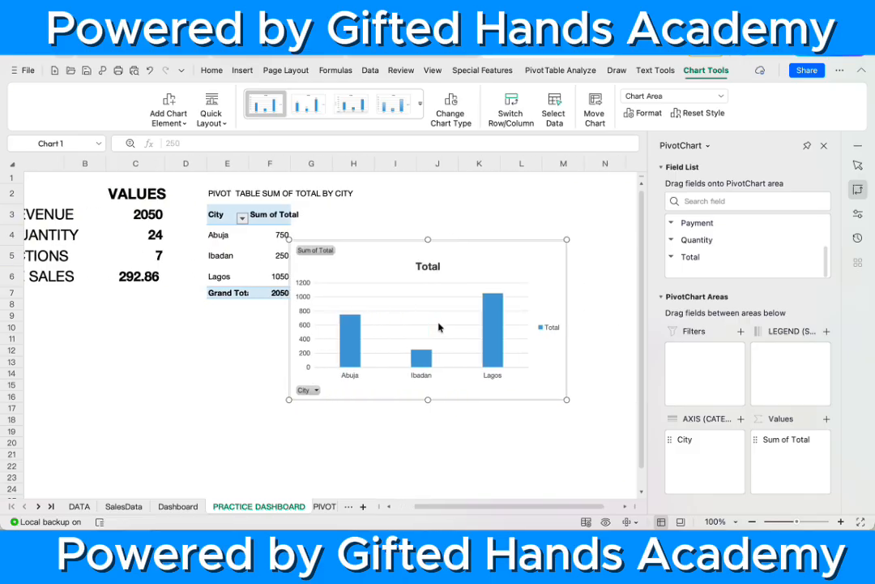
pyautogui.moveTo(417, 257); pyautogui.dragTo(453, 219)
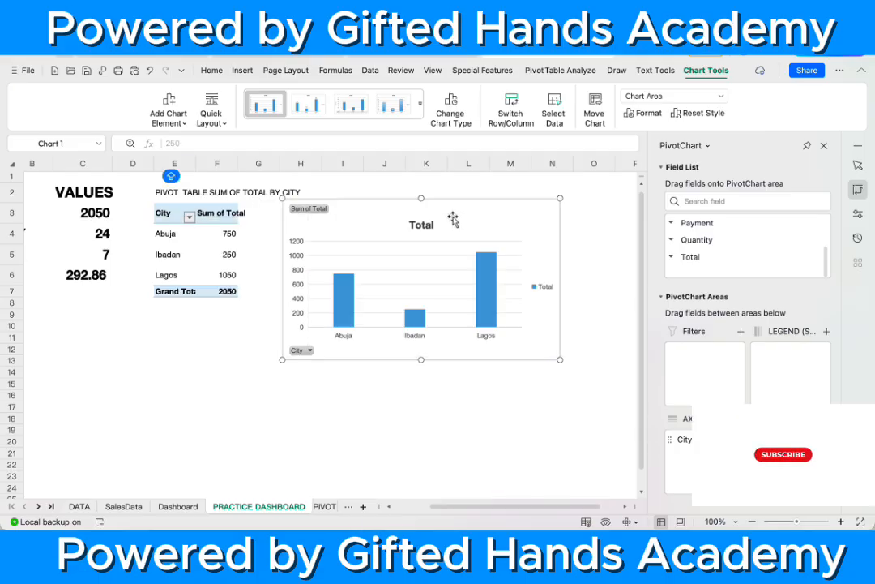
# Step: Set the chart area to No fill and No line, and shift the chart clear of the pivot table's title
pyautogui.click(577, 255)
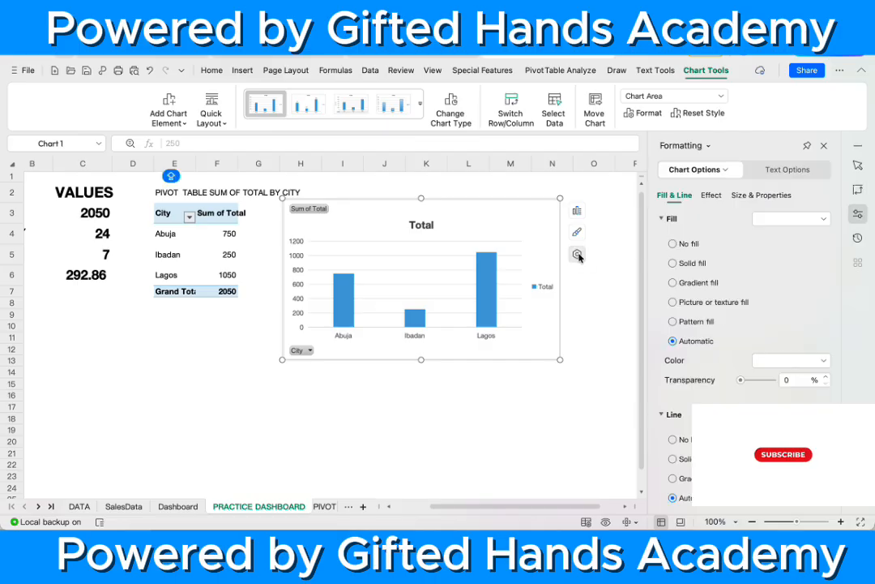
pyautogui.click(673, 244)
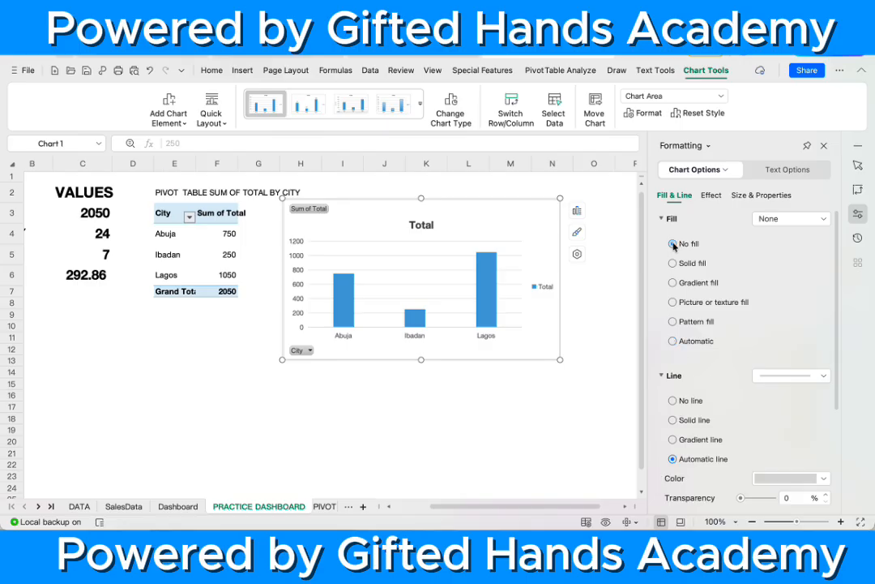
pyautogui.scroll(-2, 681, 361)
pyautogui.click(678, 359)
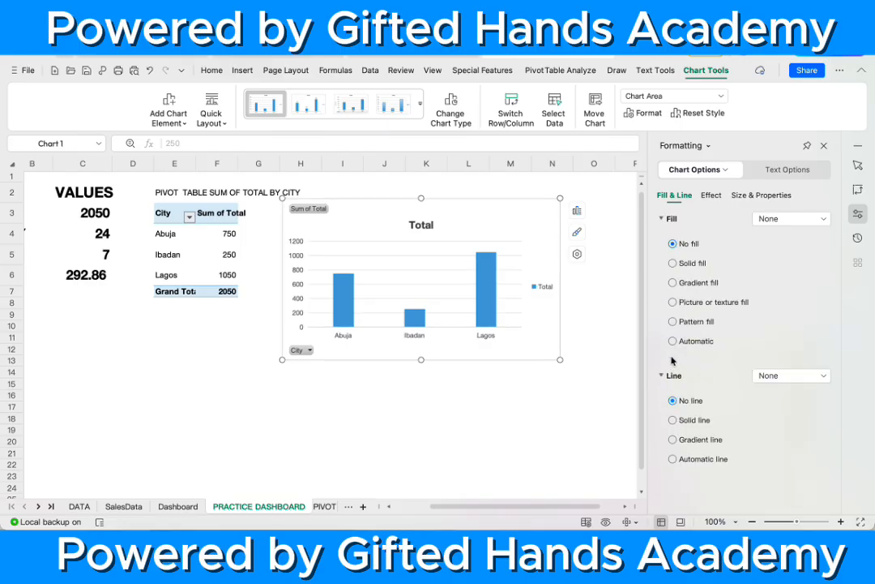
pyautogui.moveTo(496, 218); pyautogui.dragTo(513, 206)
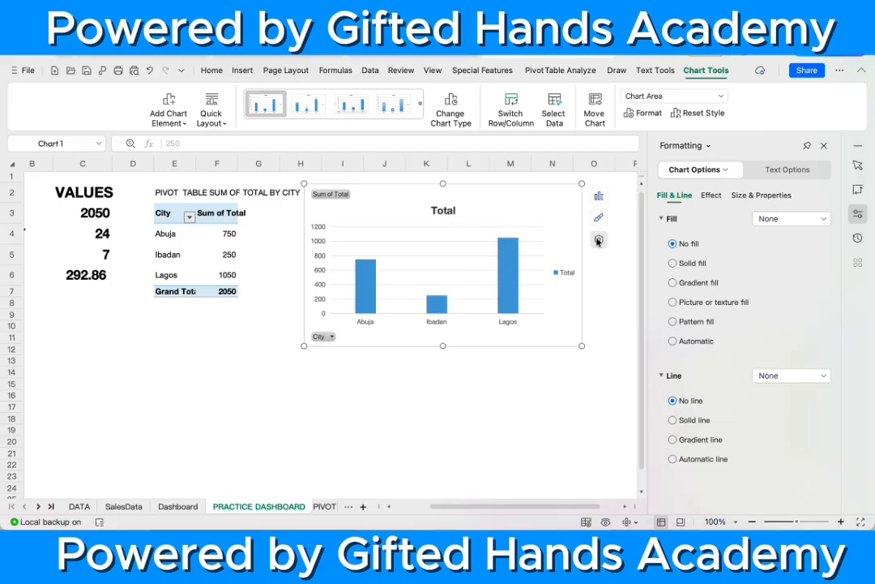
# Step: Remove the chart's gridlines and its Primary Vertical axis
pyautogui.click(598, 197)
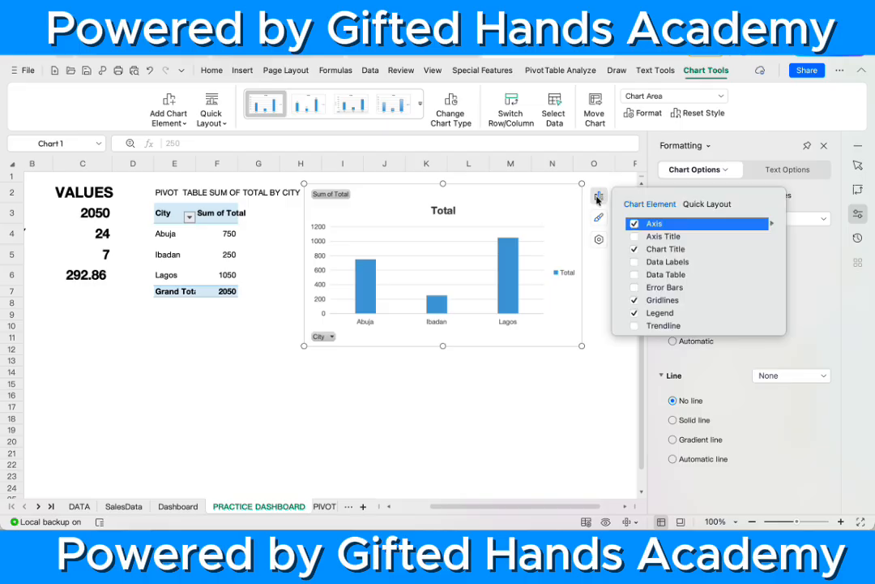
pyautogui.click(635, 300)
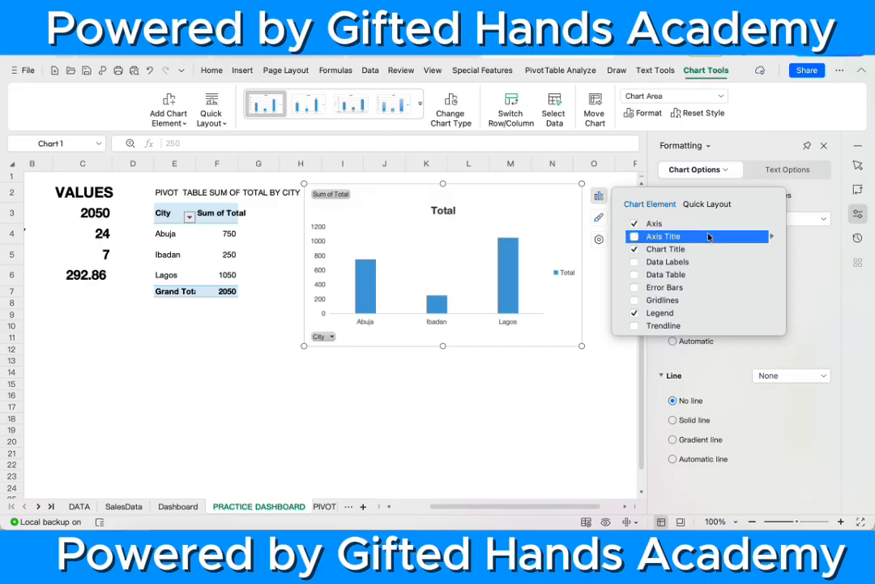
pyautogui.click(772, 223)
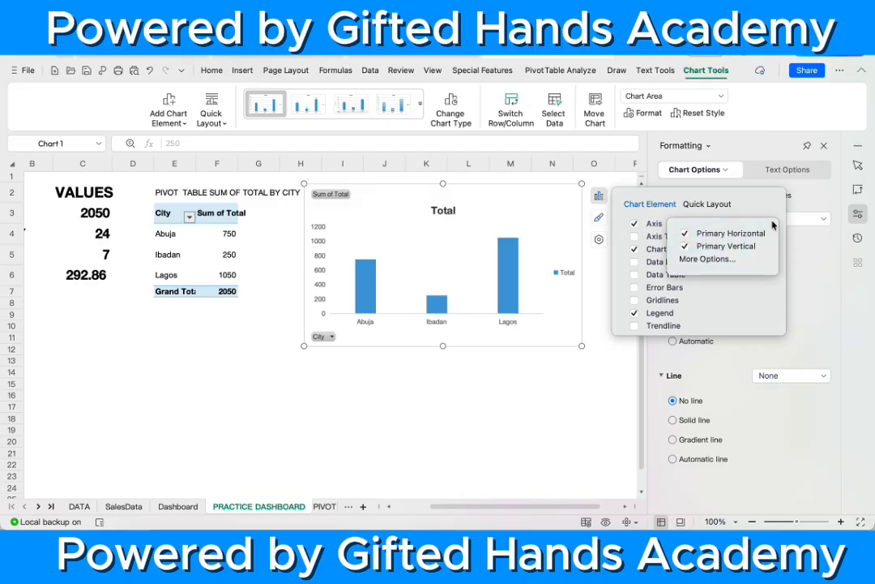
pyautogui.click(685, 247)
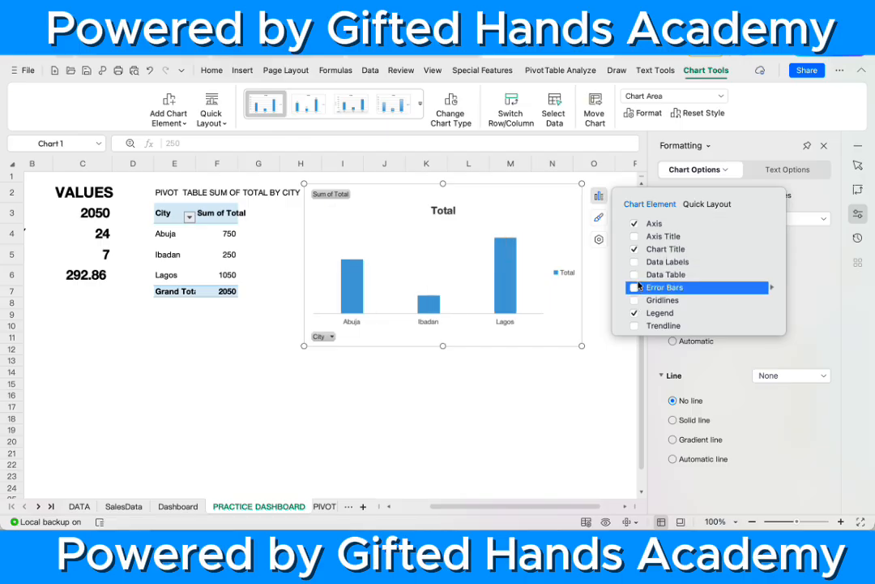
# Step: Add data labels to the chart and remove its legend, using the chart on the Dashboard sheet as reference
pyautogui.click(635, 262)
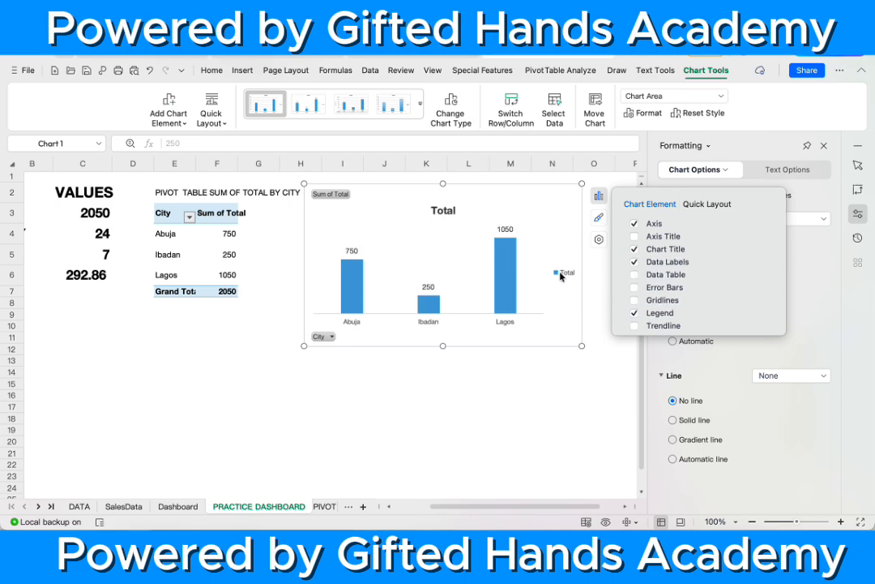
pyautogui.click(635, 313)
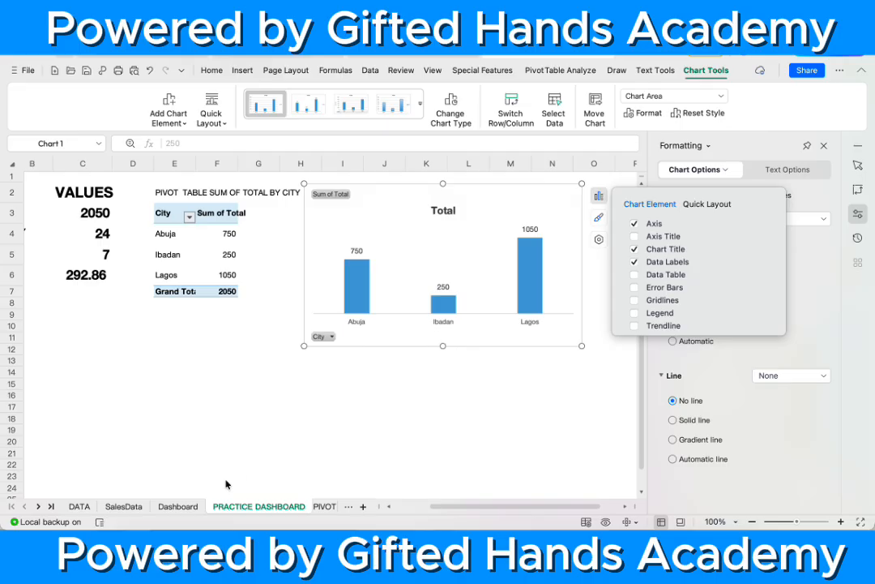
pyautogui.click(174, 506)
pyautogui.scroll(2, 416, 306)
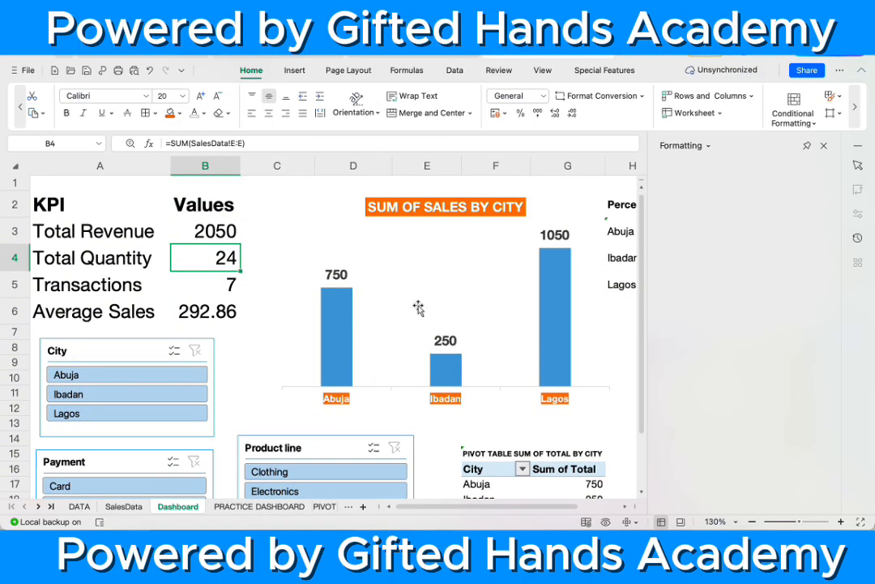
pyautogui.scroll(-3, 418, 307)
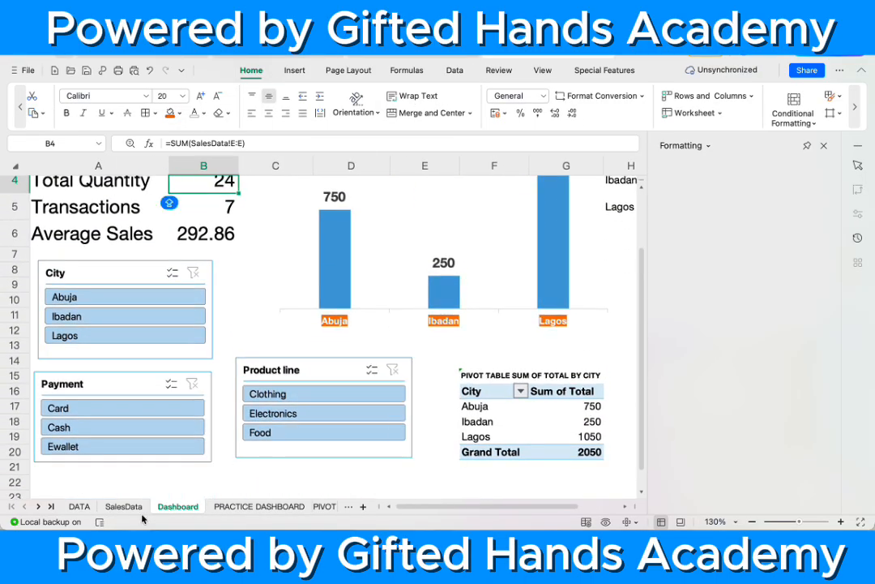
pyautogui.click(136, 508)
pyautogui.click(239, 506)
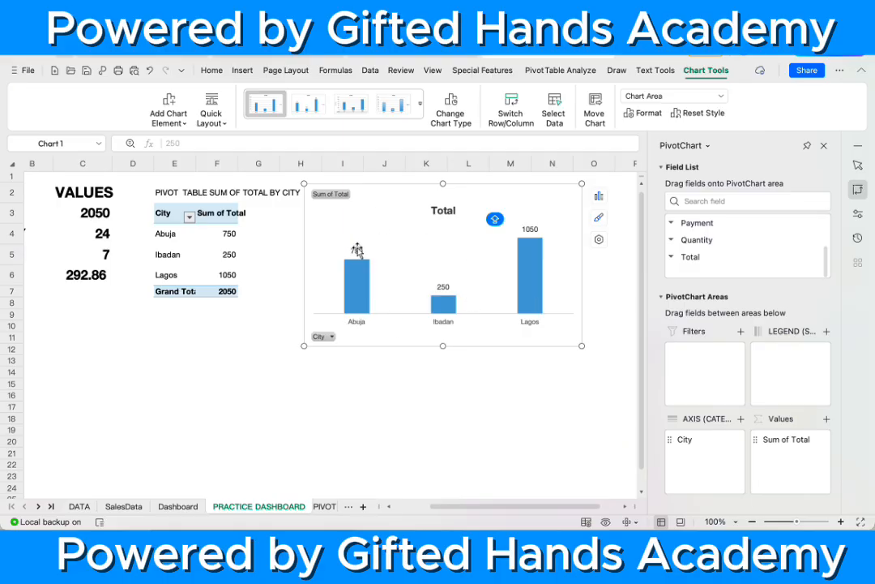
# Step: Hide the Sum of Total value field button and the City axis field button on the chart
pyautogui.click(357, 250)
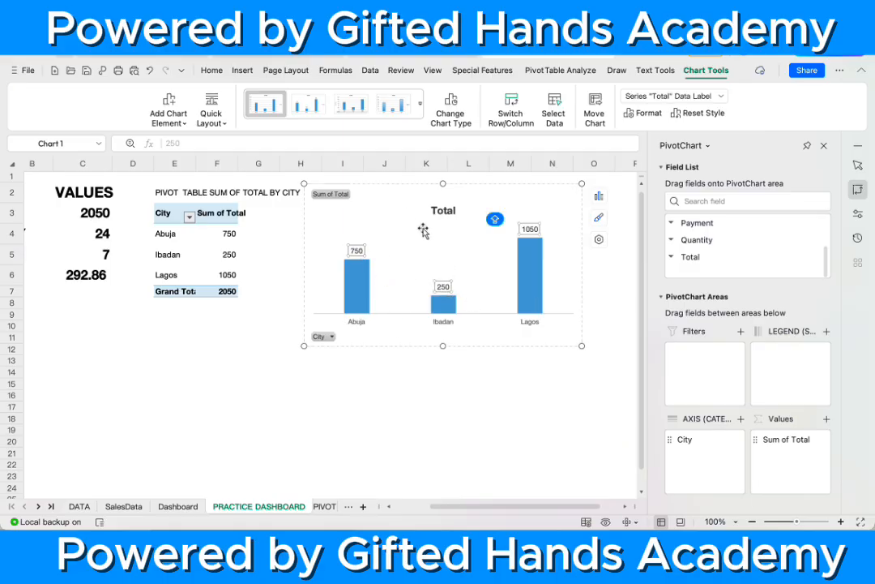
pyautogui.rightClick(331, 196)
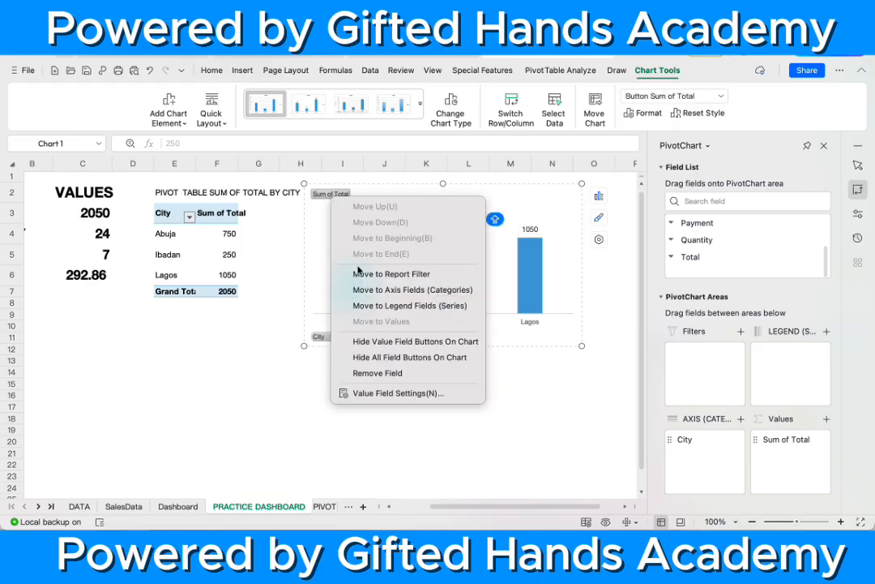
pyautogui.click(409, 341)
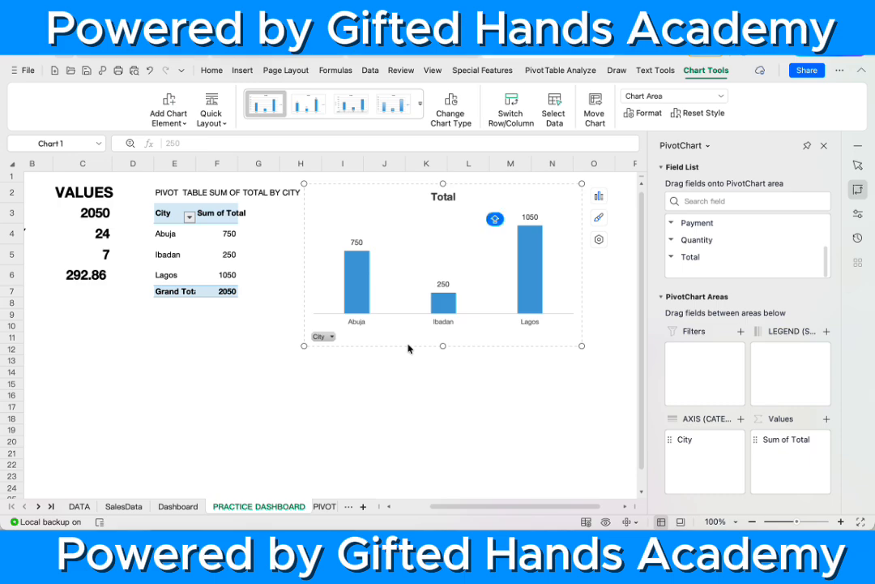
pyautogui.click(325, 336)
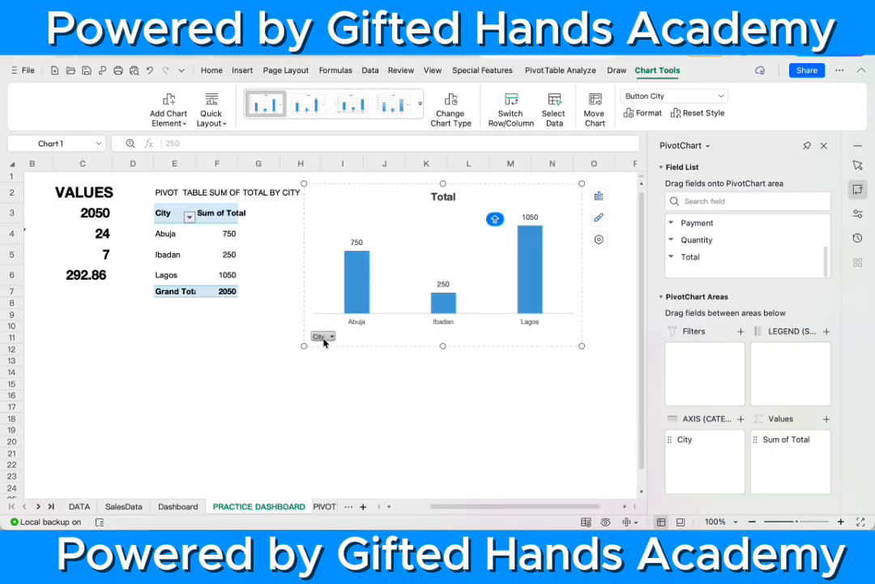
pyautogui.rightClick(324, 341)
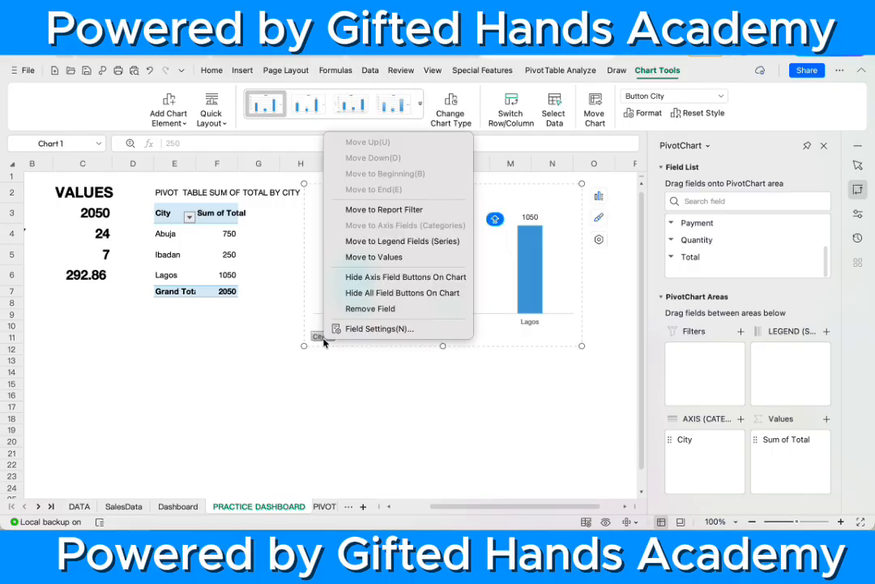
pyautogui.click(393, 281)
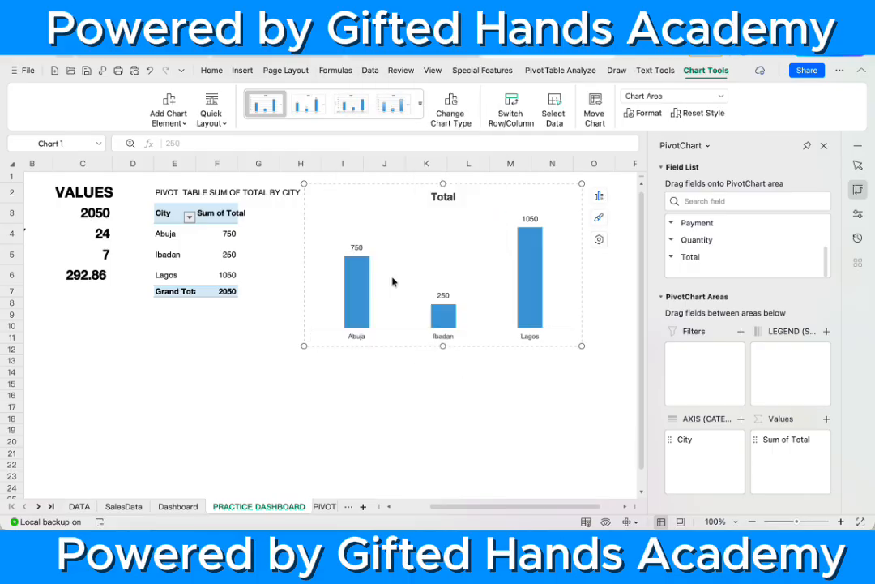
pyautogui.click(490, 383)
pyautogui.click(433, 268)
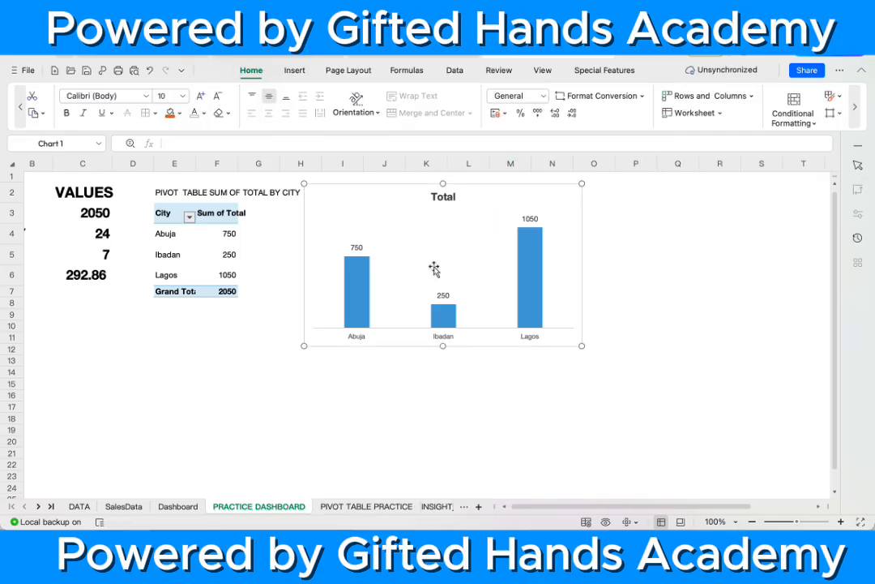
pyautogui.click(442, 243)
pyautogui.moveTo(443, 243); pyautogui.dragTo(442, 235)
pyautogui.hotkey('ctrl', 'z')
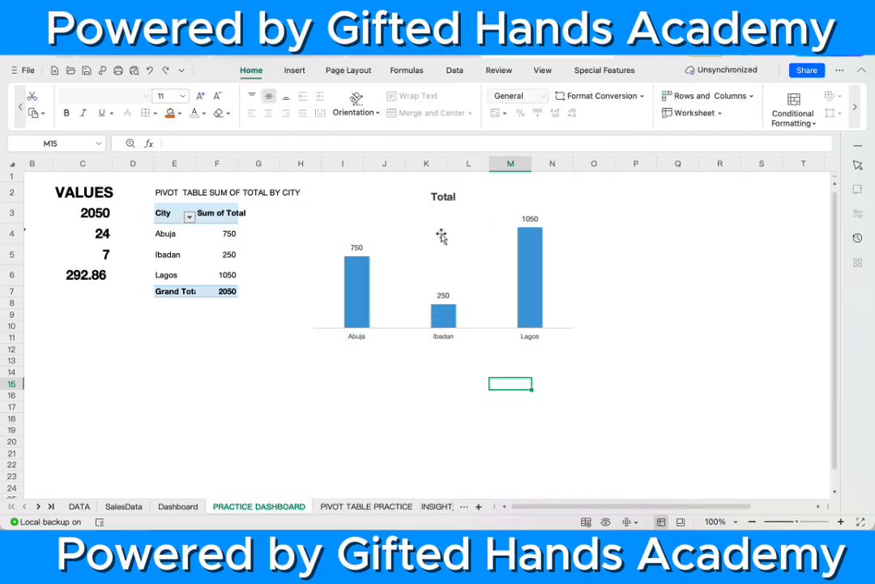
# Step: Shift the plot area slightly right and down within the chart, and nudge the whole chart slightly right and down
pyautogui.click(423, 223)
pyautogui.moveTo(424, 223)
pyautogui.mouseDown()
pyautogui.moveTo(416, 216)
pyautogui.moveTo(424, 206)
pyautogui.moveTo(432, 224)
pyautogui.mouseUp()
pyautogui.click(412, 197)
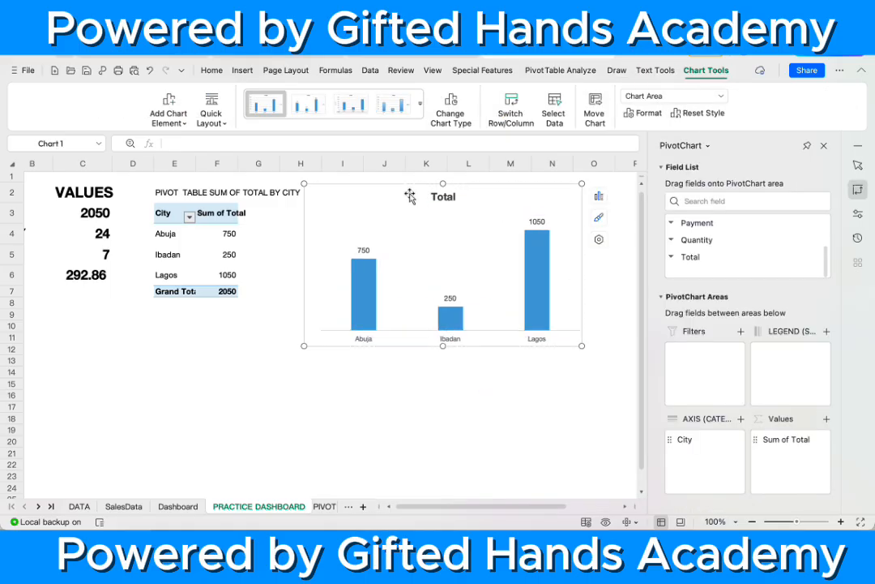
pyautogui.moveTo(390, 197); pyautogui.dragTo(393, 198)
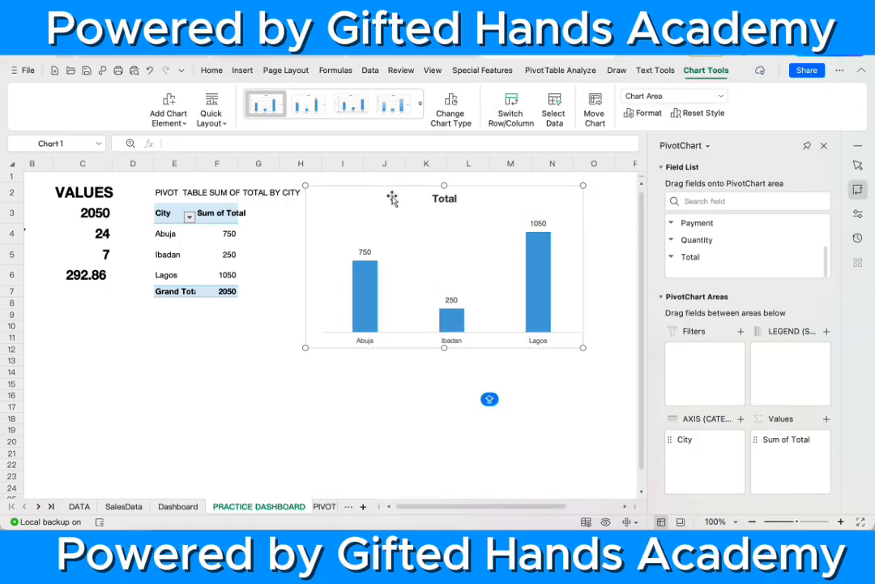
# Step: Change the chart title to SUM OF SALES BY CITY, matching the chart title on the Dashboard sheet
pyautogui.click(442, 201)
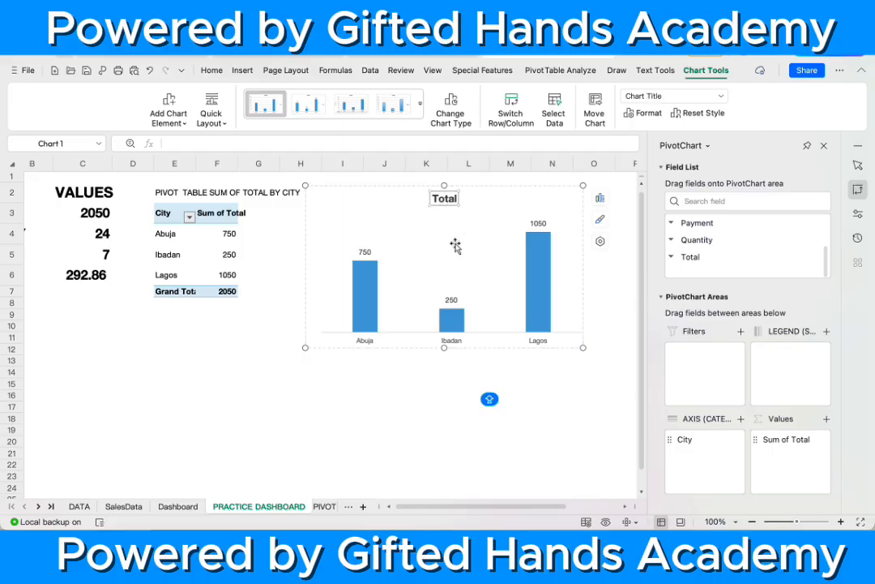
pyautogui.click(177, 506)
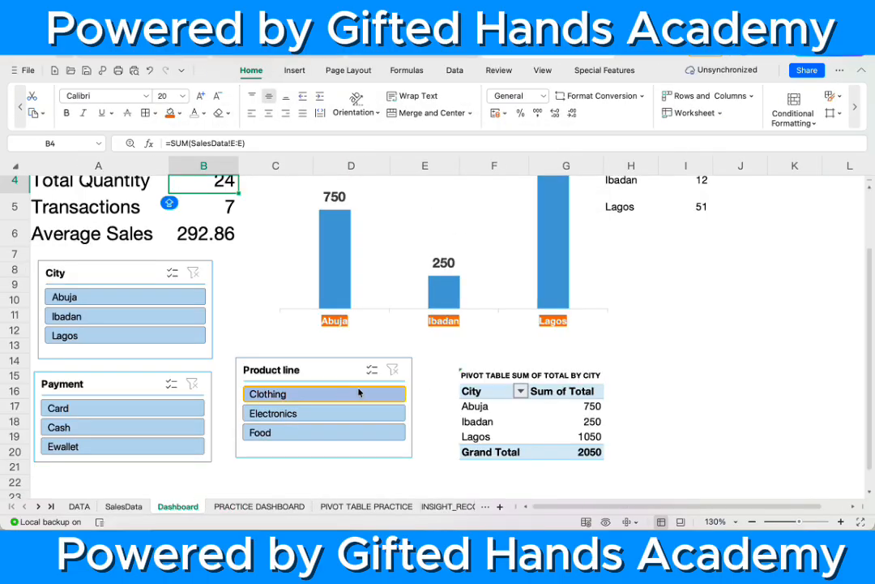
pyautogui.scroll(3, 402, 382)
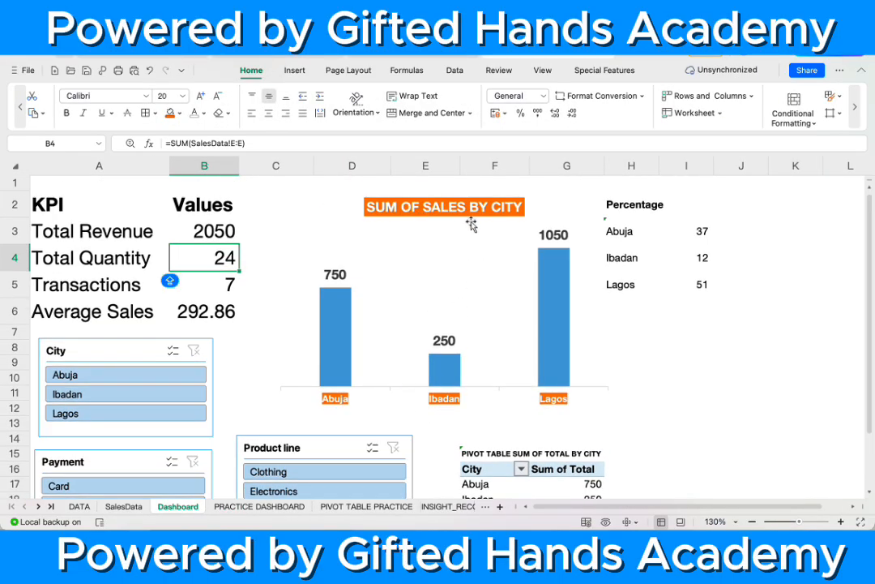
pyautogui.click(243, 507)
pyautogui.doubleClick(452, 199)
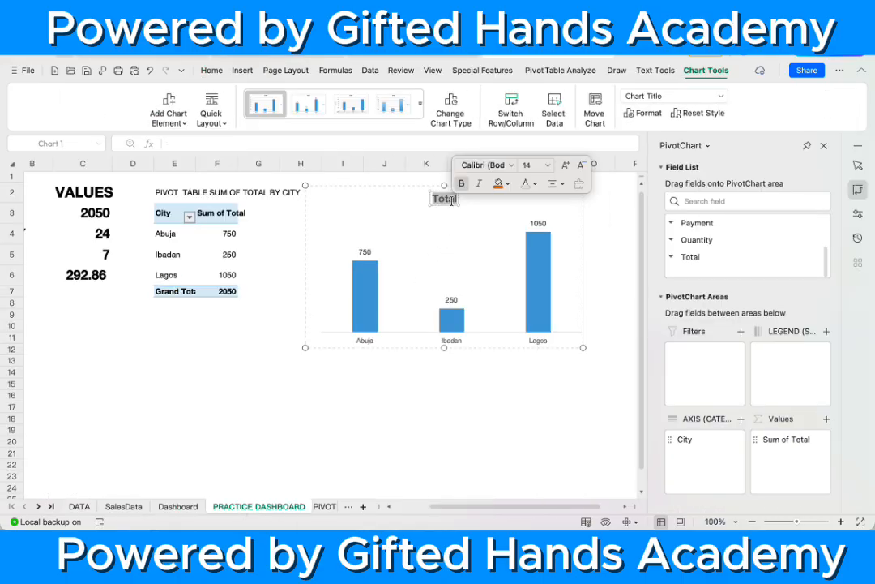
pyautogui.write('S')
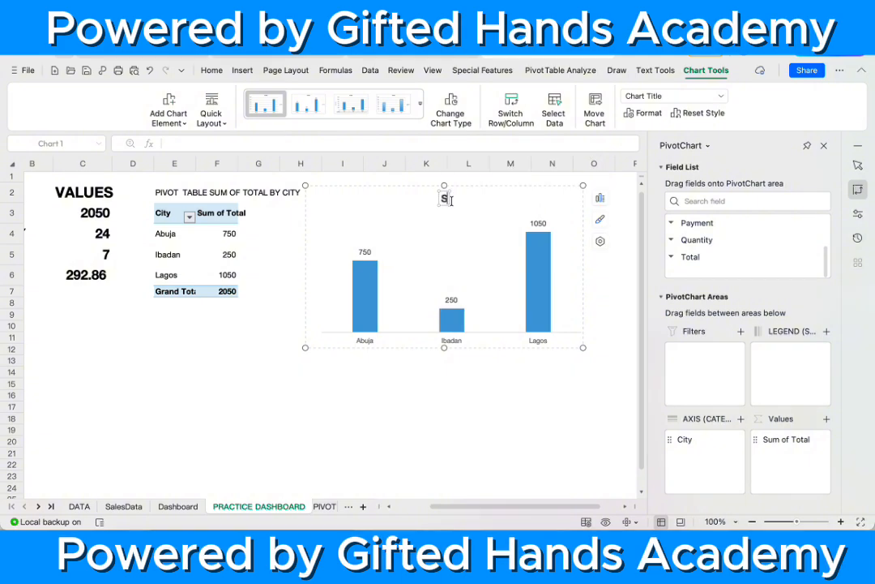
pyautogui.write('UM OF')
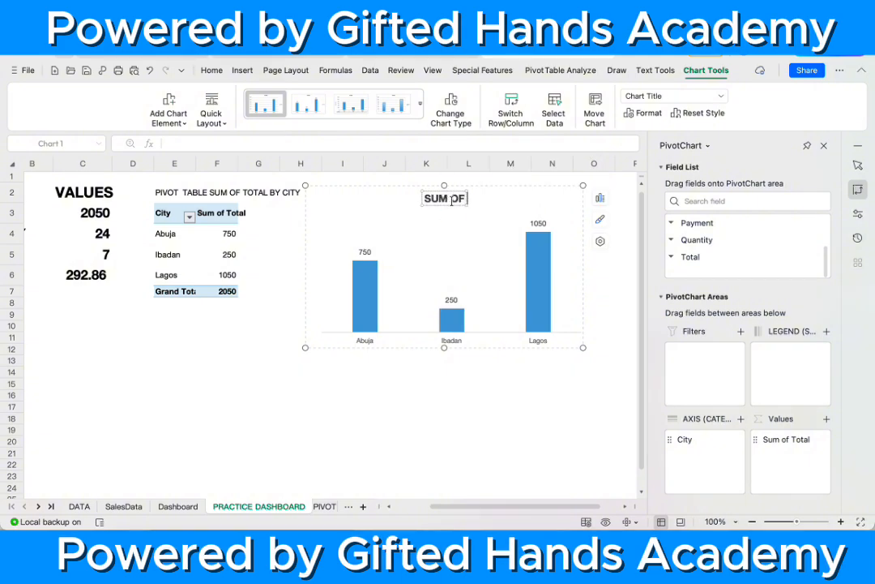
pyautogui.write(' SALES BY')
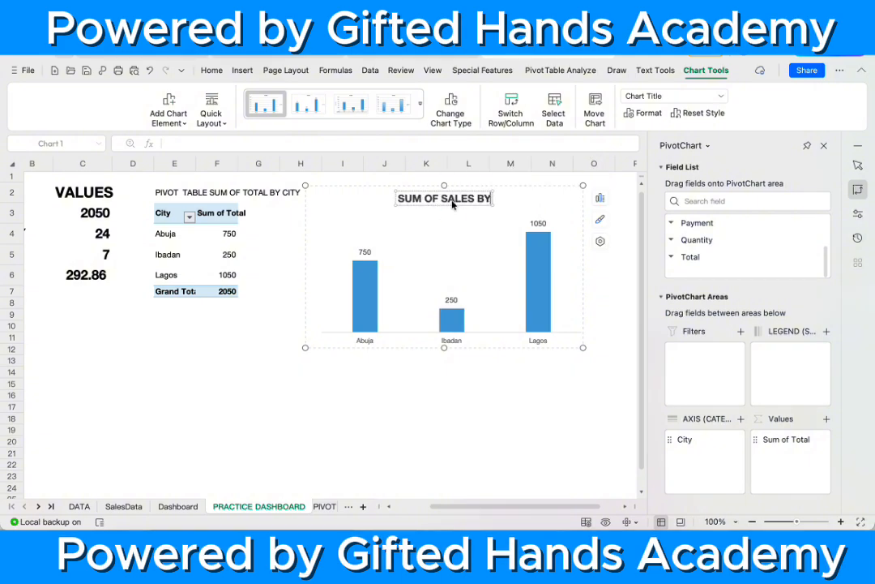
pyautogui.write(' CITY')
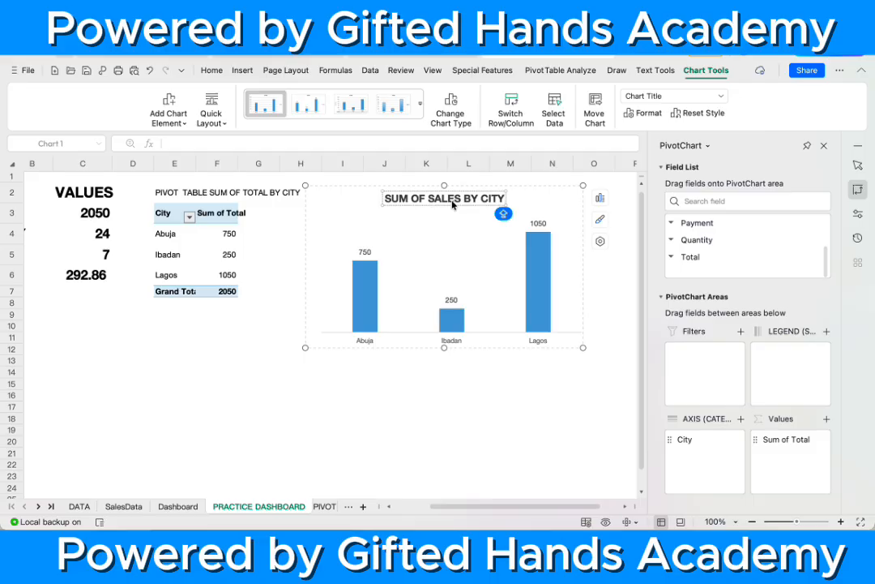
# Step: Move the chart up to the first row and slightly farther right of the pivot table
pyautogui.click(482, 395)
pyautogui.click(425, 232)
pyautogui.moveTo(425, 232)
pyautogui.mouseDown()
pyautogui.moveTo(421, 221)
pyautogui.moveTo(435, 220)
pyautogui.mouseUp()
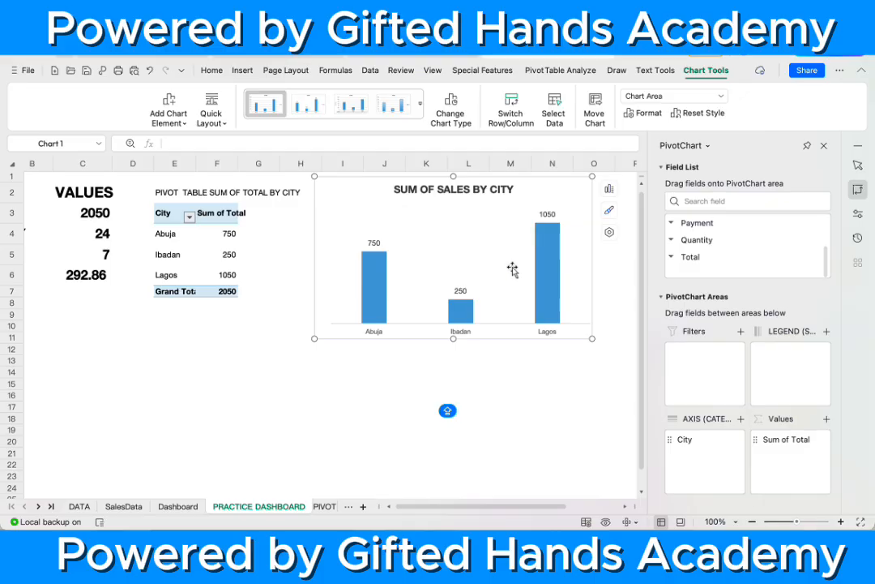
pyautogui.click(198, 234)
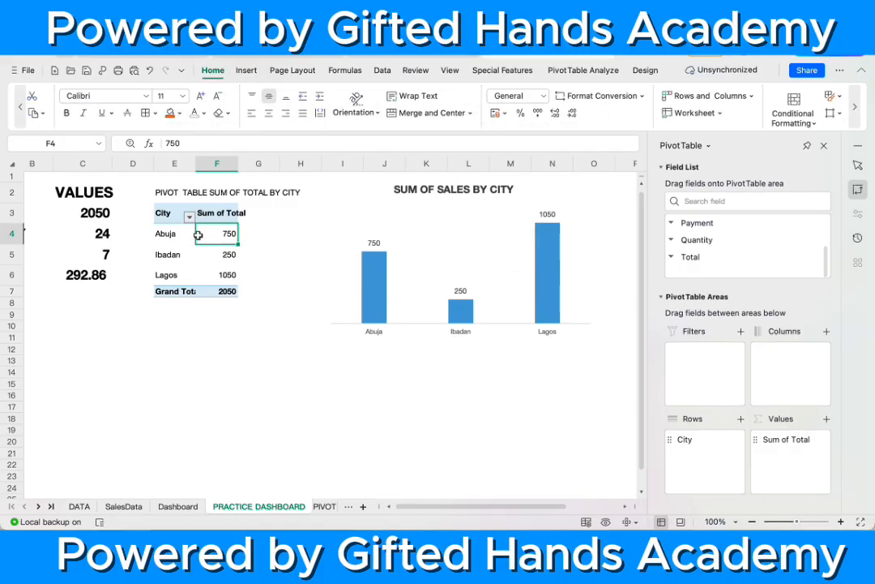
pyautogui.click(171, 240)
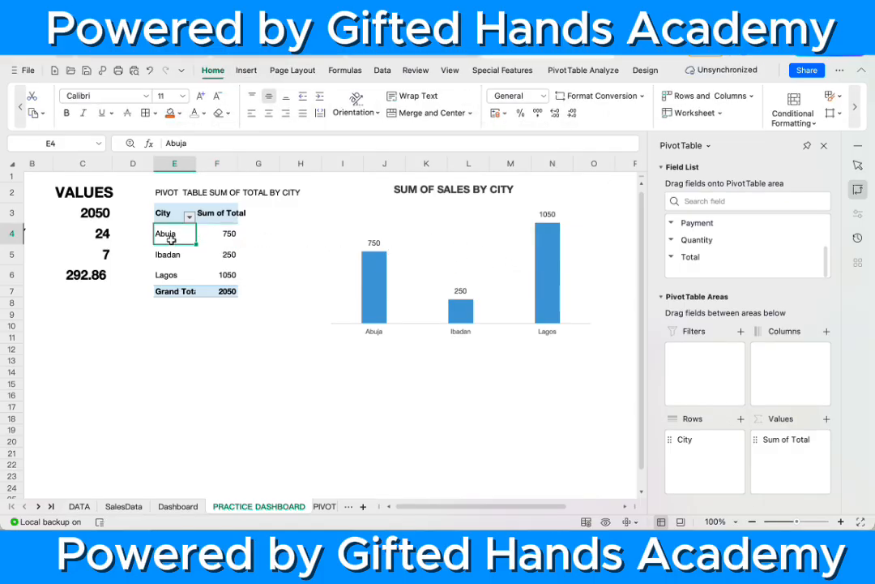
# Step: Try to apply a fill colour to the chart title SUM OF SALES BY CITY, and undo the last change
pyautogui.click(438, 238)
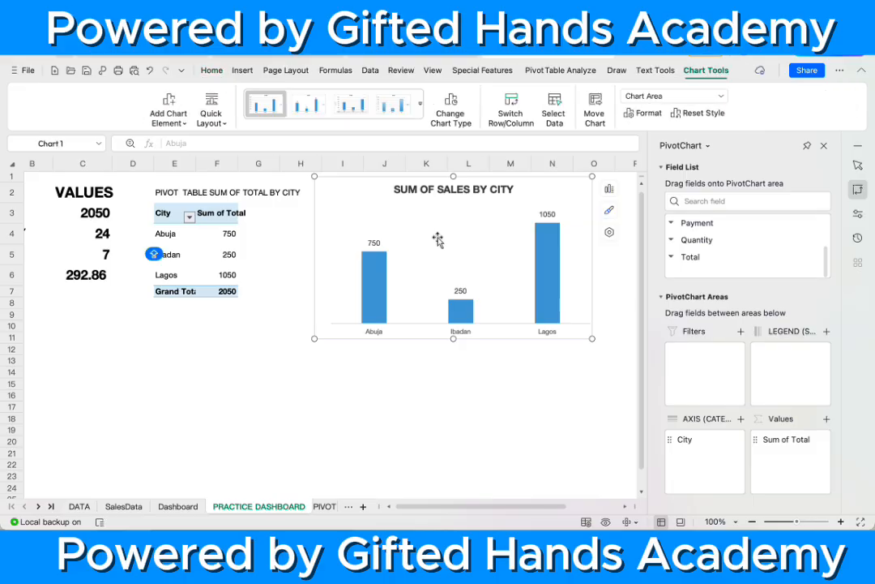
pyautogui.click(467, 189)
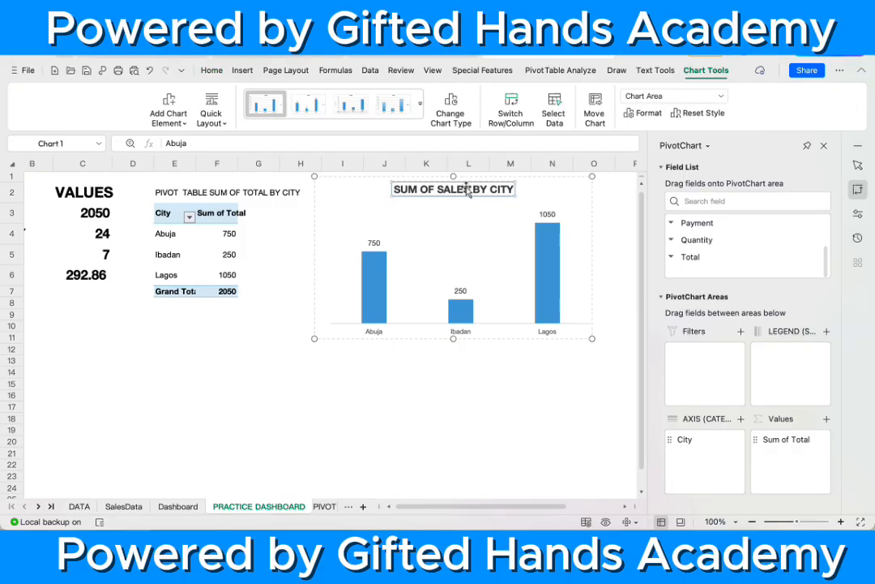
pyautogui.click(466, 188)
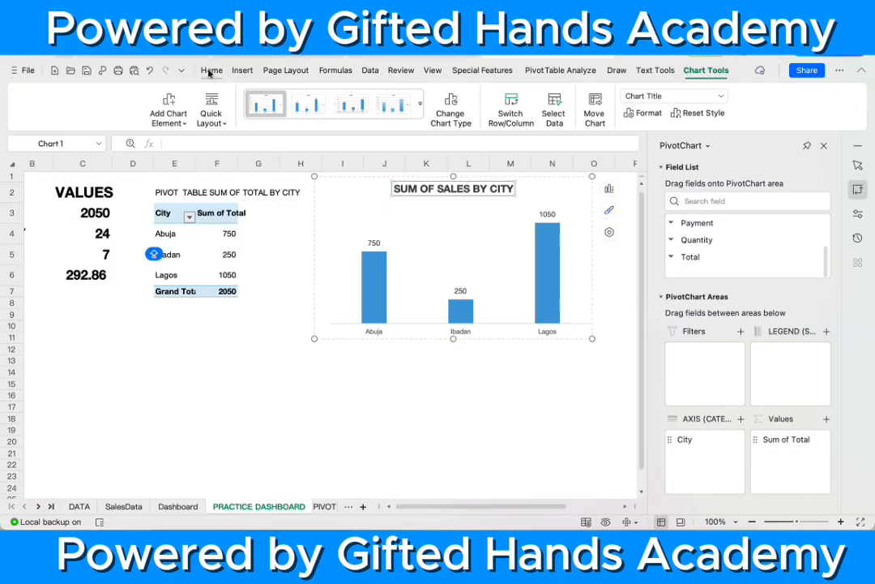
pyautogui.doubleClick(414, 189)
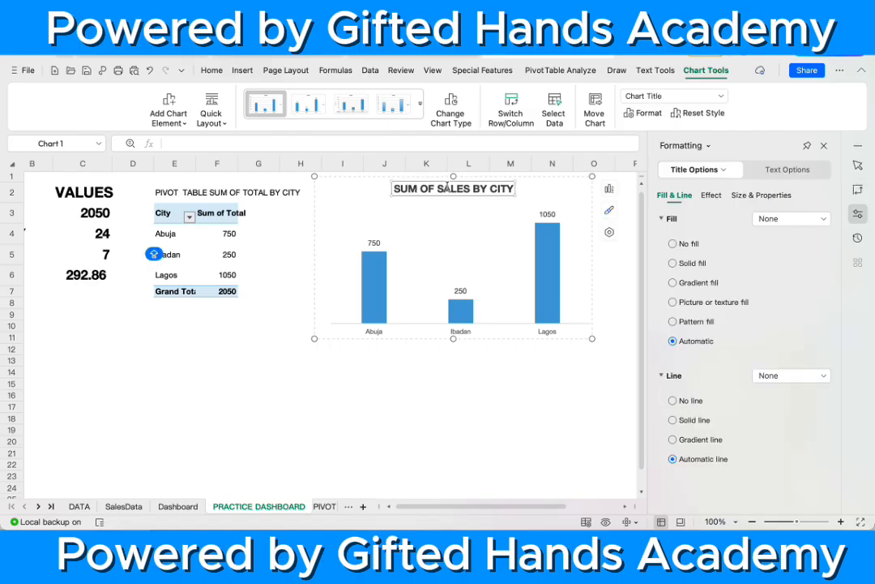
pyautogui.moveTo(511, 188); pyautogui.dragTo(351, 171)
pyautogui.click(351, 172)
pyautogui.click(212, 71)
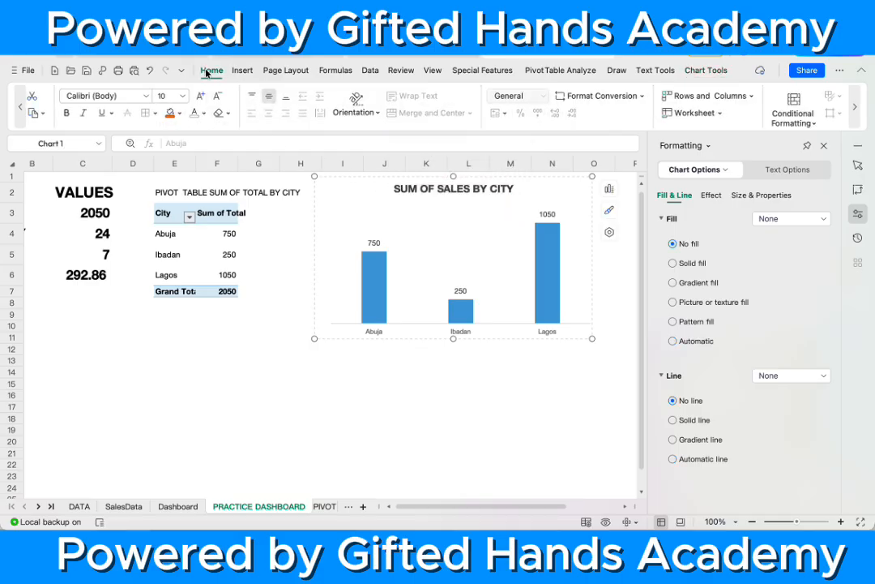
pyautogui.click(168, 114)
pyautogui.press('super+z')
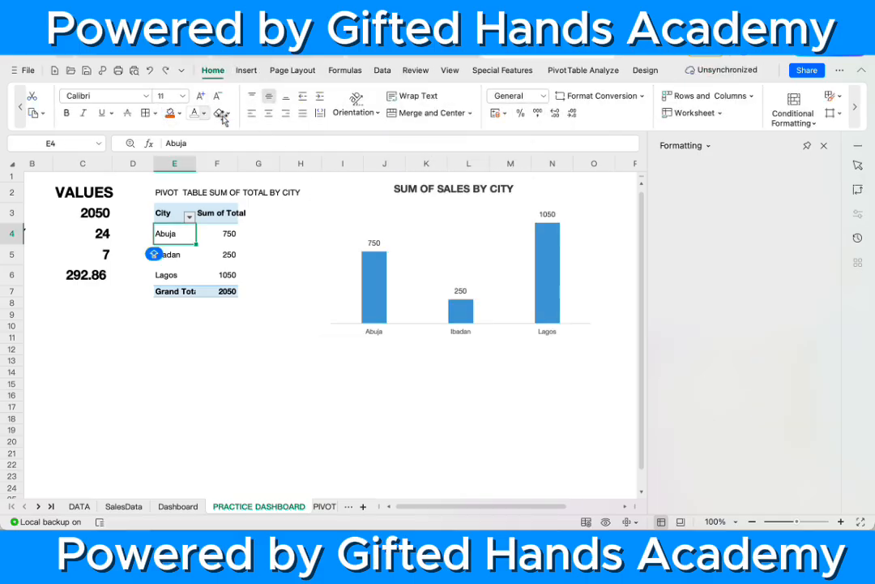
# Step: Format the chart title SUM OF SALES BY CITY with a solid orange fill and white text
pyautogui.click(412, 195)
pyautogui.click(412, 194)
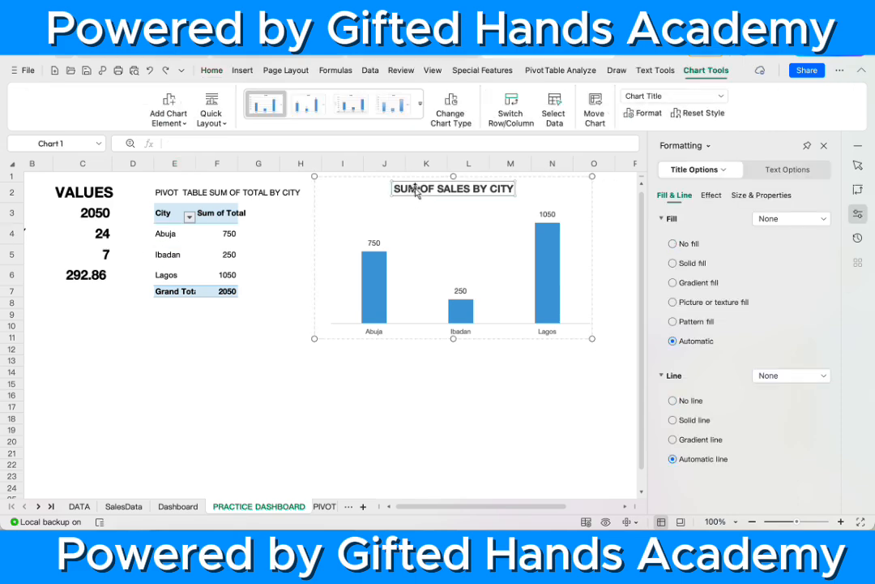
pyautogui.doubleClick(399, 191)
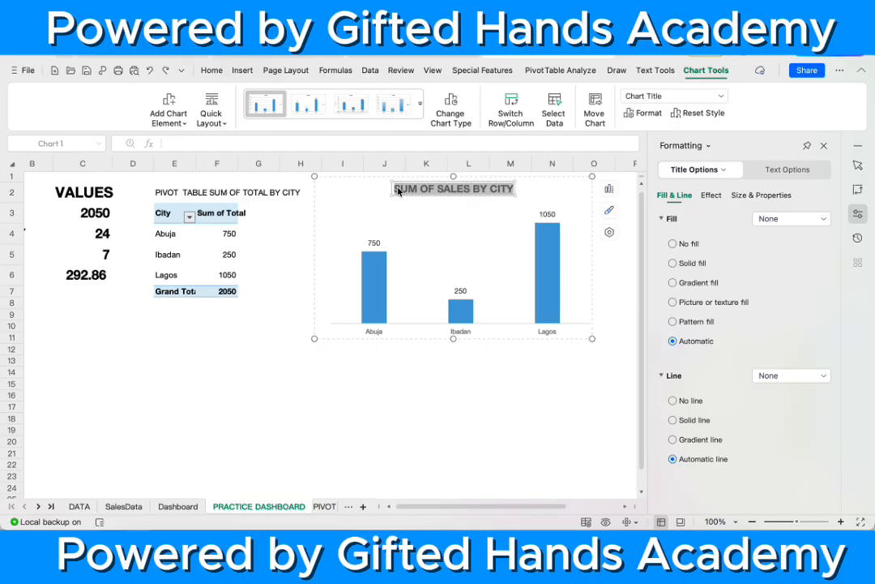
pyautogui.click(215, 73)
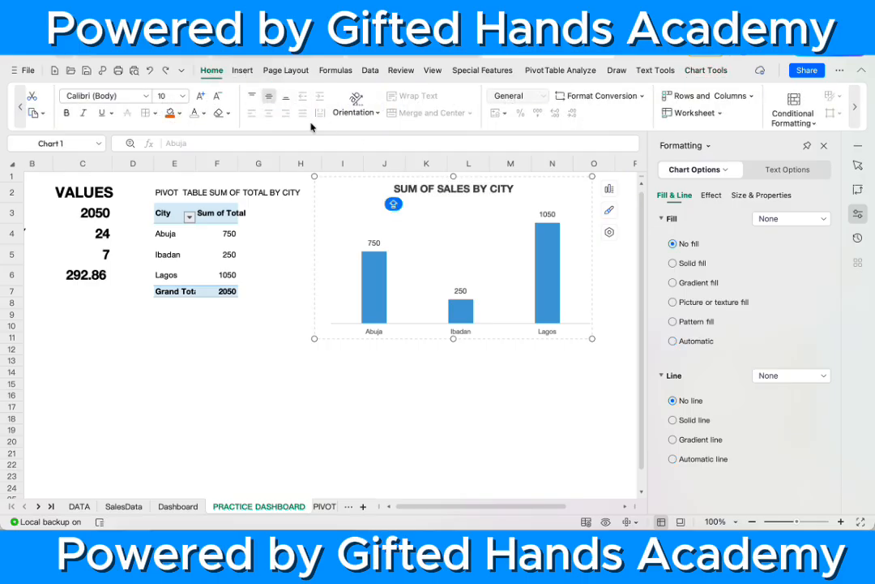
pyautogui.click(436, 187)
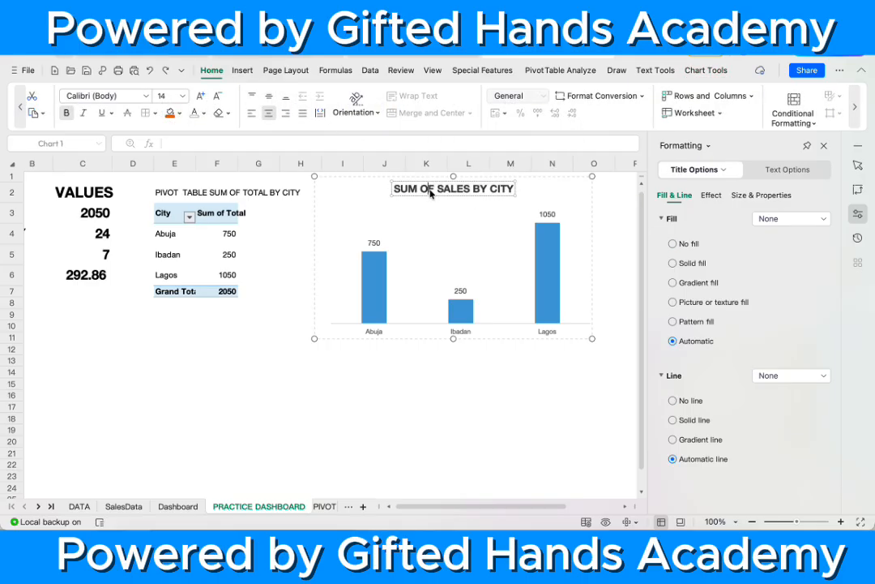
pyautogui.doubleClick(431, 190)
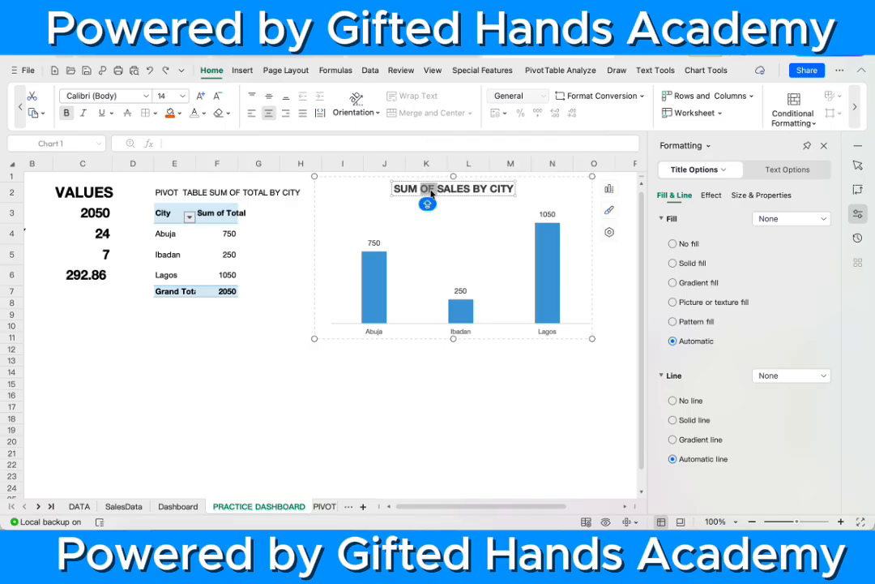
pyautogui.tripleClick(431, 192)
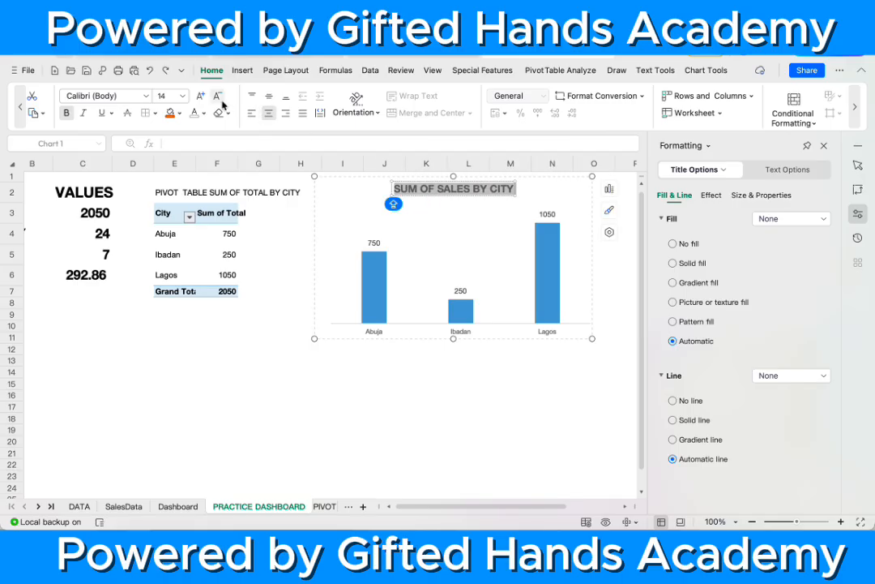
pyautogui.click(170, 114)
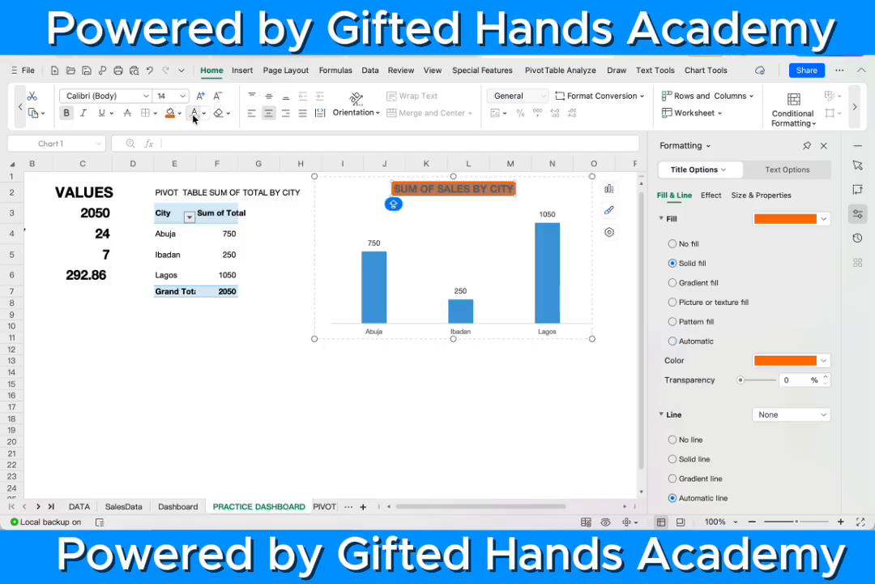
pyautogui.click(194, 114)
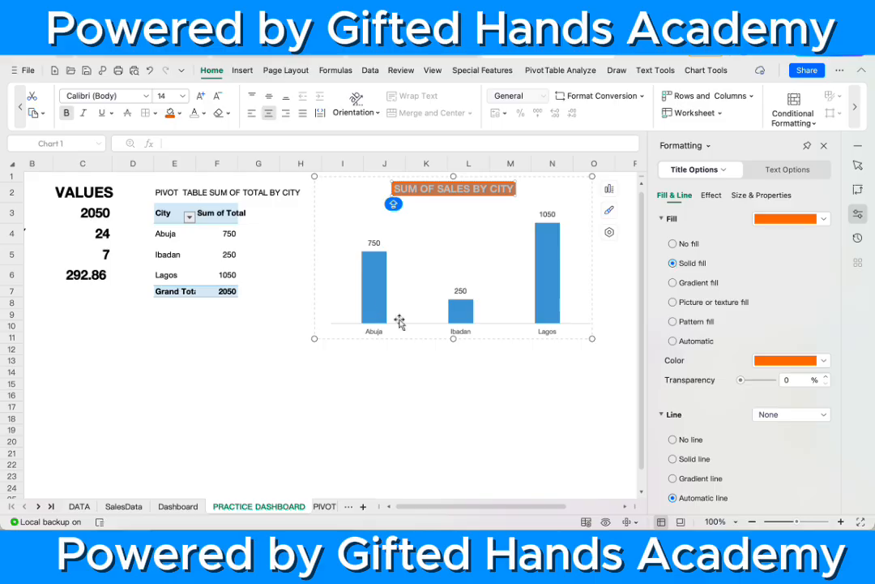
pyautogui.click(437, 350)
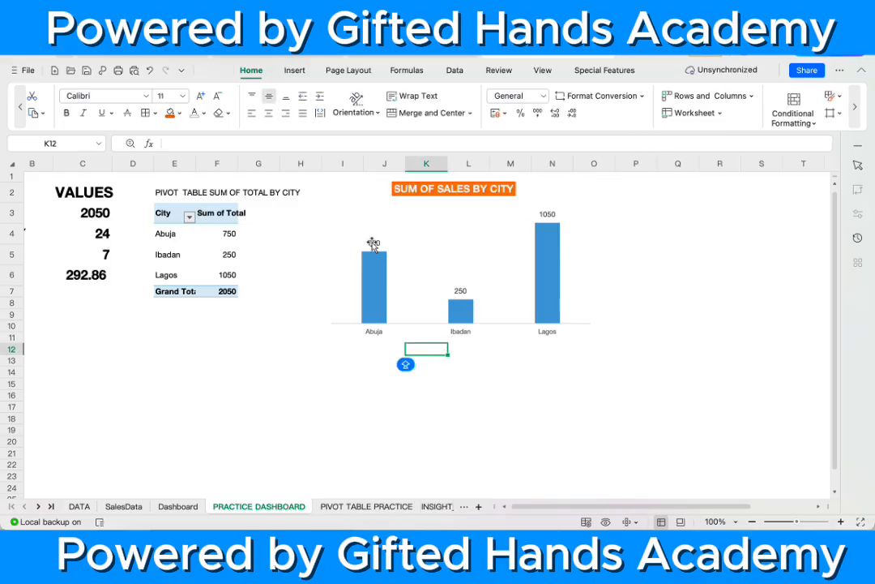
# Step: Select all the chart's data labels and open the font size choices for them
pyautogui.click(373, 244)
pyautogui.click(372, 245)
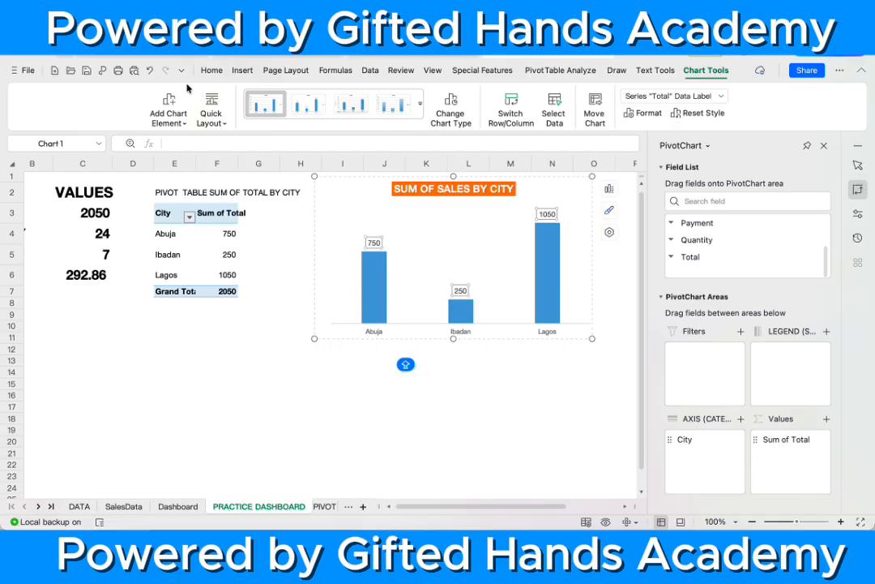
pyautogui.click(209, 71)
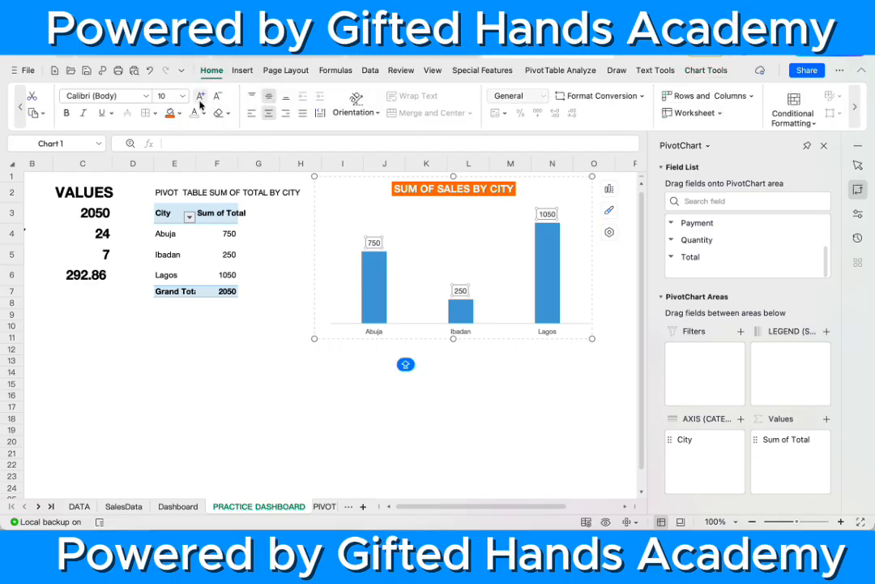
pyautogui.click(181, 97)
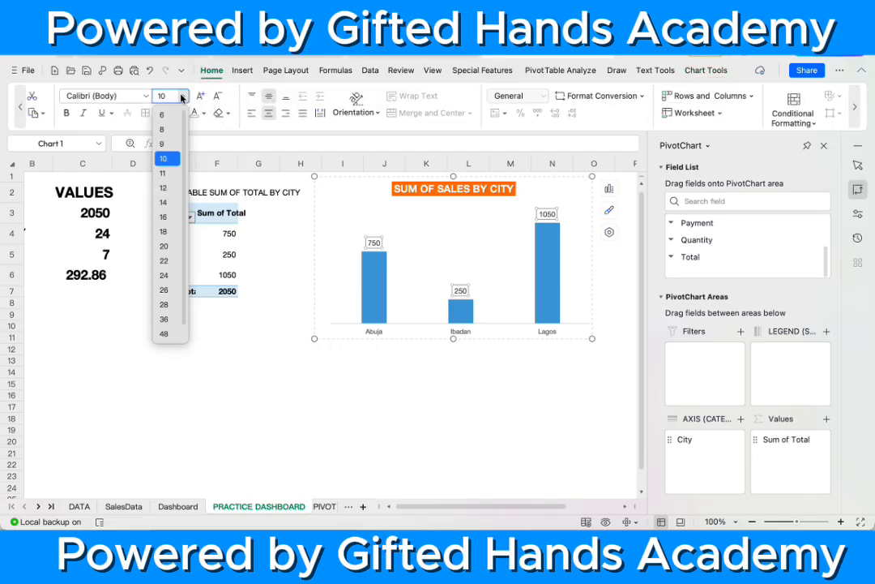
# Step: Format the sales chart's data labels as 14-point bold and its city axis labels as 11-point bold
pyautogui.click(167, 202)
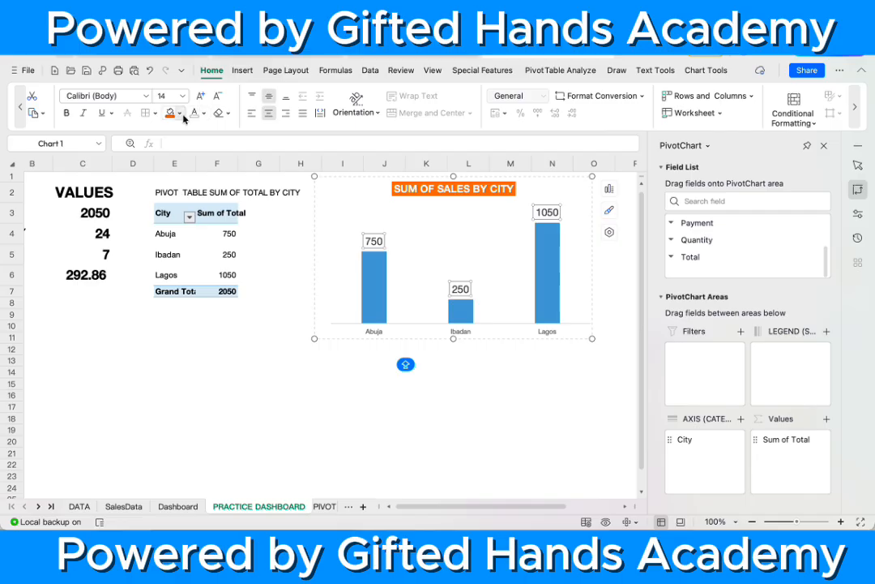
pyautogui.click(67, 115)
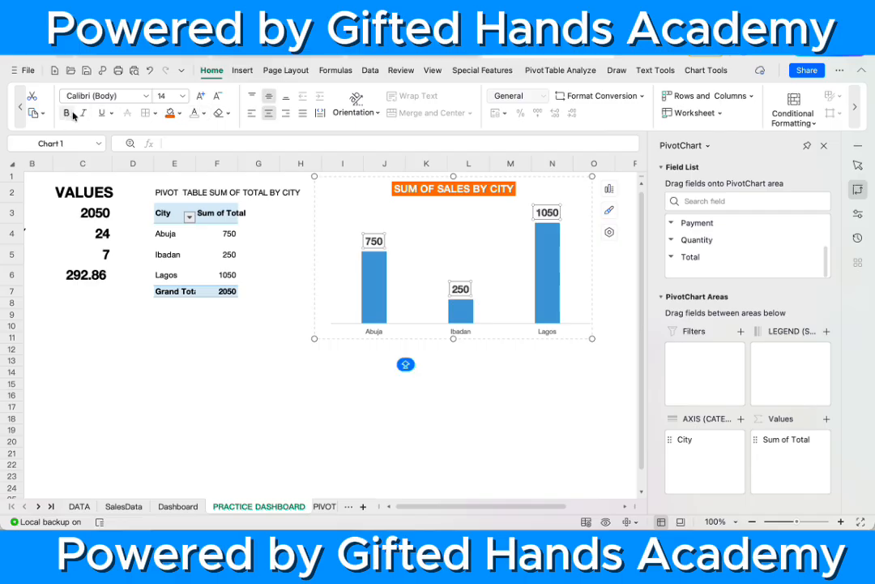
pyautogui.click(375, 333)
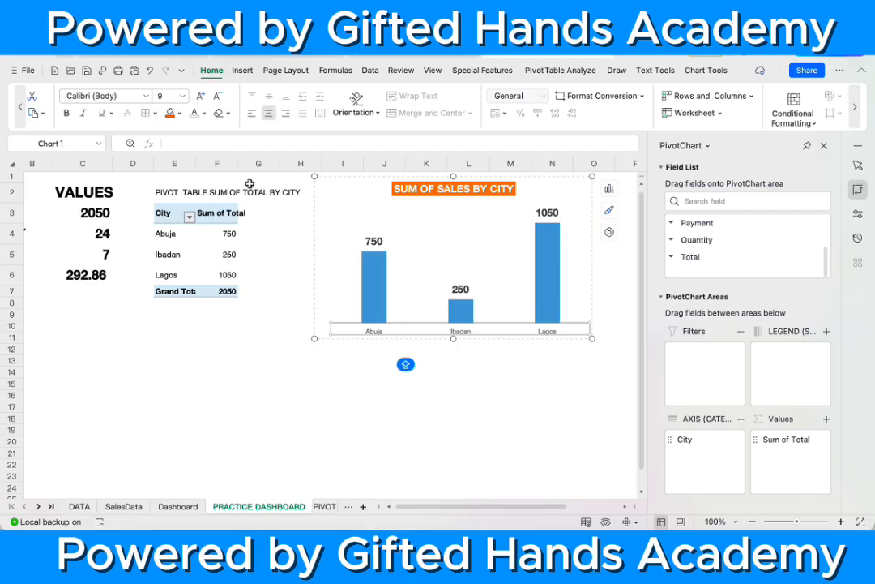
pyautogui.click(185, 97)
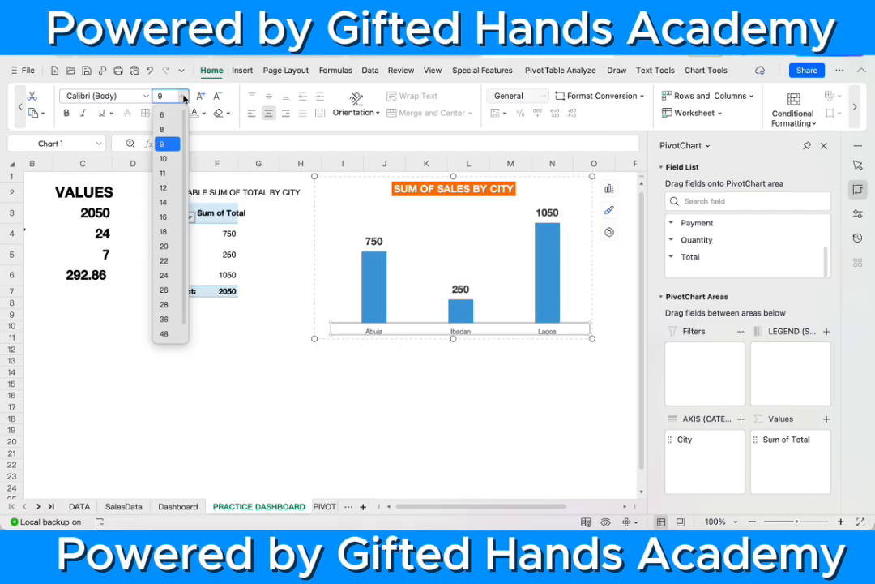
pyautogui.click(167, 174)
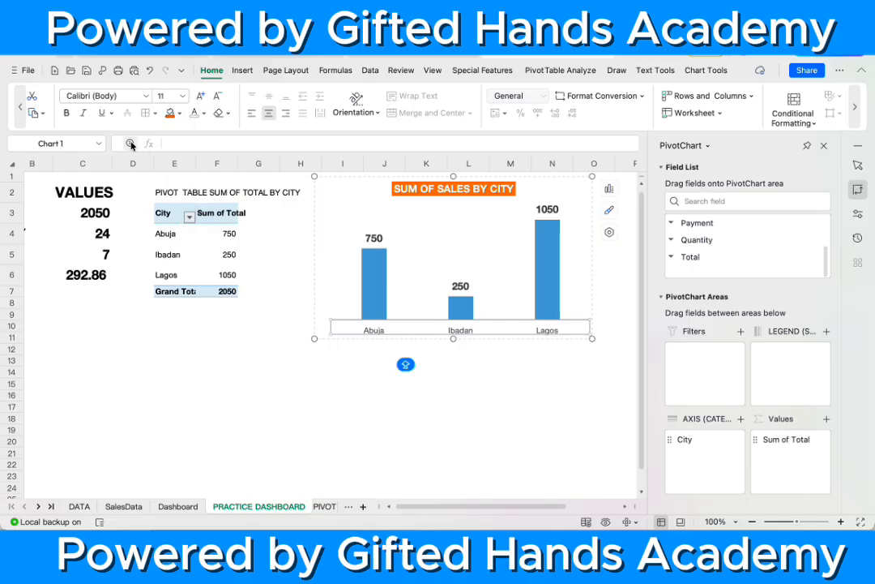
pyautogui.click(65, 114)
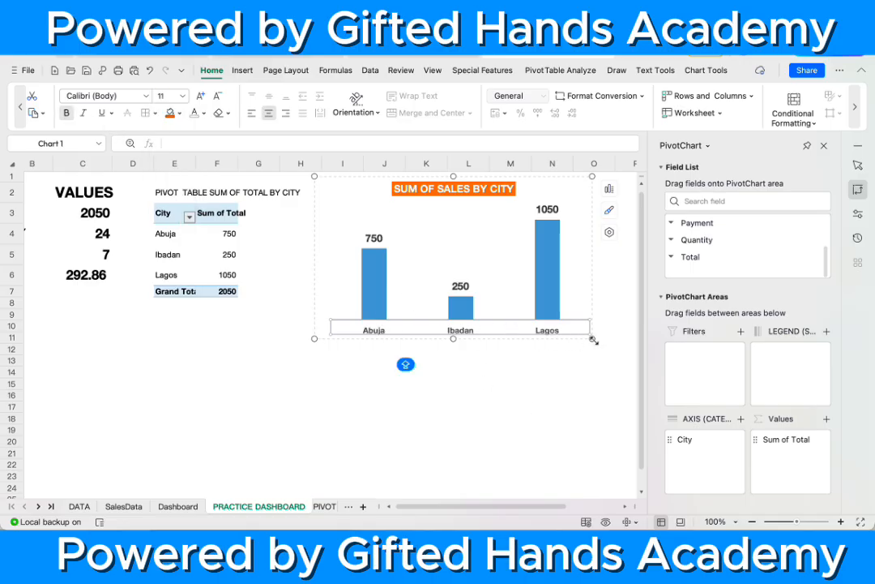
# Step: Shrink the SUM OF SALES BY CITY chart slightly and shift it a little down and left on the sheet
pyautogui.moveTo(593, 341); pyautogui.dragTo(575, 330)
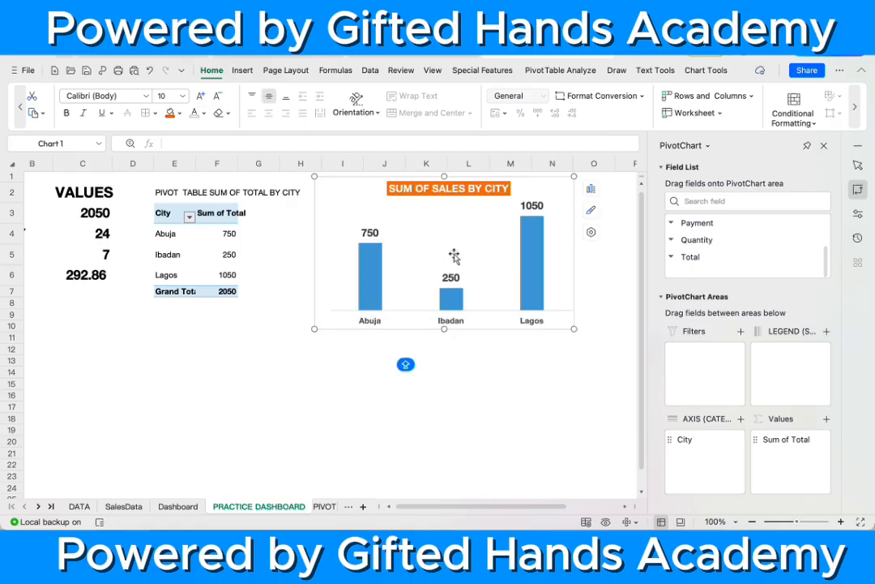
pyautogui.click(435, 218)
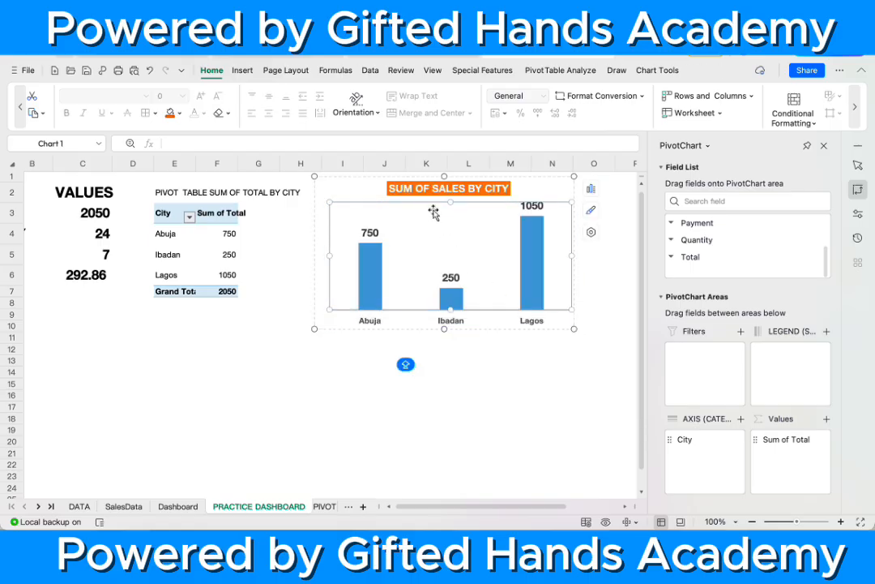
pyautogui.click(366, 188)
pyautogui.moveTo(366, 188); pyautogui.dragTo(361, 192)
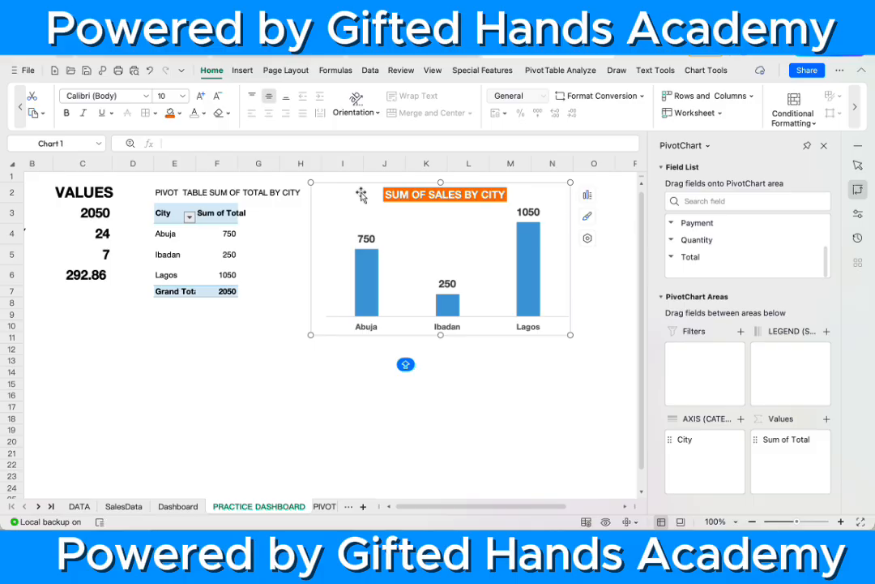
# Step: Examine the City, Payment and Product line slicers on the Dashboard sheet, and return to the PRACTICE DASHBOARD sheet
pyautogui.click(173, 508)
pyautogui.scroll(-3, 391, 385)
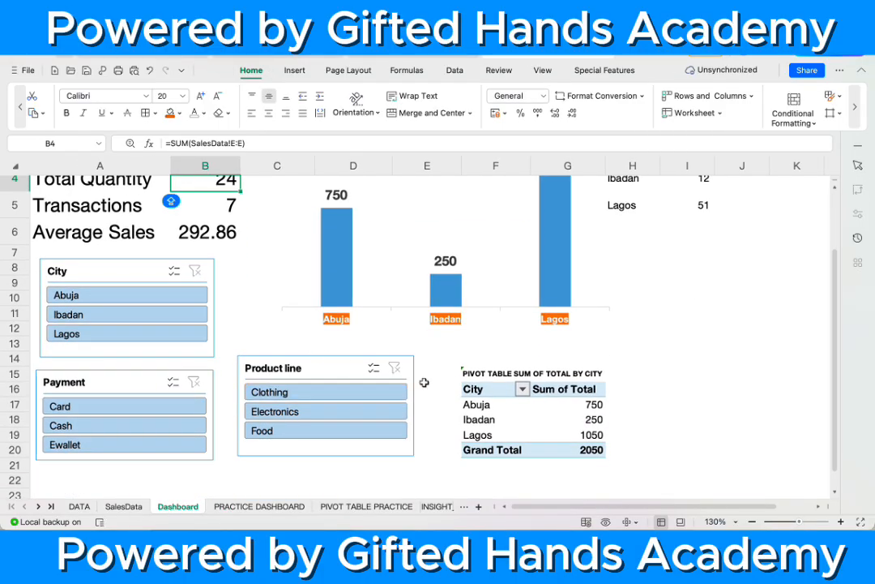
pyautogui.scroll(2, 443, 394)
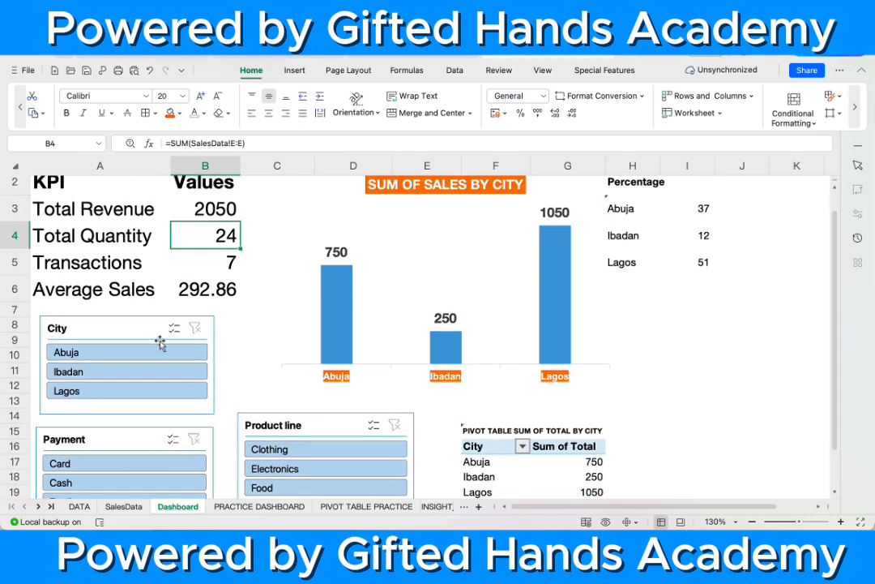
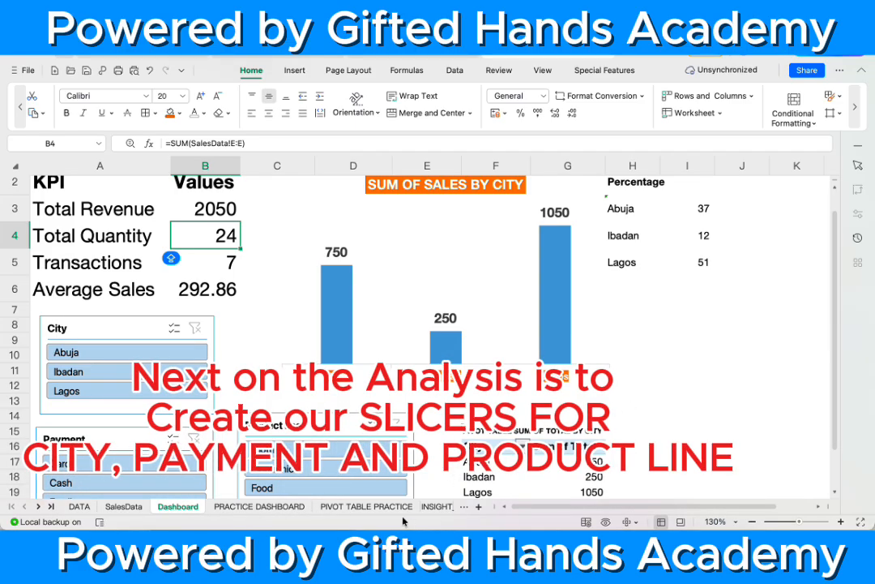
pyautogui.click(378, 506)
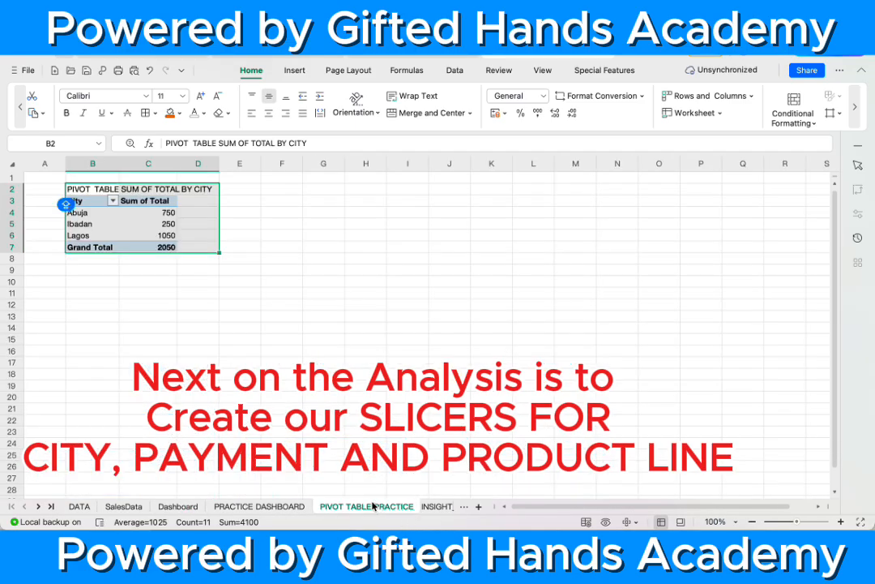
pyautogui.click(251, 507)
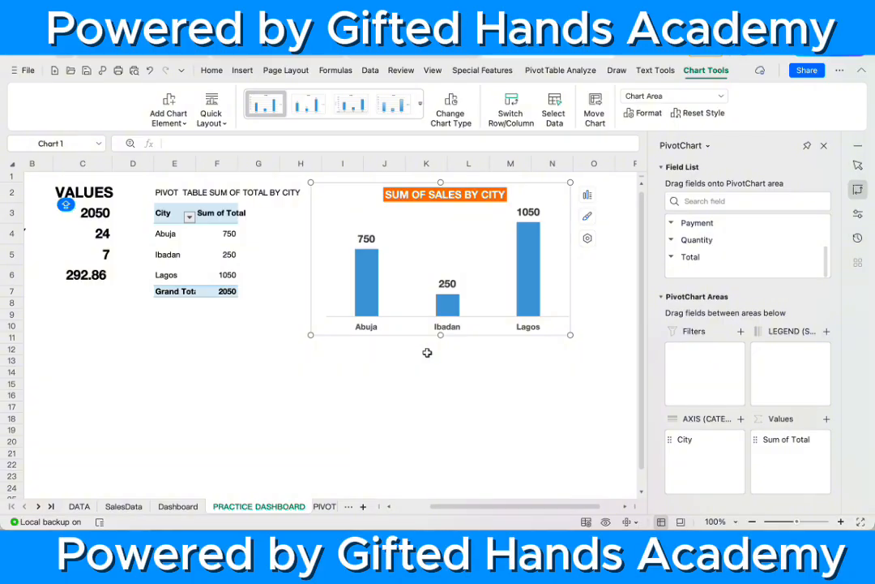
pyautogui.click(219, 257)
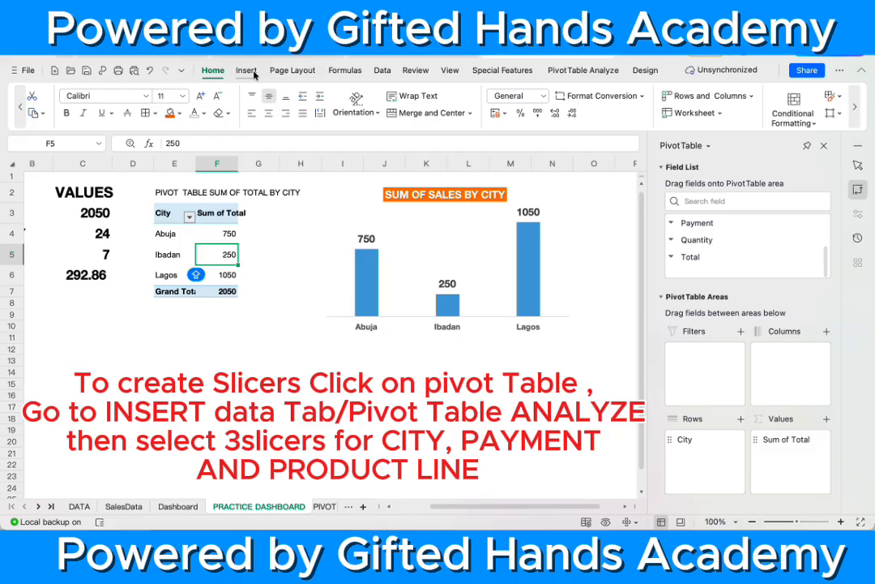
pyautogui.click(491, 71)
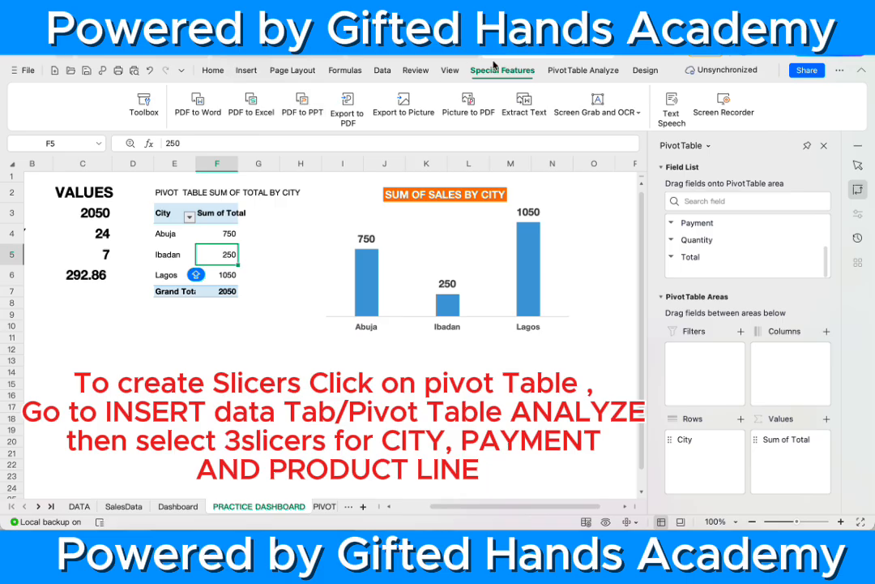
pyautogui.click(574, 76)
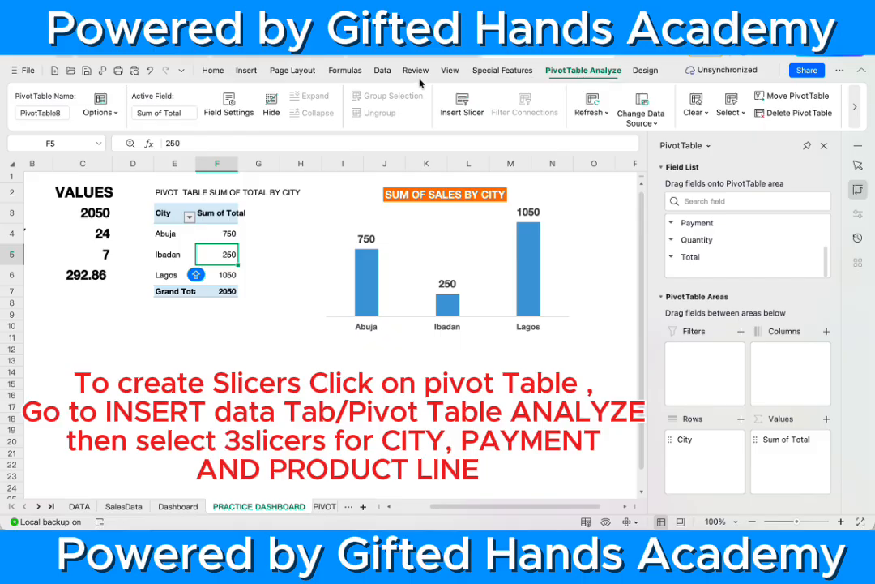
pyautogui.click(247, 71)
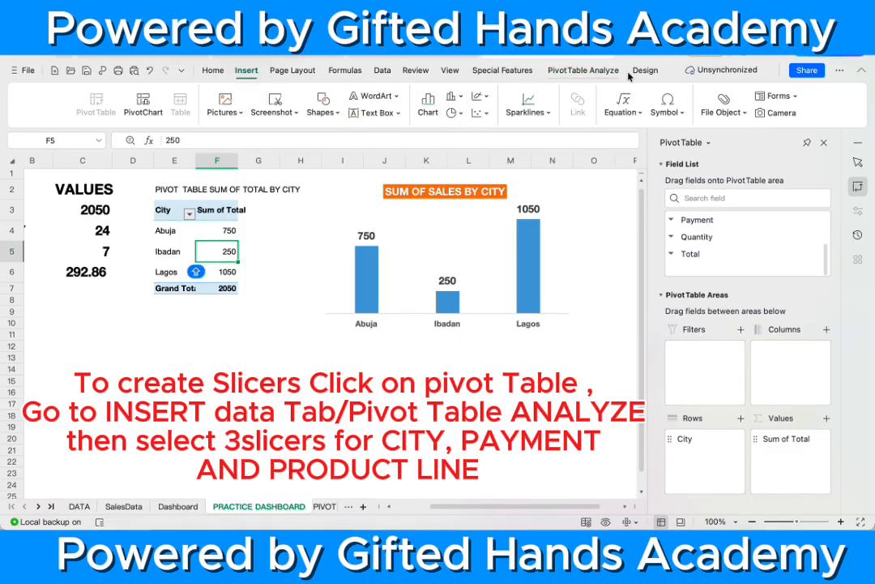
pyautogui.click(522, 73)
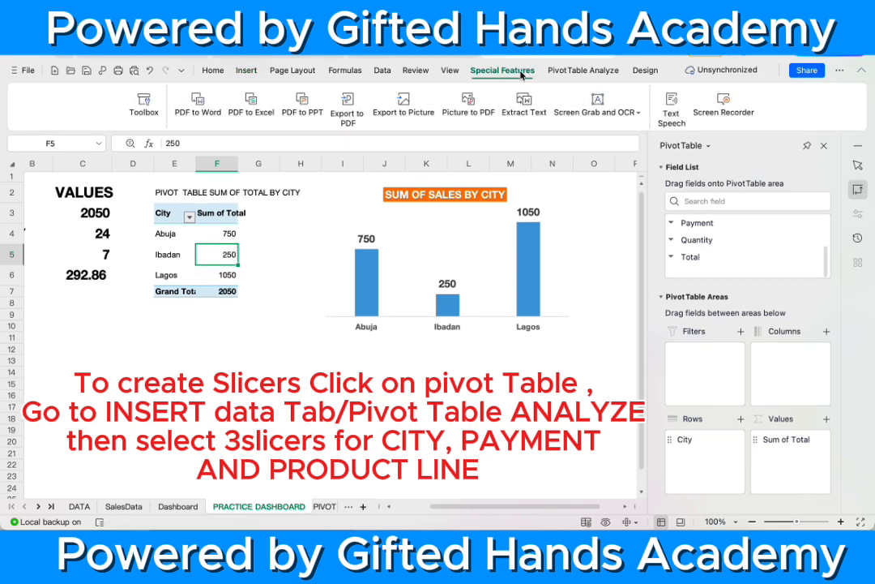
pyautogui.click(567, 71)
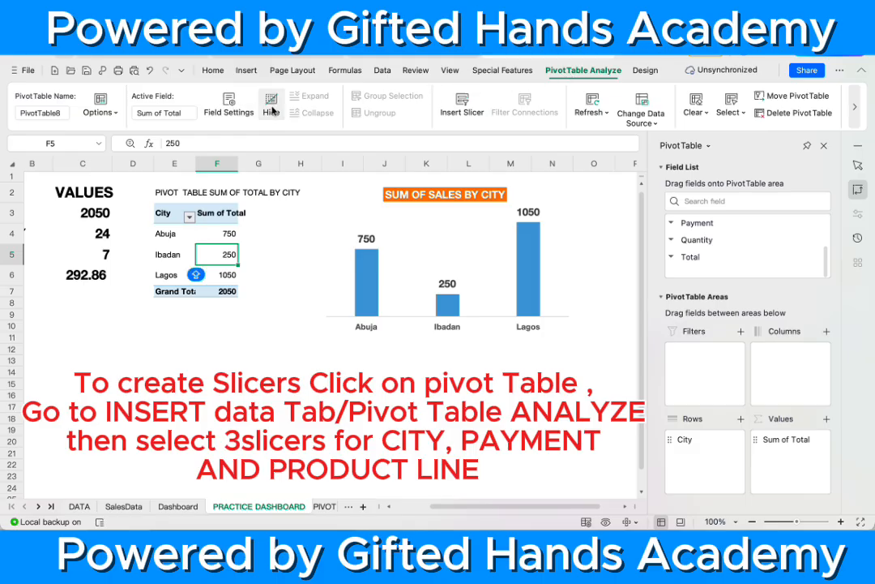
pyautogui.click(462, 106)
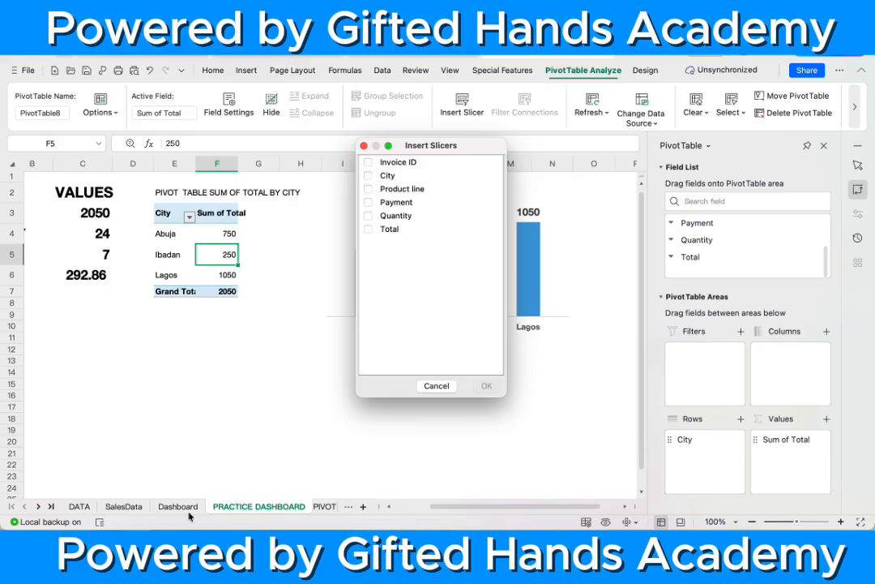
pyautogui.click(437, 386)
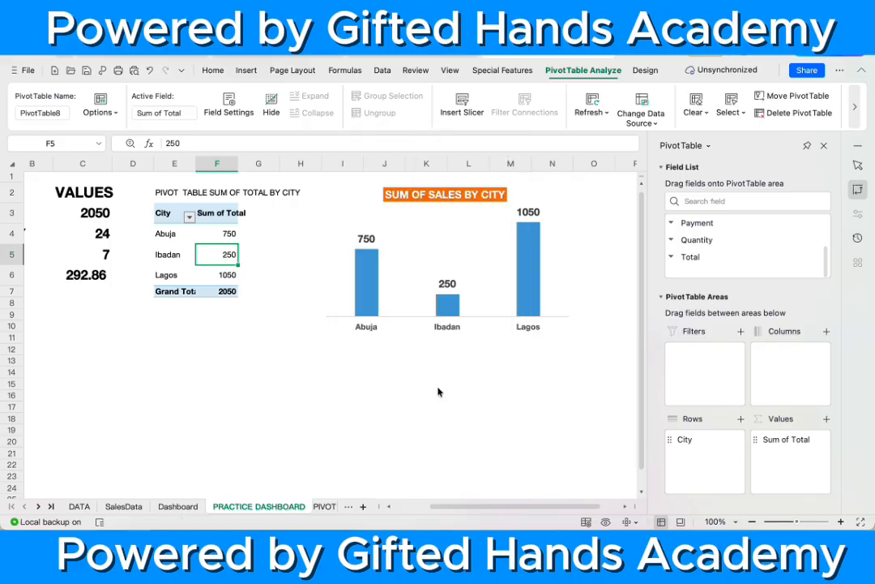
# Step: Check on the Dashboard sheet which slicers are needed, and go back to the practice dashboard's pivot table
pyautogui.click(177, 507)
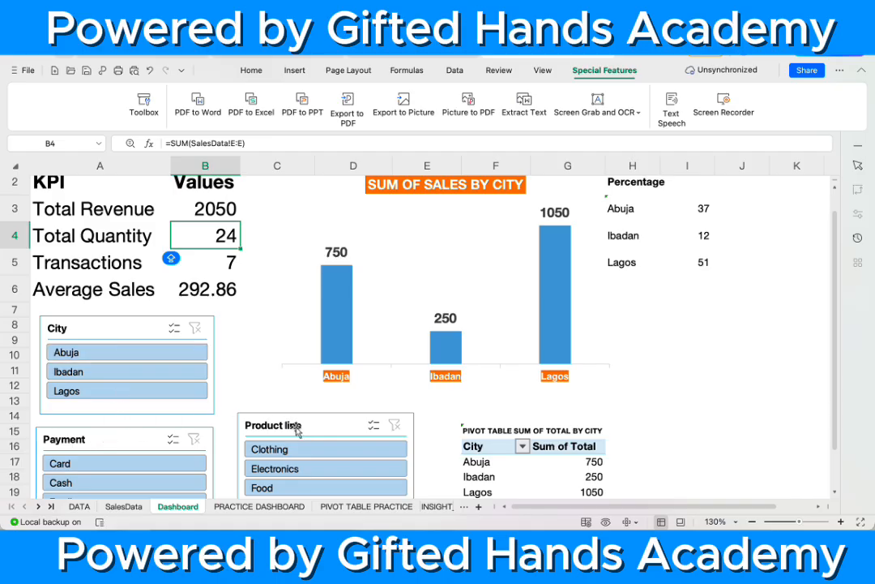
pyautogui.click(345, 510)
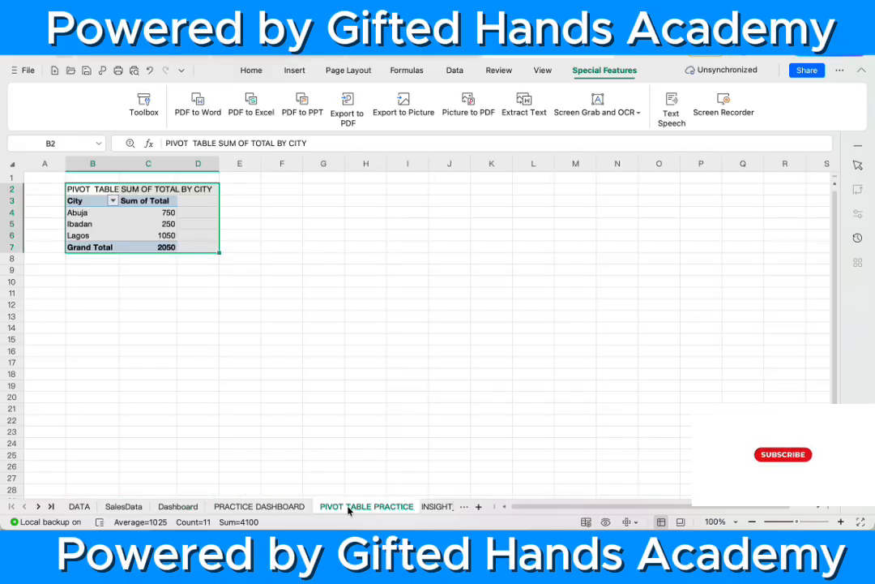
pyautogui.click(259, 506)
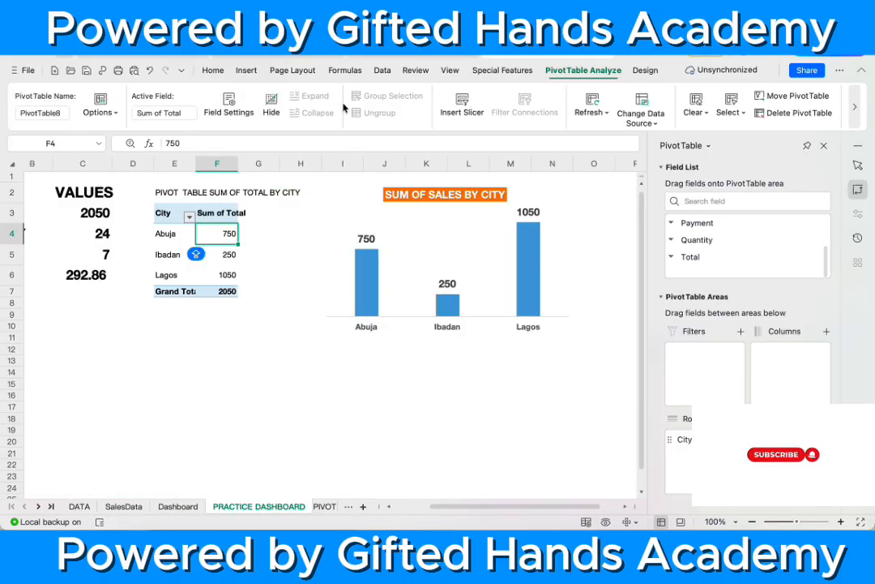
# Step: Insert slicers for City, Product line and Payment from the practice dashboard's pivot table
pyautogui.click(460, 107)
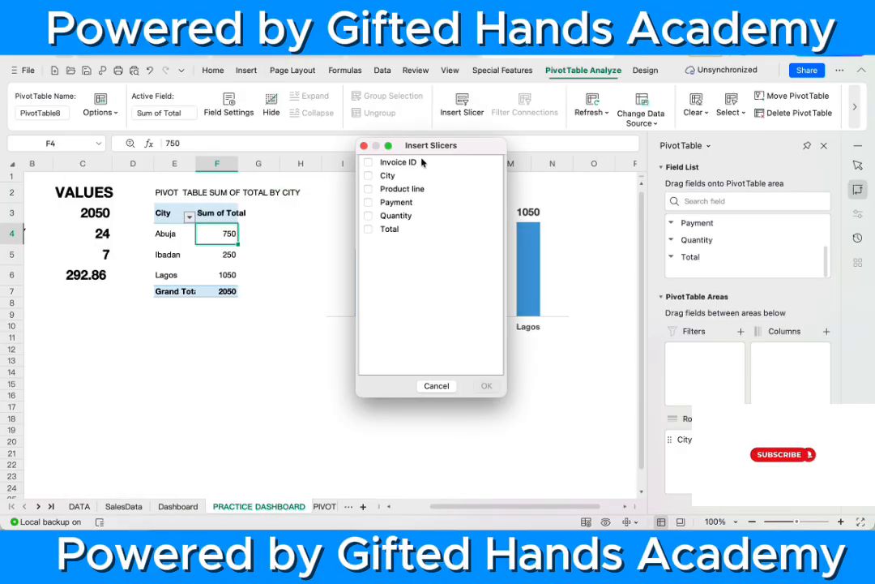
pyautogui.click(367, 175)
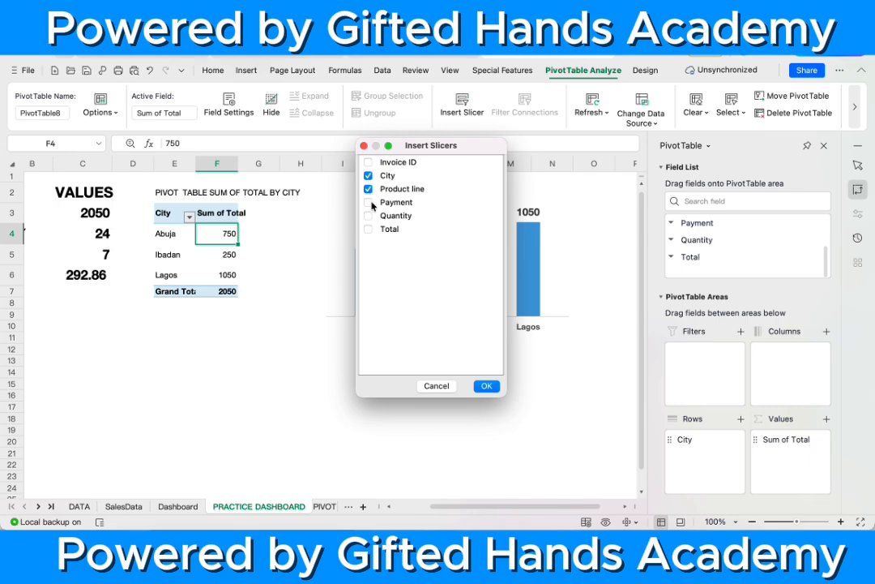
pyautogui.click(484, 388)
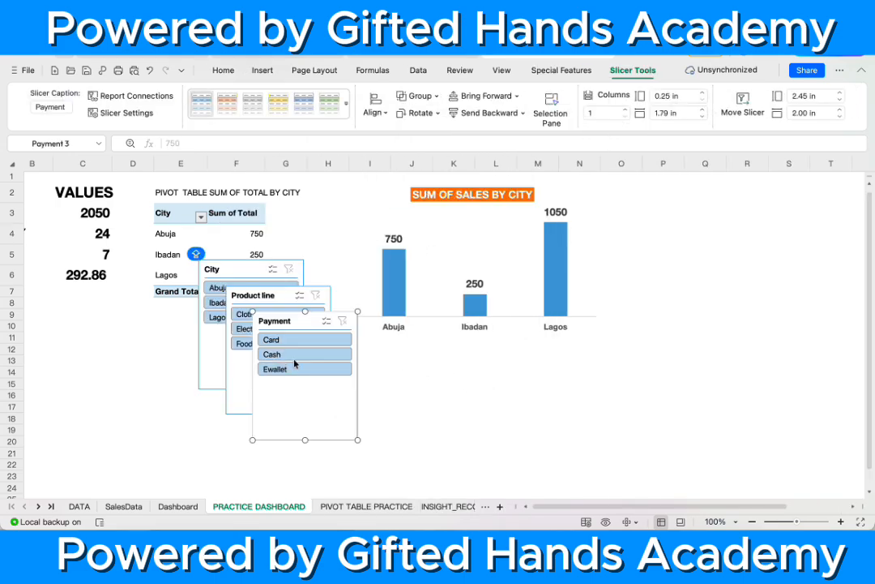
# Step: Place the Payment slicer below the chart and the Product line slicer to its left, shortening them to about 1.40 in and 1.43 in
pyautogui.moveTo(297, 323); pyautogui.dragTo(453, 344)
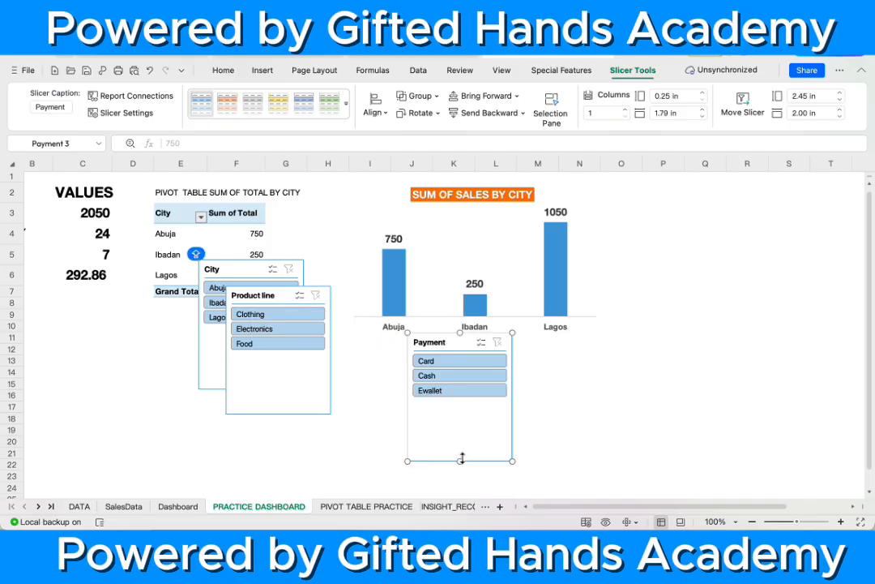
pyautogui.moveTo(460, 460); pyautogui.dragTo(467, 408)
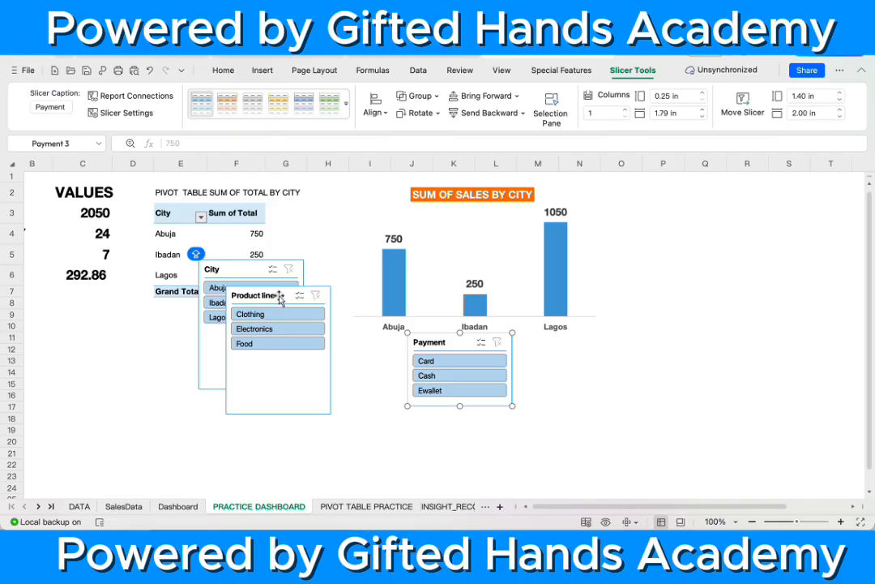
pyautogui.moveTo(280, 298); pyautogui.dragTo(312, 332)
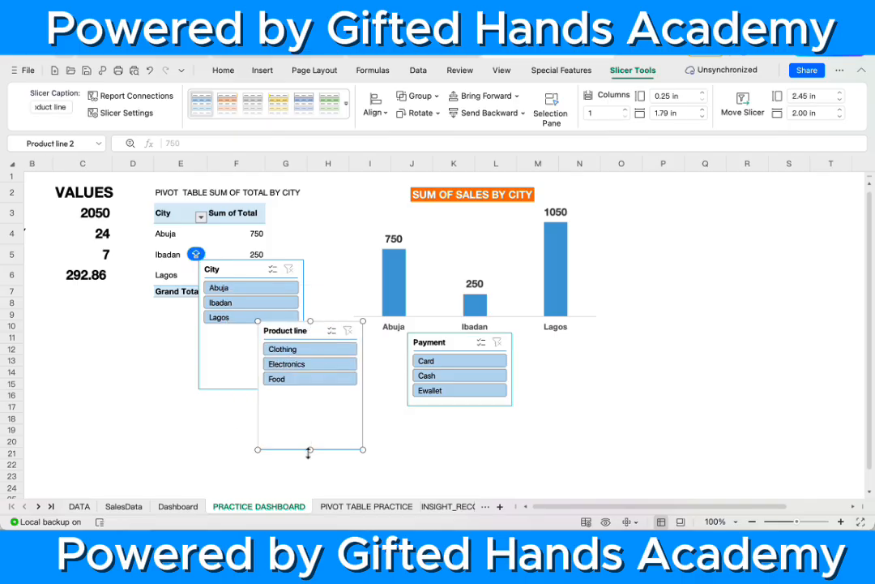
pyautogui.moveTo(310, 449); pyautogui.dragTo(310, 394)
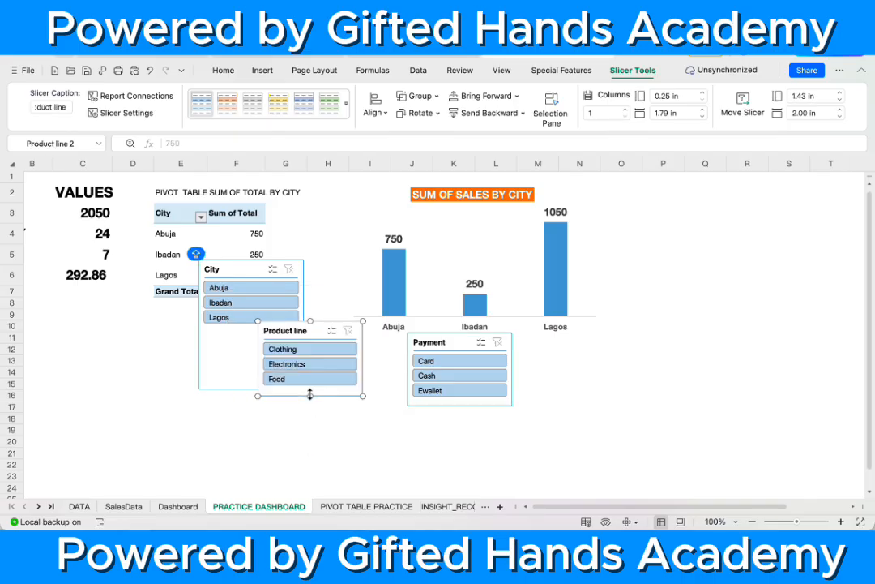
# Step: Shorten the City slicer to about 1.36 in and place it beneath the VALUES column
pyautogui.moveTo(241, 271); pyautogui.dragTo(154, 319)
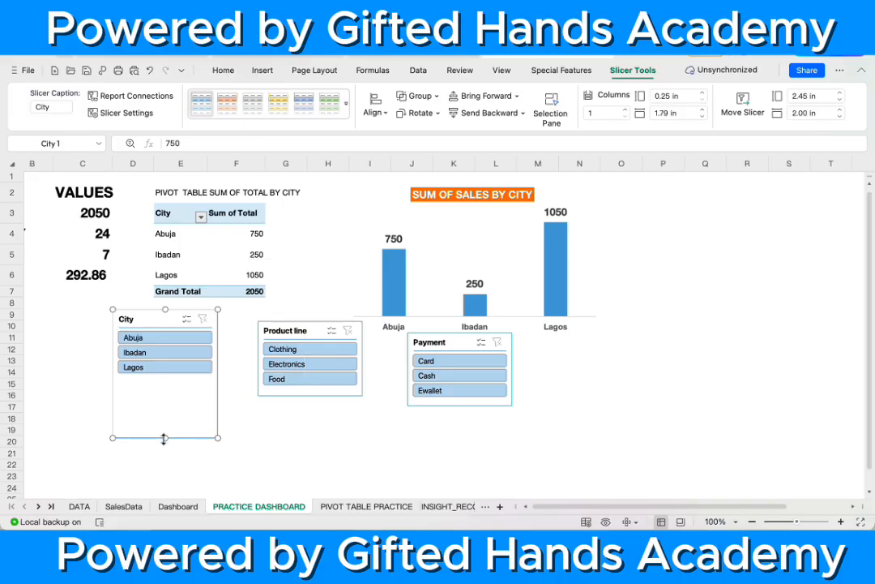
pyautogui.moveTo(163, 437); pyautogui.dragTo(161, 384)
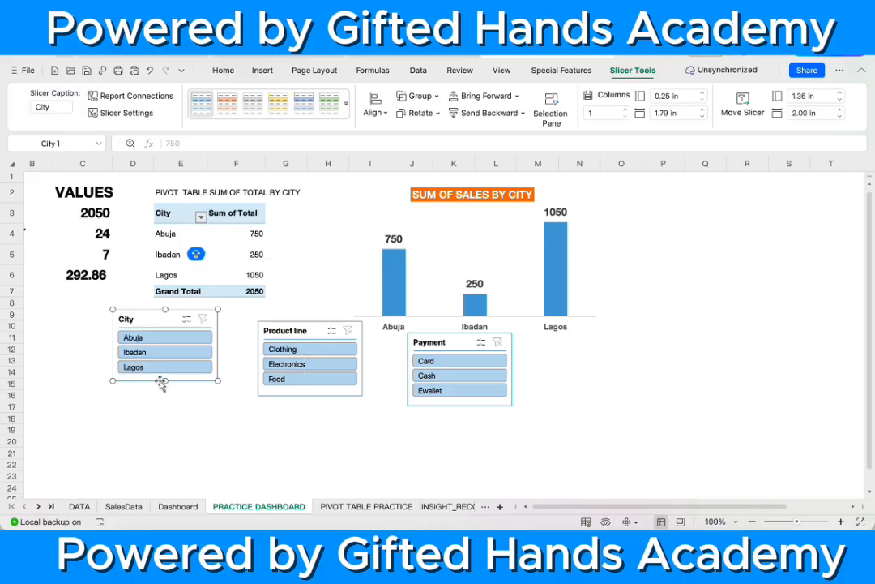
pyautogui.moveTo(157, 317); pyautogui.dragTo(88, 308)
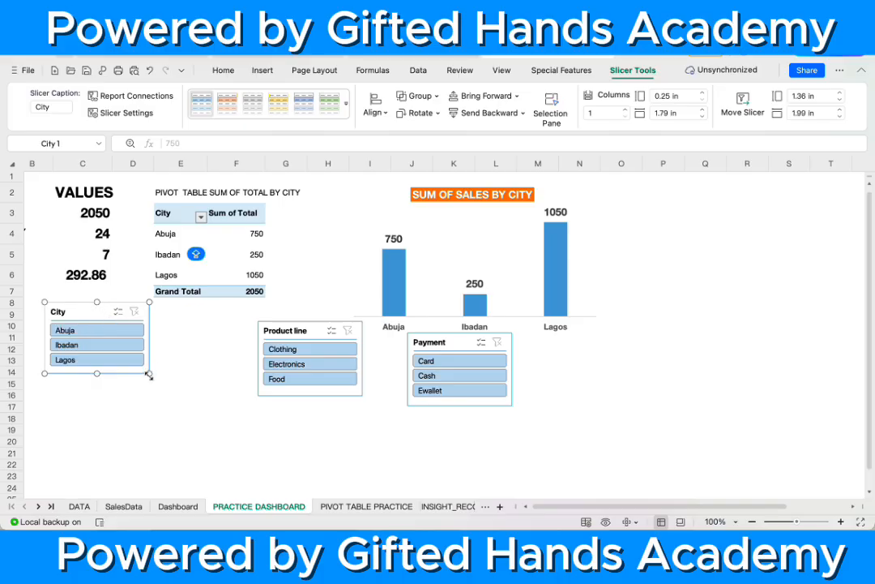
# Step: Stack the City and Product line slicers under the KPI labels in column A, and place the Payment slicer beside Product line
pyautogui.moveTo(301, 331); pyautogui.dragTo(88, 387)
pyautogui.moveTo(455, 342); pyautogui.dragTo(211, 393)
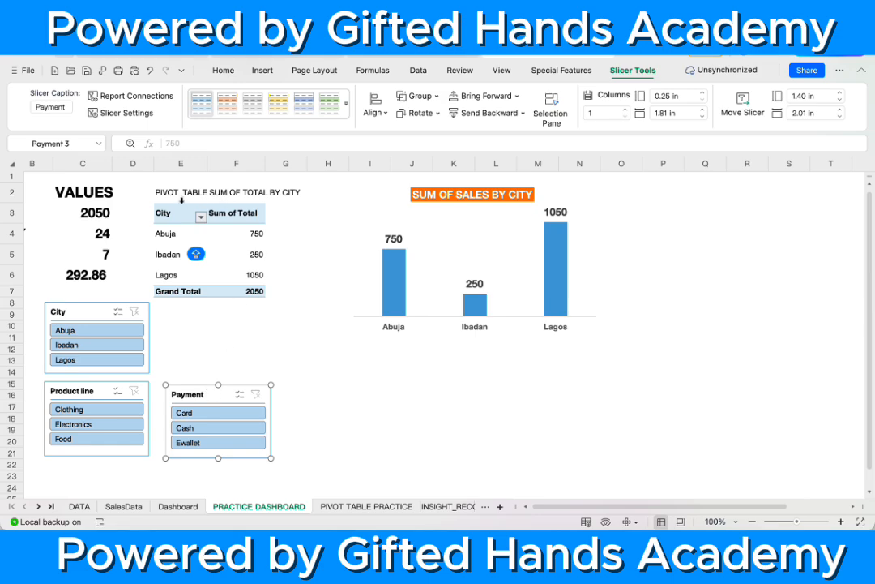
pyautogui.click(185, 233)
pyautogui.click(167, 189)
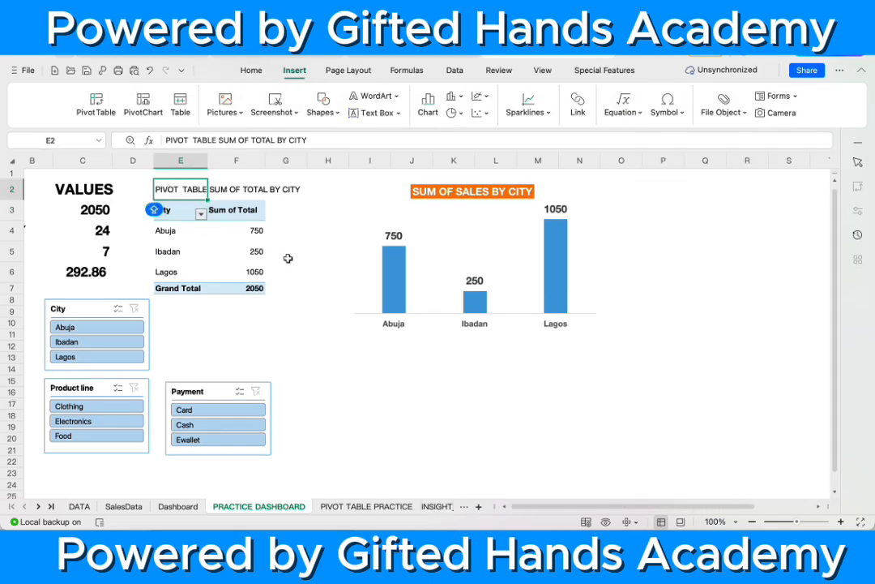
pyautogui.hscroll(-3, 287, 258)
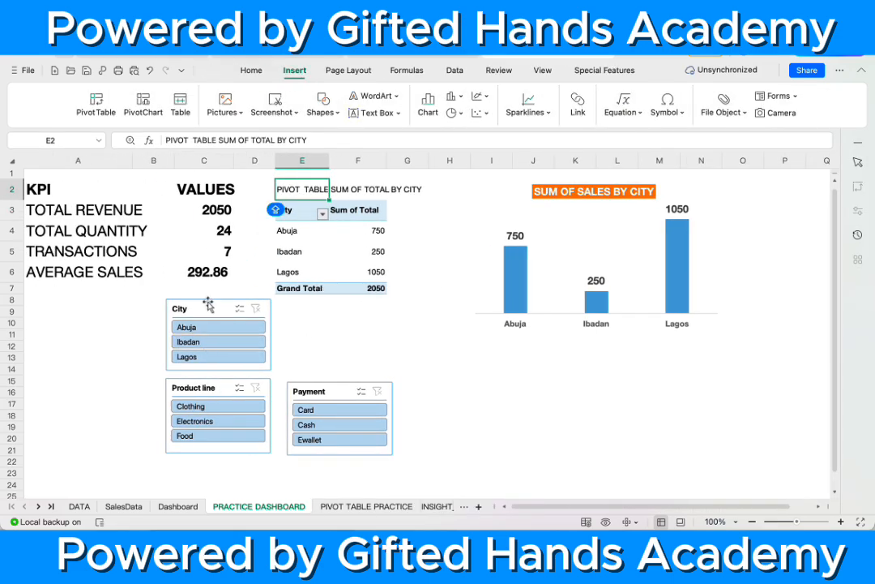
pyautogui.moveTo(210, 309); pyautogui.dragTo(74, 324)
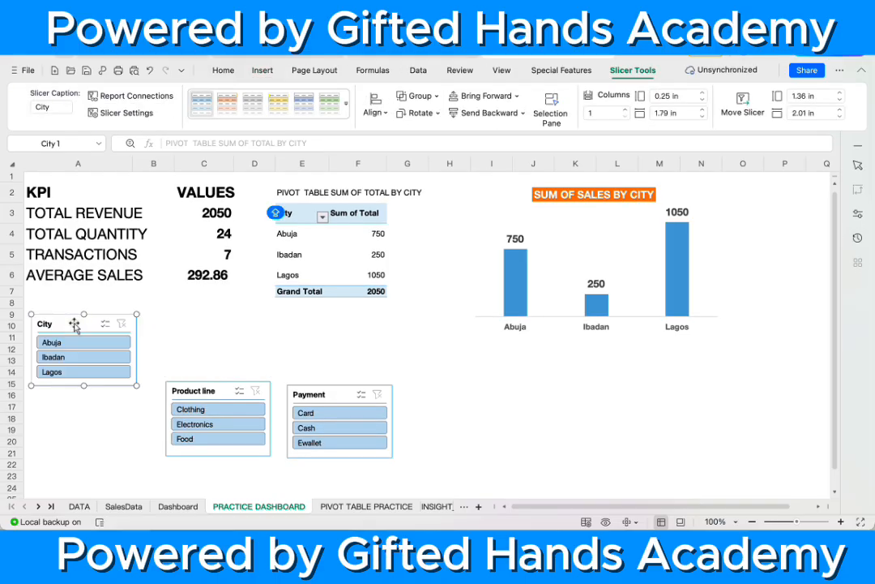
pyautogui.moveTo(213, 387); pyautogui.dragTo(79, 399)
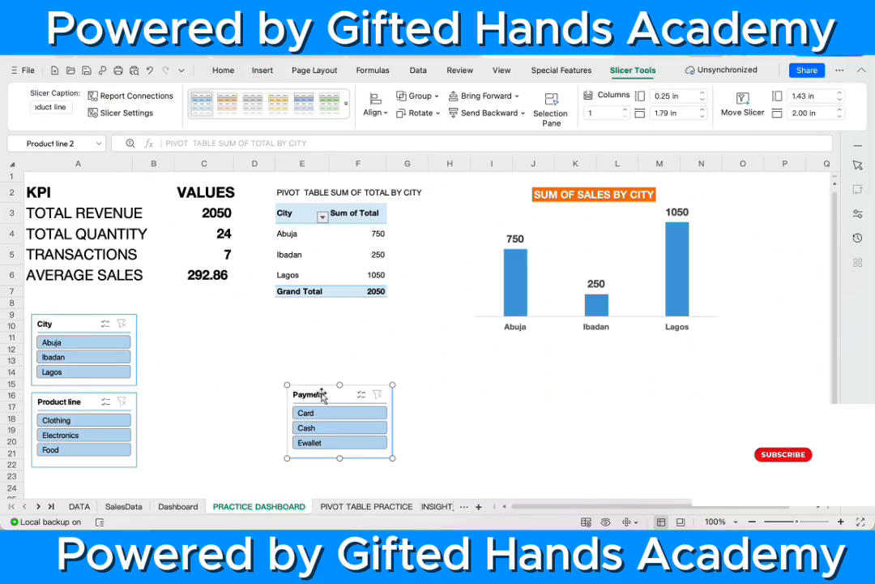
pyautogui.moveTo(285, 395); pyautogui.dragTo(187, 406)
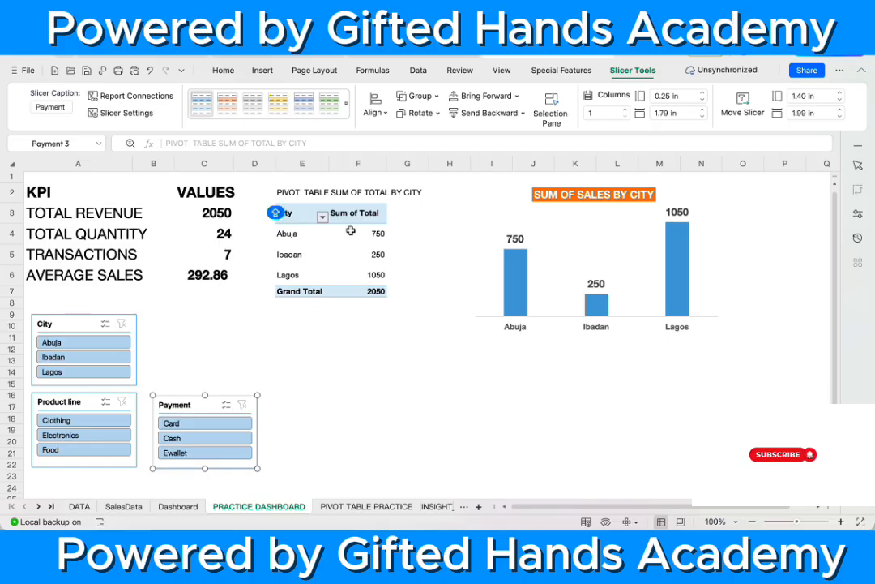
# Step: Cut the range E2:G7 holding the city pivot table and its title, ready for relocation
pyautogui.click(333, 197)
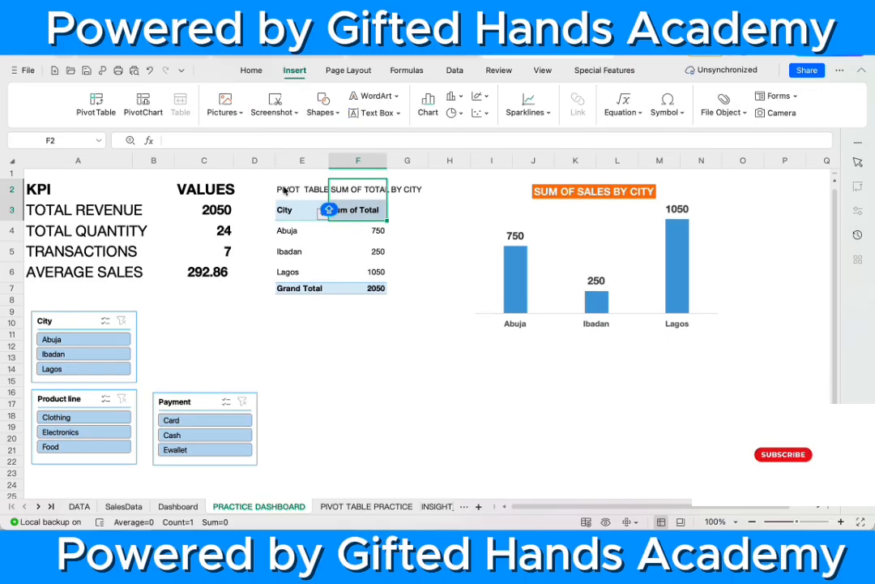
pyautogui.moveTo(279, 189); pyautogui.dragTo(398, 294)
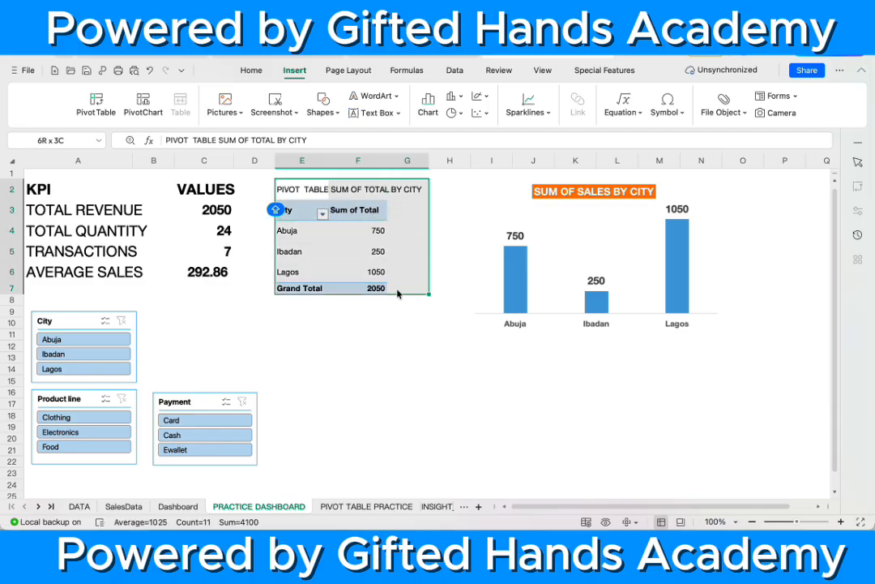
pyautogui.hotkey('ctrl', 'c')
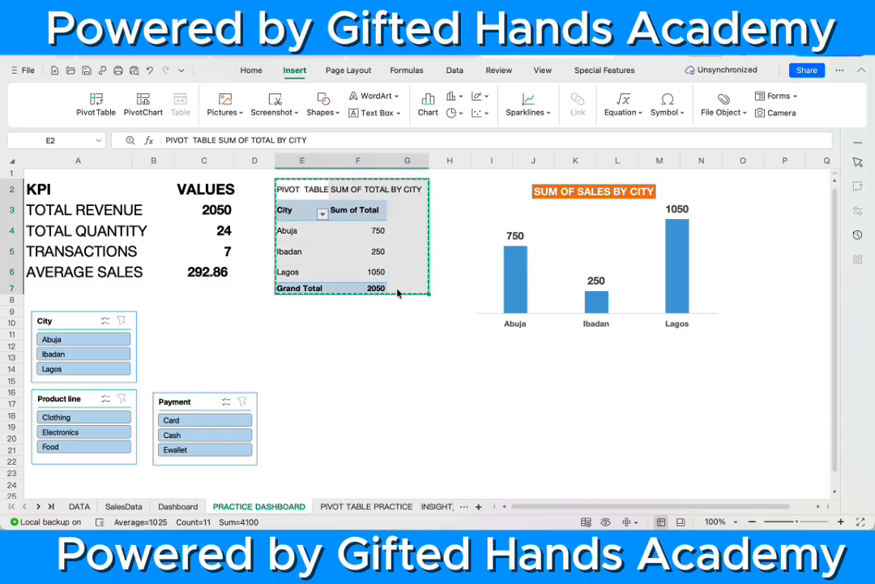
# Step: Try placing the cut pivot table at C8 and at B9, undoing each placement
pyautogui.click(188, 305)
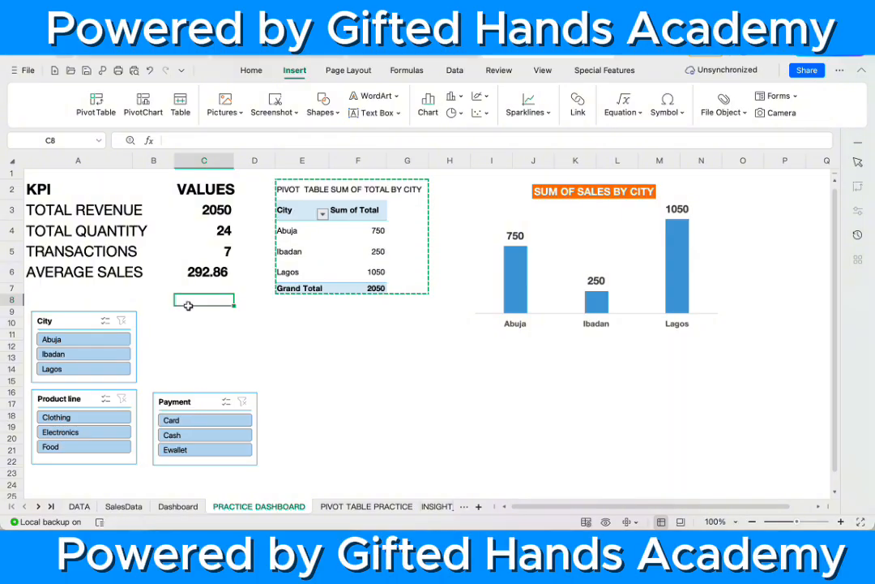
pyautogui.hotkey('ctrl', 'v')
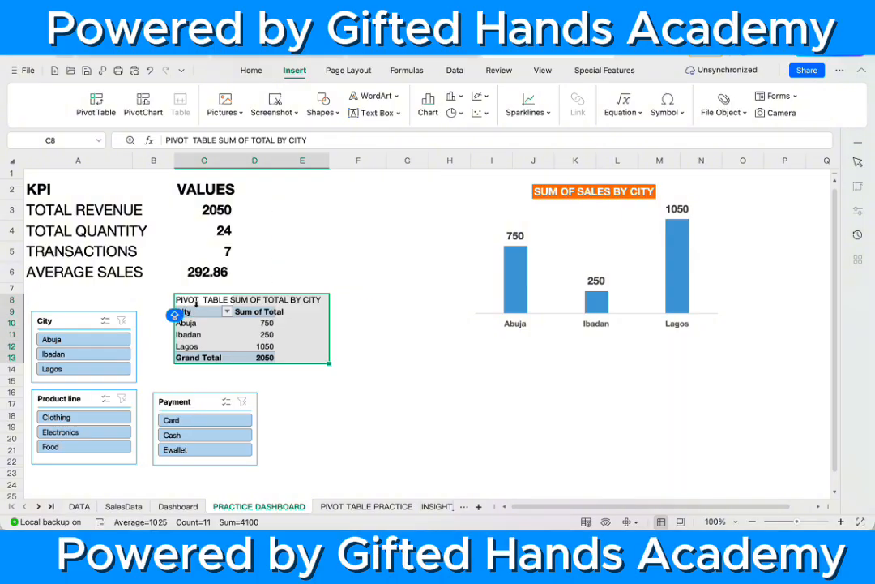
pyautogui.hotkey('ctrl', 'z')
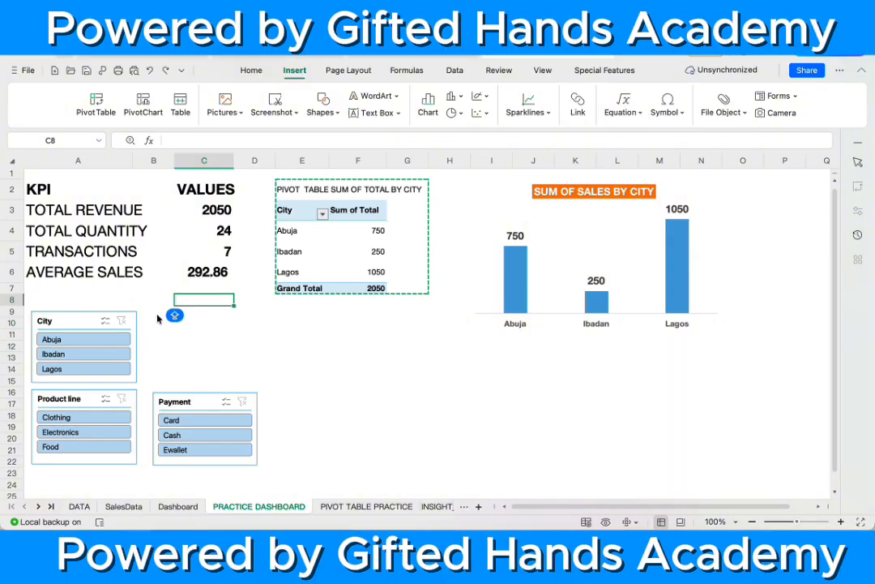
pyautogui.click(158, 315)
pyautogui.hotkey('ctrl', 'v')
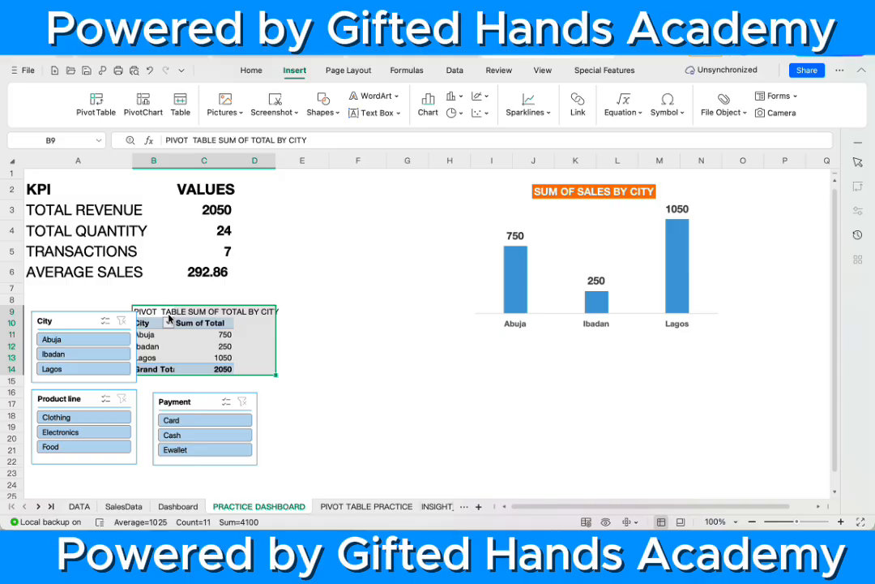
pyautogui.hotkey('ctrl', 'z')
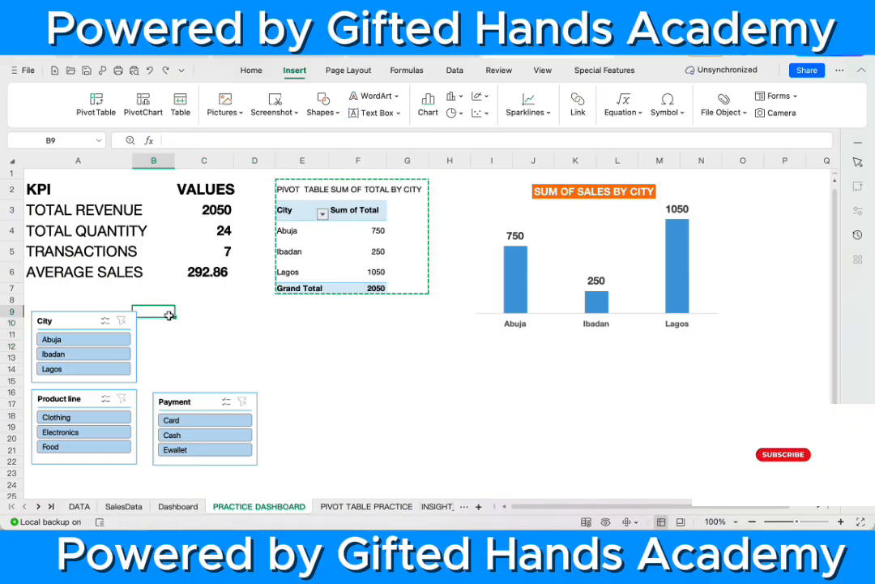
# Step: Paste the pivot table with its title at C9 and align the Payment slicer beneath it
pyautogui.click(194, 314)
pyautogui.hotkey('ctrl', 'v')
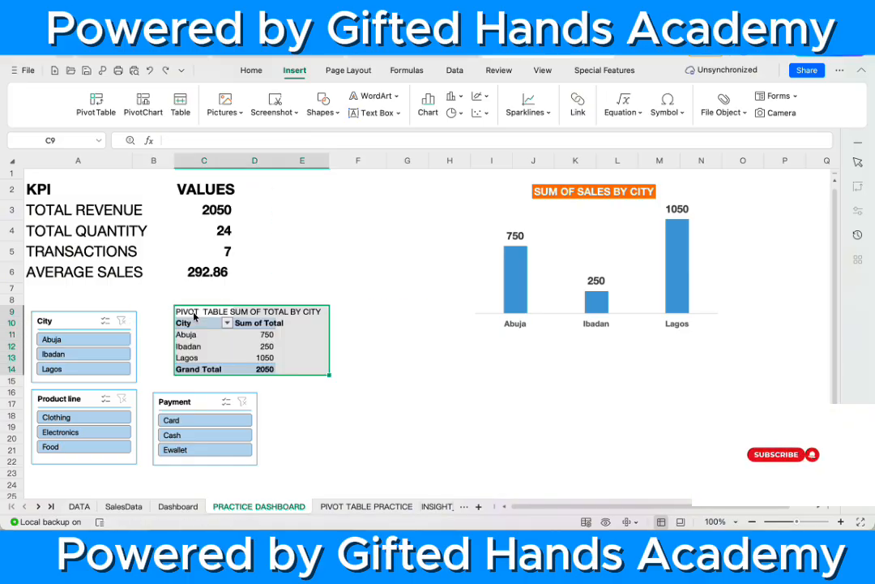
pyautogui.click(333, 379)
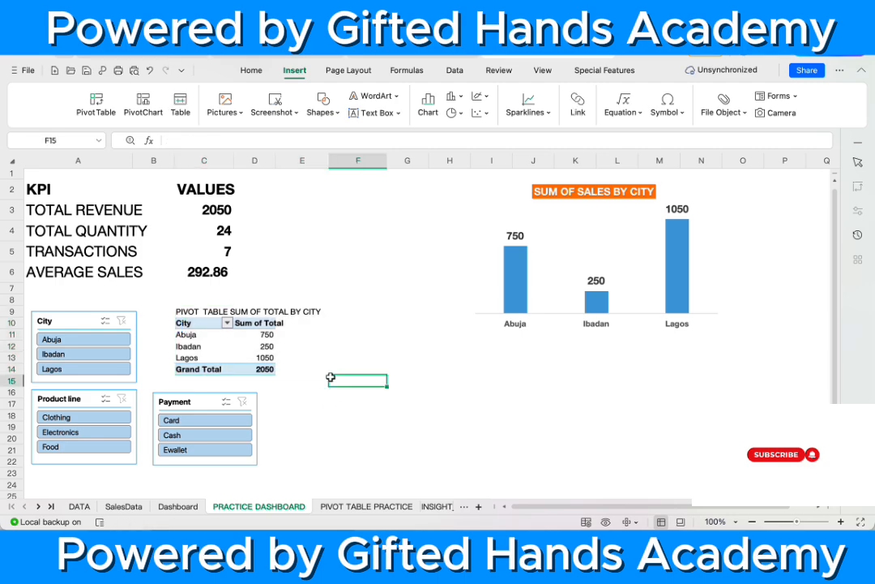
pyautogui.click(199, 395)
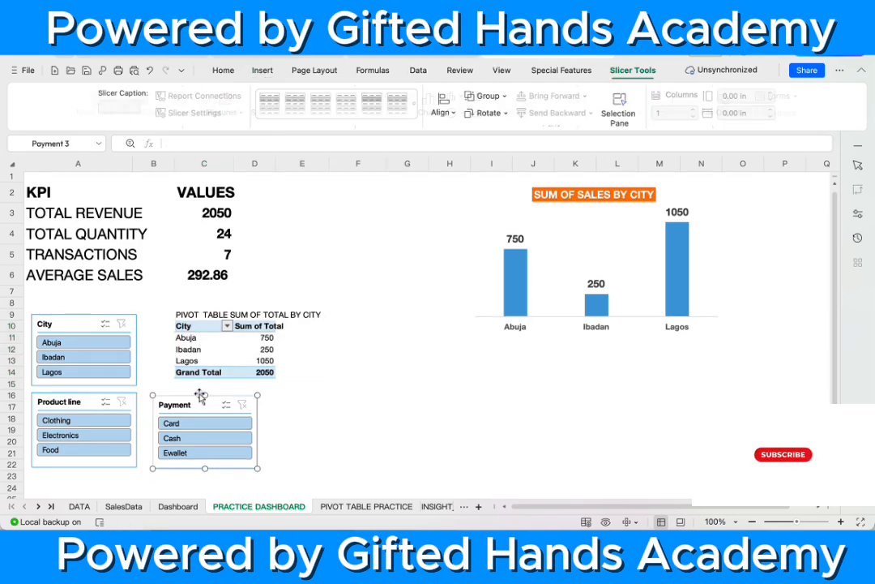
pyautogui.moveTo(201, 396); pyautogui.dragTo(217, 398)
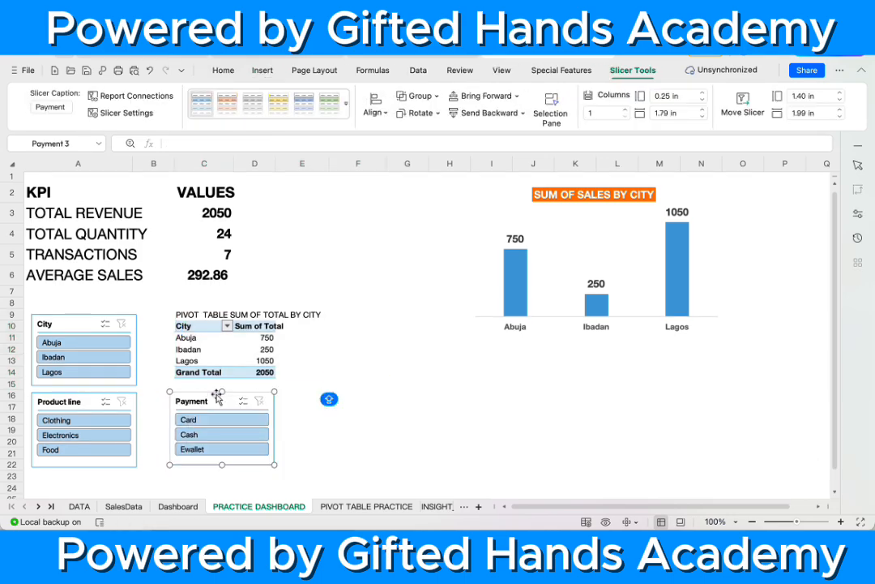
# Step: Move the sum-of-sales-by-city chart to start at column F beside the KPI values, and enlarge it down to about row 20
pyautogui.click(565, 212)
pyautogui.moveTo(539, 194); pyautogui.dragTo(412, 201)
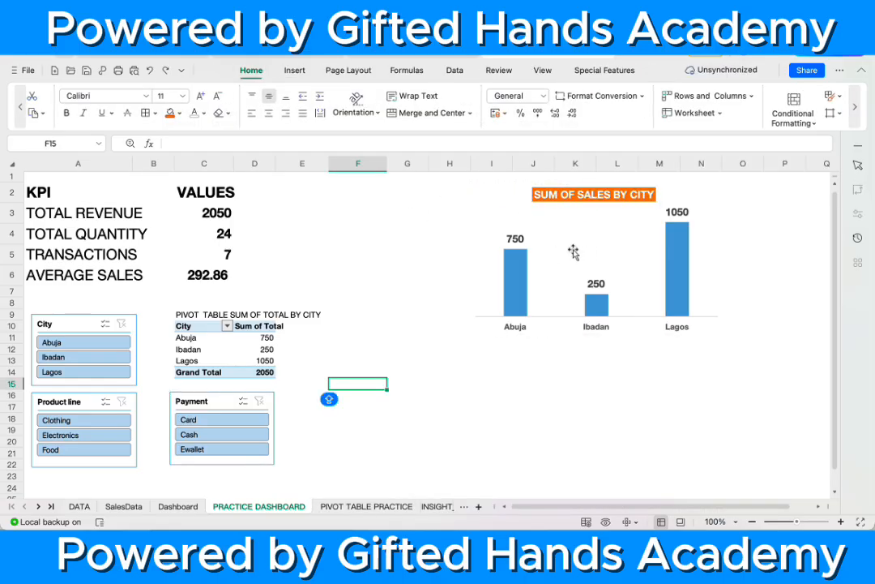
pyautogui.click(524, 221)
pyautogui.moveTo(506, 212); pyautogui.dragTo(376, 201)
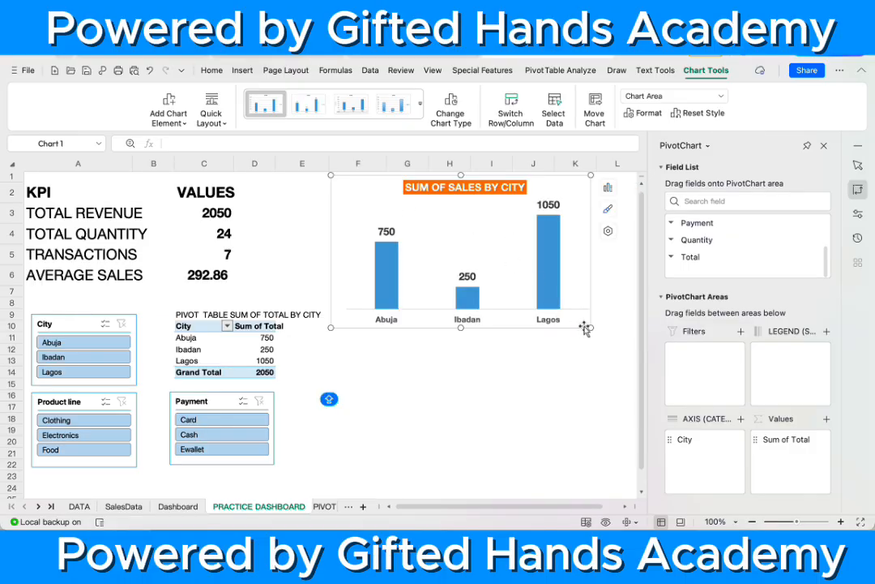
pyautogui.moveTo(589, 326); pyautogui.dragTo(633, 439)
pyautogui.click(573, 475)
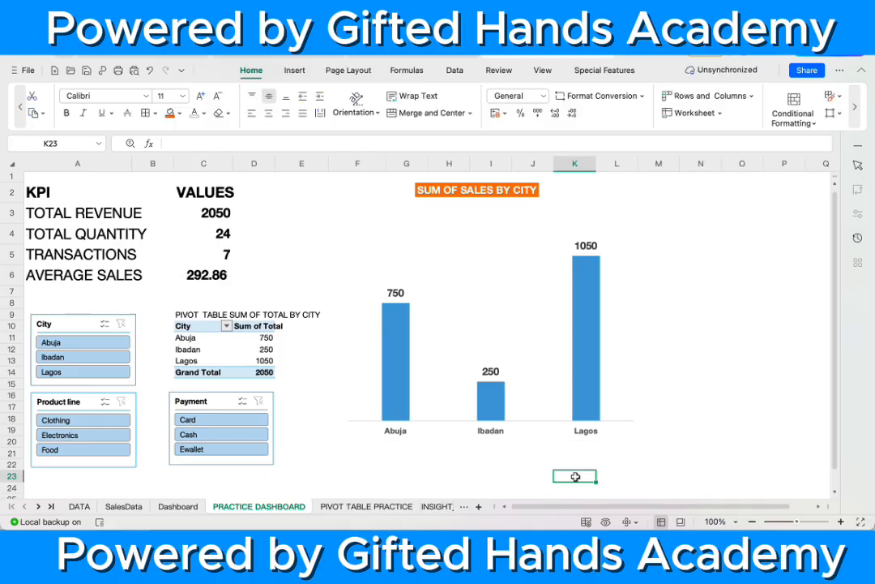
# Step: Shorten the sales-by-city chart to end at about row 15 and widen it slightly
pyautogui.scroll(-1, 574, 475)
pyautogui.click(537, 342)
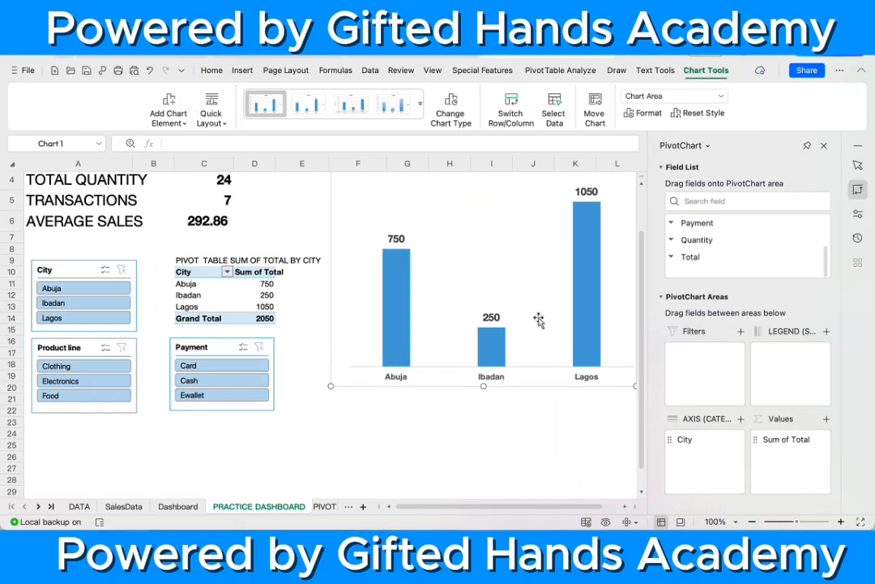
pyautogui.hscroll(1, 624, 382)
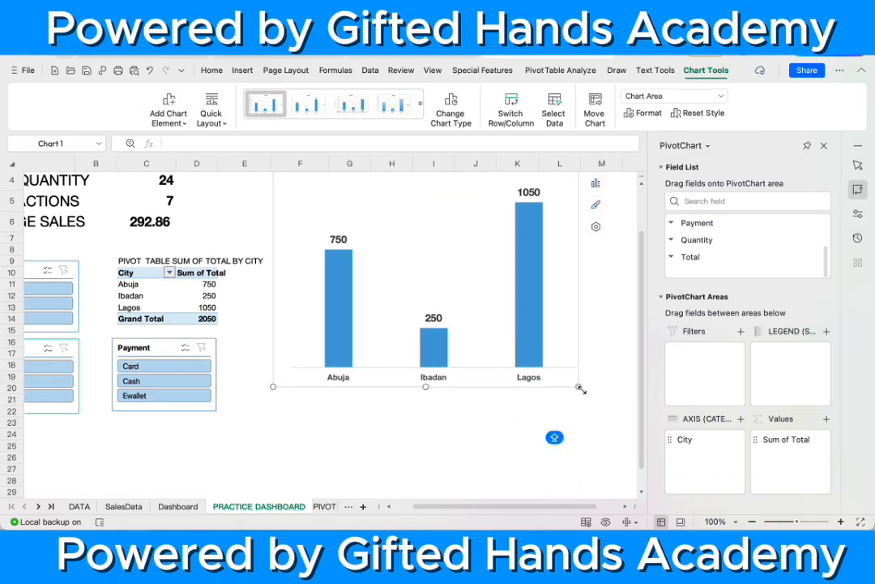
pyautogui.moveTo(579, 386); pyautogui.dragTo(592, 337)
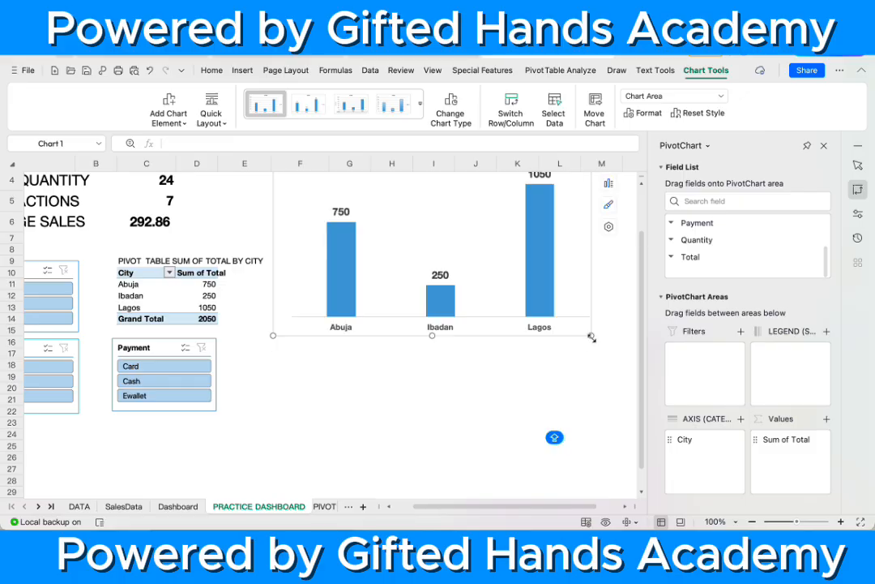
pyautogui.hscroll(-2, 391, 370)
pyautogui.scroll(1, 391, 370)
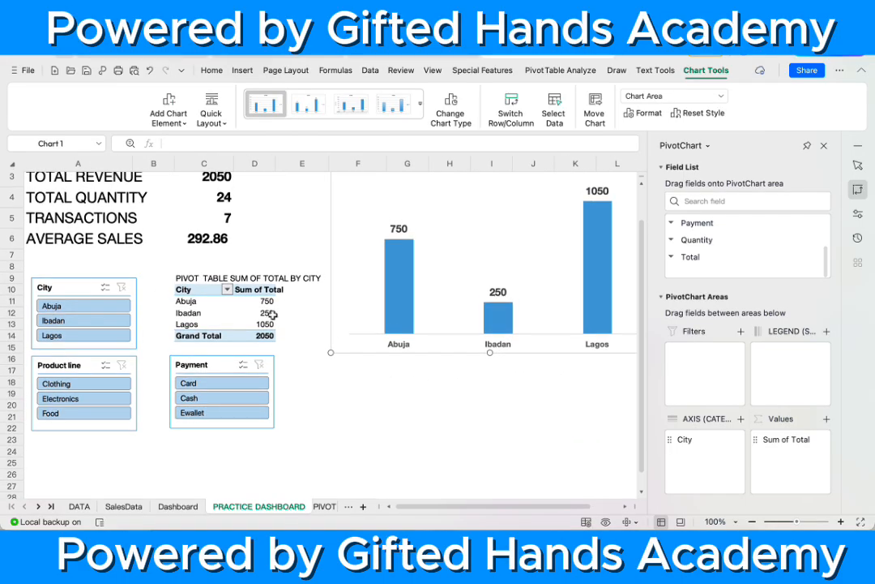
pyautogui.scroll(2, 293, 385)
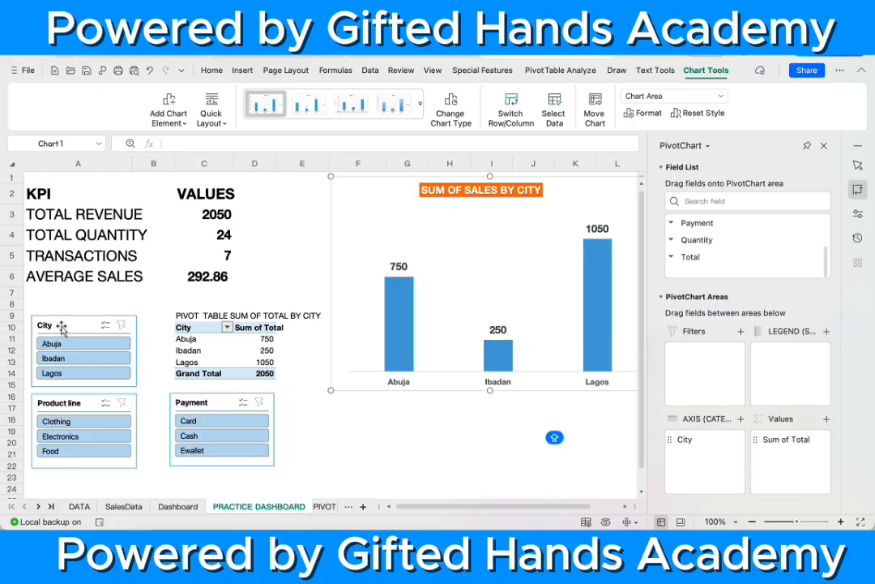
# Step: Check the practice layout against the Dashboard sheet, and clear the City and Payment slicer filters on the practice dashboard
pyautogui.click(177, 506)
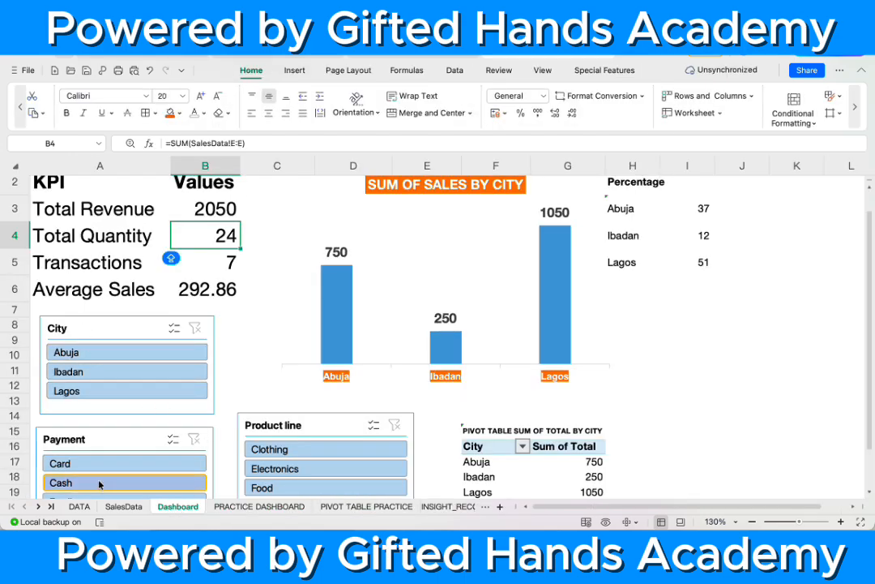
pyautogui.click(246, 507)
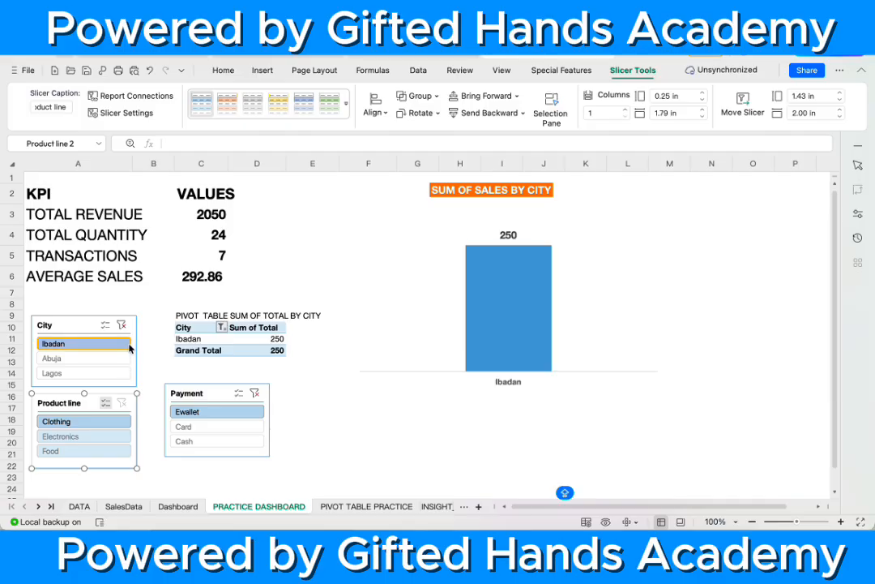
pyautogui.click(121, 325)
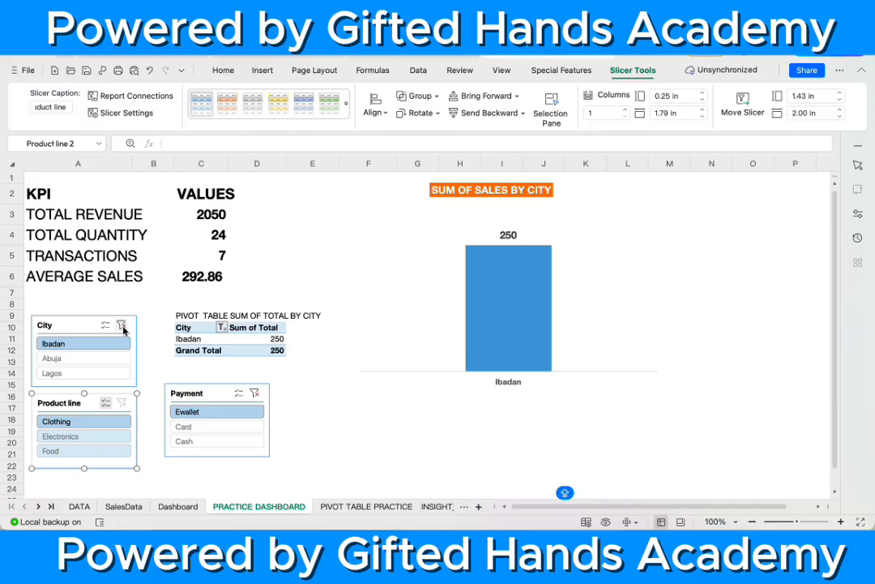
pyautogui.click(254, 394)
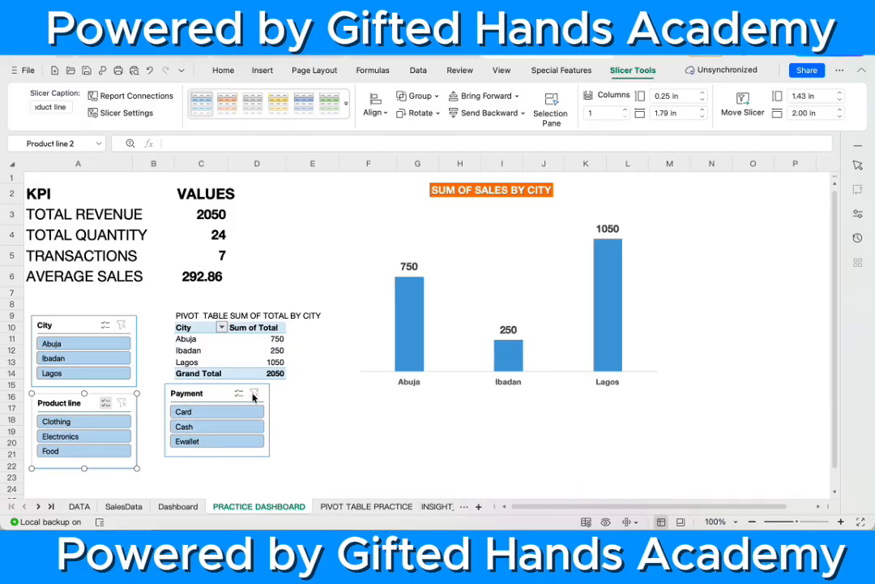
# Step: Test the Product line slicer by toggling Electronics and Clothing, ending with only Clothing and Food selected
pyautogui.click(76, 435)
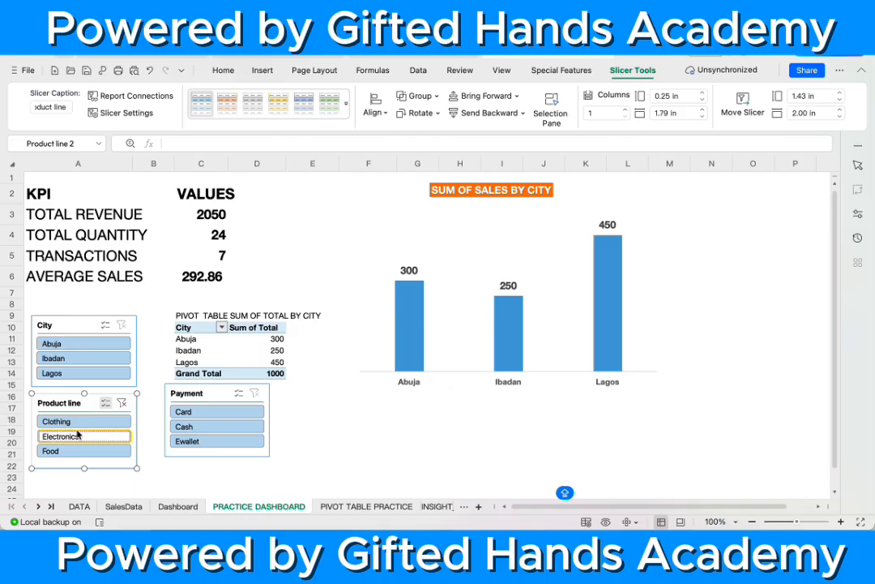
pyautogui.click(58, 420)
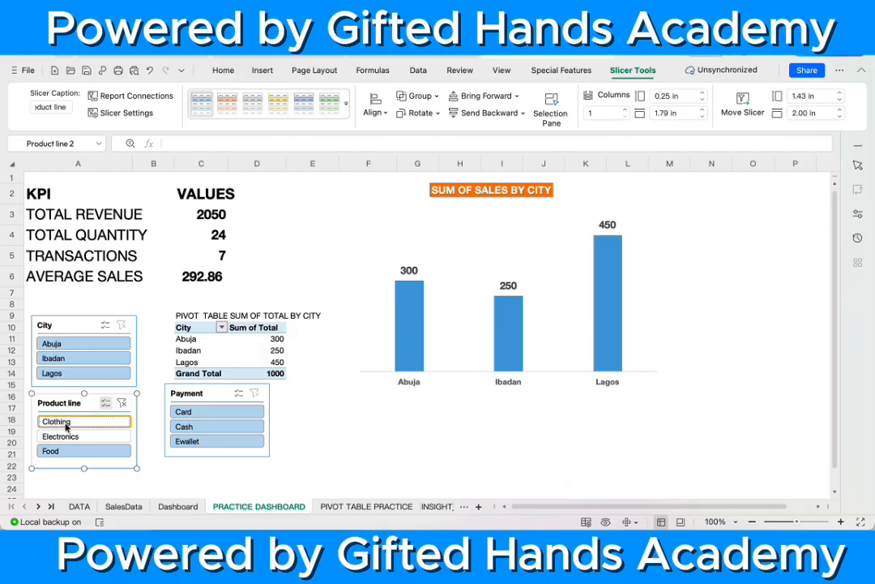
pyautogui.click(68, 436)
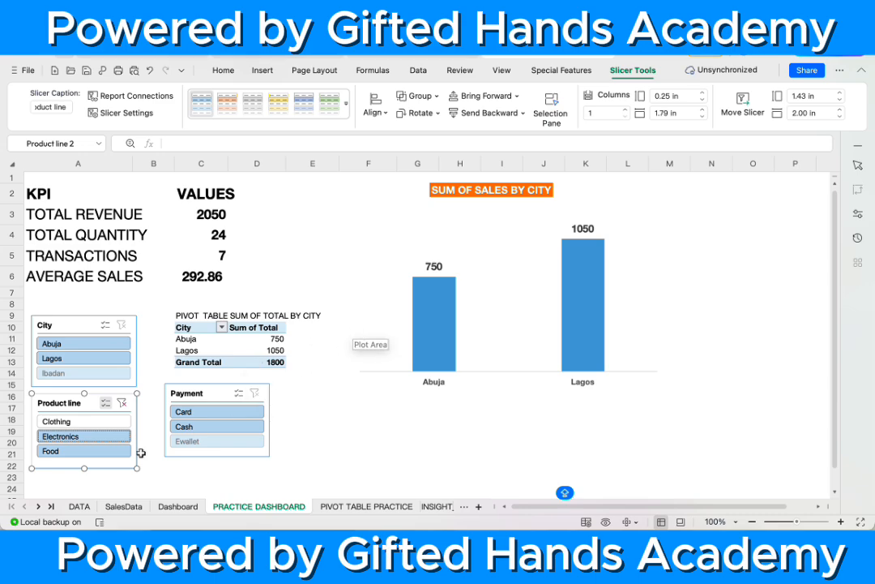
pyautogui.click(81, 443)
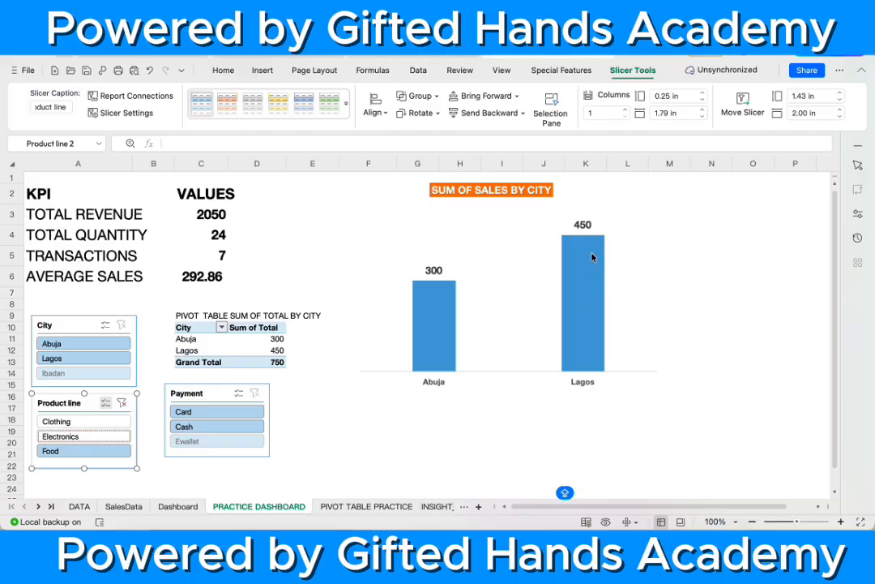
pyautogui.click(72, 420)
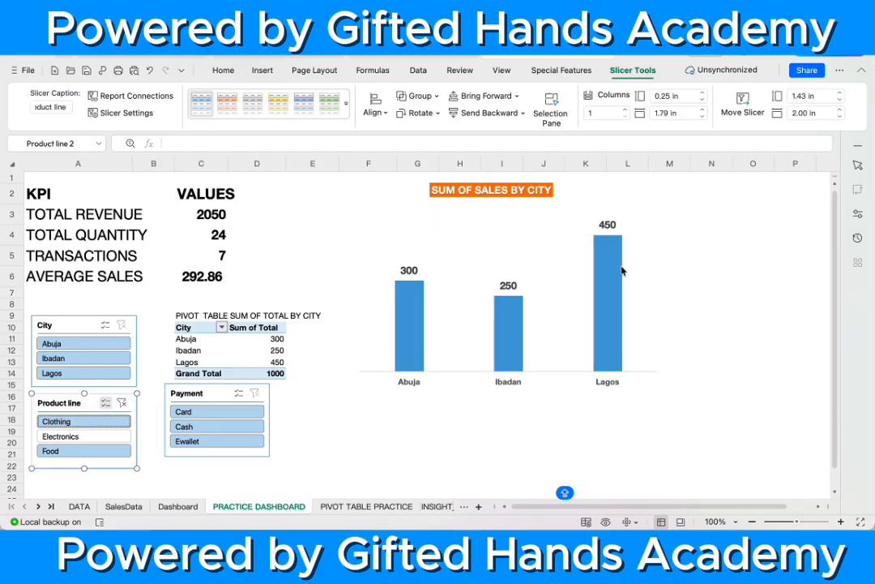
# Step: Test the Product line slicer with Food only, Electronics and Food, Electronics only and Clothing only, finishing with all product lines selected
pyautogui.moveTo(621, 272)
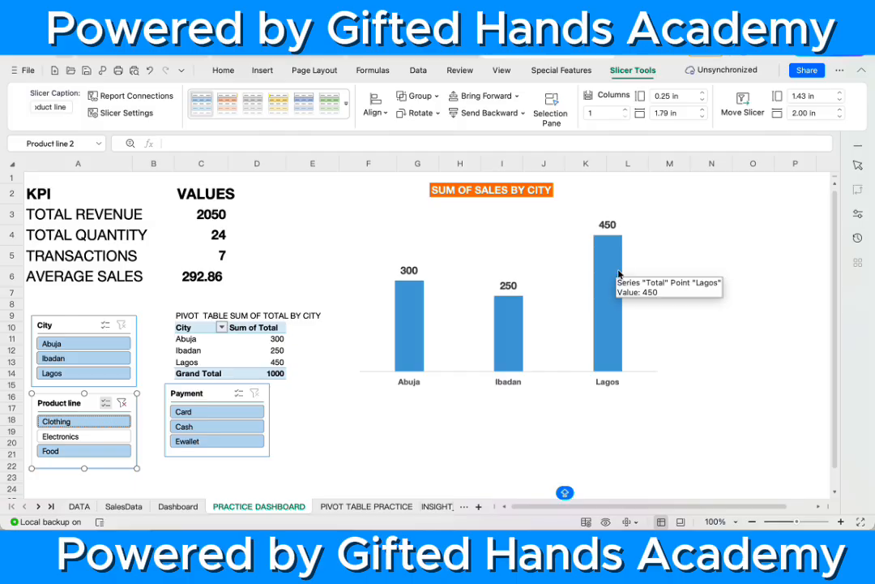
pyautogui.moveTo(504, 339)
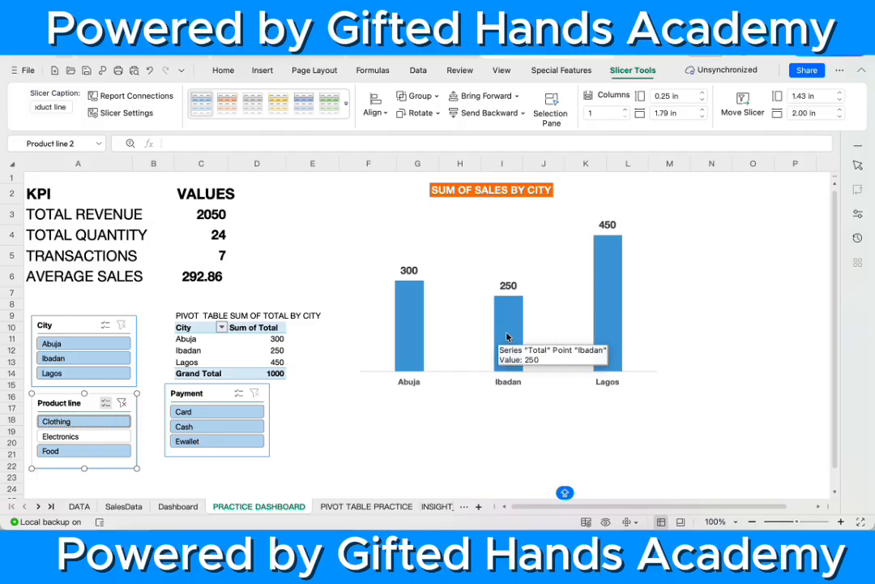
pyautogui.moveTo(410, 324)
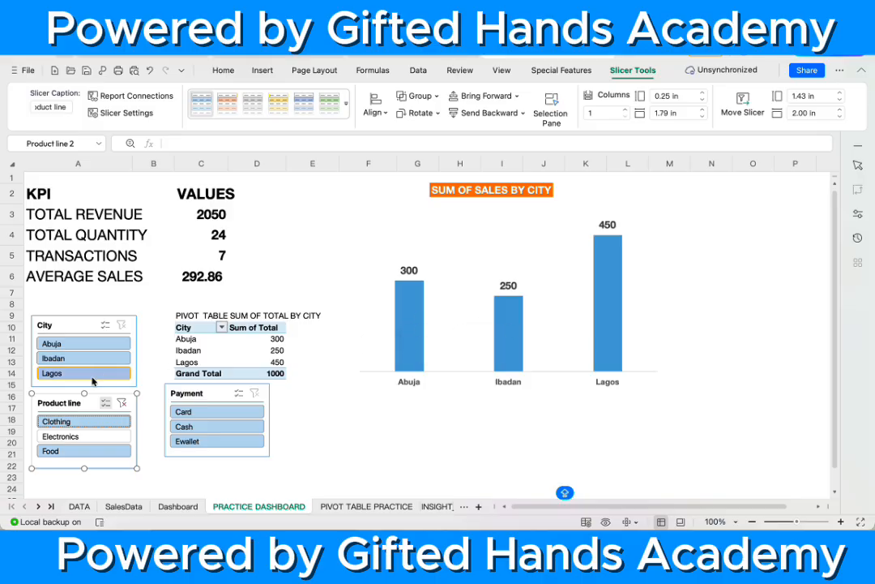
pyautogui.click(71, 422)
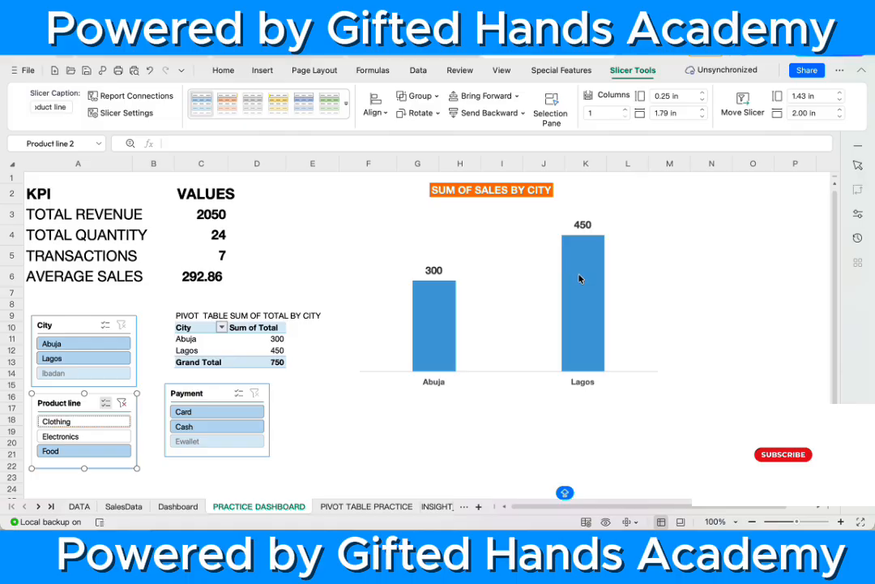
pyautogui.click(73, 436)
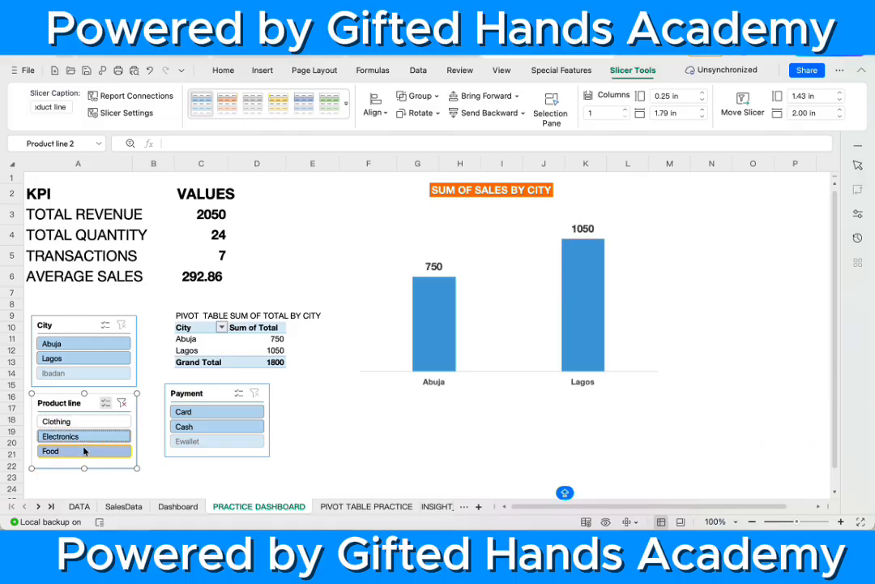
pyautogui.click(86, 452)
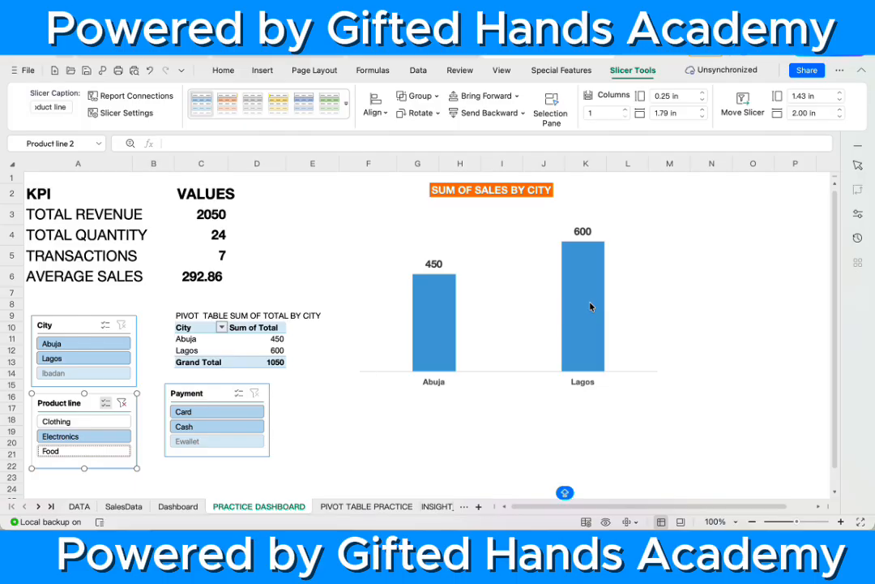
pyautogui.click(77, 422)
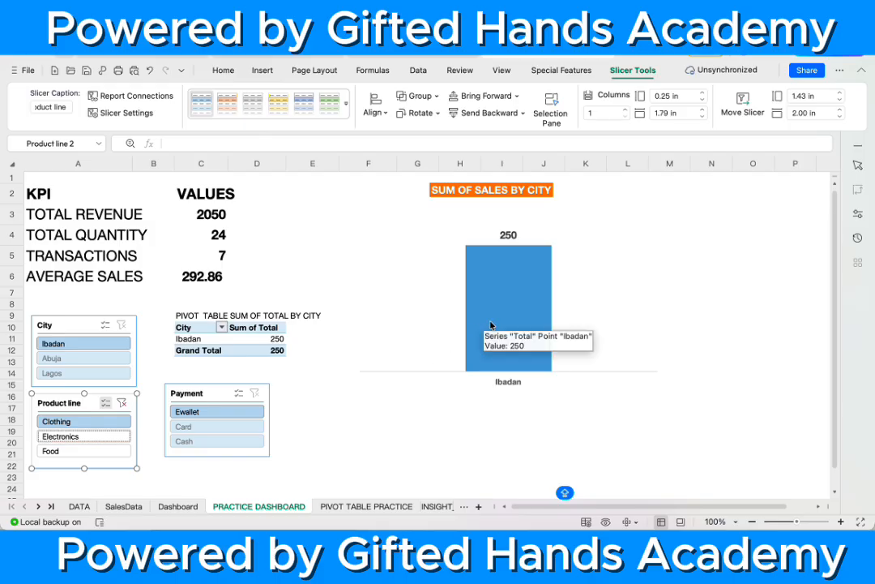
pyautogui.click(384, 456)
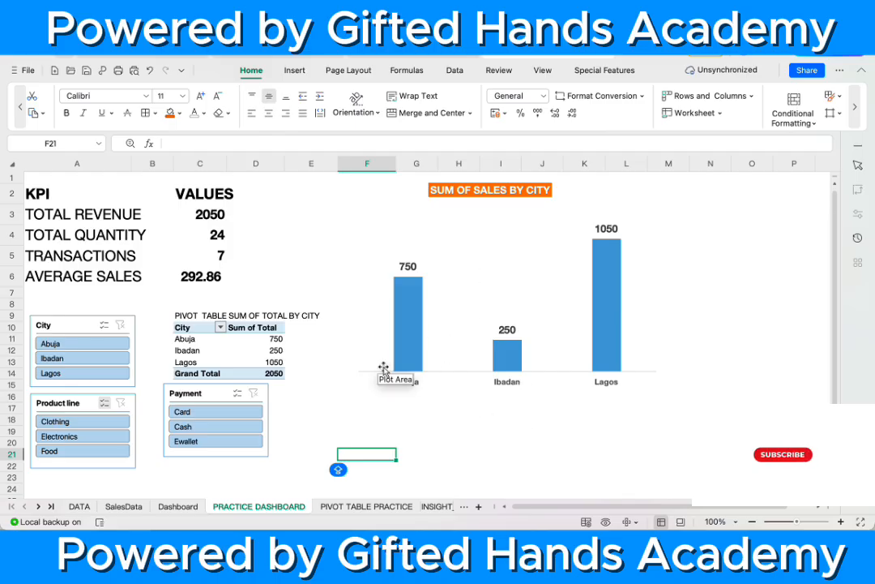
# Step: Review the percentage list on the Dashboard sheet, and enter the heading PERCENTAGE in F16 of the practice dashboard, below the chart
pyautogui.click(176, 505)
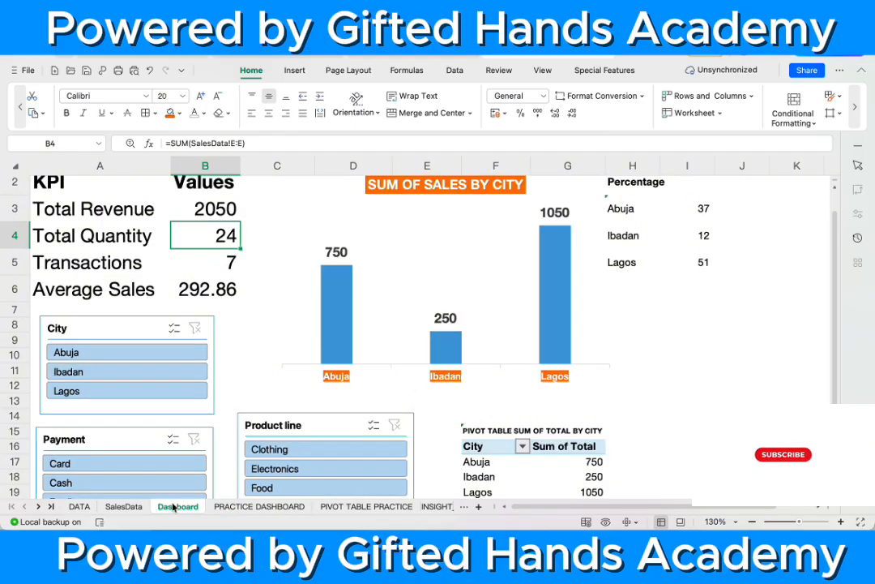
pyautogui.scroll(-2, 502, 373)
pyautogui.hscroll(2, 502, 373)
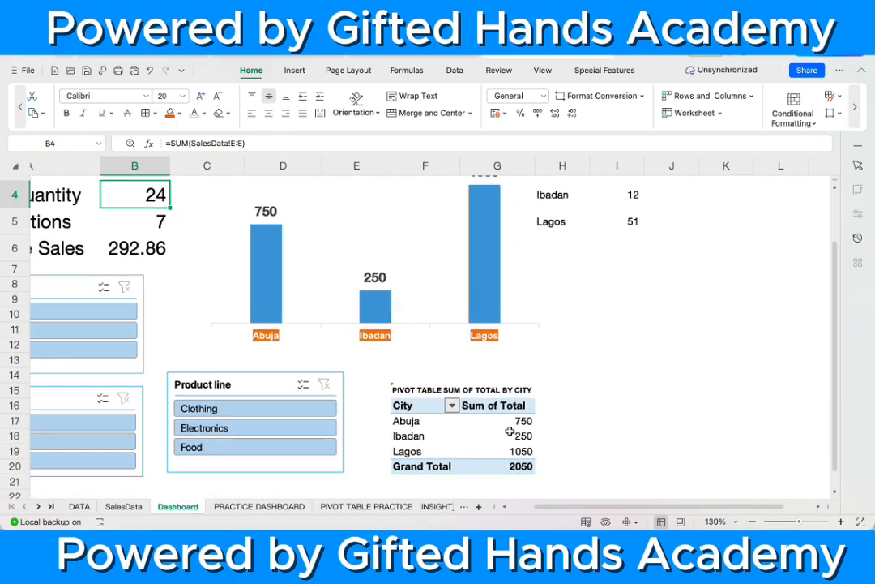
pyautogui.scroll(3, 509, 431)
pyautogui.hscroll(-2, 509, 431)
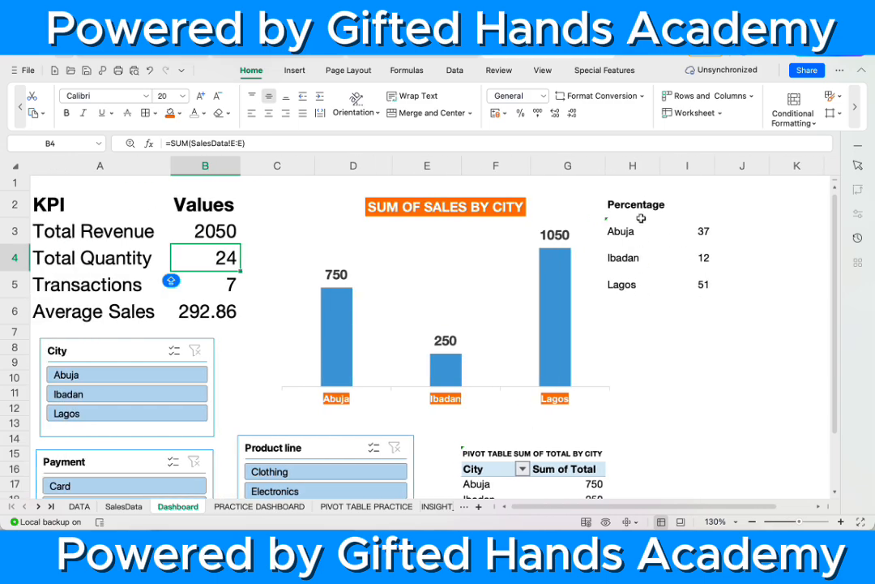
pyautogui.click(273, 505)
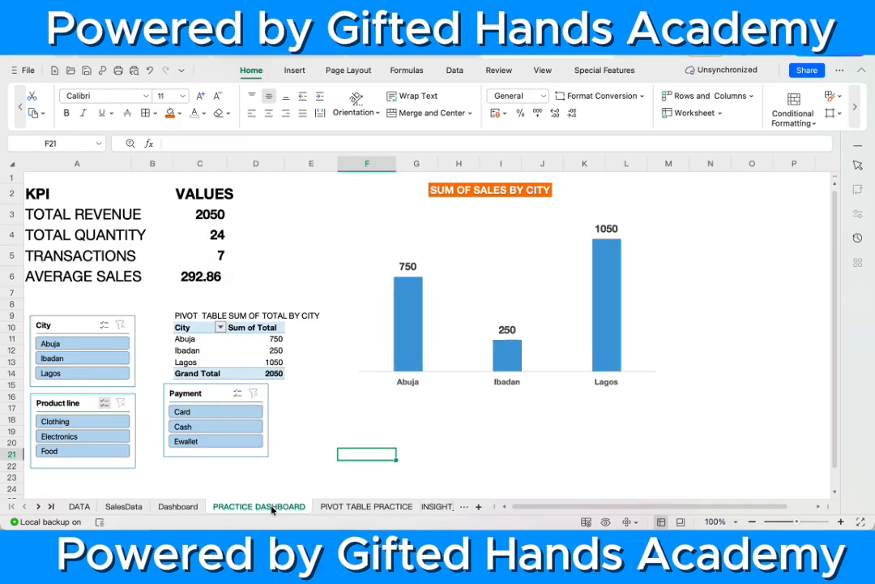
pyautogui.click(374, 407)
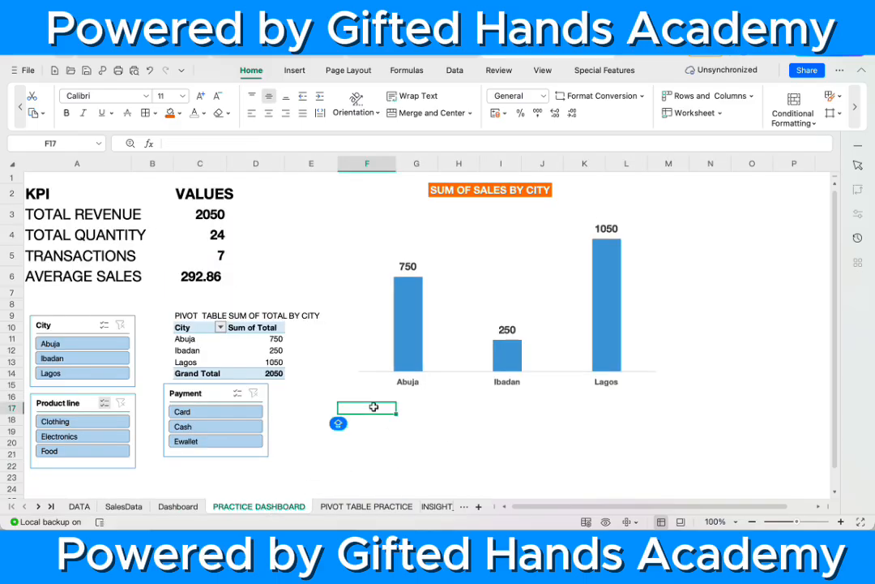
pyautogui.click(378, 397)
pyautogui.write('PE')
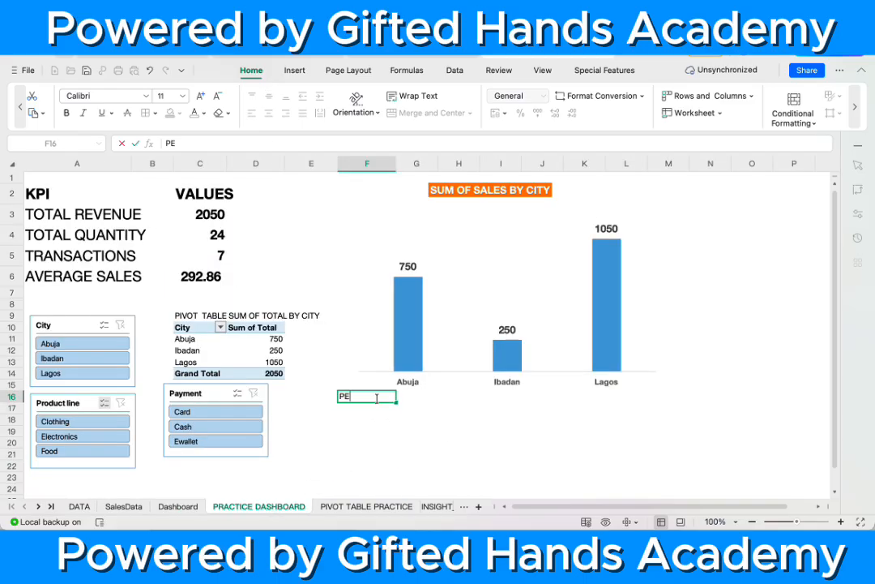
pyautogui.write('RCENTAGE')
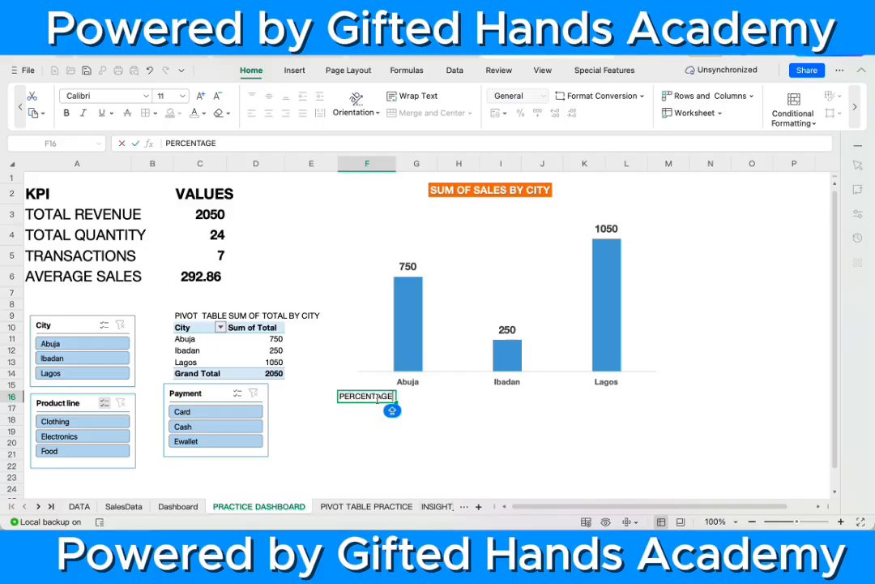
# Step: Check the city order on the Dashboard sheet, and enter ABUJA, IBADAN and LAGOS in F17:F19 of the practice dashboard
pyautogui.click(185, 505)
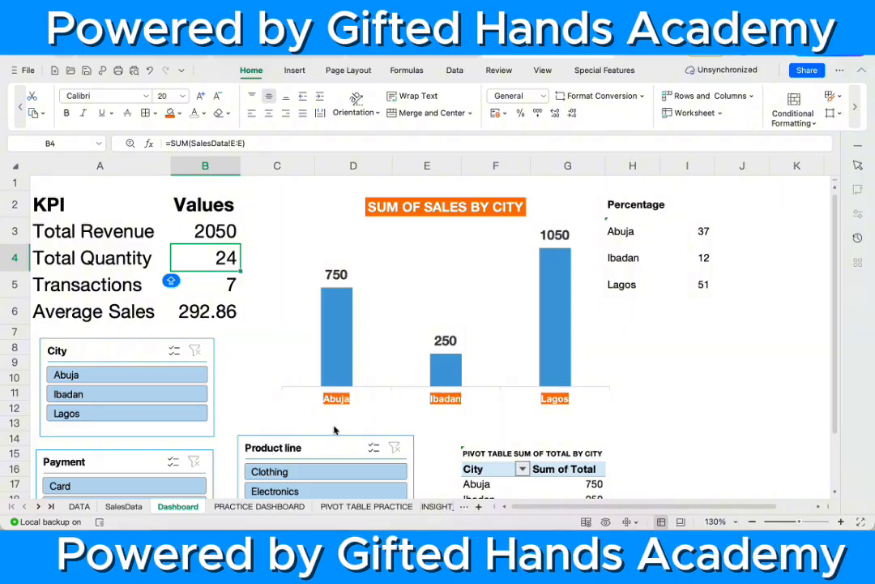
pyautogui.click(288, 508)
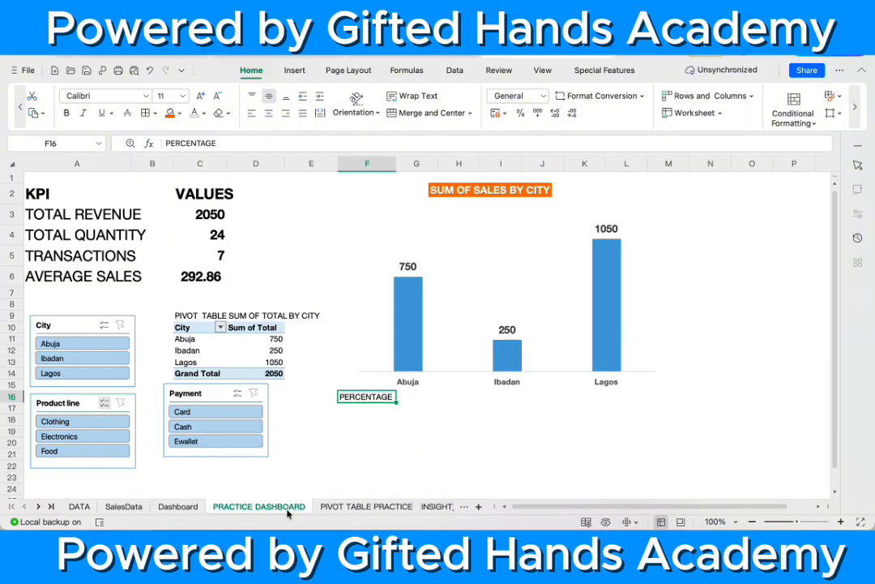
pyautogui.click(356, 410)
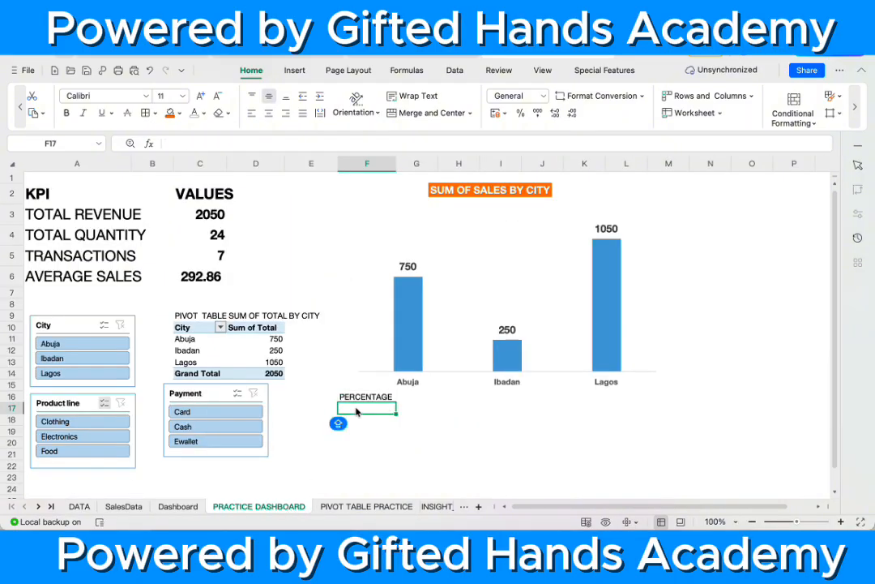
pyautogui.write('ABUJA')
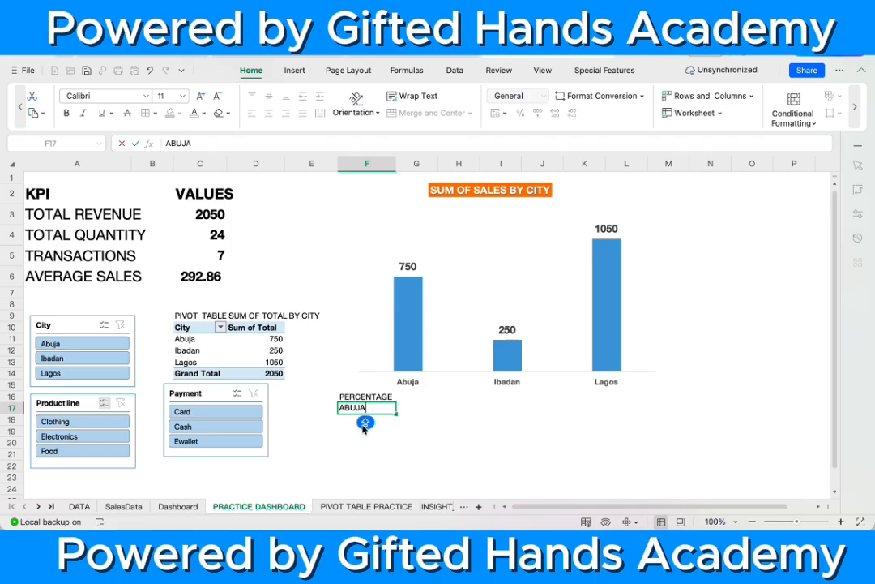
pyautogui.press('Return')
pyautogui.write('IBA')
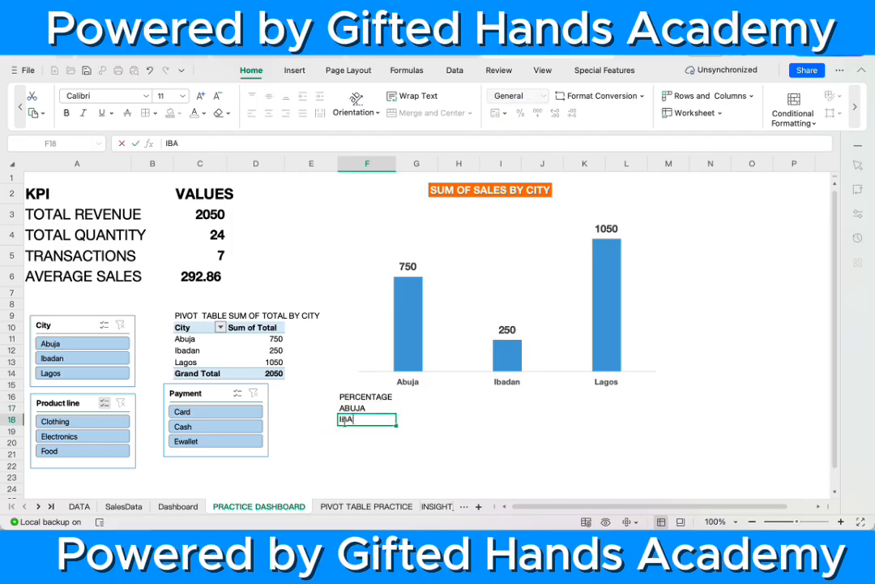
pyautogui.write('DAN')
pyautogui.press('Return')
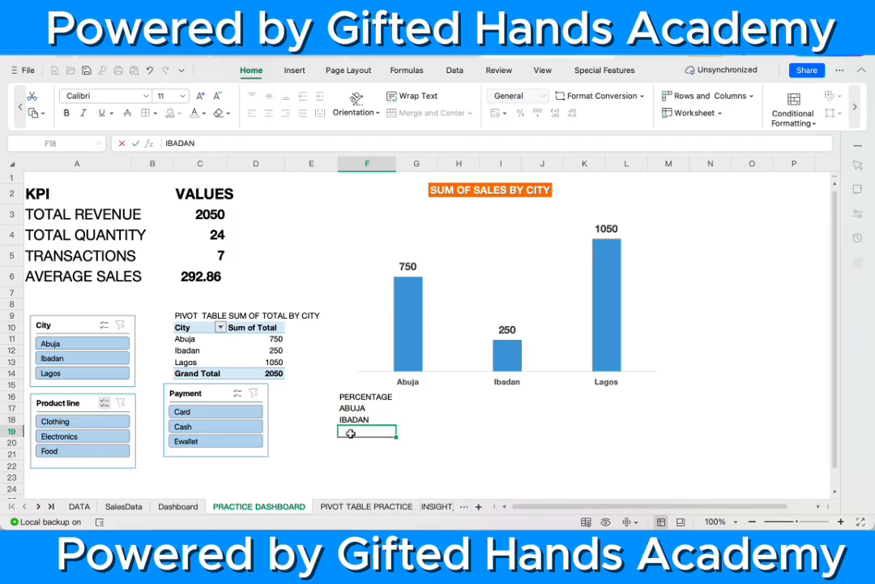
pyautogui.write('LAGOS')
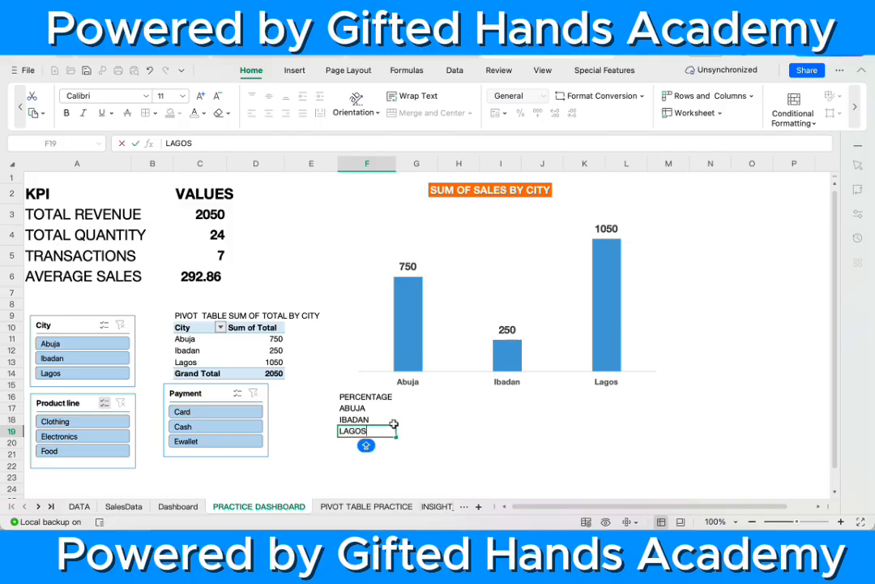
# Step: Copy the sum-of-sales-by-city column chart and paste the duplicate in the empty area from about cell M23
pyautogui.click(501, 313)
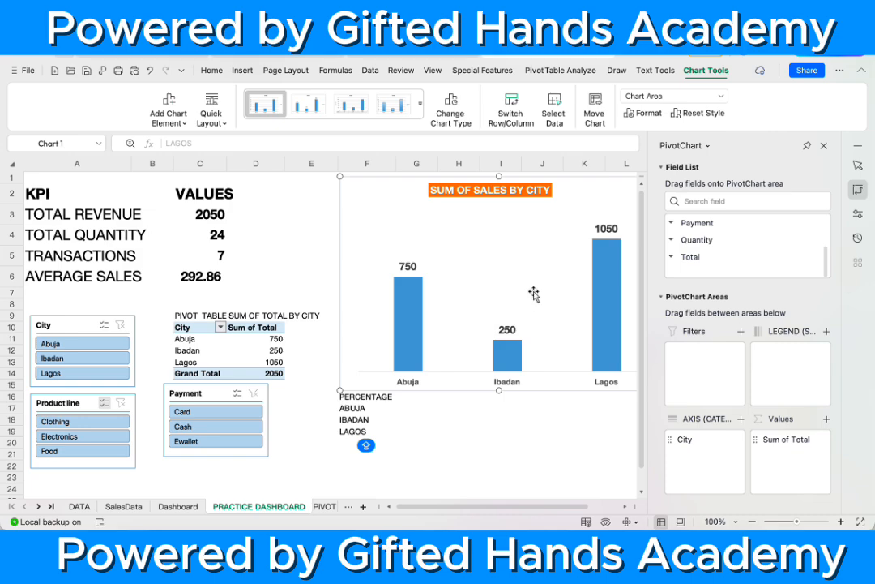
pyautogui.hscroll(3, 553, 399)
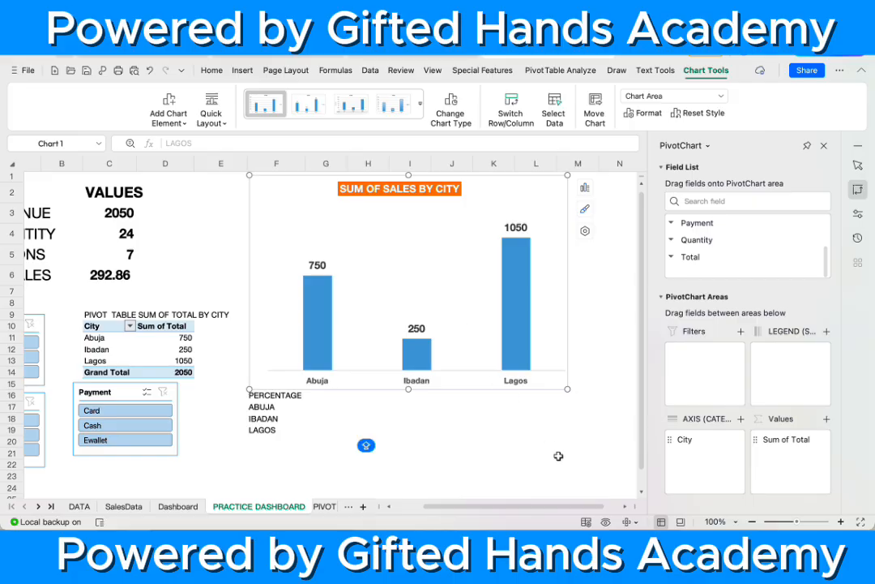
pyautogui.hscroll(3, 558, 456)
pyautogui.scroll(-5, 559, 456)
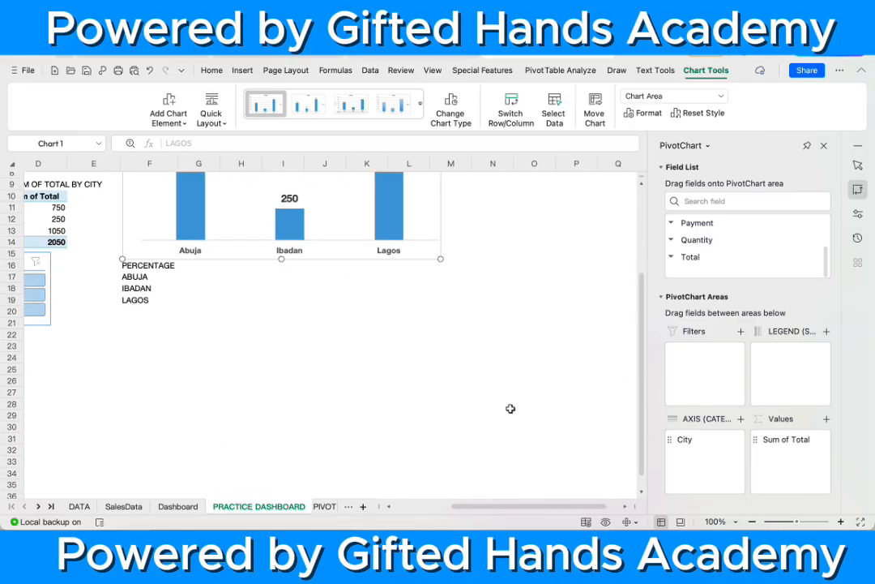
pyautogui.click(452, 352)
pyautogui.hotkey('ctrl', 'v')
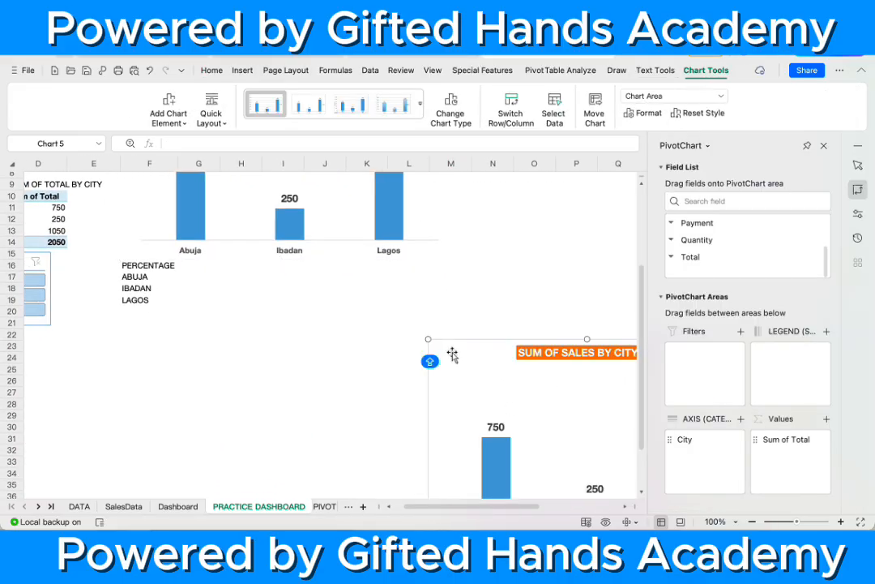
pyautogui.scroll(-3, 452, 354)
pyautogui.hscroll(3, 450, 351)
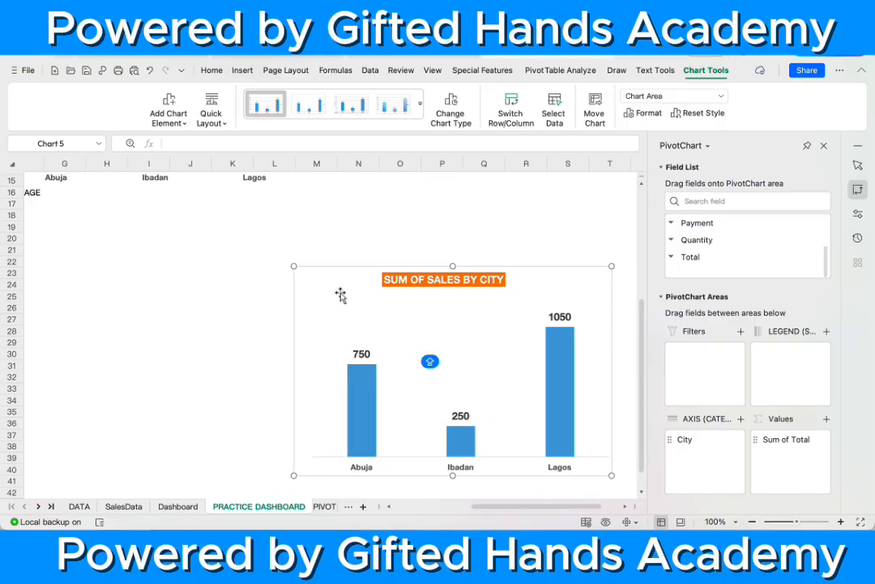
# Step: Change the duplicated sales-by-city chart to a standard Pie chart
pyautogui.click(454, 117)
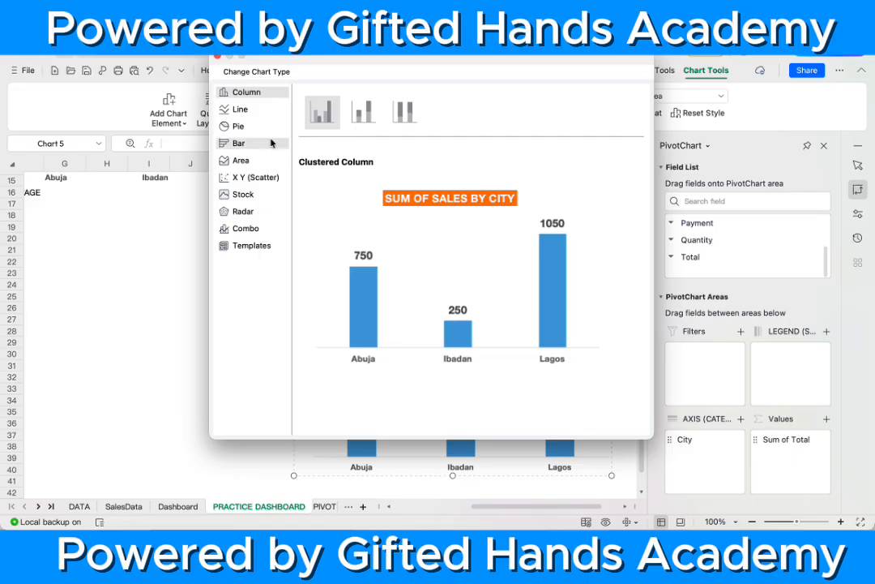
pyautogui.click(237, 126)
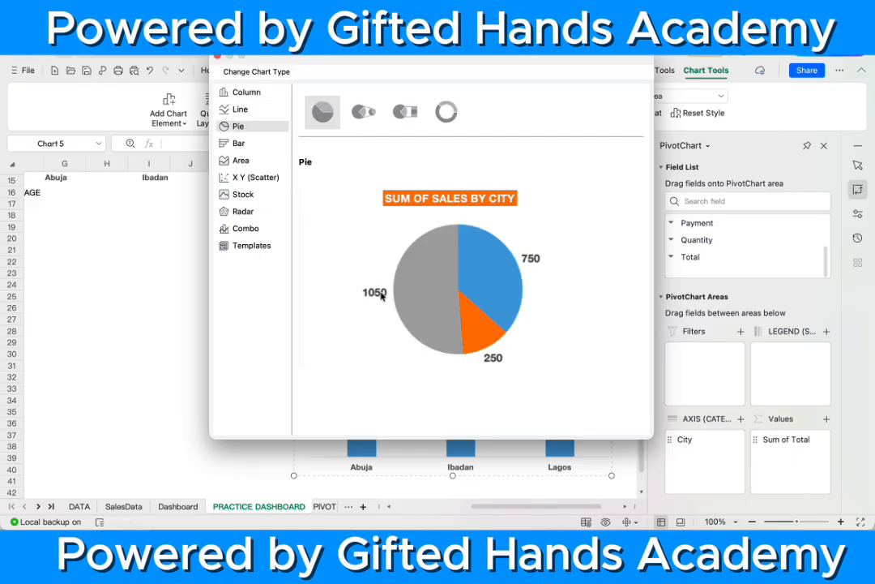
pyautogui.click(459, 293)
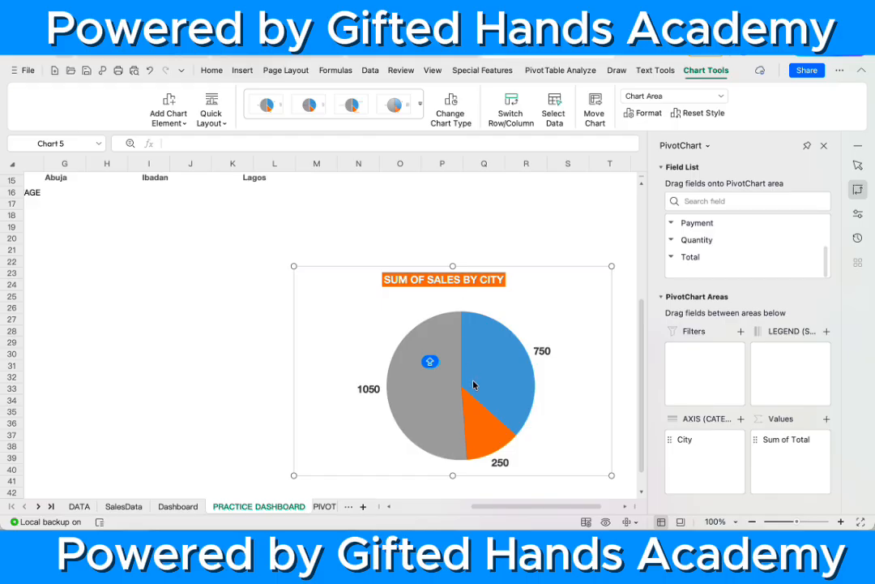
# Step: Examine Abuja's percentage share on the pie chart and review the available data label positions
pyautogui.moveTo(473, 385)
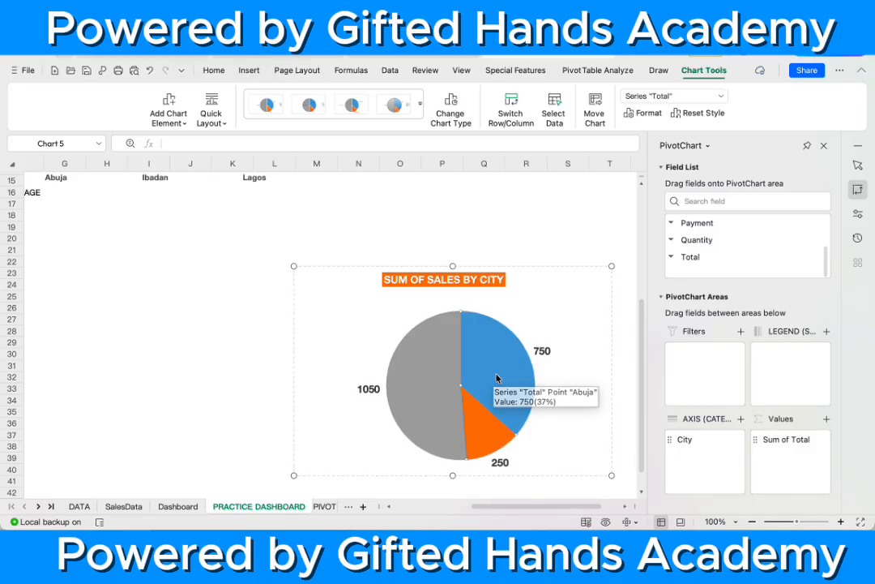
pyautogui.scroll(-3, 438, 310)
pyautogui.hscroll(1, 437, 309)
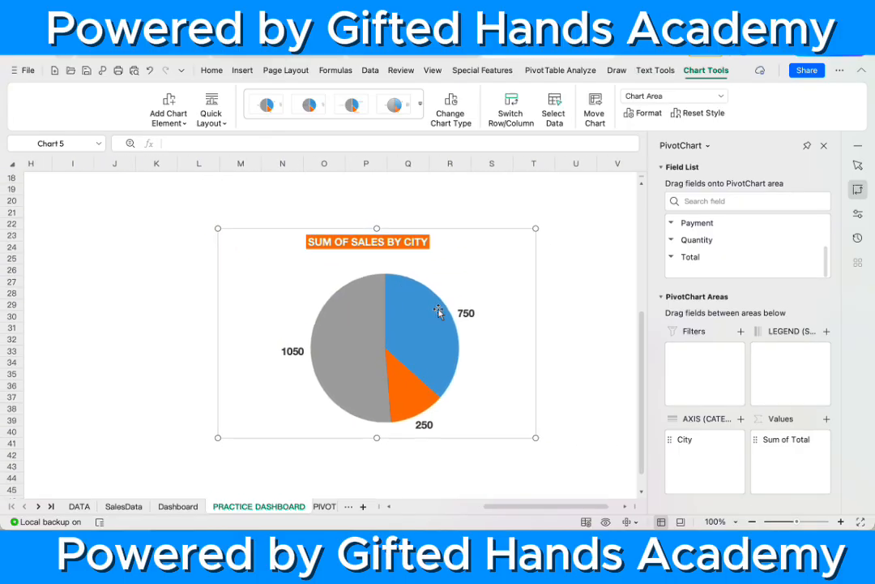
pyautogui.click(552, 238)
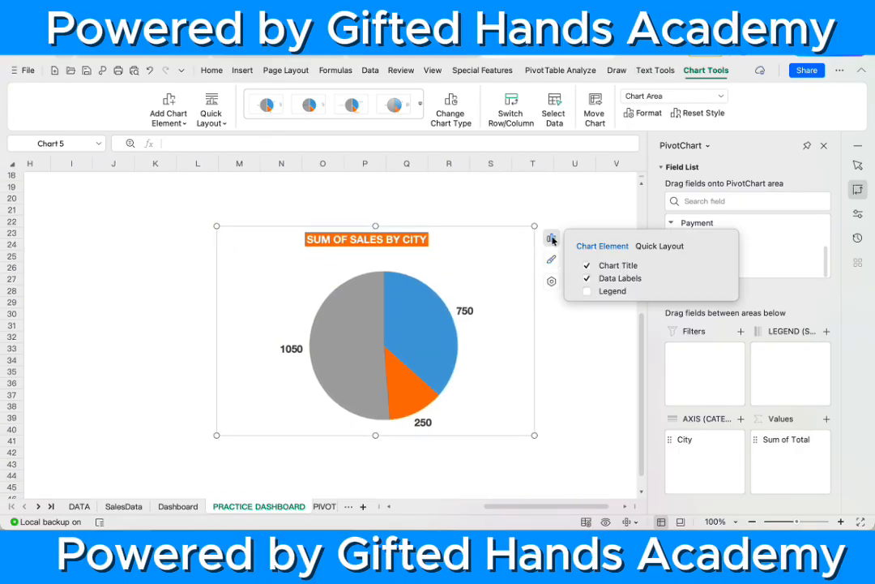
pyautogui.click(725, 279)
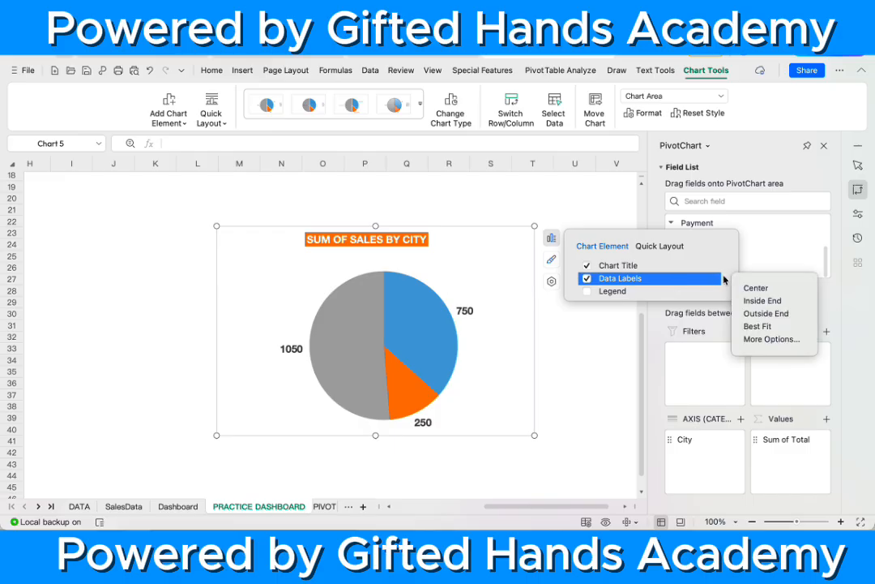
pyautogui.click(476, 340)
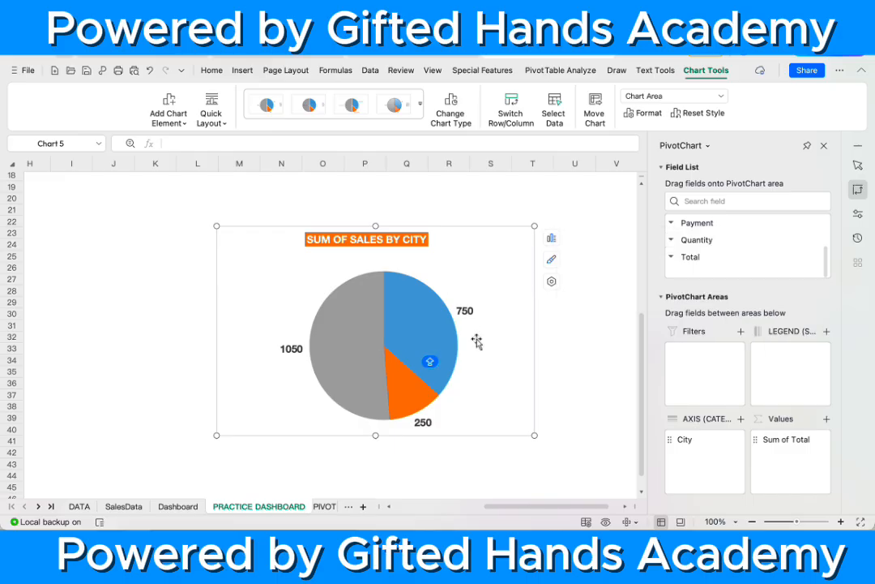
# Step: Check Abuja's share on the pie chart and enter 37% beside ABUJA in G17
pyautogui.click(397, 327)
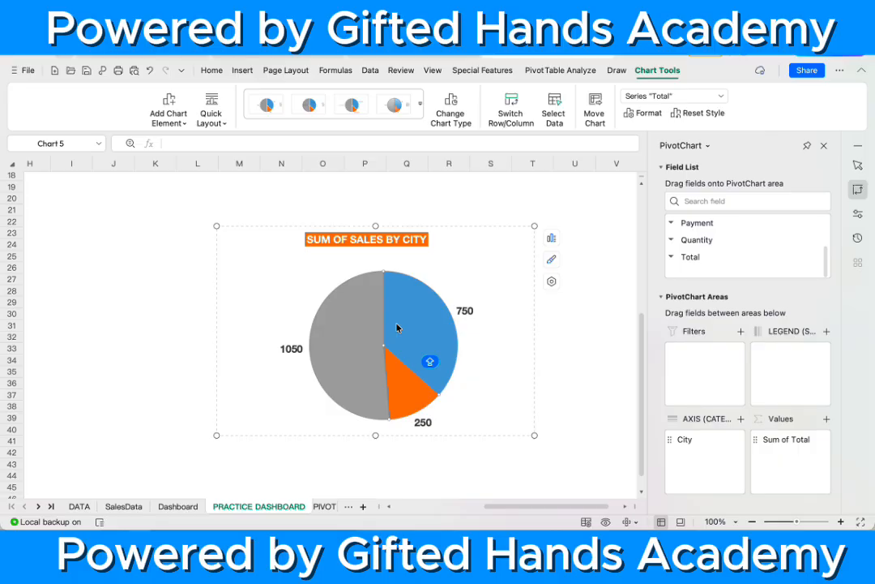
pyautogui.moveTo(413, 327)
pyautogui.hscroll(-5, 283, 274)
pyautogui.scroll(5, 283, 275)
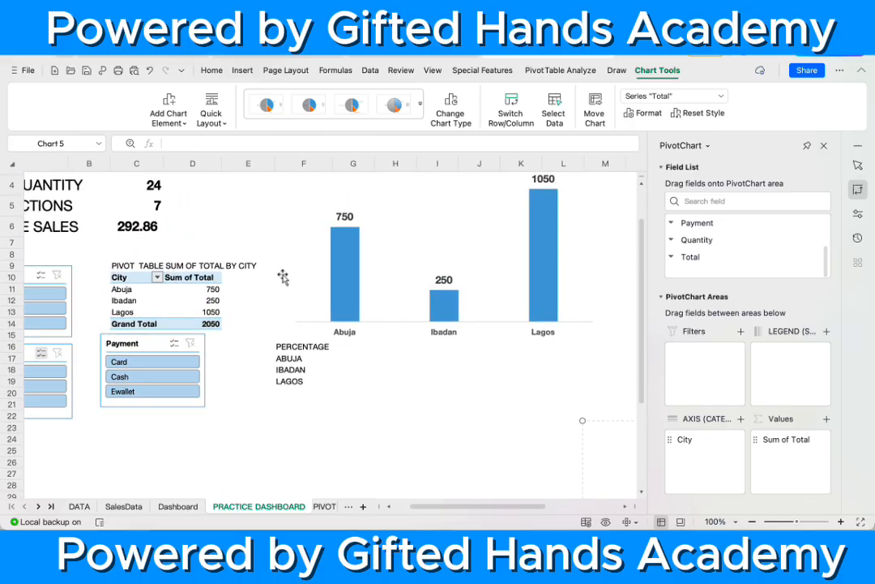
pyautogui.click(339, 357)
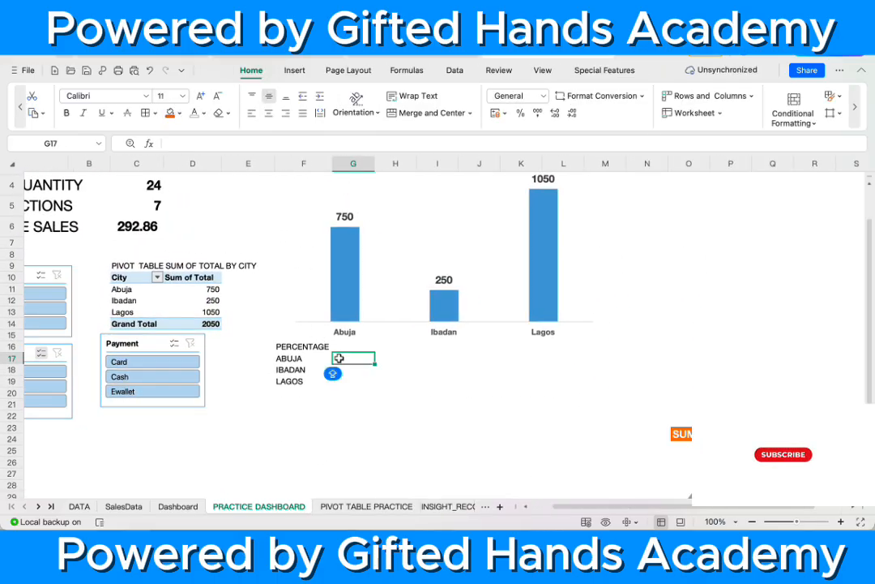
pyautogui.write('37')
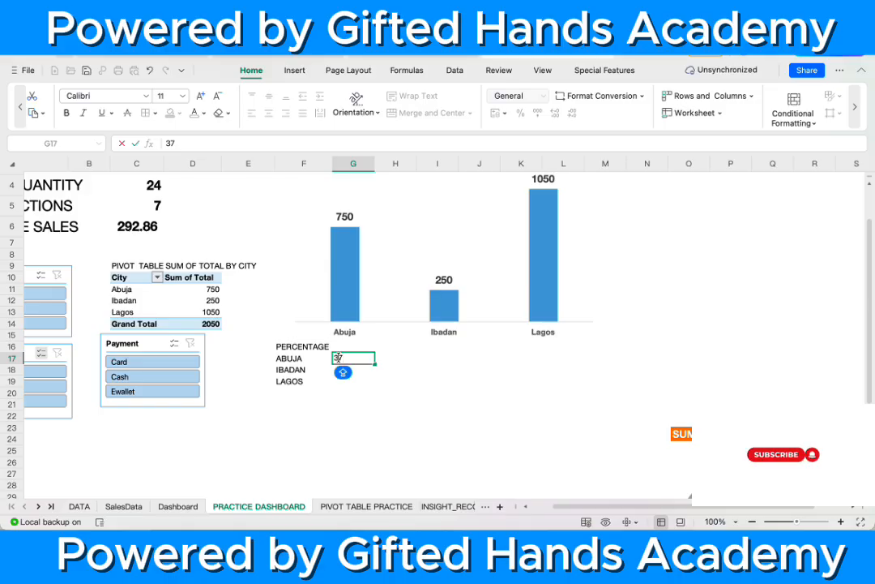
pyautogui.write('%')
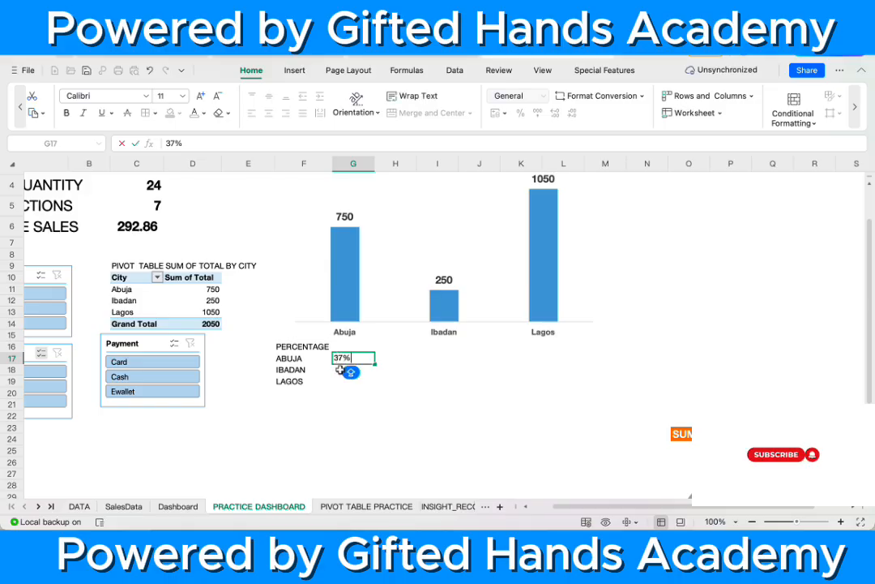
pyautogui.press('Return')
# Step: Check Ibadan's share on the pie chart and enter 12% beside IBADAN in G18
pyautogui.scroll(-5, 579, 437)
pyautogui.hscroll(3, 579, 437)
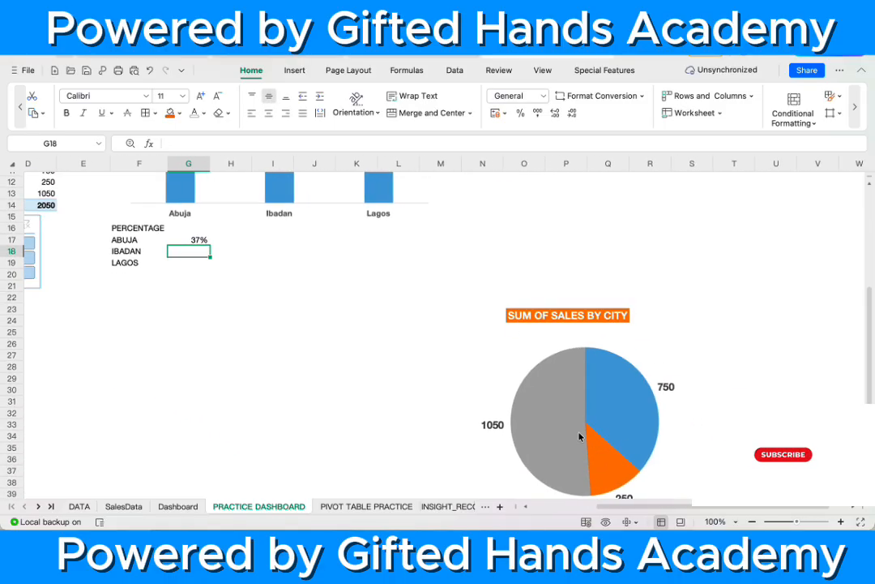
pyautogui.click(629, 395)
pyautogui.click(587, 386)
pyautogui.hscroll(3, 586, 385)
pyautogui.scroll(-1, 586, 385)
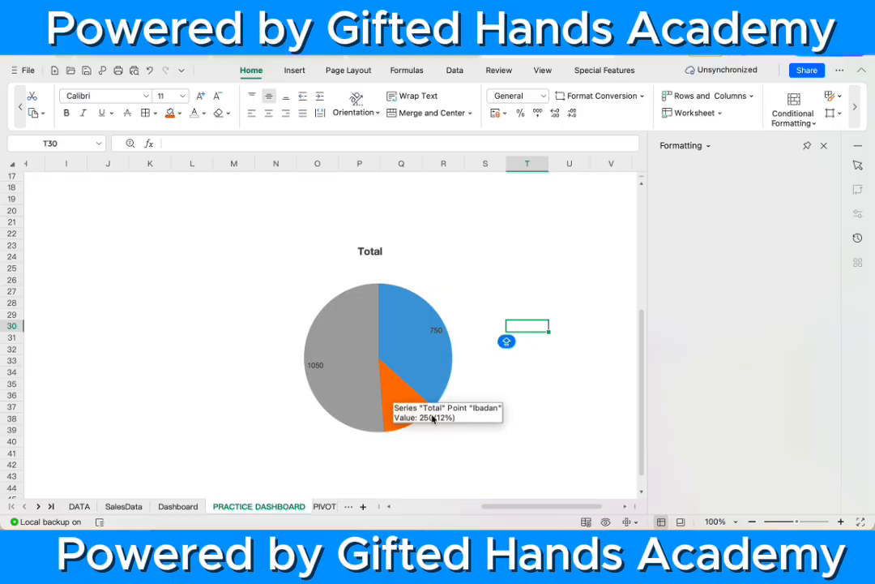
pyautogui.hscroll(-3, 143, 348)
pyautogui.hscroll(-5, 142, 348)
pyautogui.scroll(3, 143, 348)
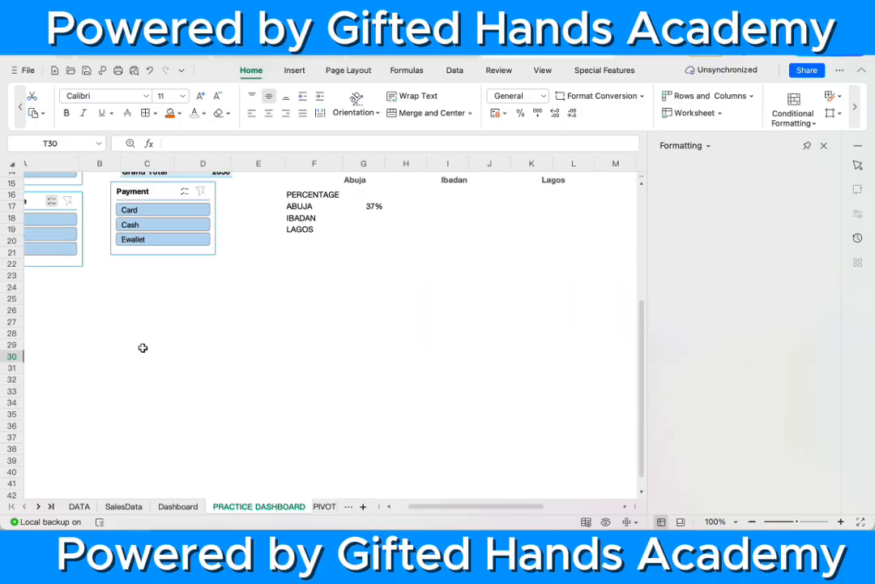
pyautogui.click(426, 279)
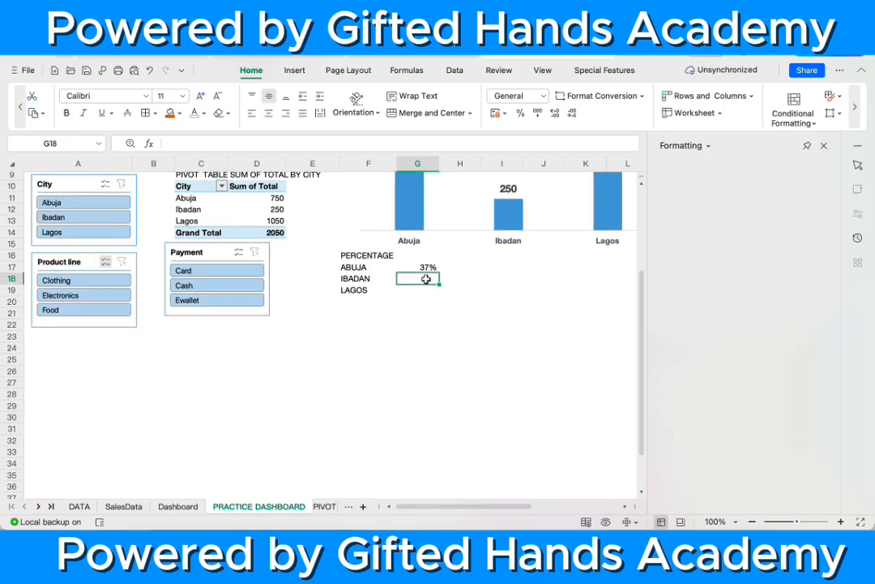
pyautogui.write('12')
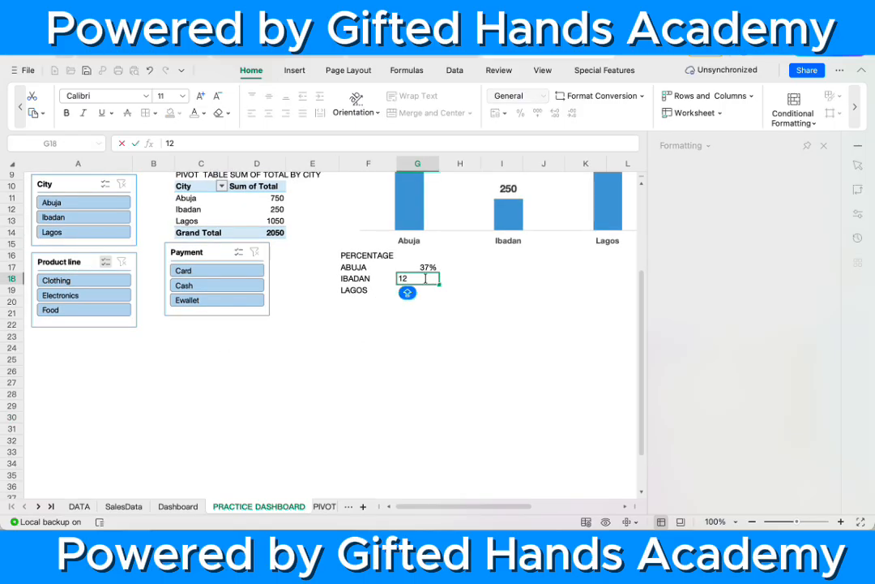
pyautogui.write('%')
pyautogui.press('Return')
# Step: Enter Lagos's pie chart share of 51% in G19 and delete the pie chart
pyautogui.hscroll(5, 519, 383)
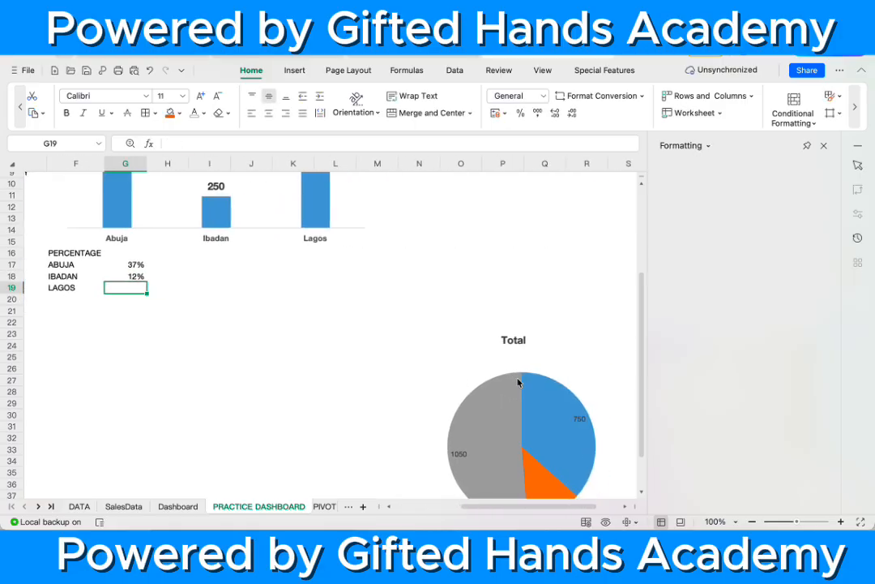
pyautogui.scroll(-3, 519, 383)
pyautogui.moveTo(491, 372)
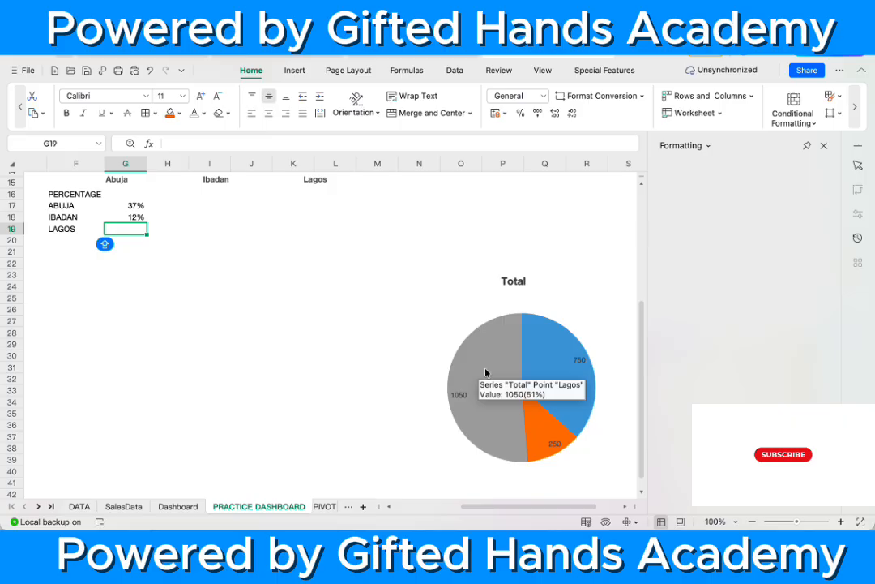
pyautogui.doubleClick(125, 231)
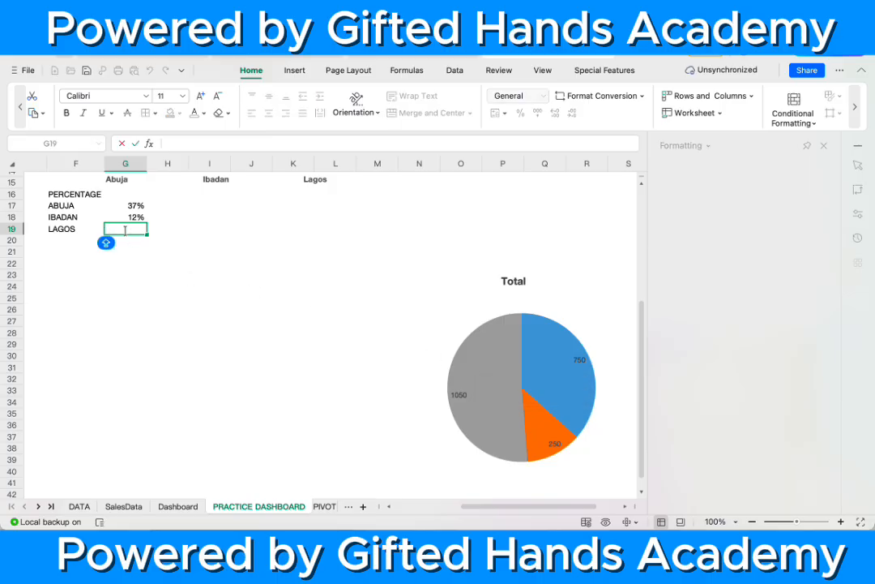
pyautogui.write('51')
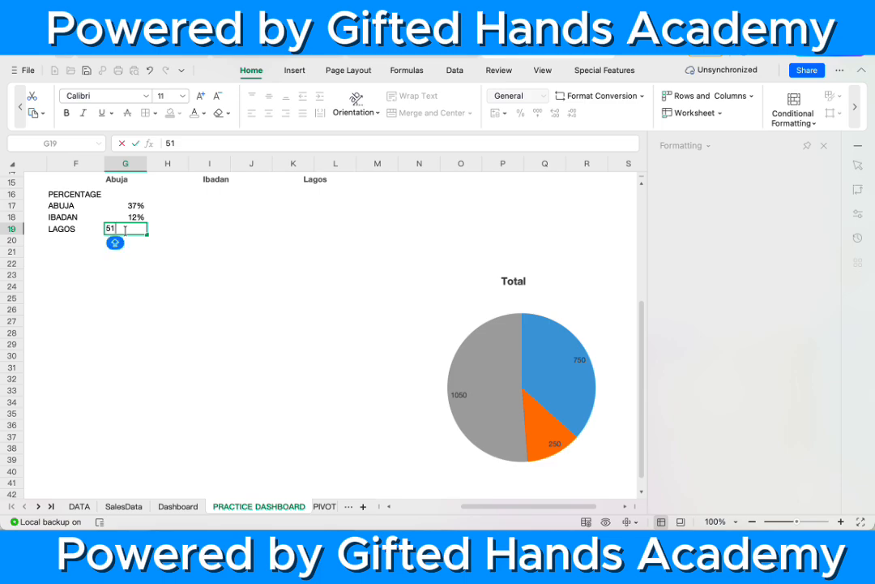
pyautogui.write('%')
pyautogui.click(179, 233)
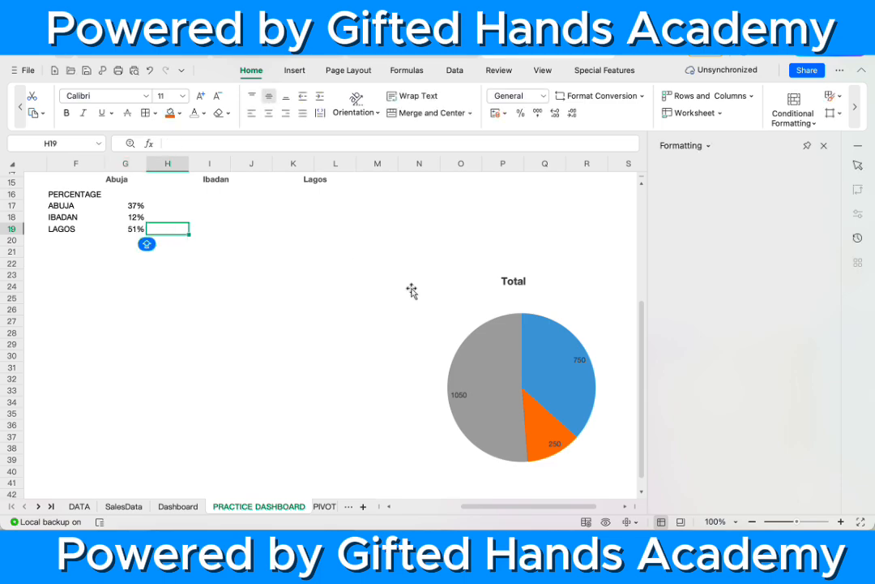
pyautogui.click(481, 349)
pyautogui.press('Delete')
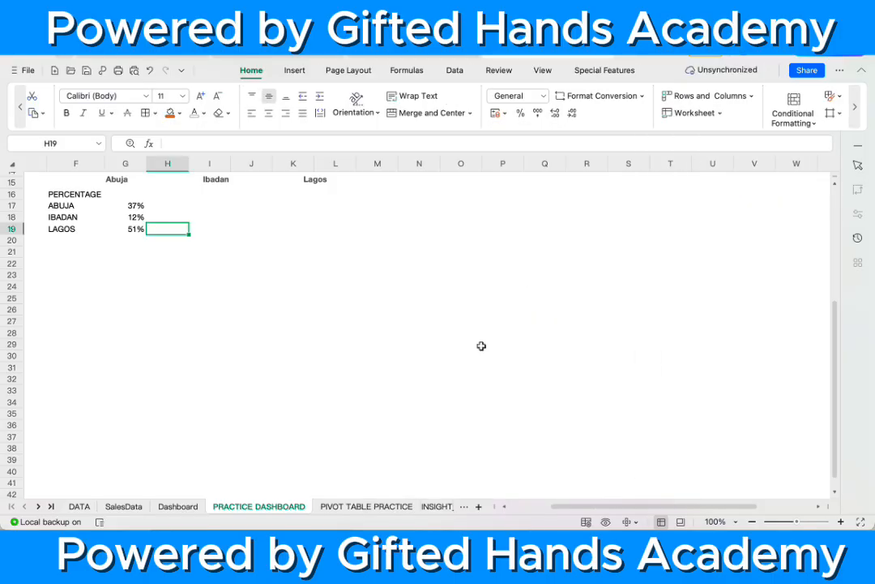
# Step: Begin a formula in I17 that divides Abuja's sales, starting with =750/
pyautogui.scroll(3, 286, 260)
pyautogui.scroll(2, 286, 259)
pyautogui.hscroll(-2, 287, 259)
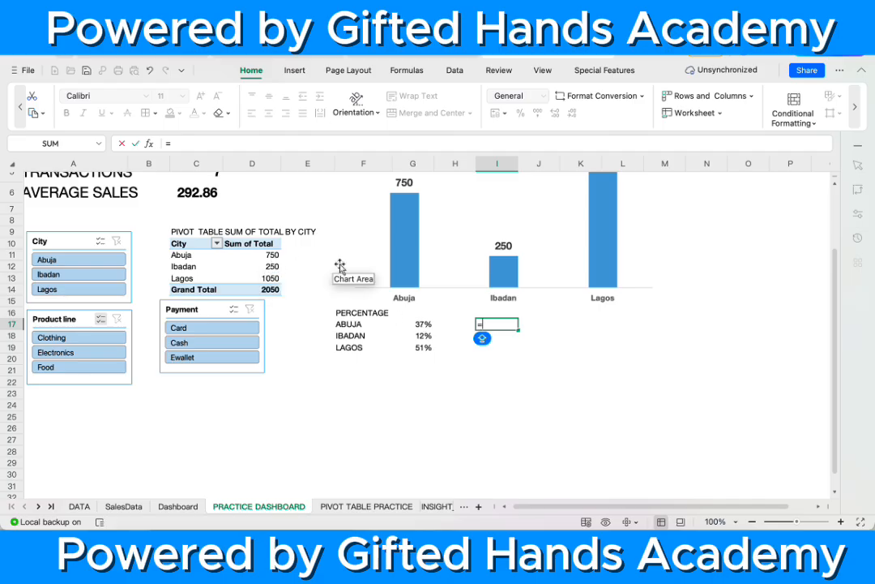
pyautogui.write('750')
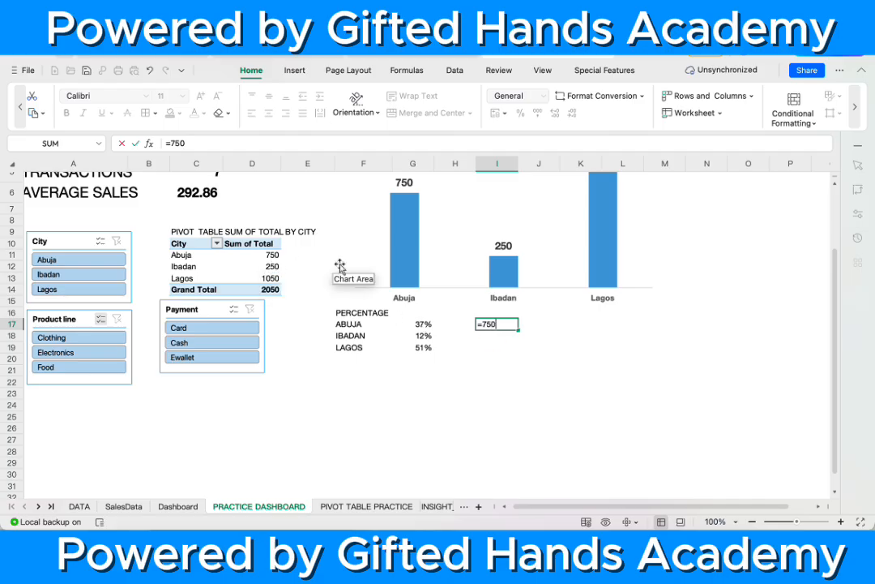
pyautogui.press('capslock')
pyautogui.write('0/')
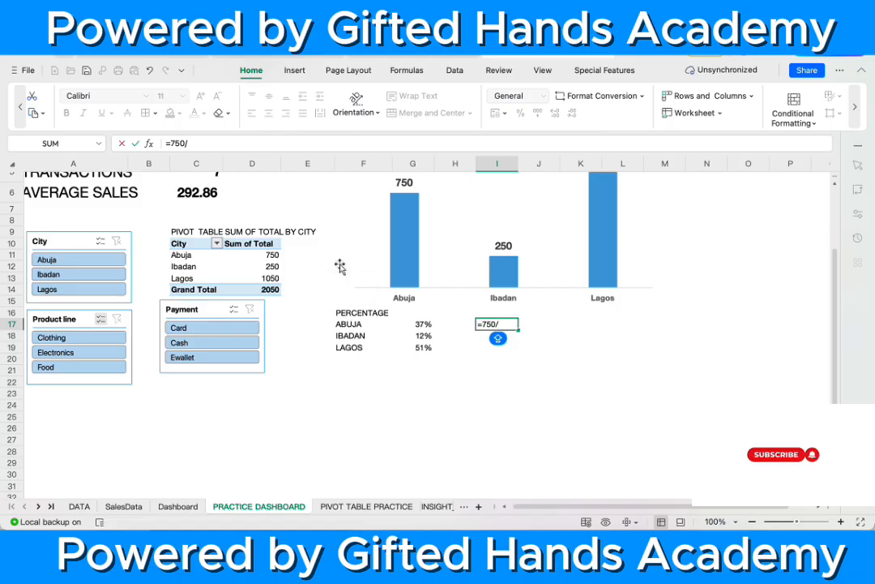
pyautogui.press('BackSpace')
pyautogui.write('/')
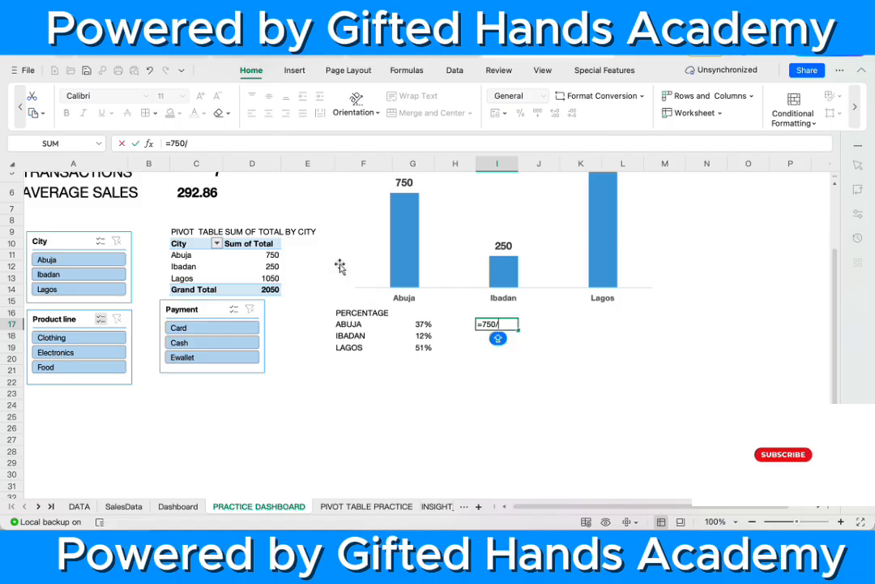
pyautogui.click(275, 290)
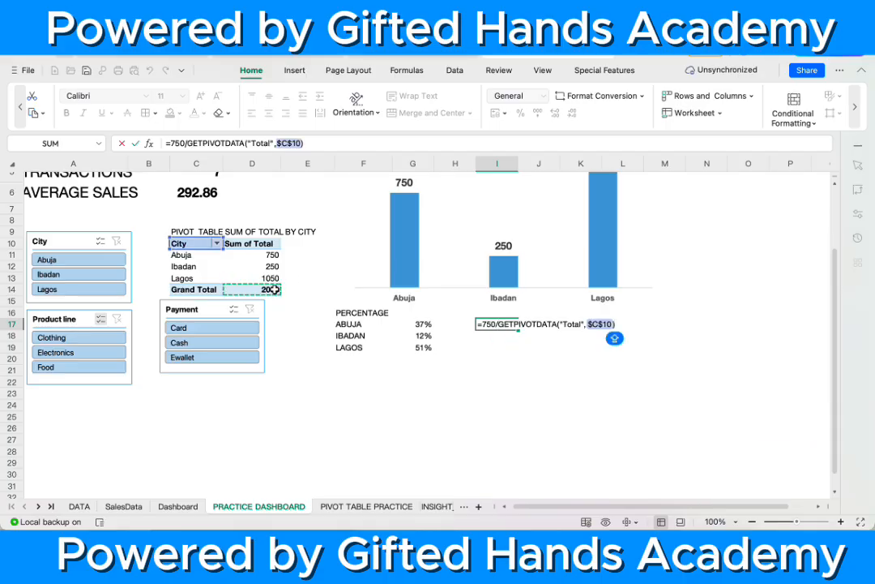
pyautogui.press('BackSpace')
pyautogui.press('BackSpace')
pyautogui.press('BackSpace')
pyautogui.press('BackSpace')
pyautogui.press('BackSpace')
pyautogui.press('BackSpace')
pyautogui.press('BackSpace')
pyautogui.press('BackSpace')
pyautogui.press('BackSpace')
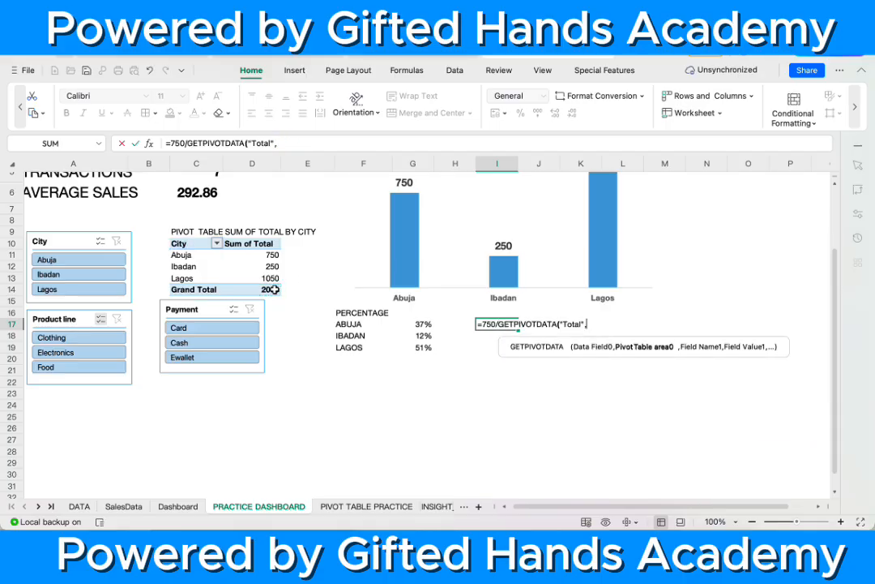
pyautogui.press('BackSpace')
pyautogui.press('BackSpace')
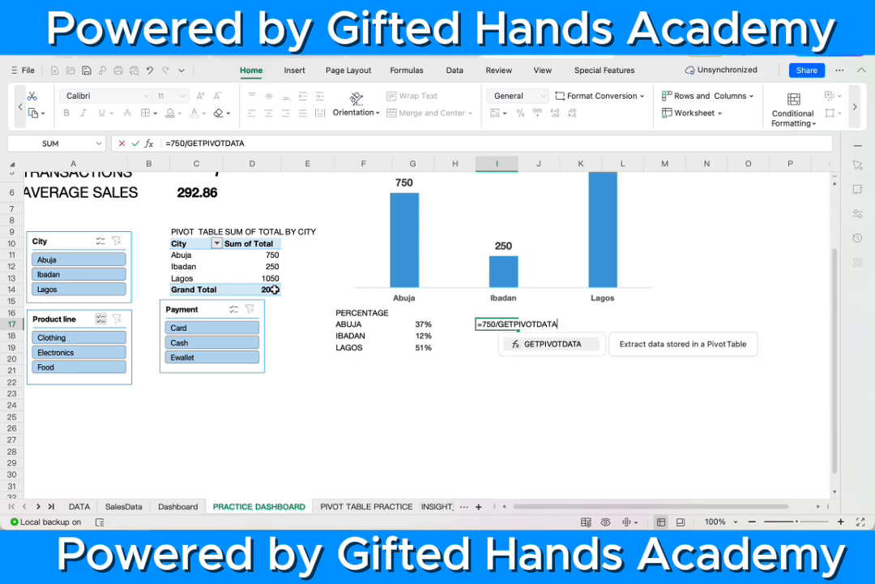
pyautogui.press('BackSpace')
pyautogui.press('BackSpace')
pyautogui.press('BackSpace')
pyautogui.press('BackSpace')
pyautogui.press('BackSpace')
pyautogui.press('BackSpace')
pyautogui.press('BackSpace')
pyautogui.press('BackSpace')
pyautogui.press('BackSpace')
pyautogui.press('BackSpace')
pyautogui.press('BackSpace')
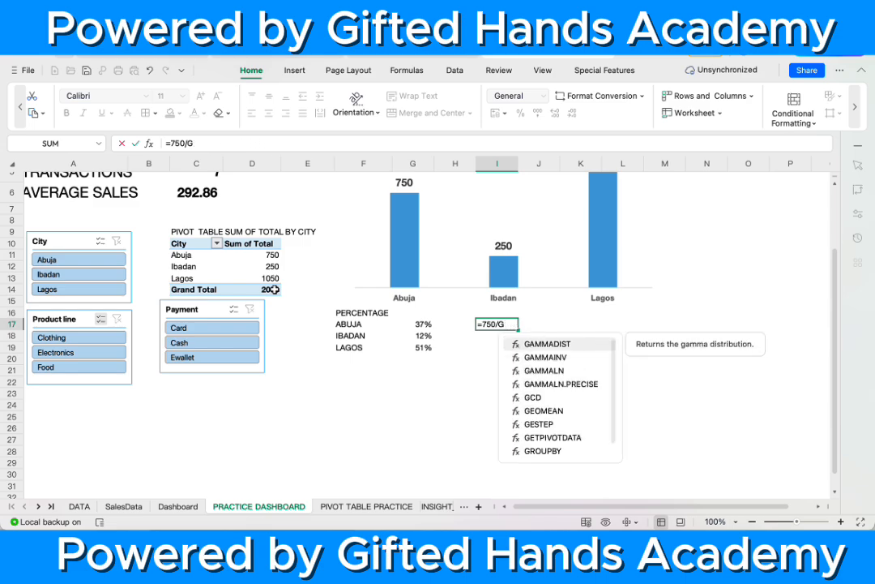
pyautogui.write('T')
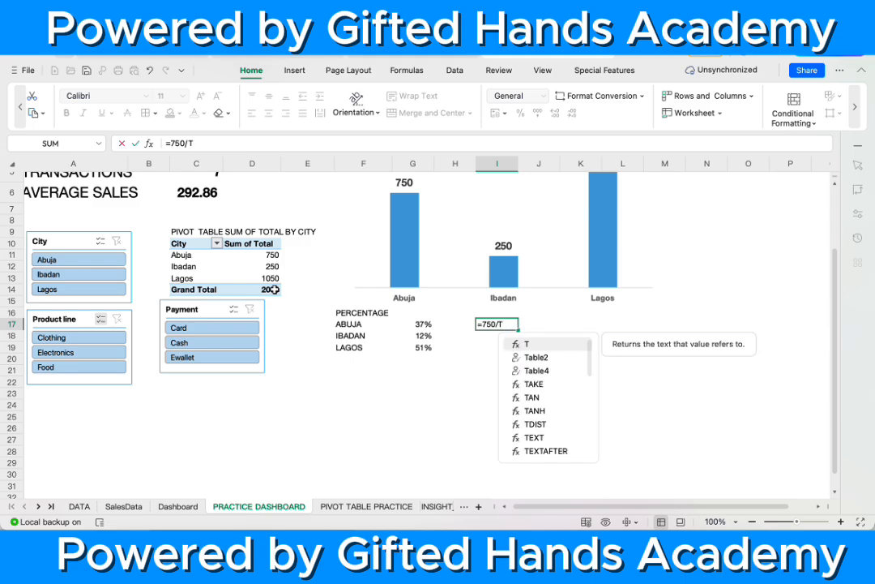
pyautogui.press('BackSpace')
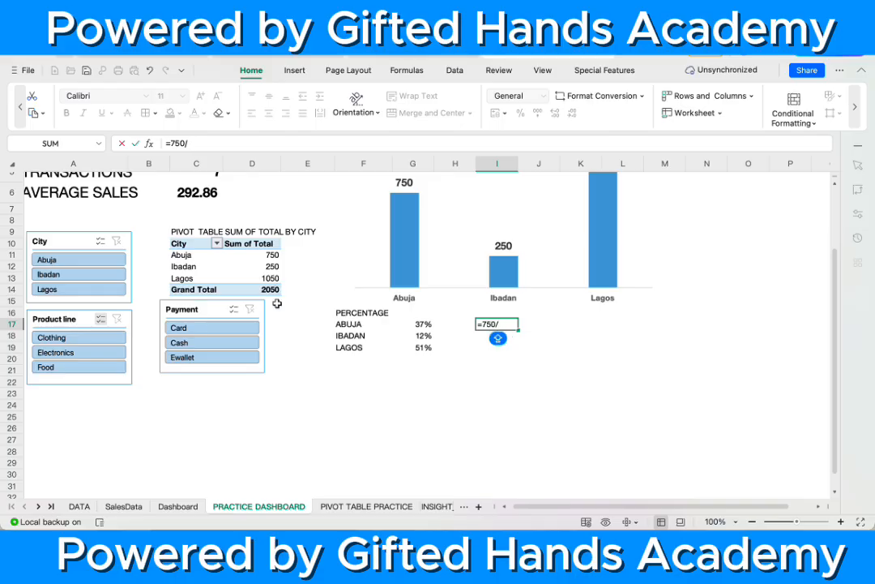
# Step: Complete the Abuja percentage formula in I17 as =750/2050*100
pyautogui.write('2050')
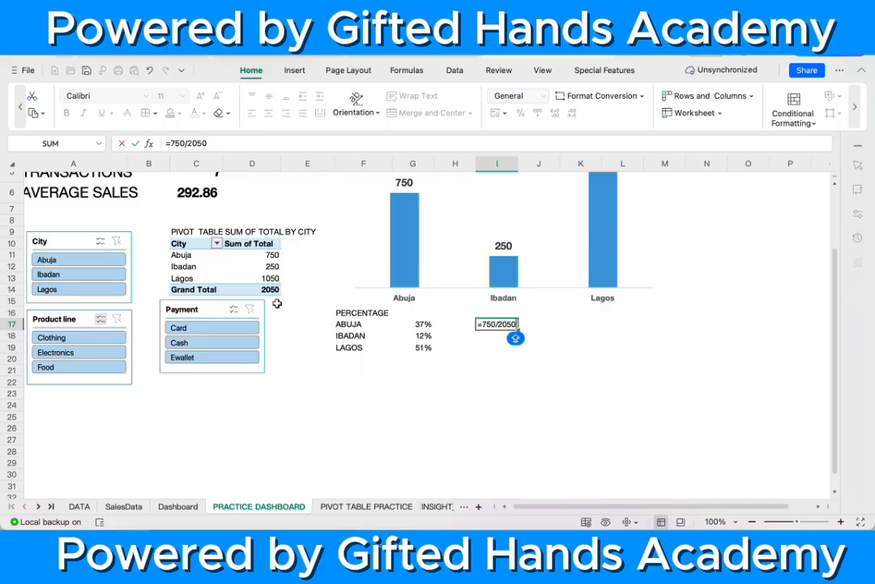
pyautogui.write('*')
pyautogui.write('1')
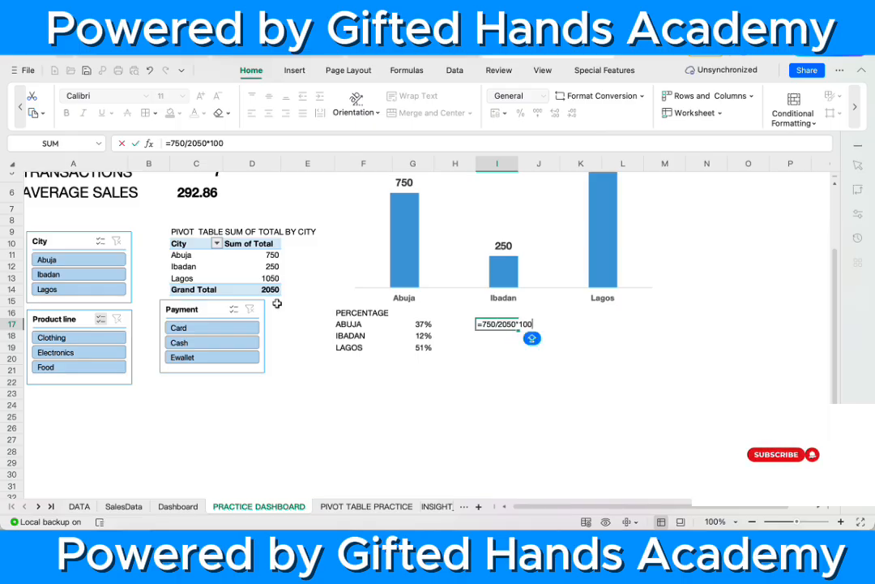
pyautogui.write('00')
pyautogui.press('Return')
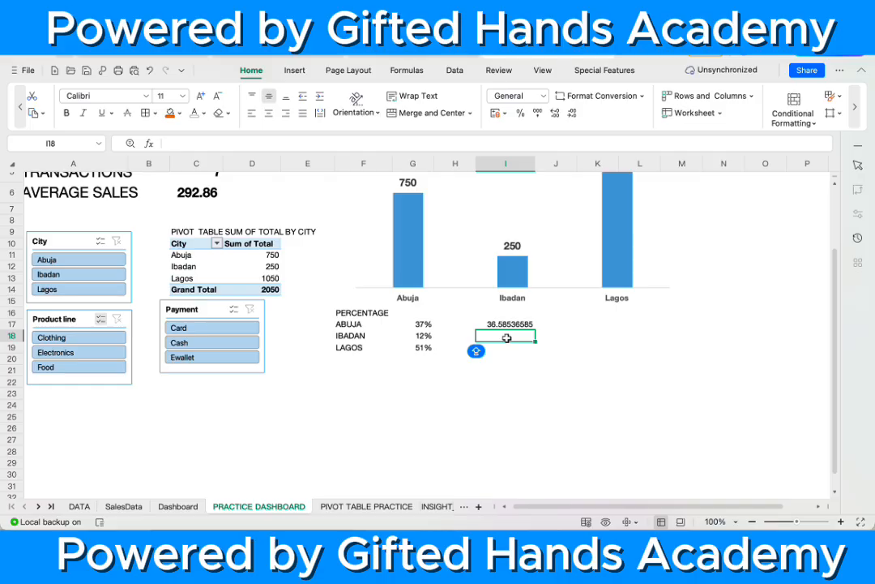
# Step: Calculate Ibadan's share of total sales in I18 with the formula =250/2050*100
pyautogui.write('=')
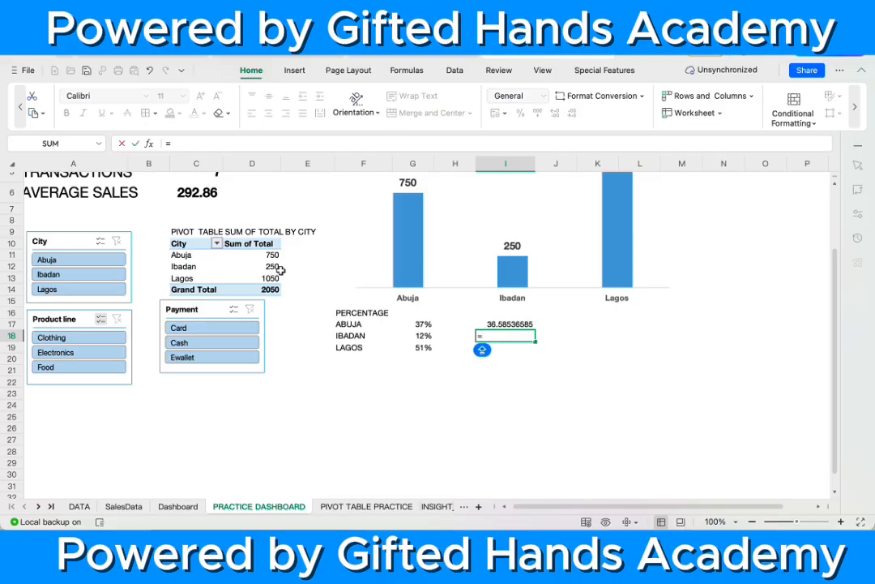
pyautogui.write('2')
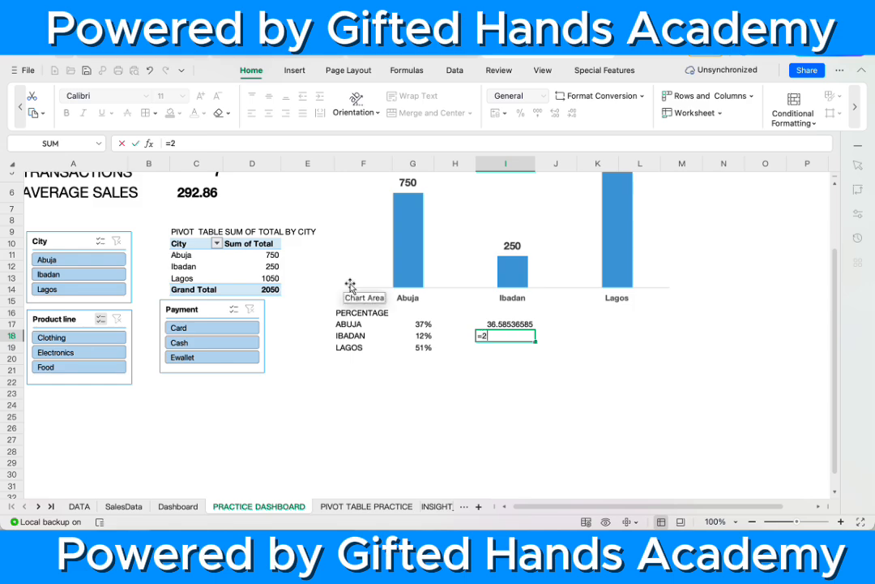
pyautogui.write('50/')
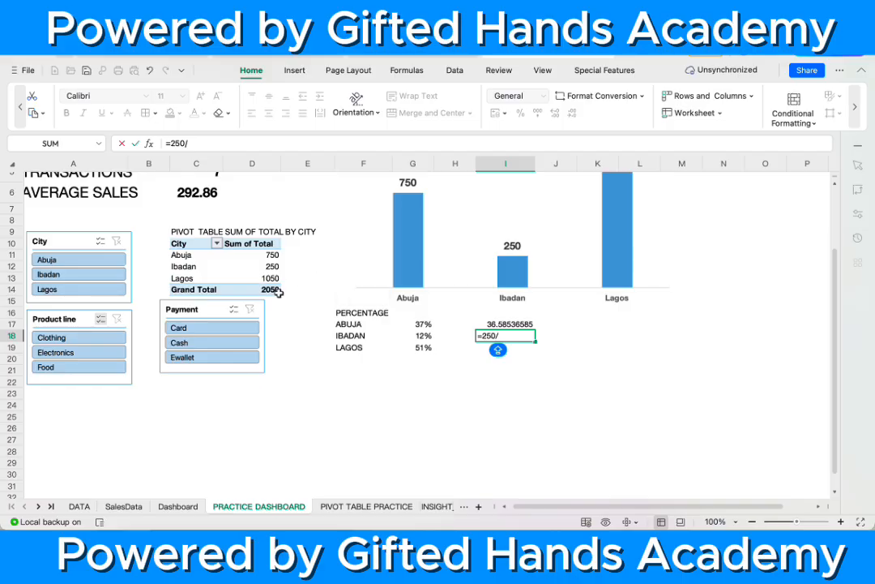
pyautogui.write('20')
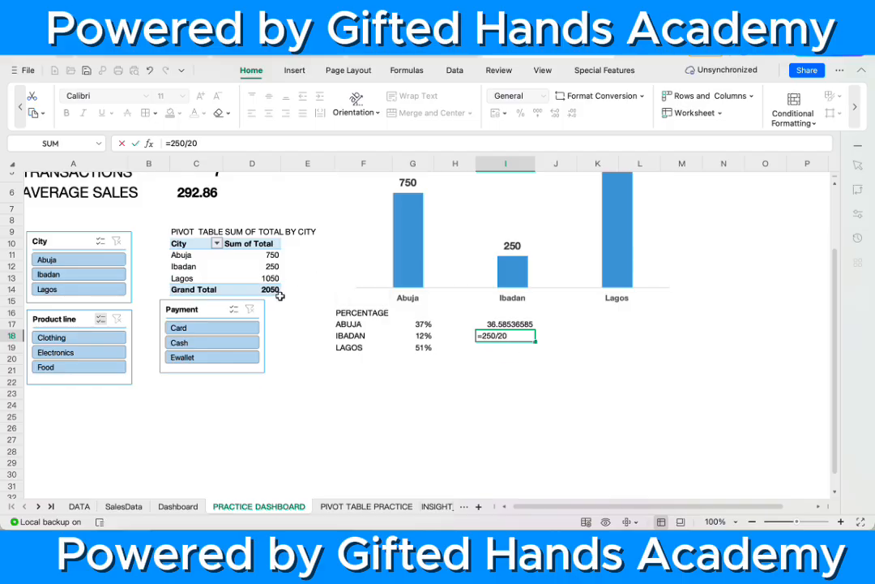
pyautogui.write('50')
pyautogui.write('*')
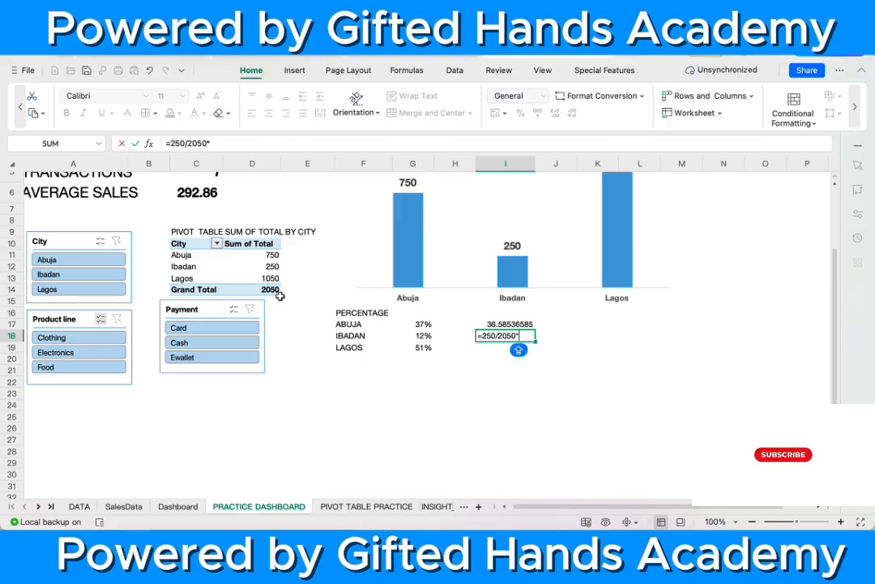
pyautogui.write('10')
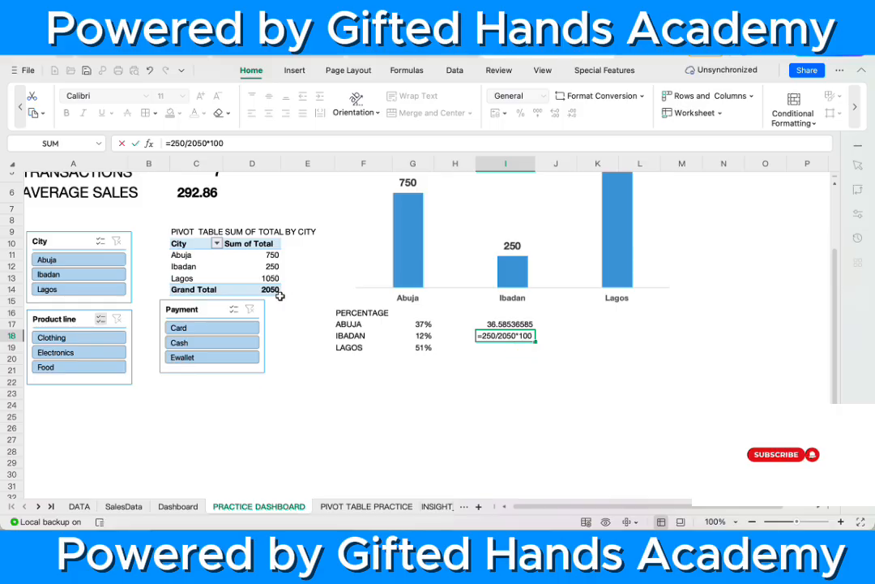
pyautogui.write('0')
pyautogui.press('Return')
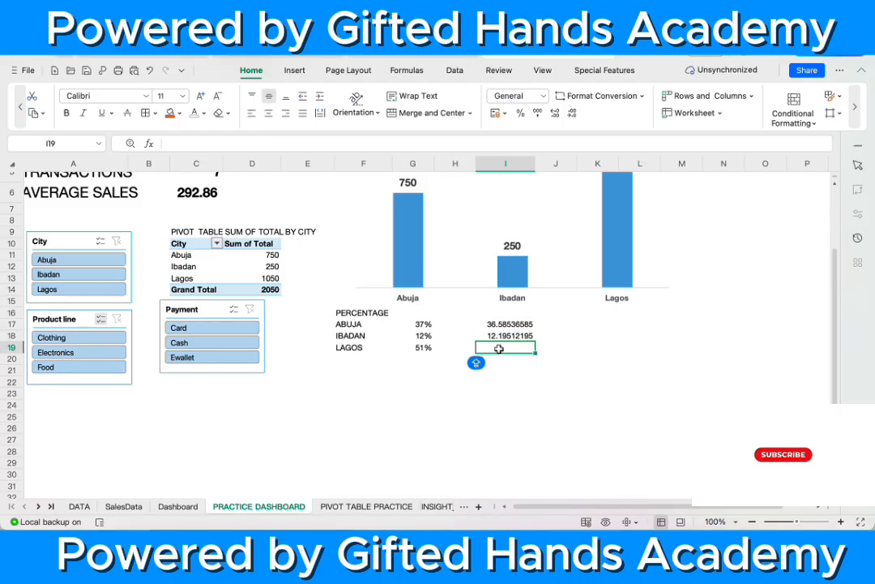
# Step: Calculate Lagos's share of total sales in I19 with the formula =1050/2050*100
pyautogui.write('=')
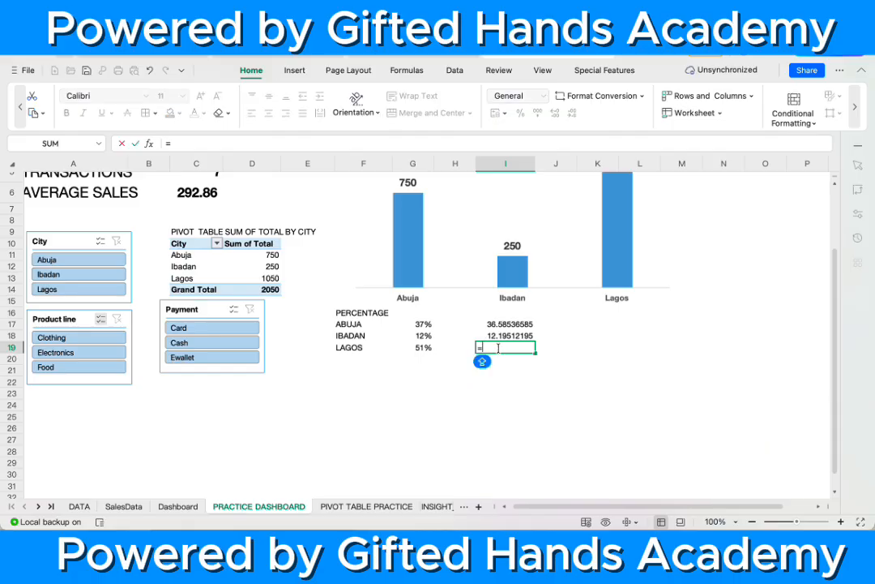
pyautogui.write('10')
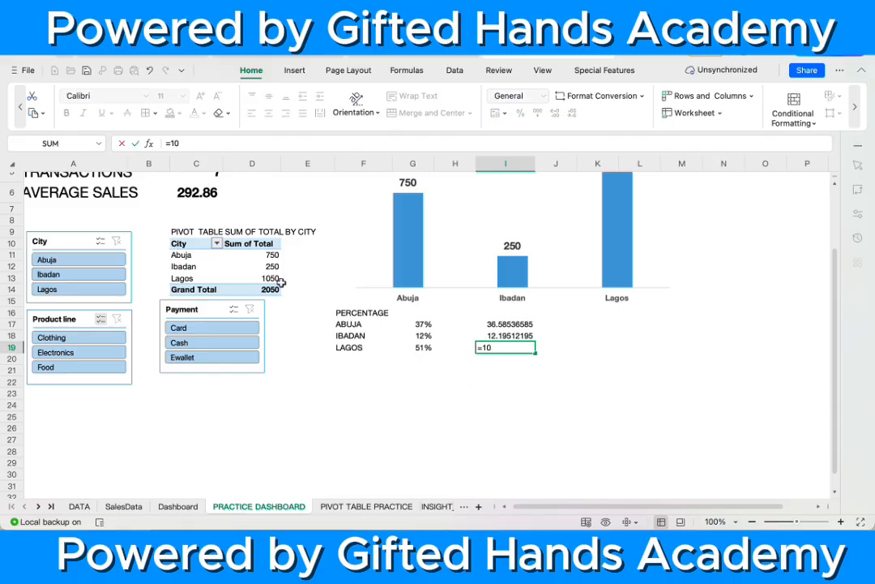
pyautogui.write('50')
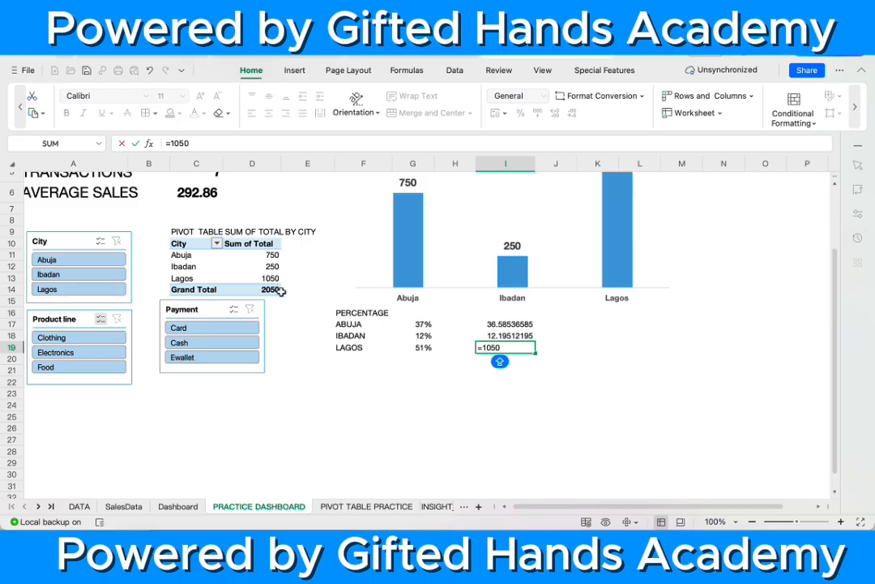
pyautogui.write('/2050')
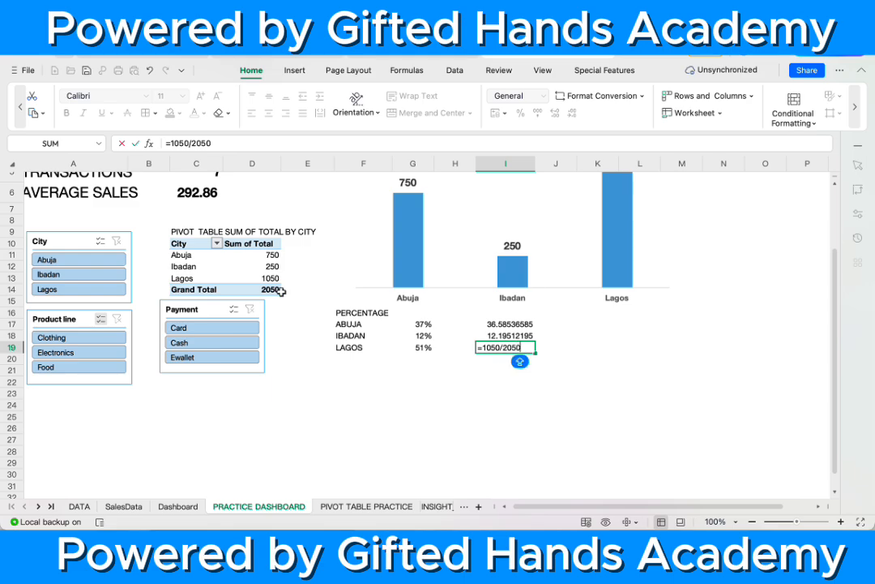
pyautogui.write('*100')
pyautogui.press('Return')
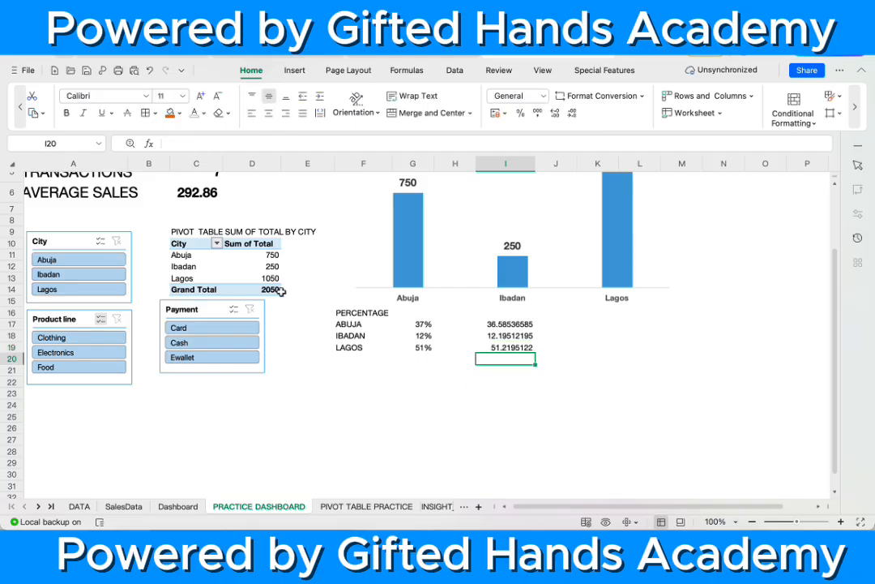
# Step: Reduce the calculated Abuja percentage in I17 to one decimal place
pyautogui.click(518, 325)
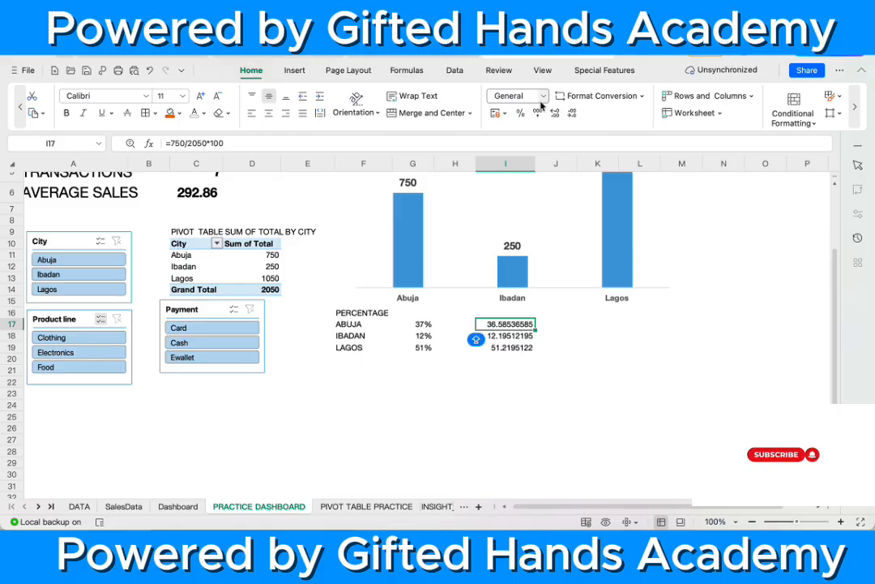
pyautogui.click(571, 114)
pyautogui.click(571, 114)
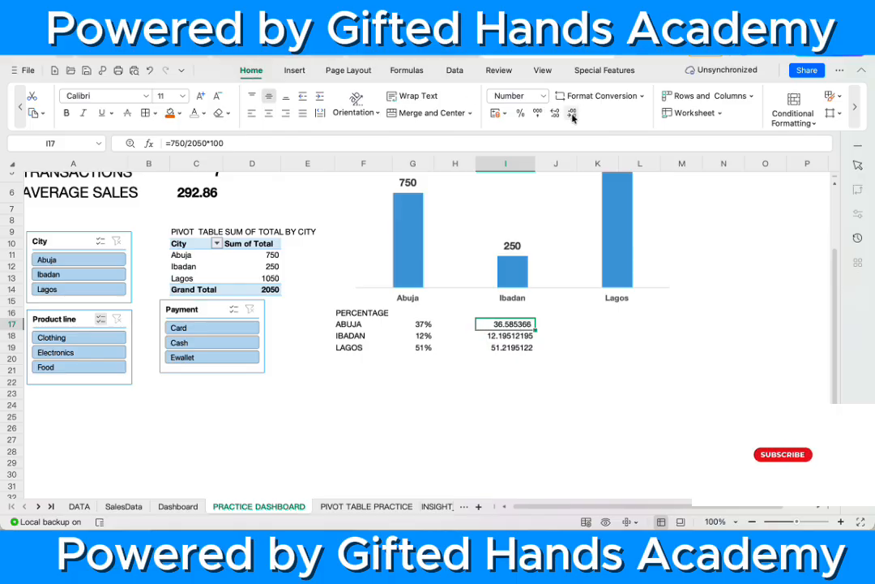
pyautogui.click(571, 114)
pyautogui.click(572, 114)
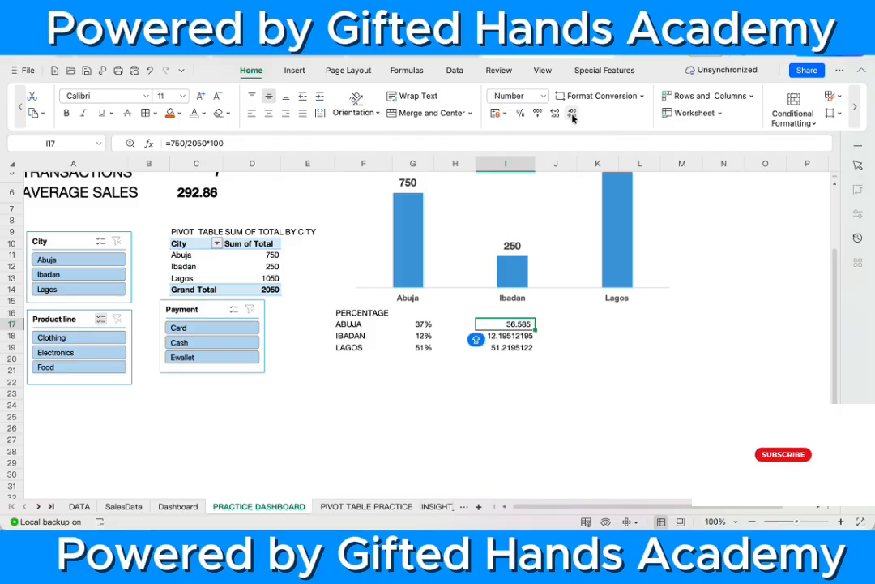
pyautogui.click(571, 115)
pyautogui.click(572, 115)
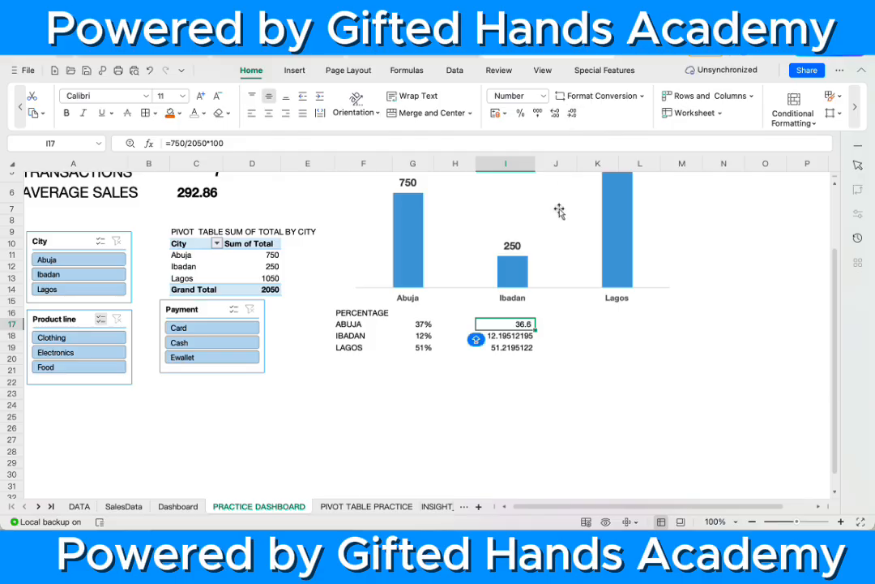
# Step: Remove all decimal places from the calculated Ibadan percentage in I18 and the Abuja percentage in I17
pyautogui.click(521, 338)
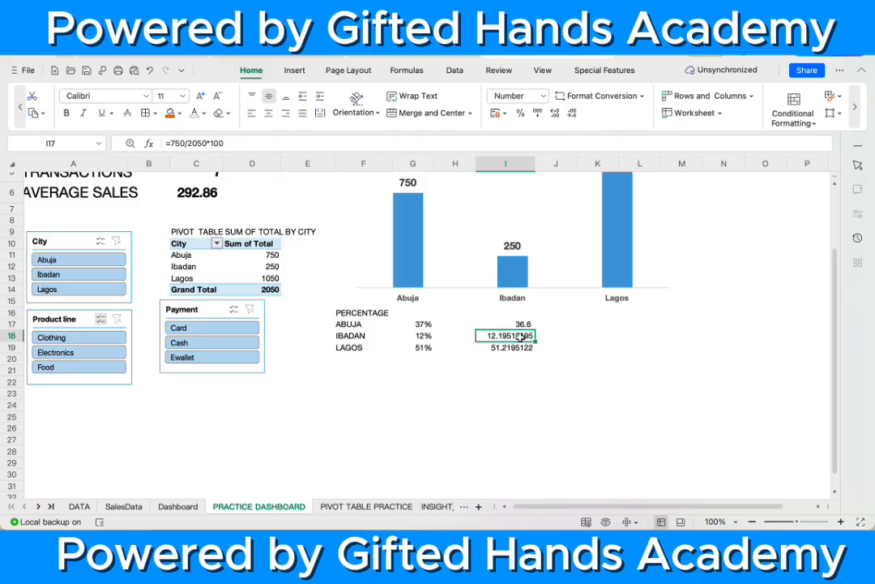
pyautogui.click(571, 114)
pyautogui.click(571, 114)
pyautogui.click(571, 115)
pyautogui.click(571, 115)
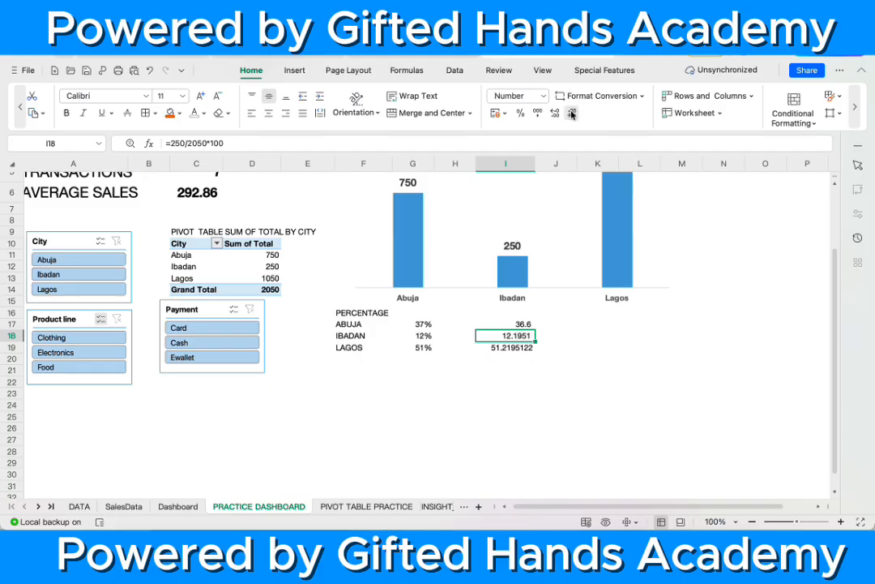
pyautogui.click(571, 114)
pyautogui.click(571, 114)
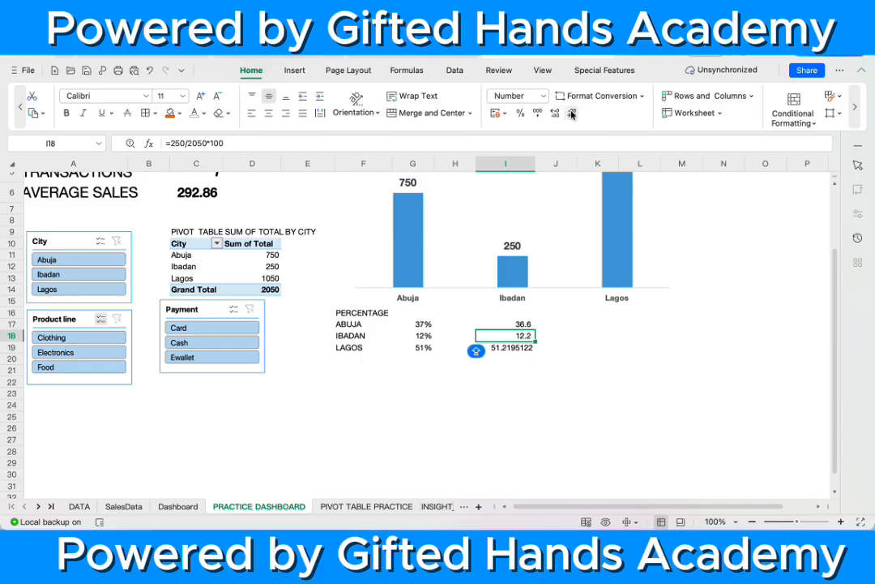
pyautogui.click(572, 115)
pyautogui.click(526, 323)
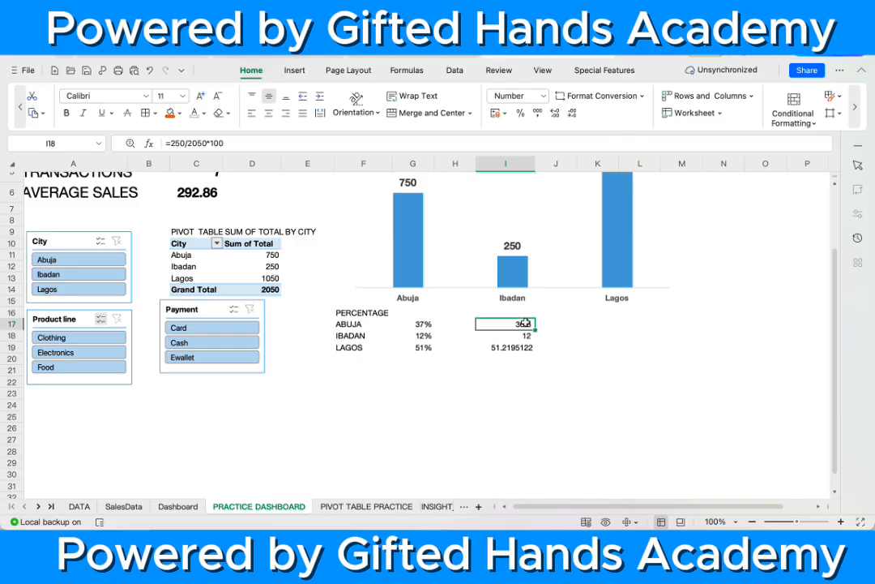
pyautogui.click(571, 114)
# Step: Remove all decimal places from the calculated Lagos percentage in I19
pyautogui.click(522, 346)
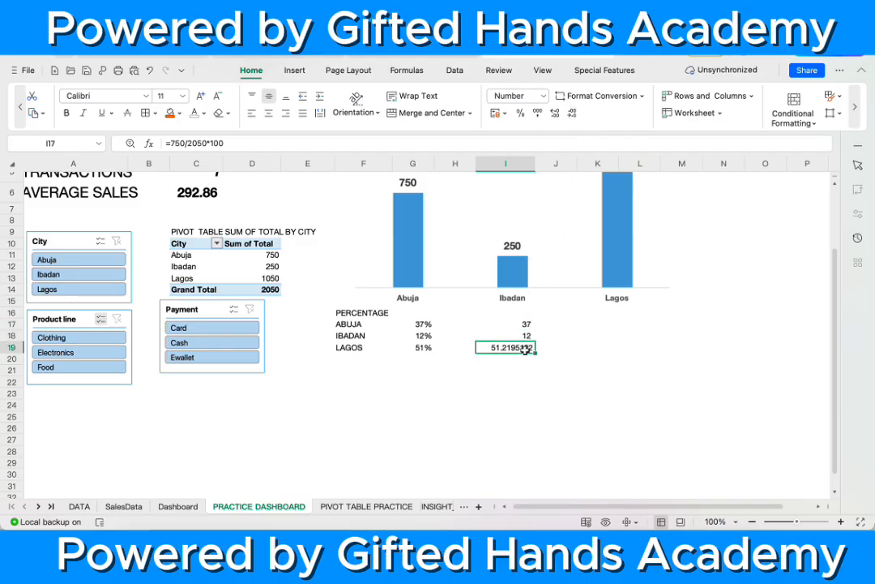
pyautogui.click(572, 114)
pyautogui.click(573, 115)
pyautogui.click(573, 114)
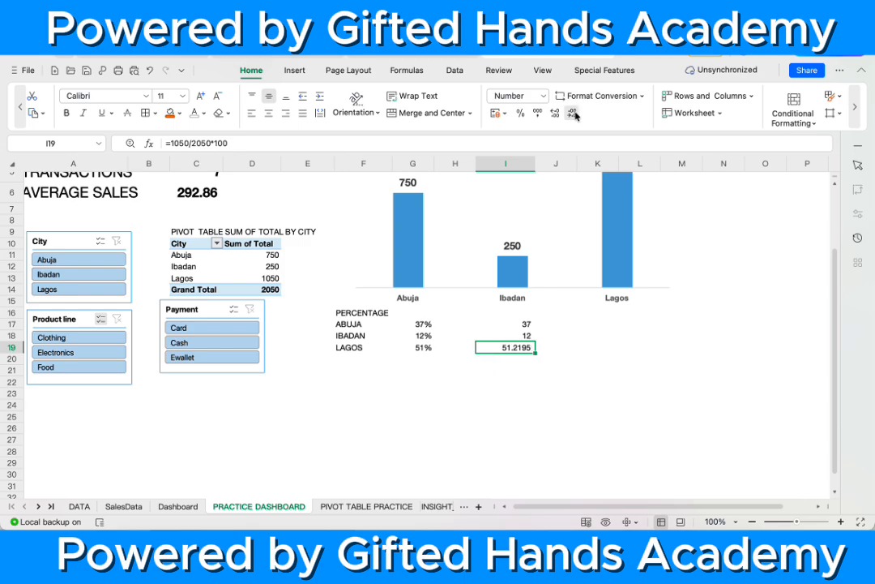
pyautogui.click(573, 114)
pyautogui.click(573, 114)
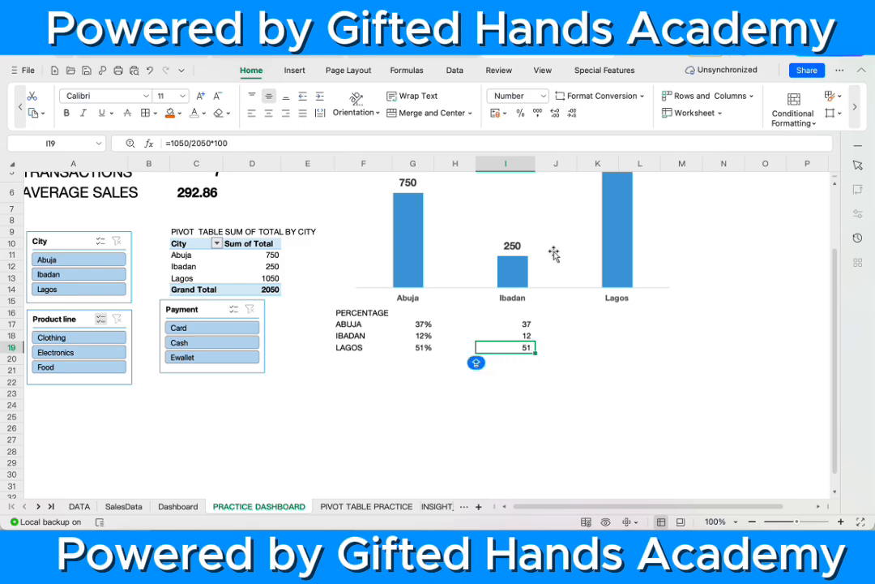
# Step: Compare the calculated city percentages in column I with the ones entered in column G
pyautogui.click(546, 321)
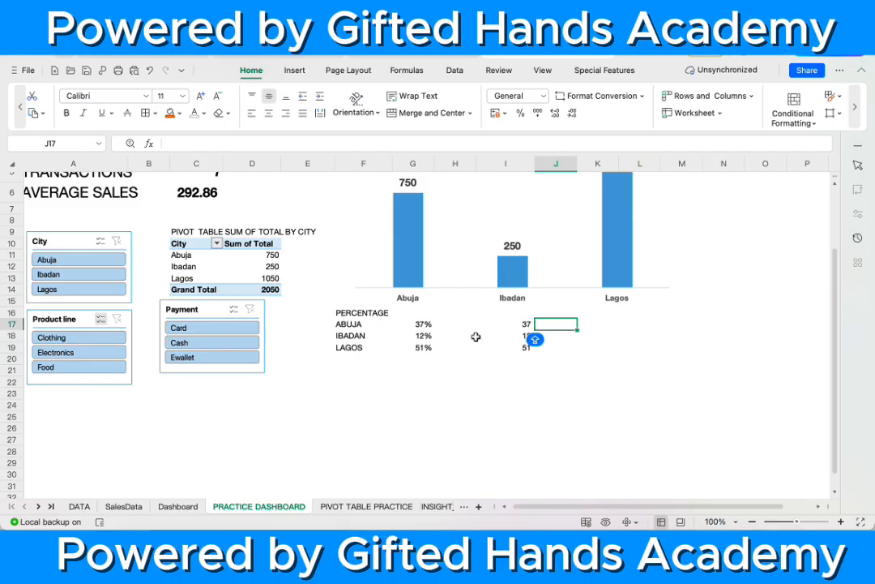
pyautogui.click(386, 337)
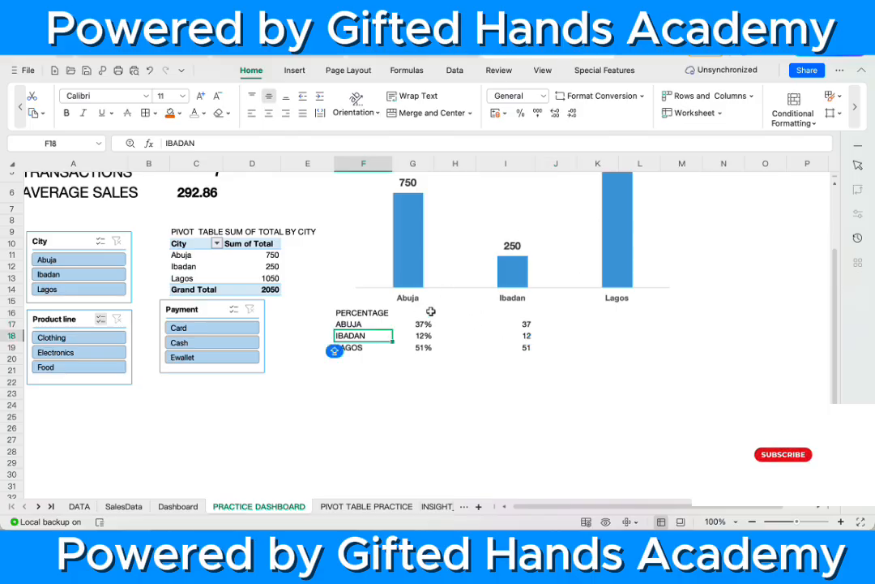
pyautogui.click(526, 335)
pyautogui.click(571, 369)
pyautogui.press('capslock')
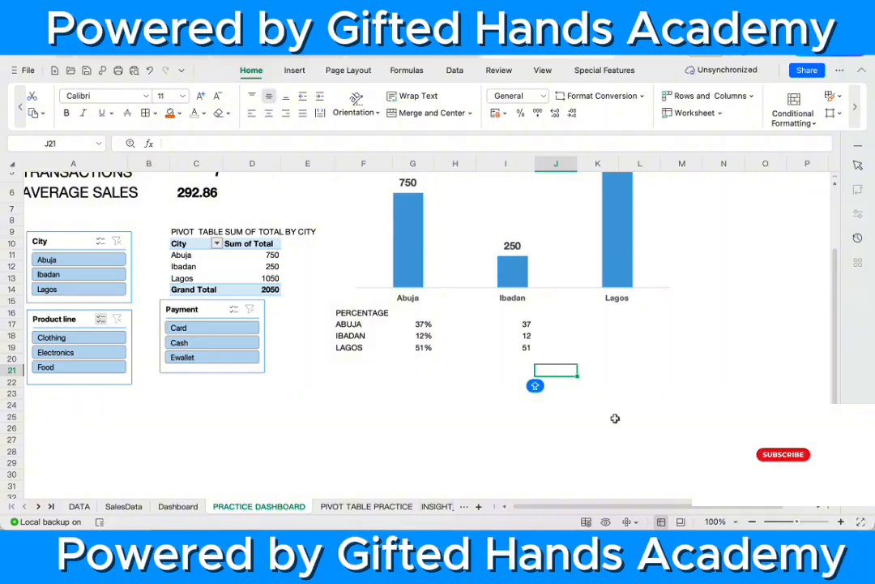
pyautogui.scroll(2, 412, 413)
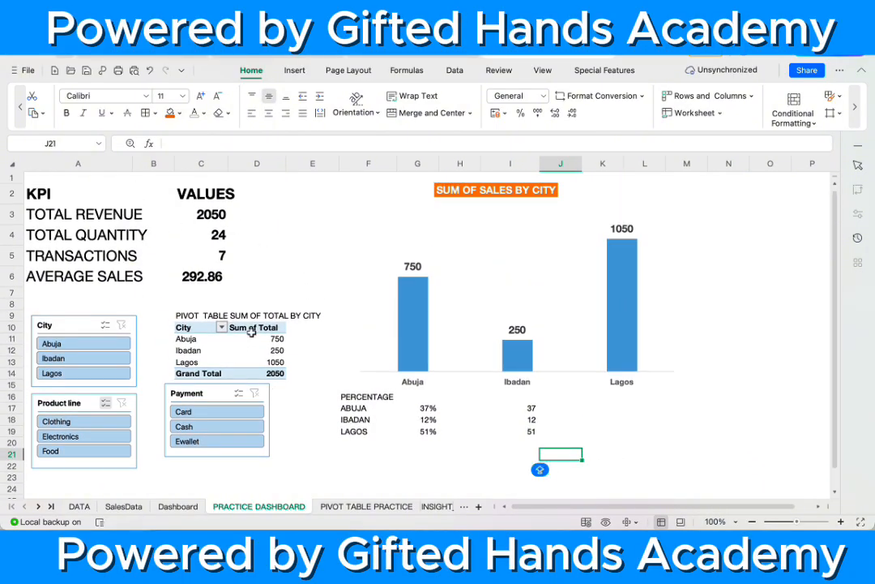
# Step: Review the KPIs, sales chart, percentages and slicers on the finished Dashboard sheet for comparison
pyautogui.click(179, 507)
pyautogui.scroll(3, 455, 290)
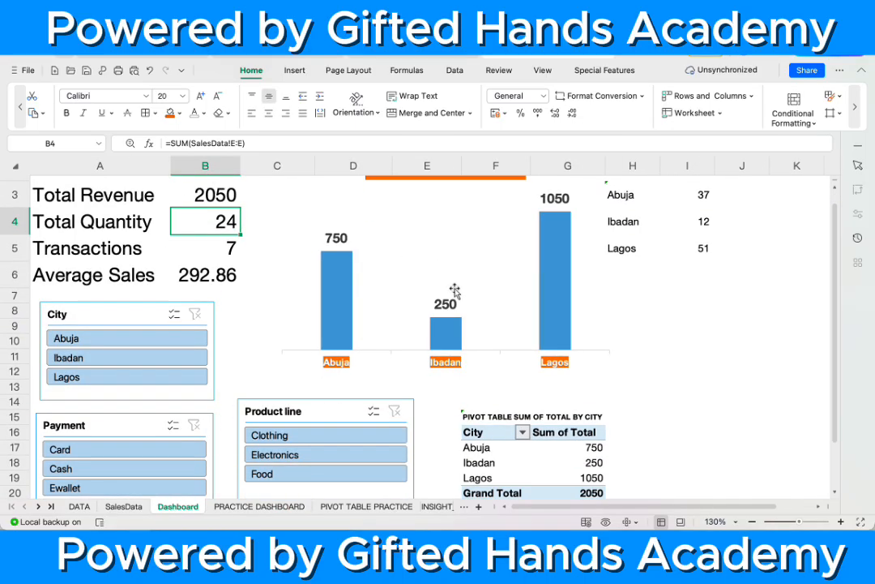
pyautogui.scroll(-3, 455, 290)
pyautogui.scroll(5, 455, 290)
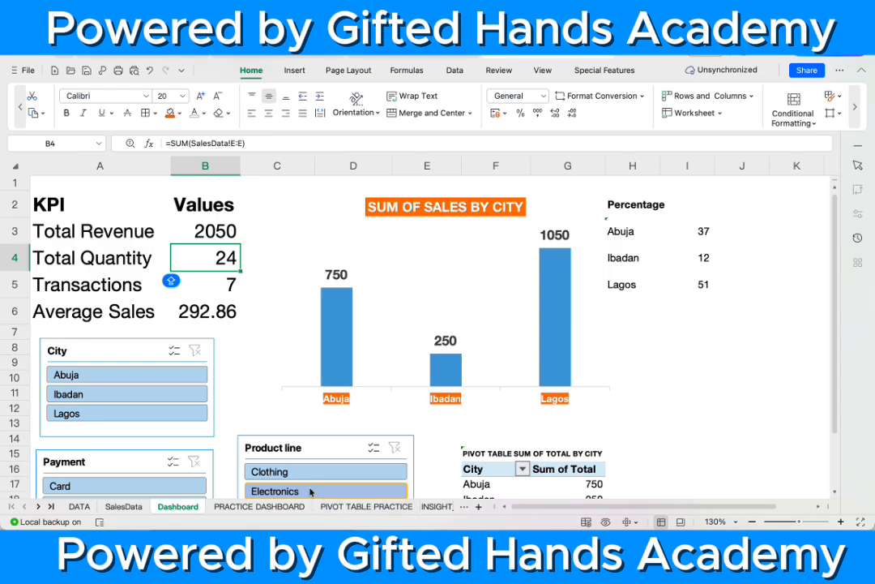
pyautogui.scroll(-3, 394, 509)
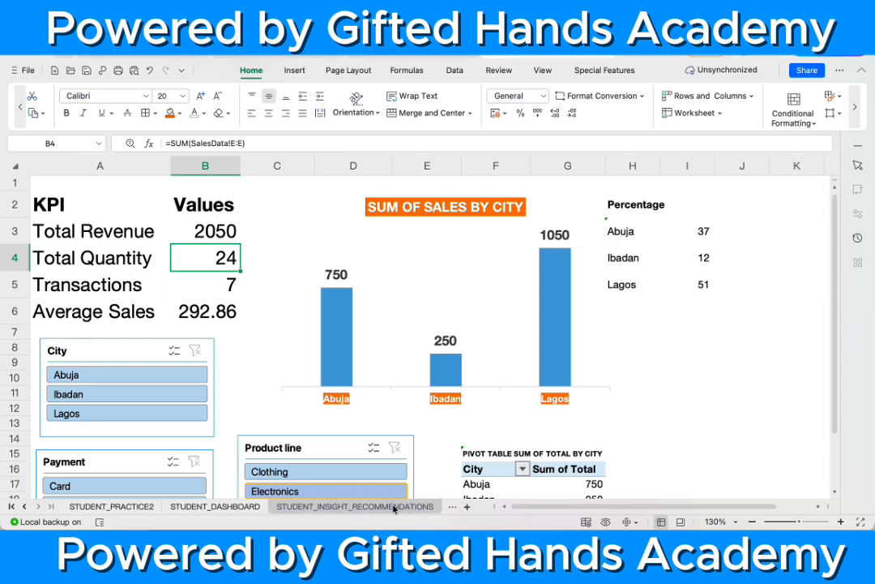
# Step: Revisit the PRACTICE DASHBOARD sheet and open the STUDENT_INSIGHT_RECOMMENDATIONS sheet
pyautogui.click(384, 508)
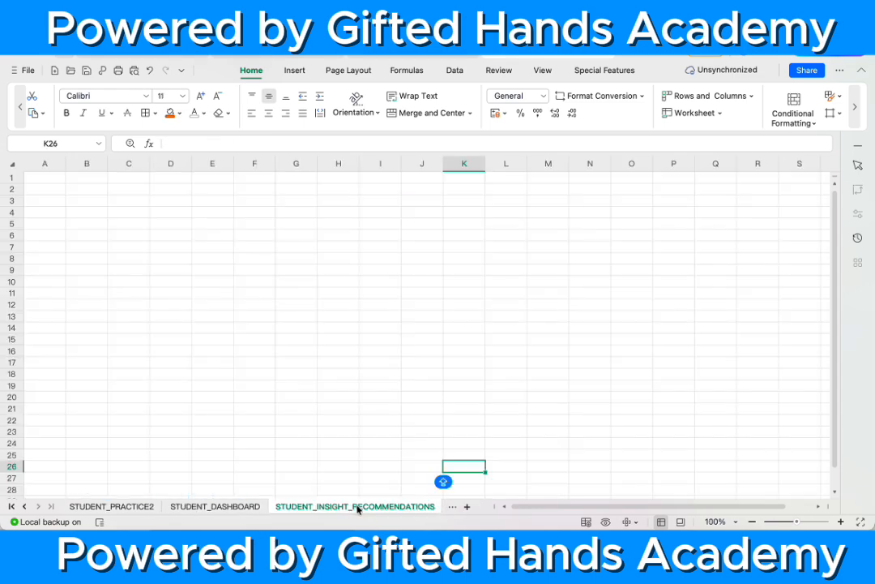
pyautogui.click(252, 507)
pyautogui.scroll(3, 117, 509)
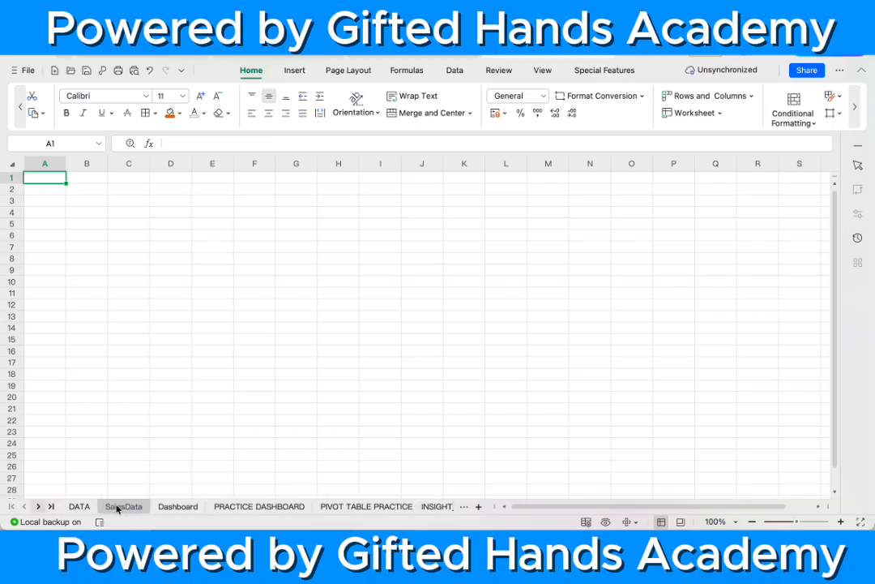
pyautogui.click(248, 505)
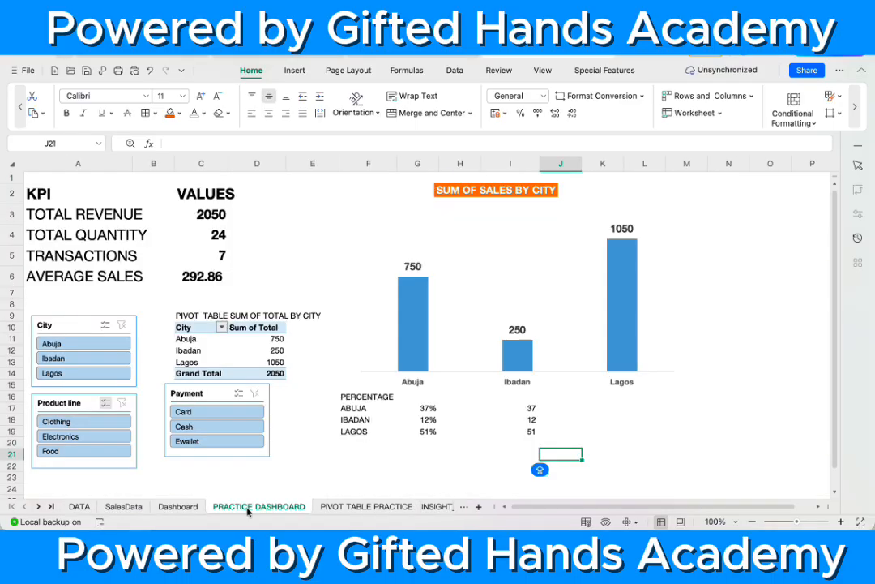
pyautogui.scroll(-8, 313, 423)
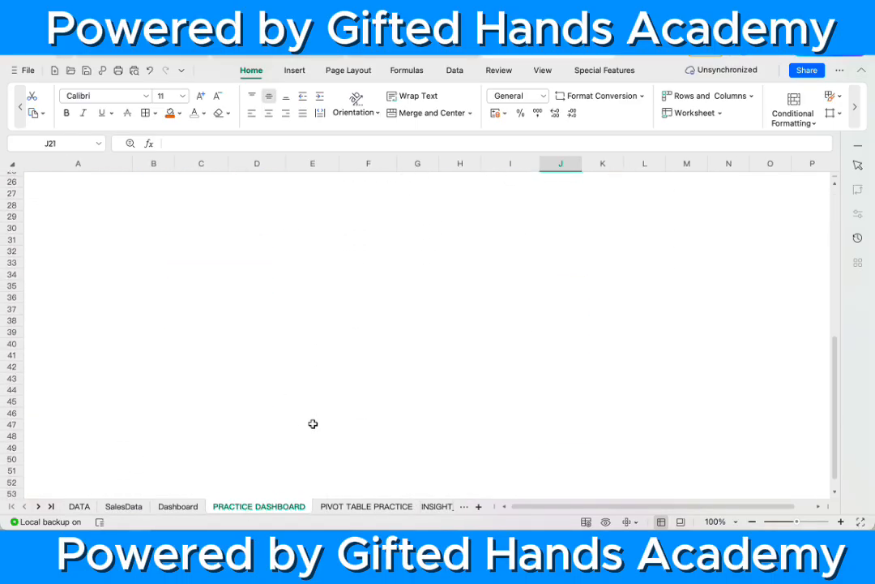
pyautogui.click(51, 506)
pyautogui.click(296, 506)
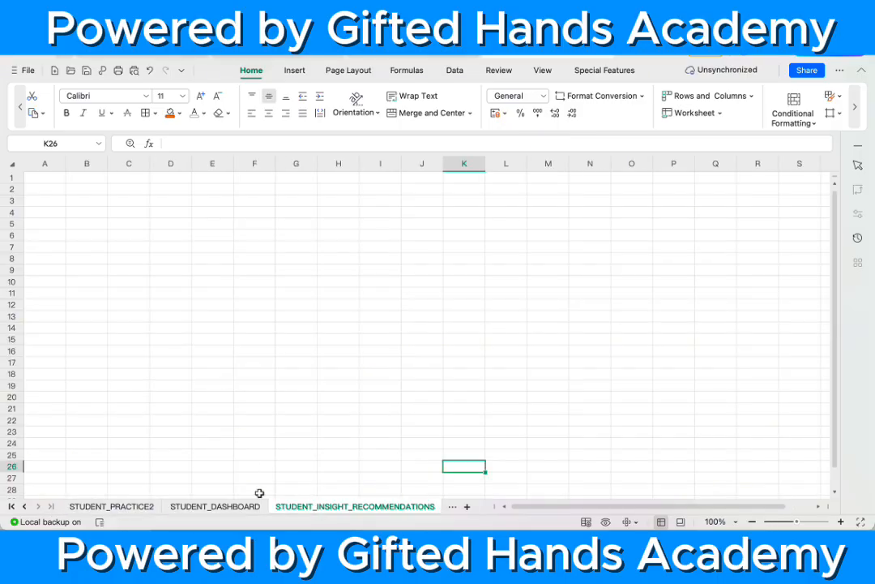
# Step: Look past the blank student sheets and read the STEP_BY_STEP_SETUP instructions through STEP 7: TEST AUTOMATION
pyautogui.click(218, 508)
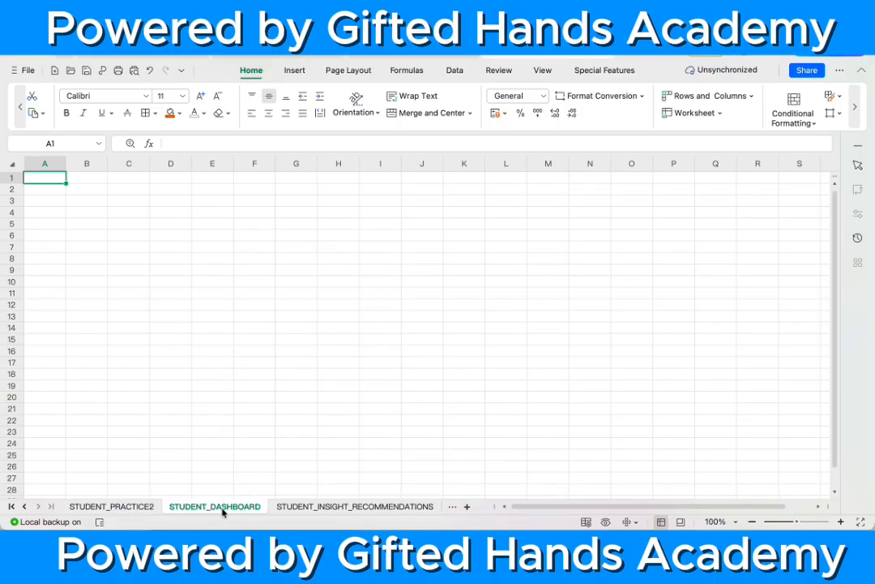
pyautogui.click(113, 504)
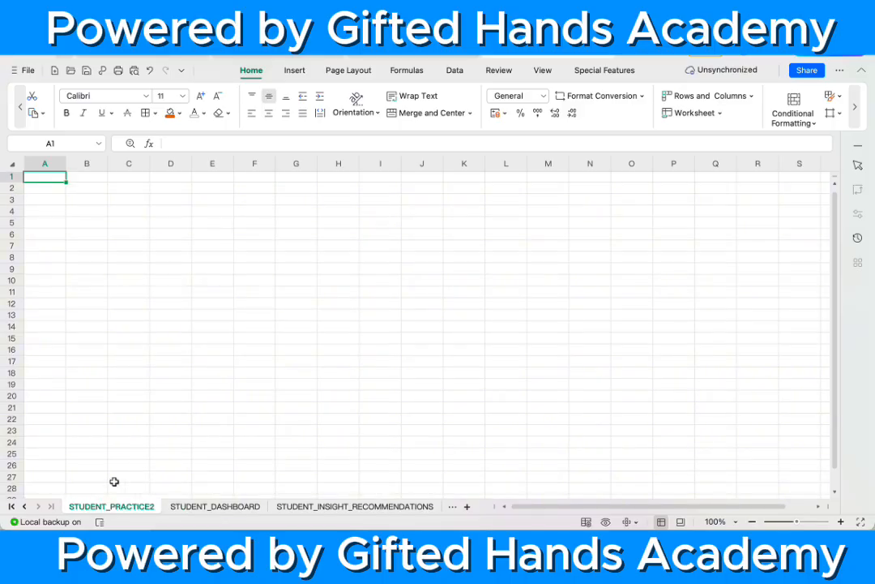
pyautogui.click(24, 505)
pyautogui.click(133, 507)
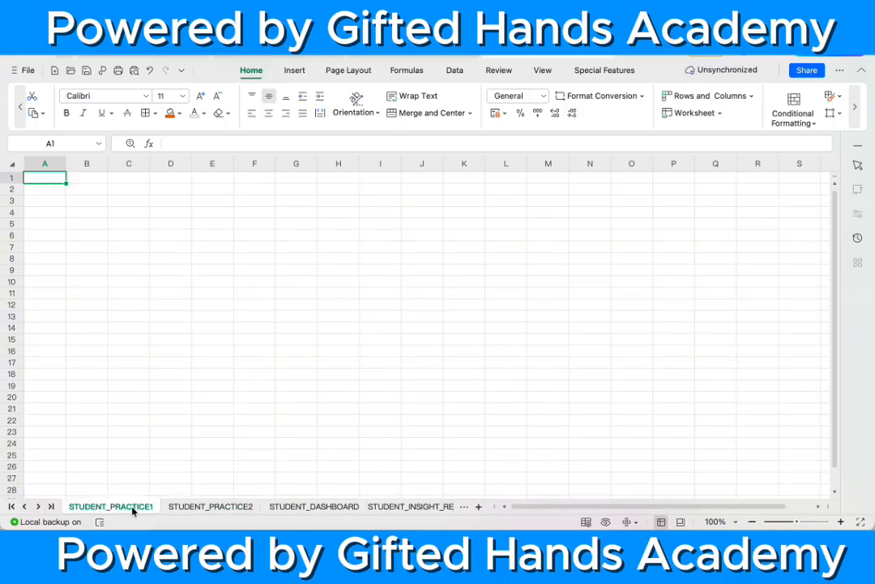
pyautogui.click(24, 506)
pyautogui.click(24, 506)
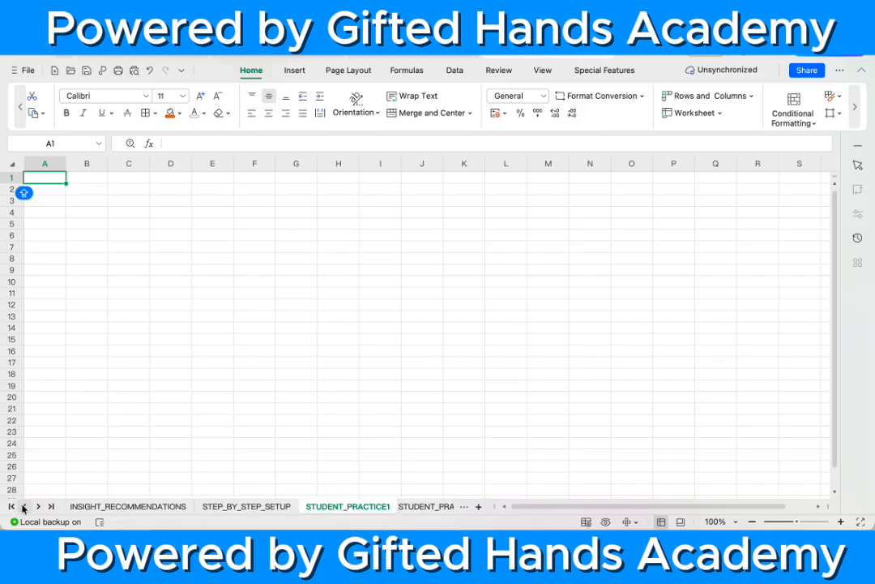
pyautogui.click(243, 507)
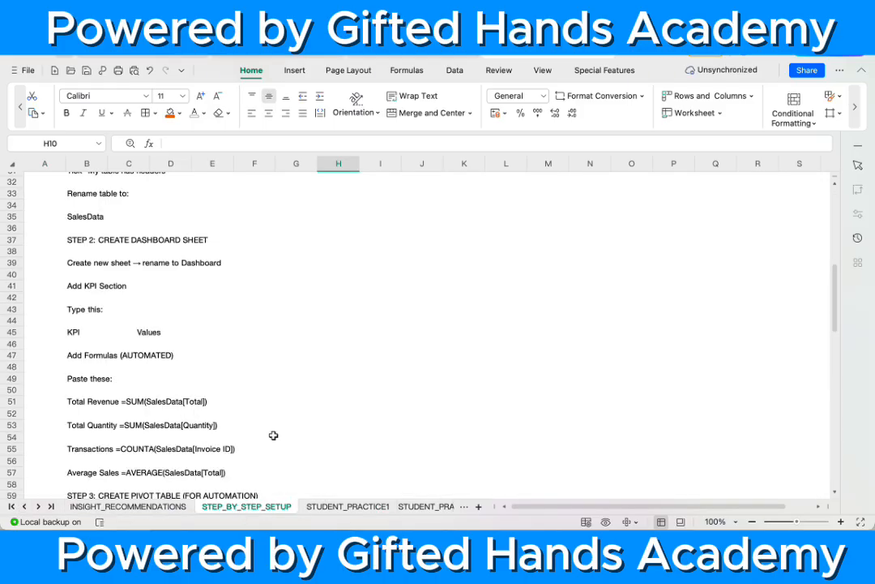
pyautogui.scroll(-14, 282, 414)
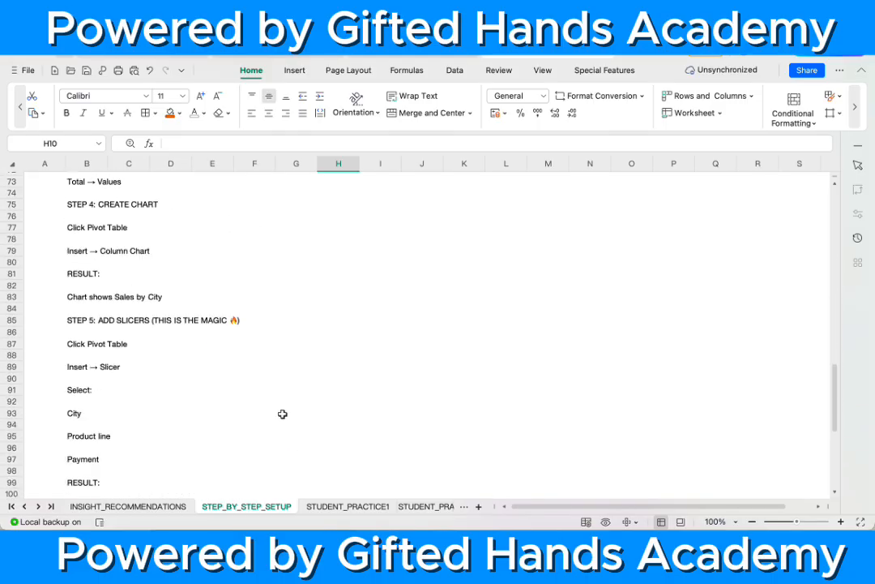
pyautogui.scroll(-20, 282, 414)
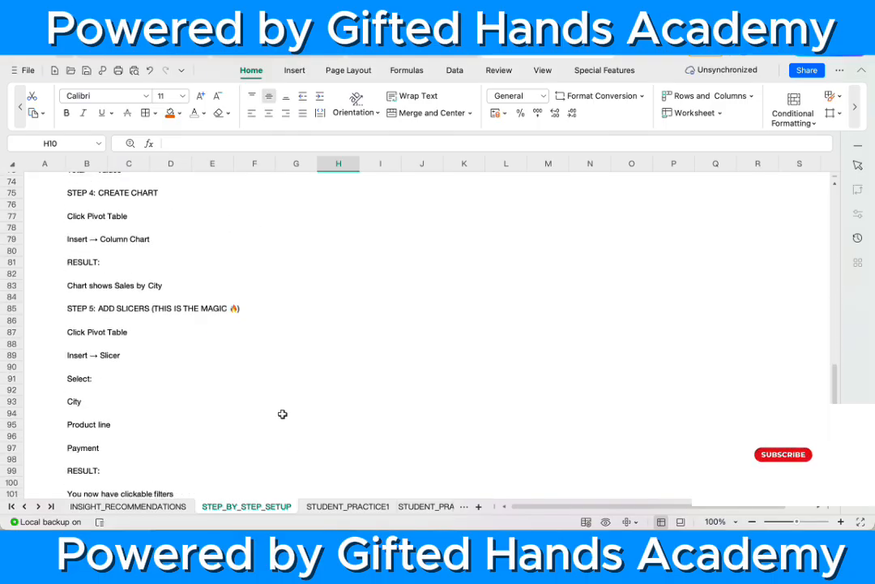
pyautogui.scroll(19, 282, 414)
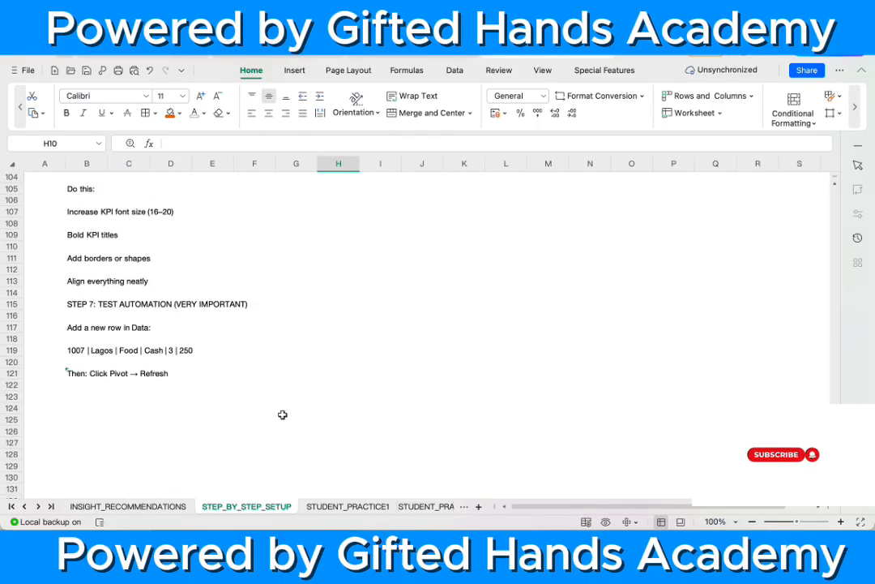
pyautogui.scroll(2, 282, 414)
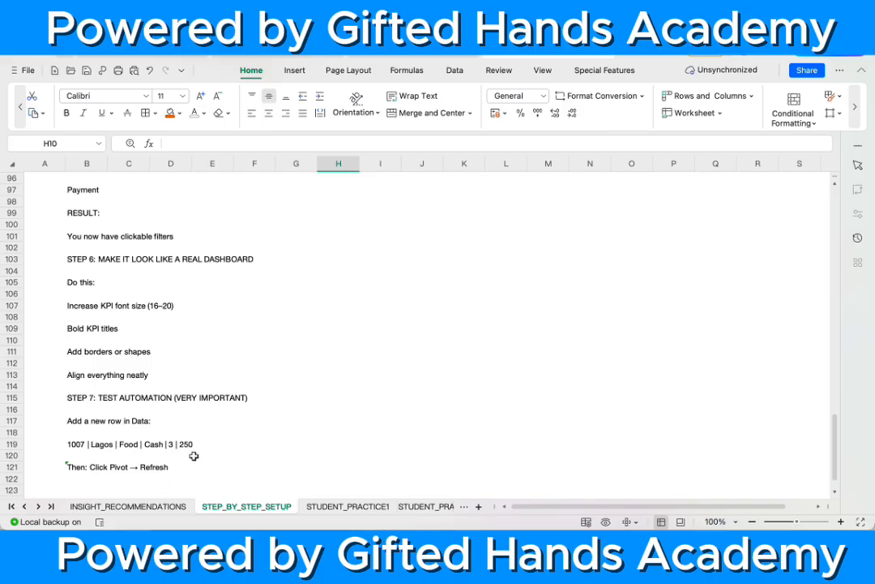
# Step: Duplicate the sample row from B119 into B120 and change its invoice ID to 1008
pyautogui.click(84, 456)
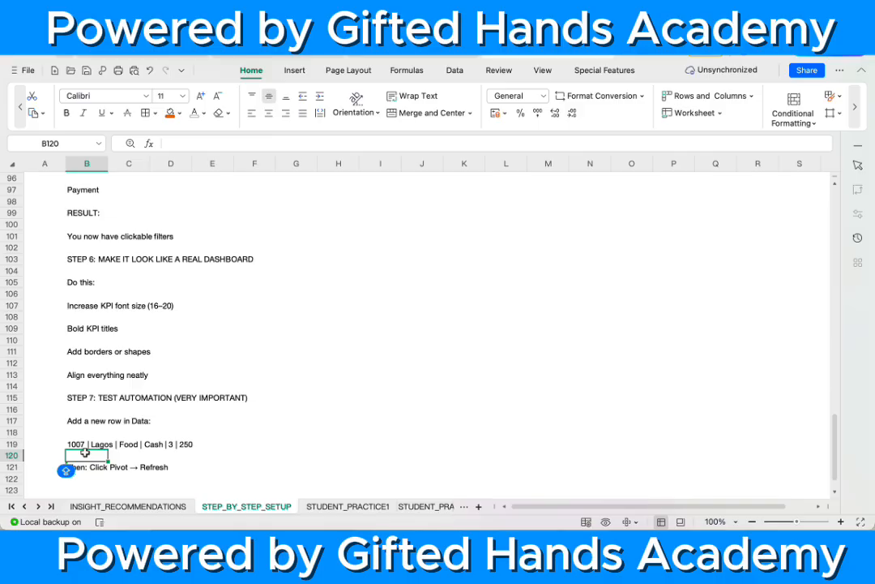
pyautogui.click(83, 445)
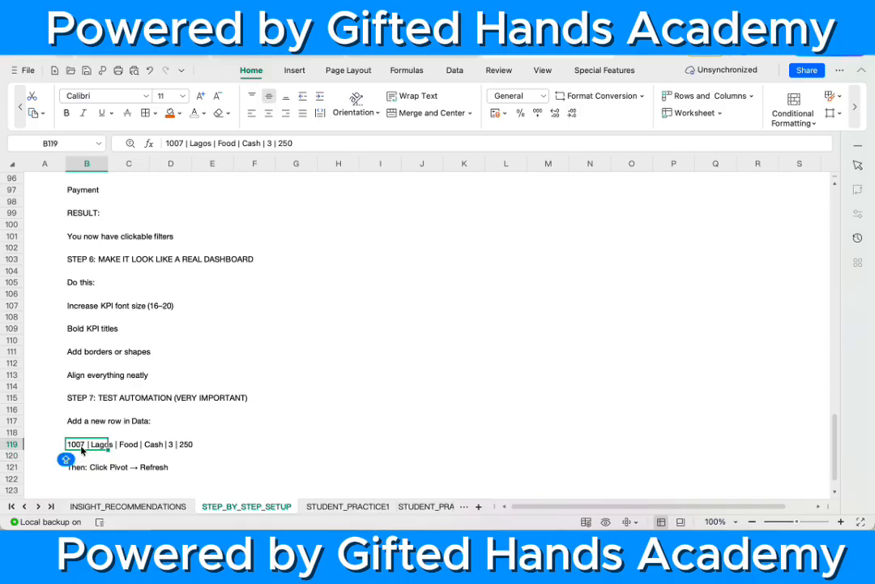
pyautogui.hotkey('ctrl', 'c')
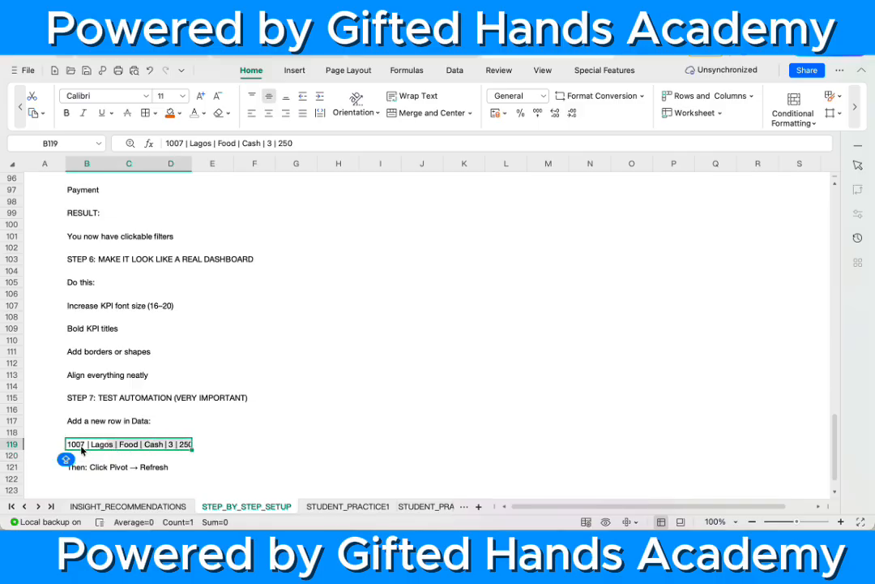
pyautogui.click(83, 456)
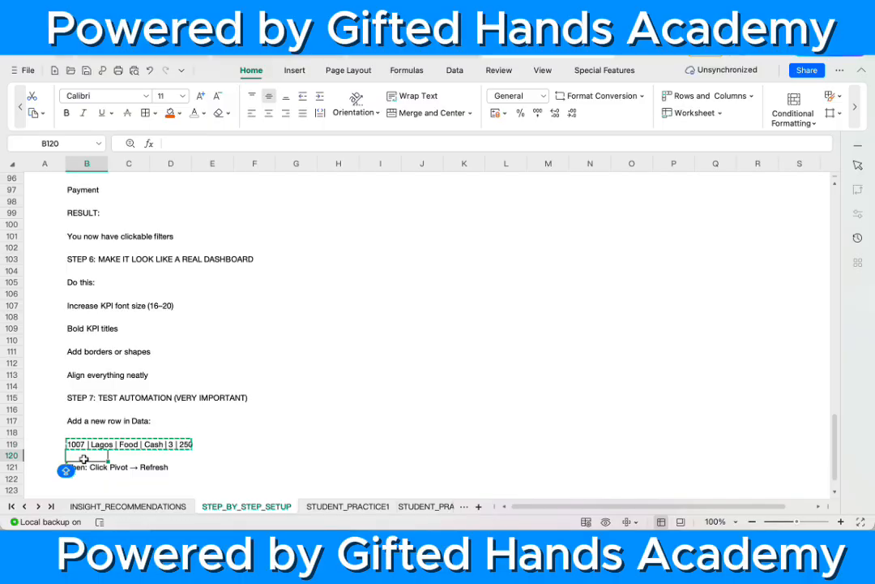
pyautogui.hotkey('ctrl', 'v')
pyautogui.doubleClick(83, 457)
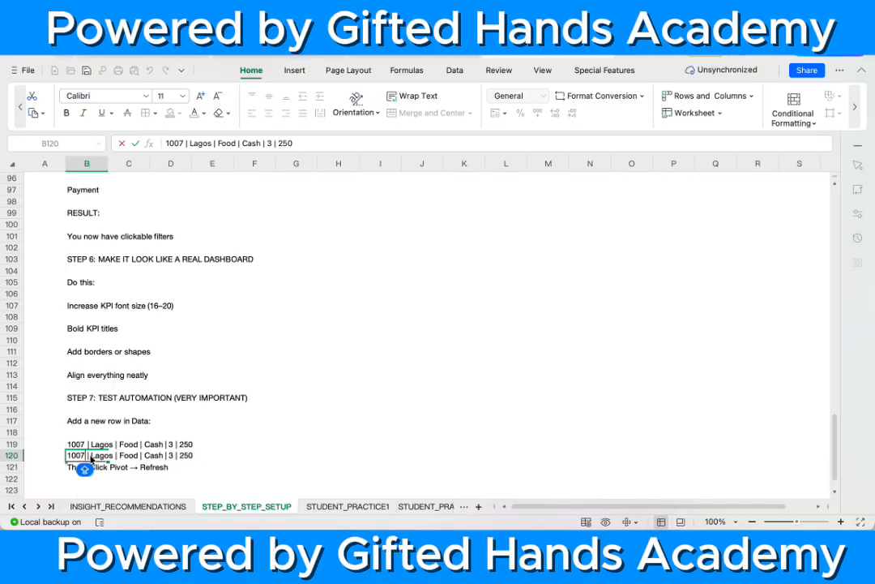
pyautogui.press('BackSpace')
pyautogui.write('8')
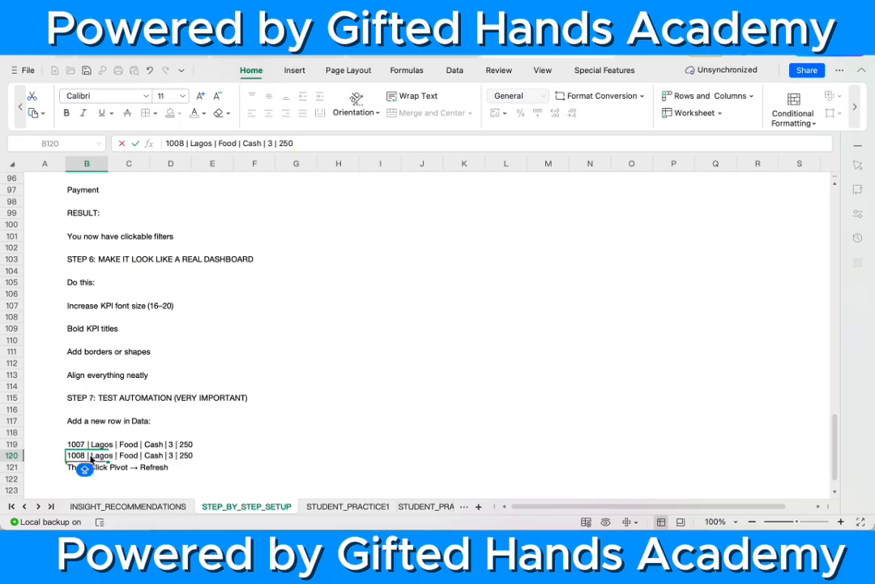
# Step: Replace the city in the B120 sample row with Ibadan
pyautogui.click(111, 455)
pyautogui.press('BackSpace')
pyautogui.press('BackSpace')
pyautogui.press('BackSpace')
pyautogui.press('BackSpace')
pyautogui.press('BackSpace')
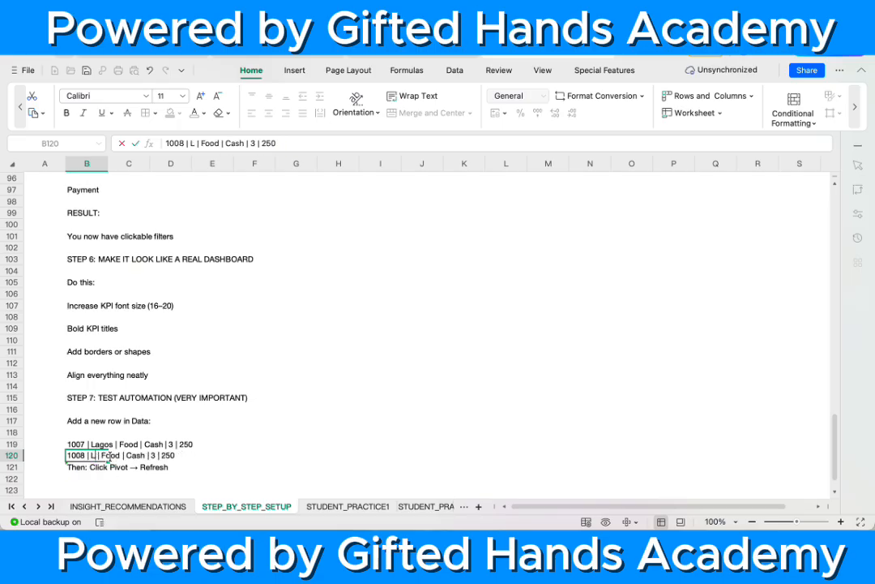
pyautogui.write('IBADAB')
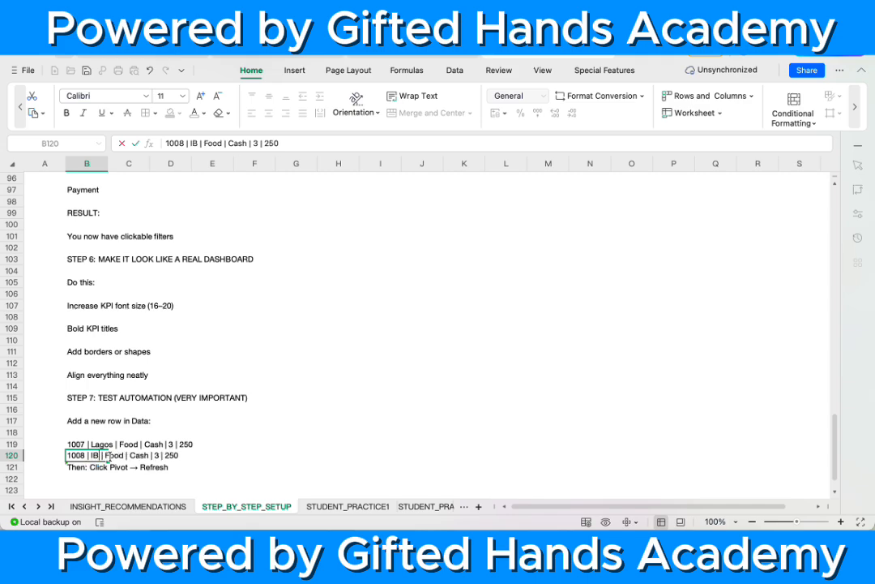
pyautogui.press('BackSpace')
pyautogui.press('BackSpace')
pyautogui.press('BackSpace')
pyautogui.press('BackSpace')
pyautogui.press('BackSpace')
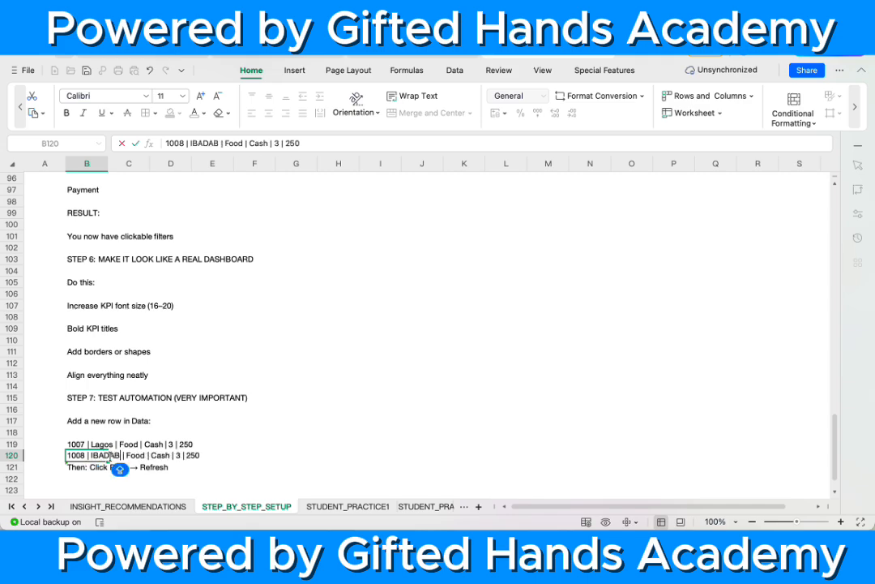
pyautogui.write('badan')
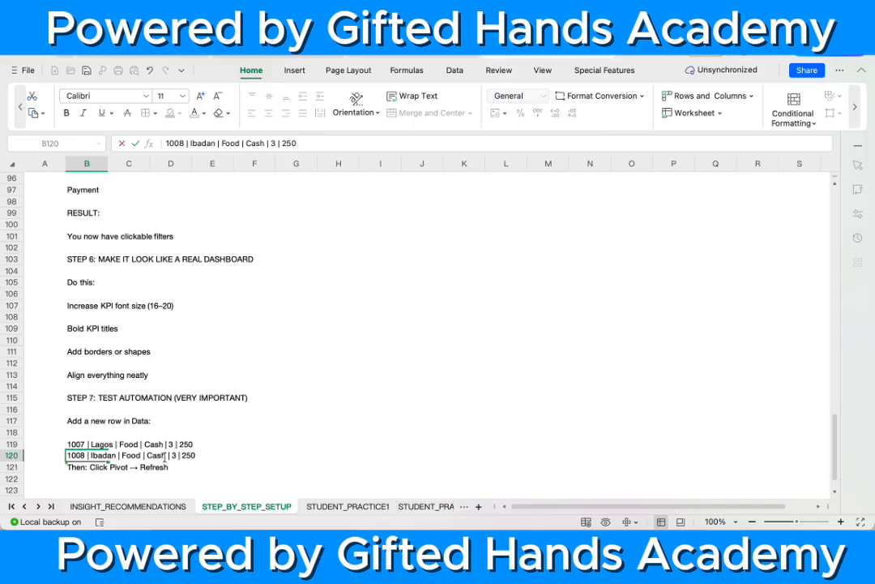
# Step: Replace the payment method in the B120 sample row with Ewallet
pyautogui.press('BackSpace')
pyautogui.press('BackSpace')
pyautogui.press('BackSpace')
pyautogui.press('BackSpace')
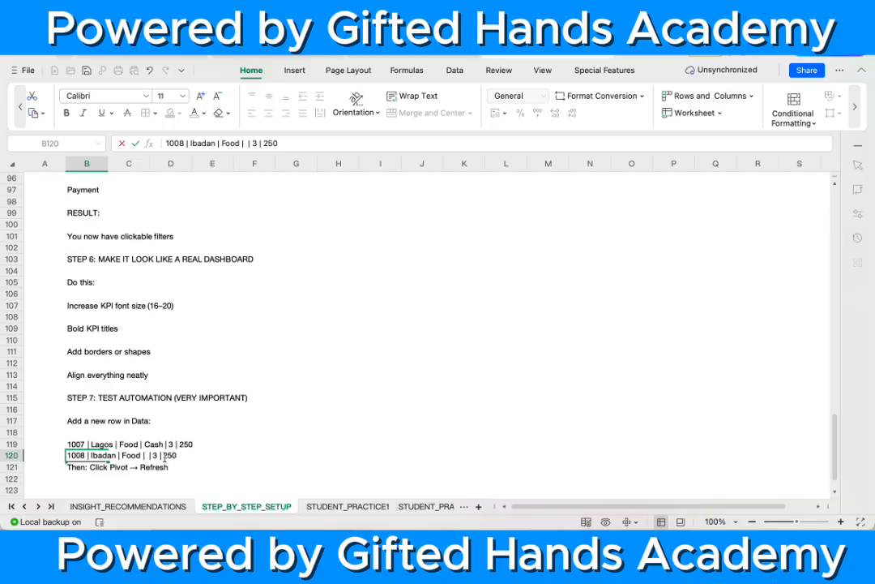
pyautogui.press('capslock')
pyautogui.write('Ewallet')
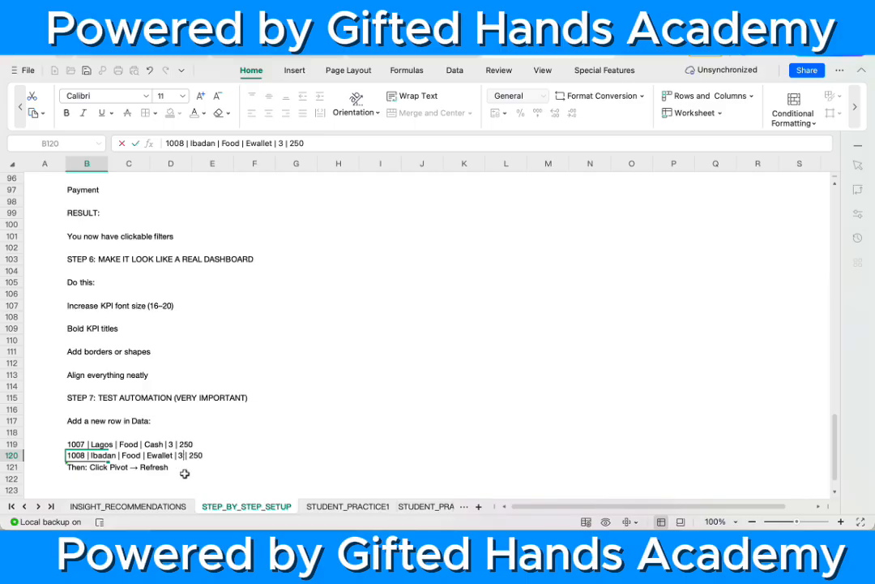
# Step: Set the quantity to 4 and the total to 150 in the B120 sample row
pyautogui.press('BackSpace')
pyautogui.write('4')
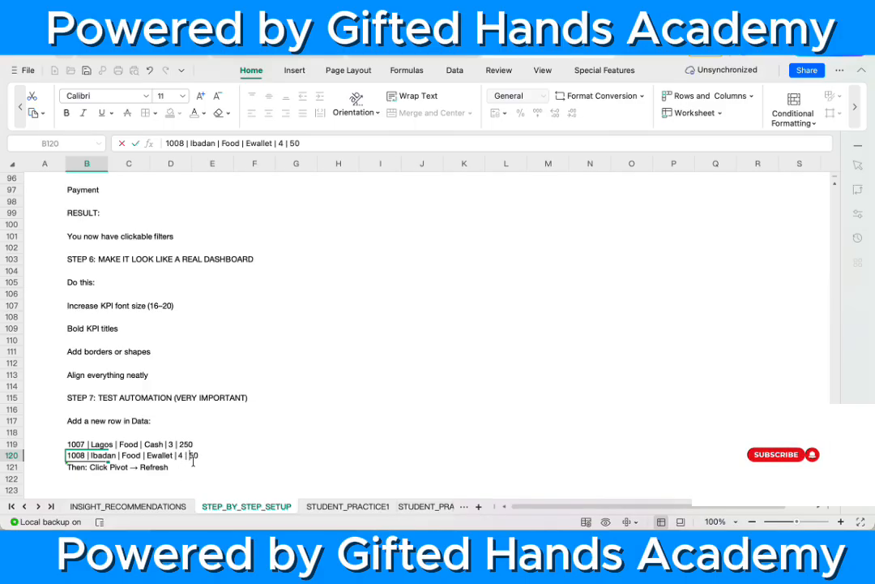
pyautogui.press('BackSpace')
pyautogui.write('1')
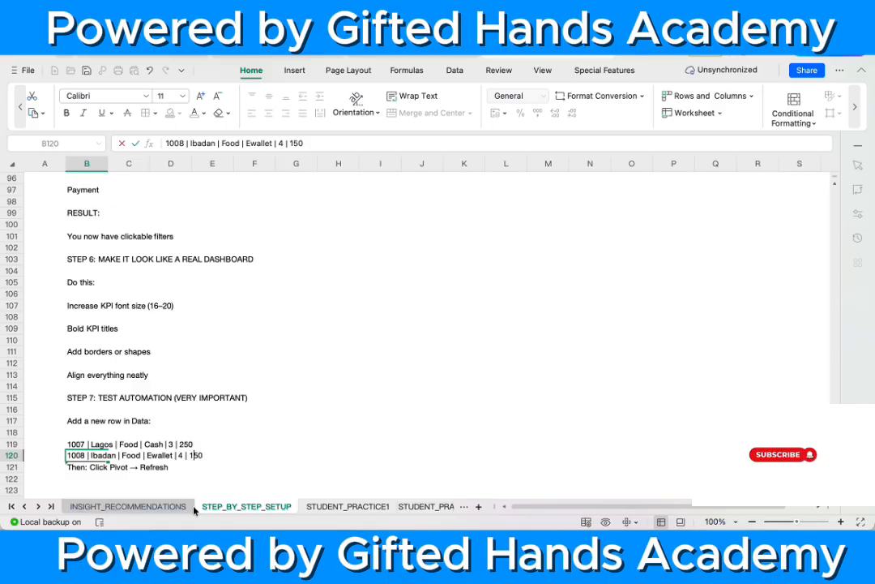
pyautogui.click(149, 508)
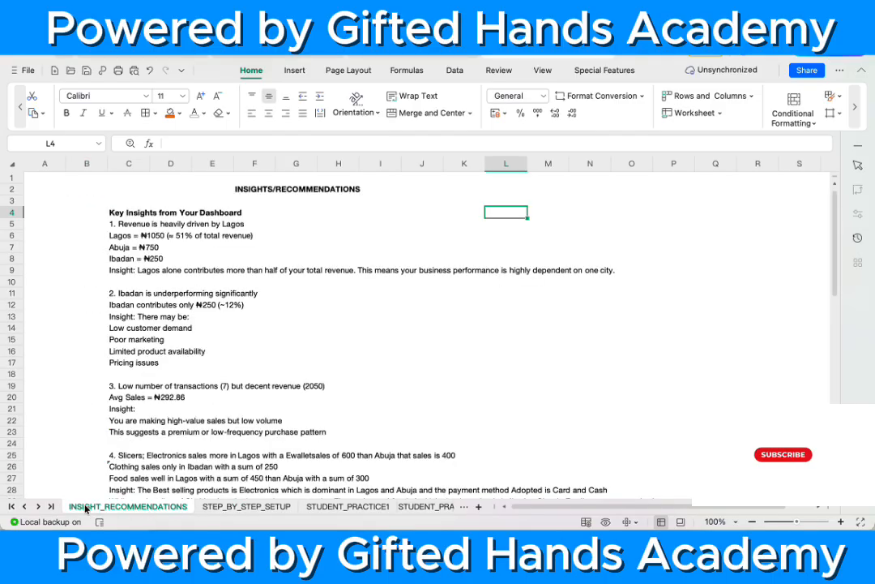
# Step: Copy the 1008 sample row, cells B120 to E120, from the STEP_BY_STEP_SETUP sheet
pyautogui.scroll(-3, 228, 427)
pyautogui.scroll(-3, 228, 427)
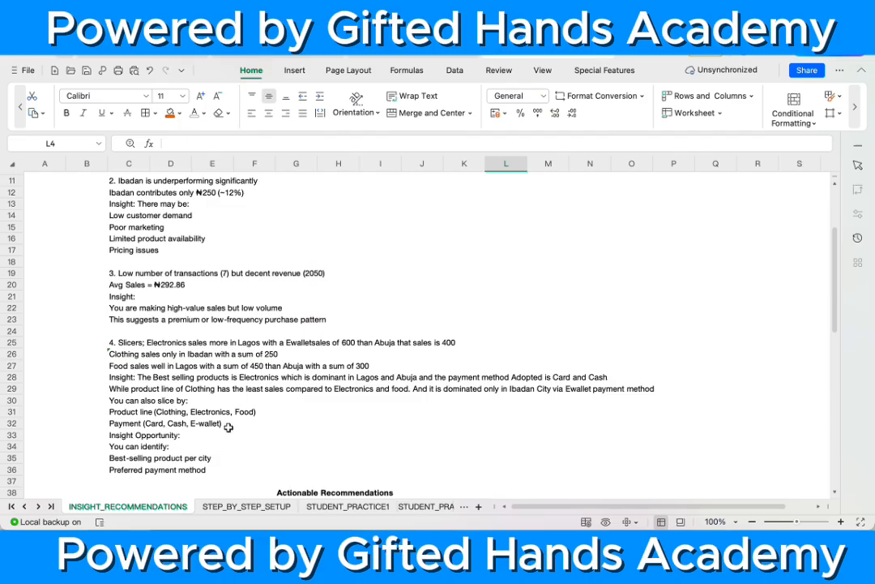
pyautogui.scroll(3, 230, 426)
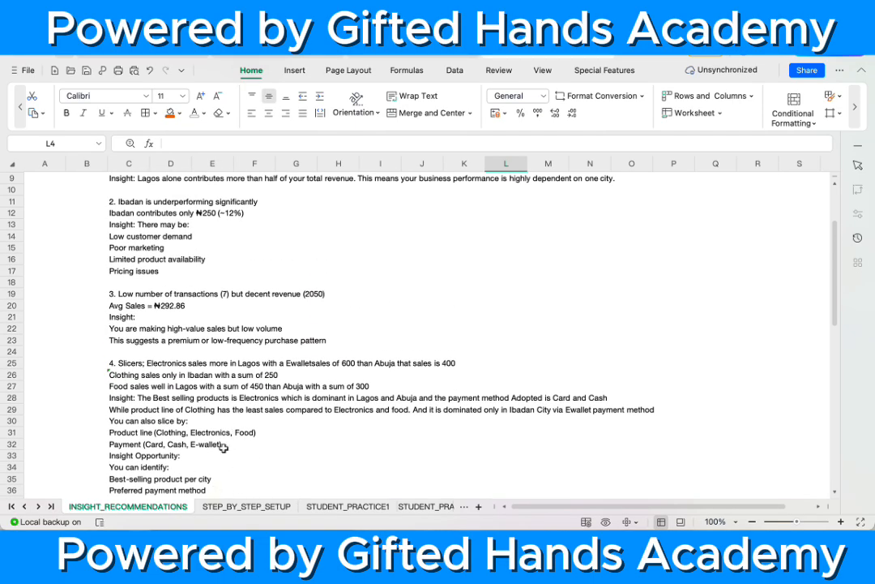
pyautogui.click(230, 508)
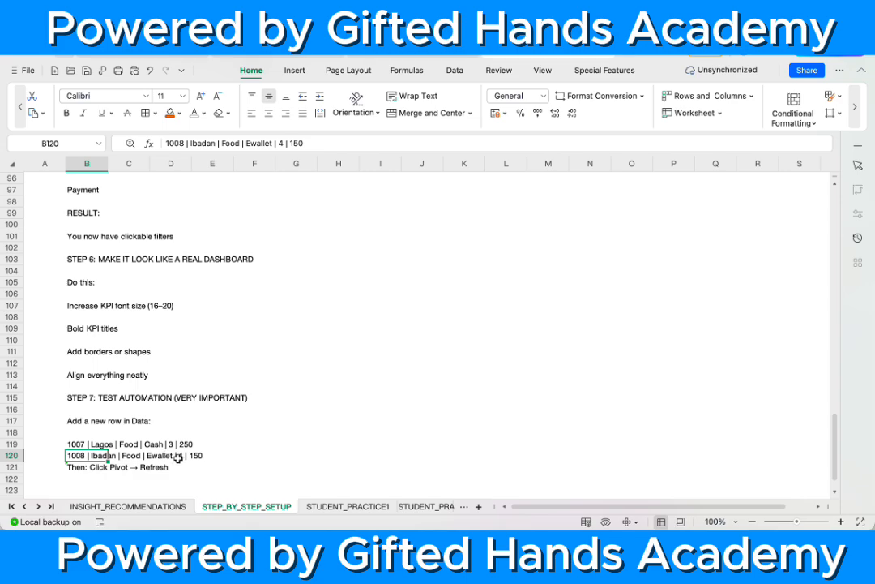
pyautogui.moveTo(194, 460); pyautogui.dragTo(82, 459)
pyautogui.hotkey('ctrl', 'c')
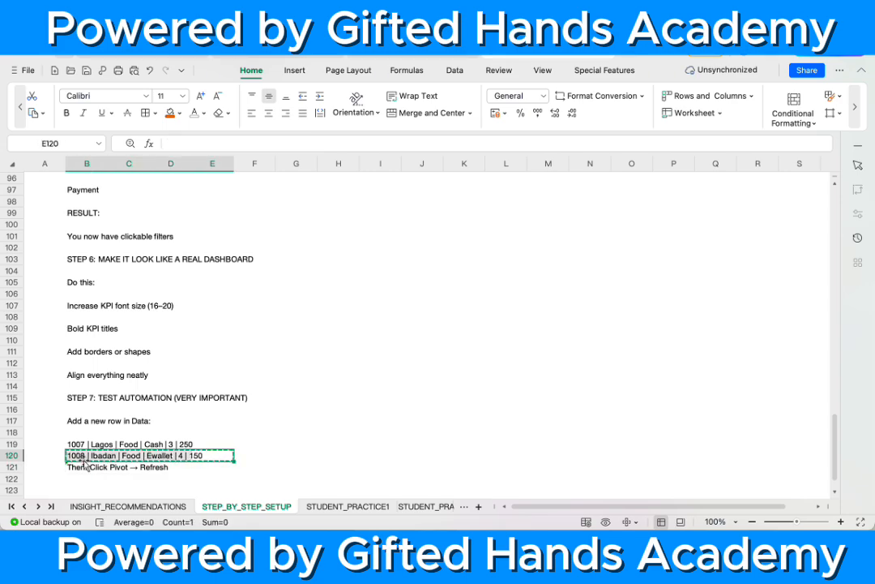
# Step: Paste the copied 1008 row into cell O11 of the SalesData sheet, beside the sales tables
pyautogui.scroll(3, 129, 505)
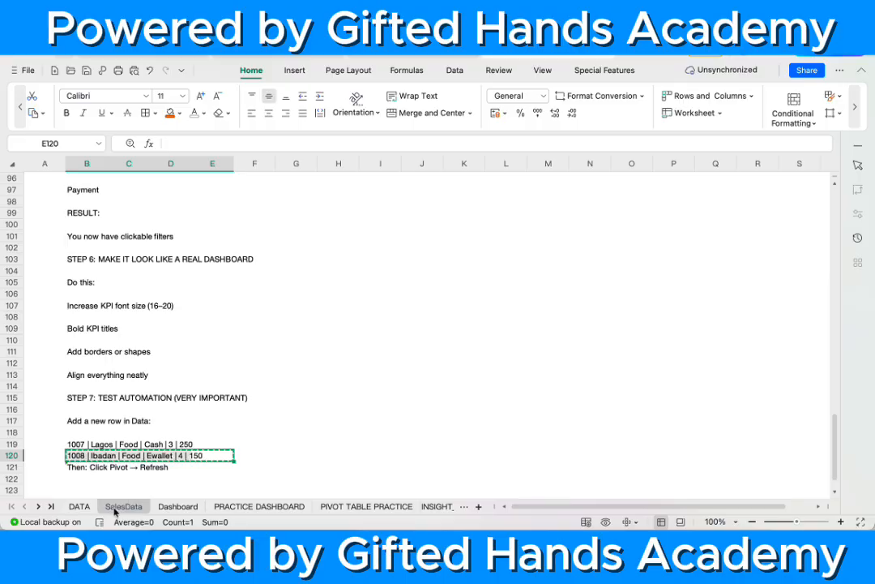
pyautogui.click(184, 508)
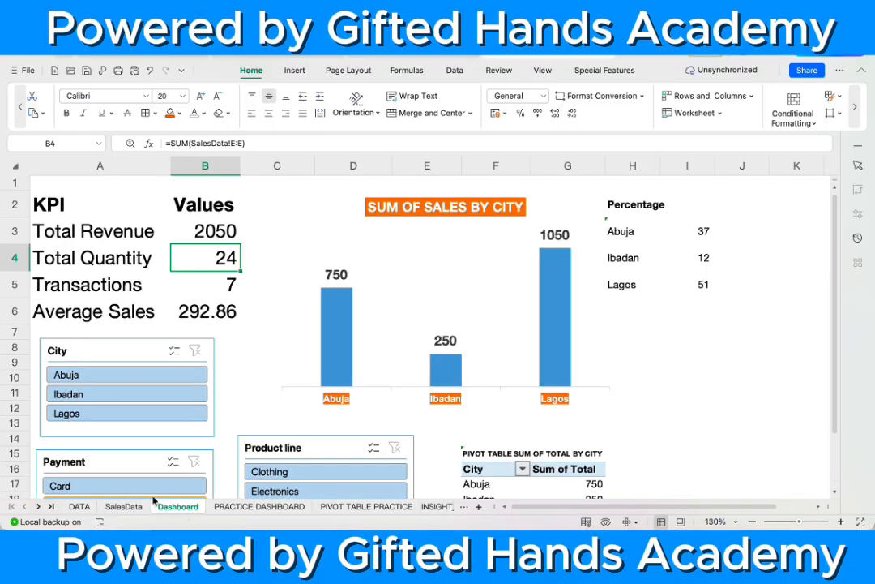
pyautogui.click(259, 506)
pyautogui.scroll(8, 306, 330)
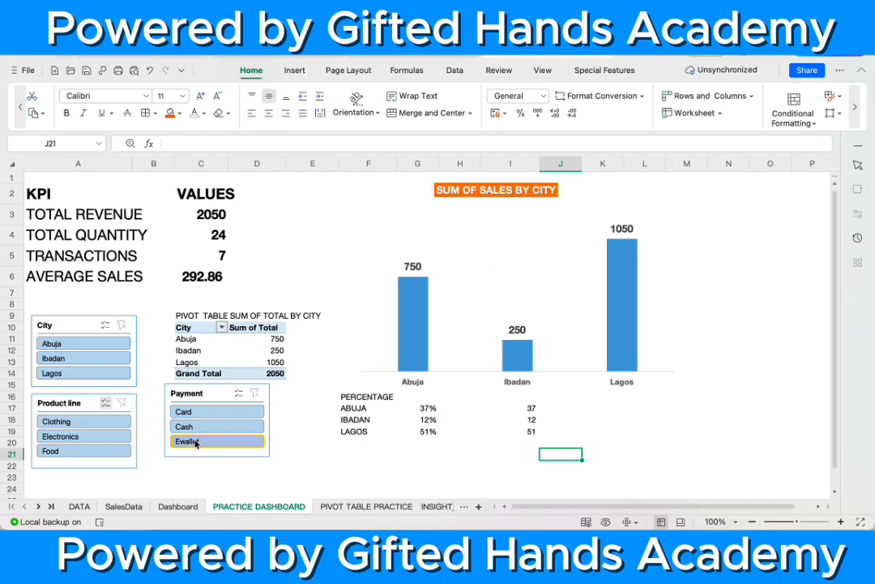
pyautogui.click(165, 508)
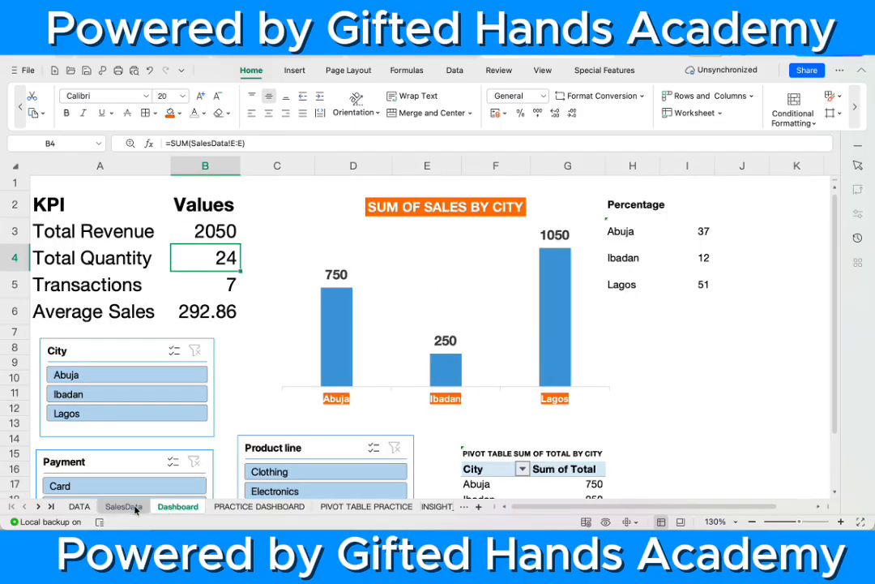
pyautogui.click(133, 507)
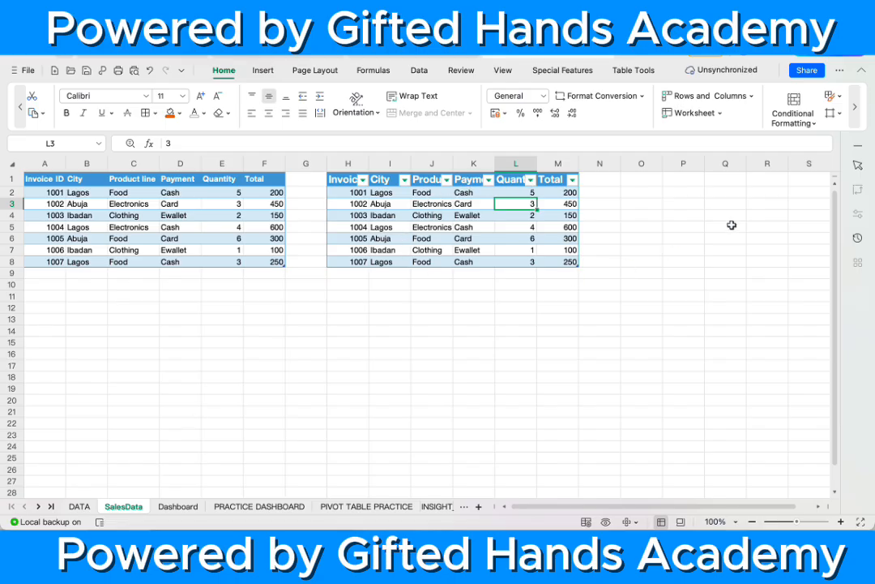
pyautogui.click(642, 296)
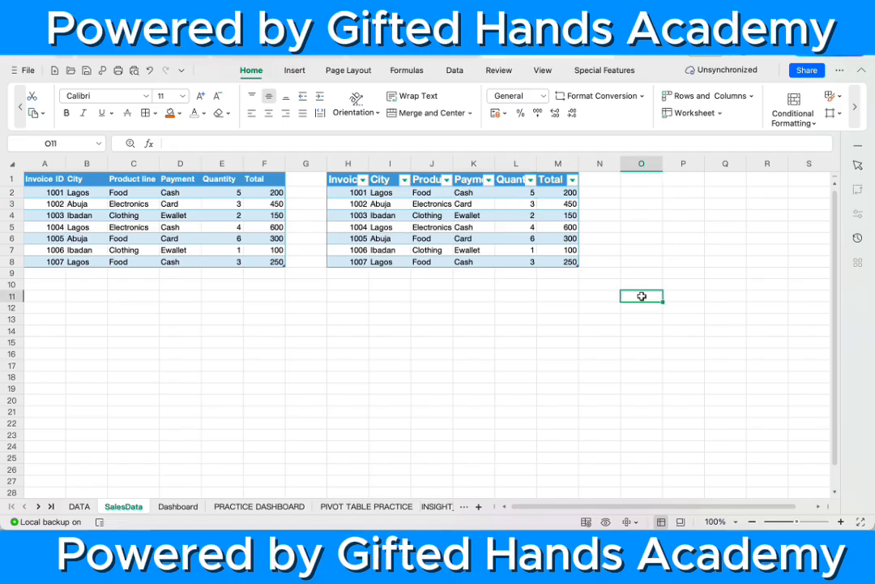
pyautogui.hotkey('ctrl', 'v')
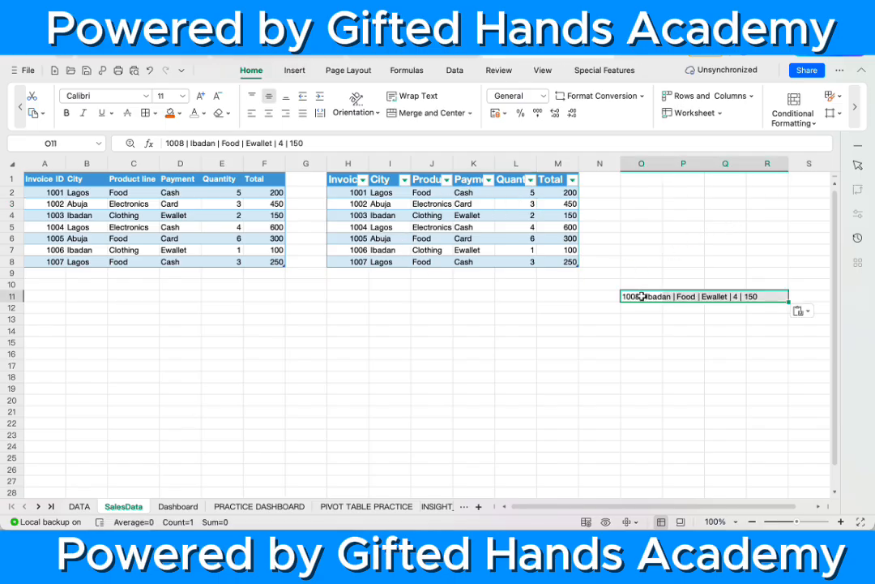
# Step: Start a new record in row 9 of the second sales table with invoice ID 1008 and the city Ibadan copied from I7
pyautogui.click(349, 272)
pyautogui.write('1008')
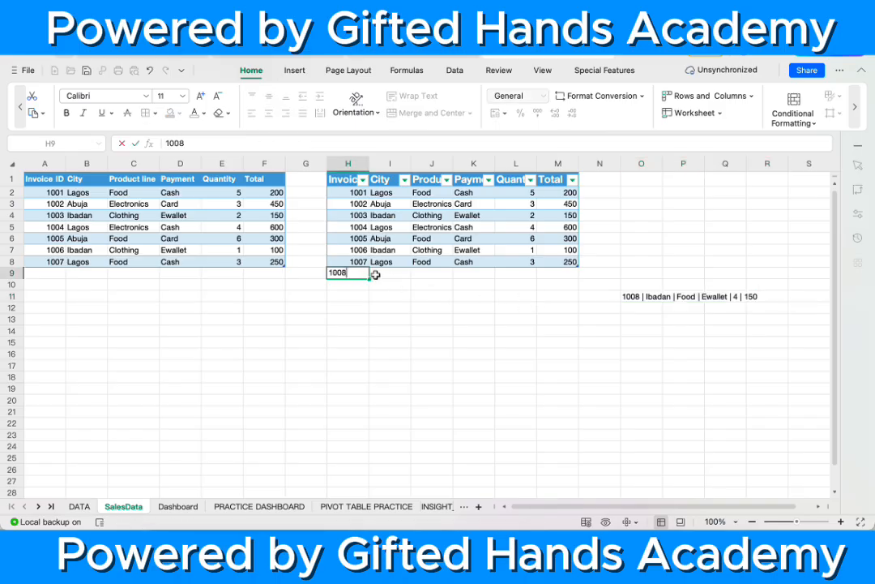
pyautogui.press('Tab')
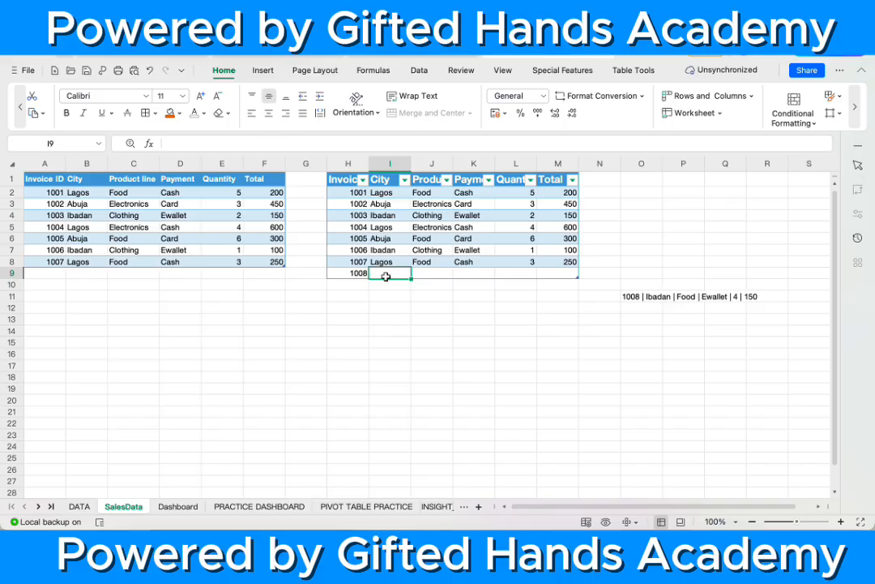
pyautogui.moveTo(387, 261); pyautogui.dragTo(387, 253)
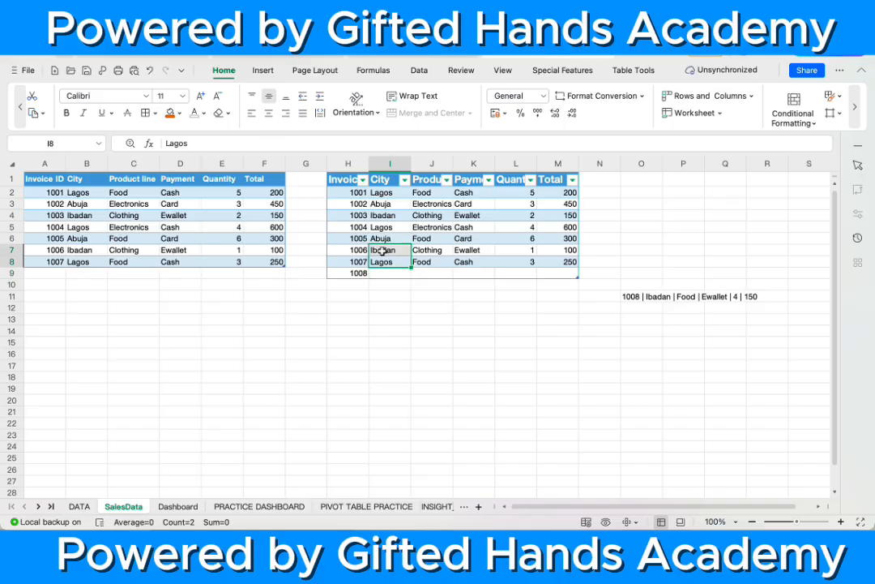
pyautogui.click(383, 251)
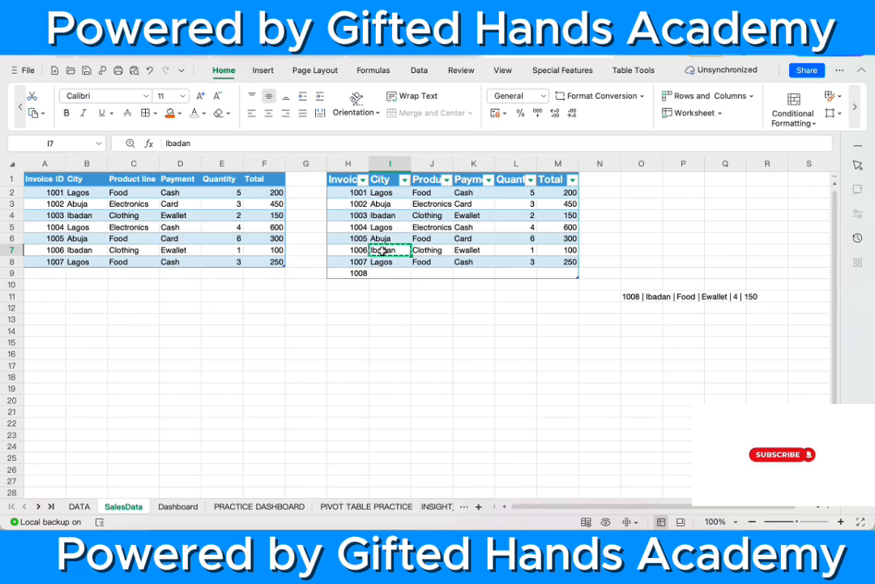
pyautogui.hotkey('ctrl', 'c')
pyautogui.click(379, 273)
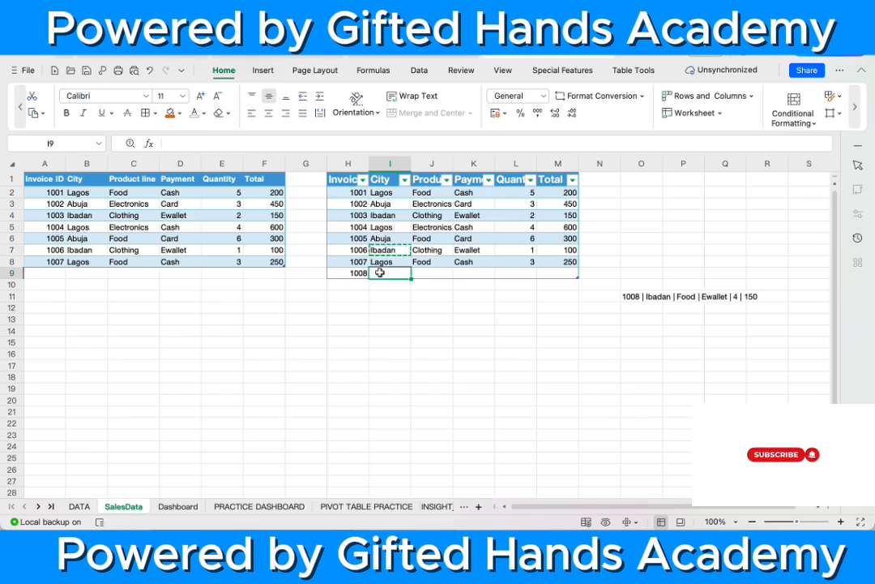
pyautogui.hotkey('ctrl', 'v')
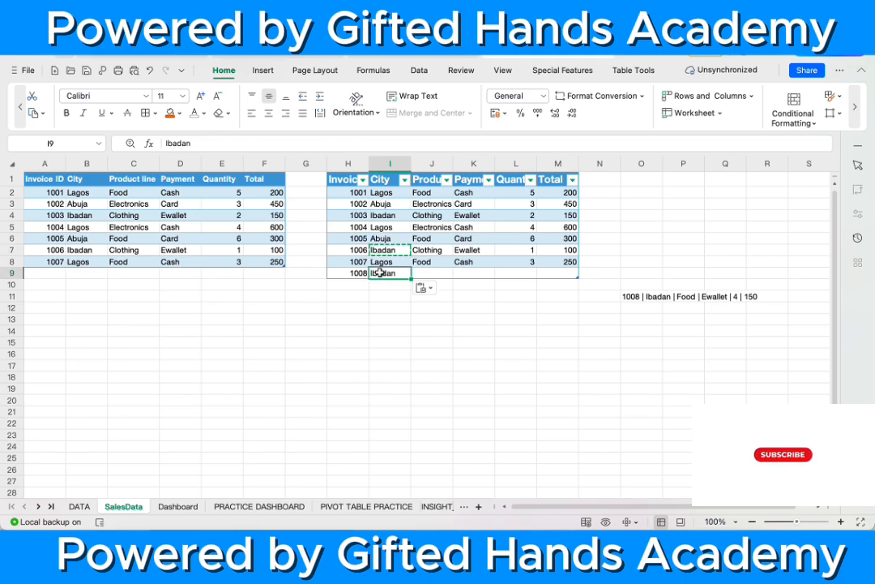
# Step: Copy Food from J2 and Ewallet from K4 into the product line and payment cells of the 1008 row
pyautogui.click(426, 195)
pyautogui.hotkey('ctrl', 'c')
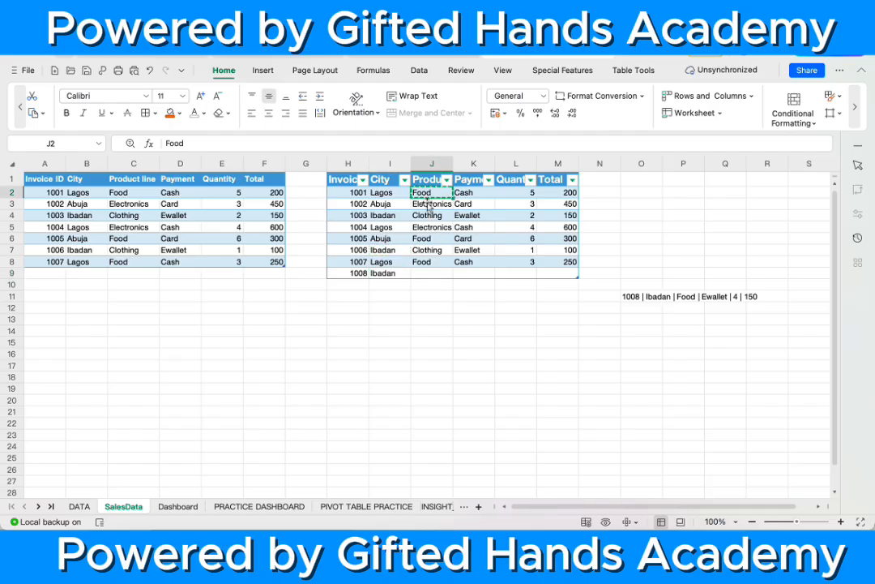
pyautogui.click(423, 273)
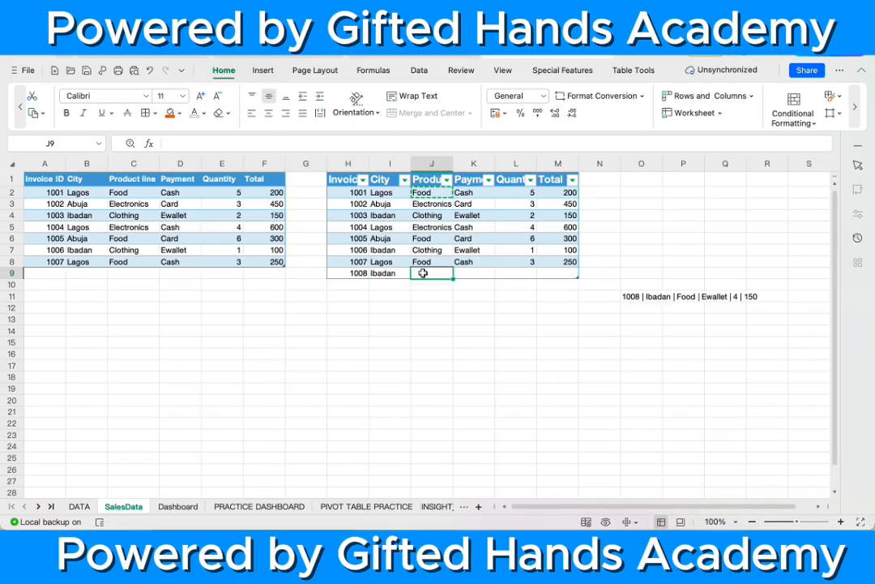
pyautogui.hotkey('ctrl', 'v')
pyautogui.click(473, 215)
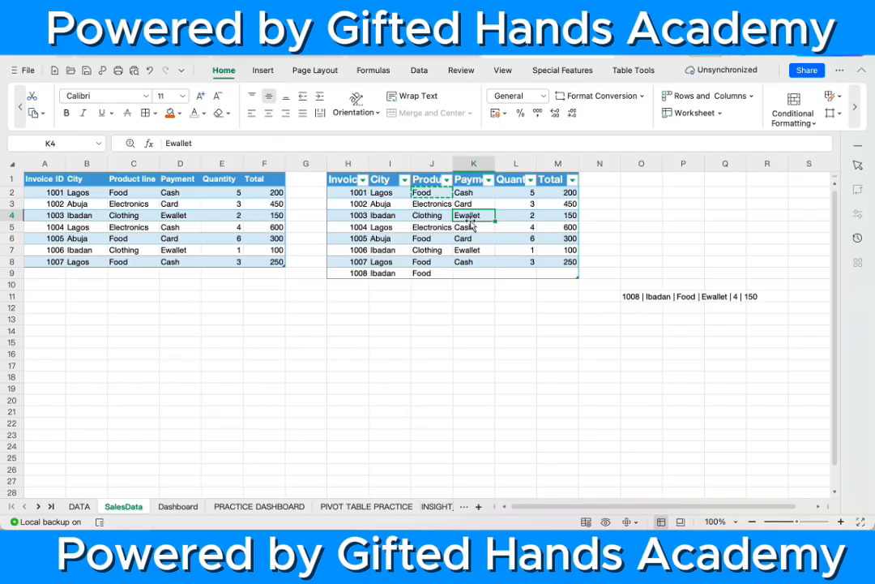
pyautogui.hotkey('ctrl', 'c')
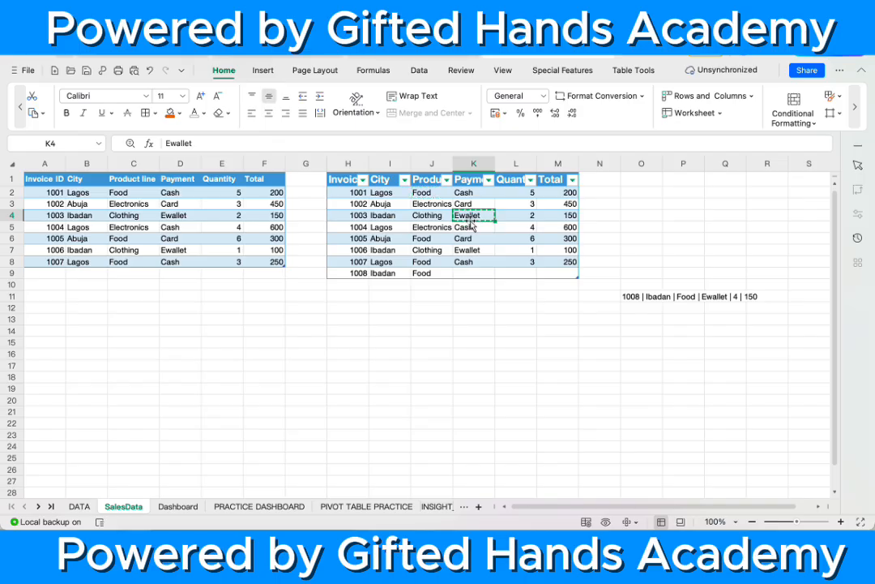
pyautogui.click(461, 274)
pyautogui.hotkey('ctrl', 'v')
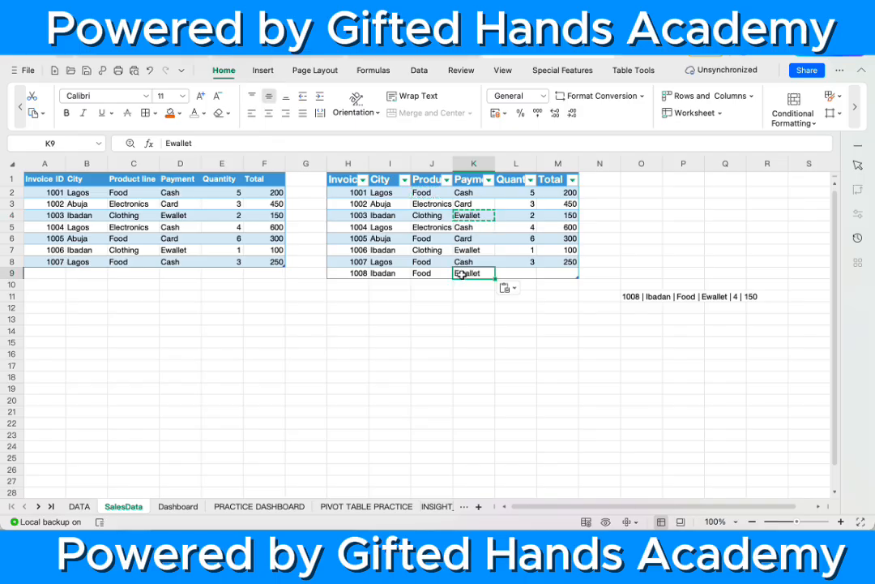
# Step: Enter quantity 4 and total 150 in the 1008 row of the second sales table
pyautogui.click(523, 273)
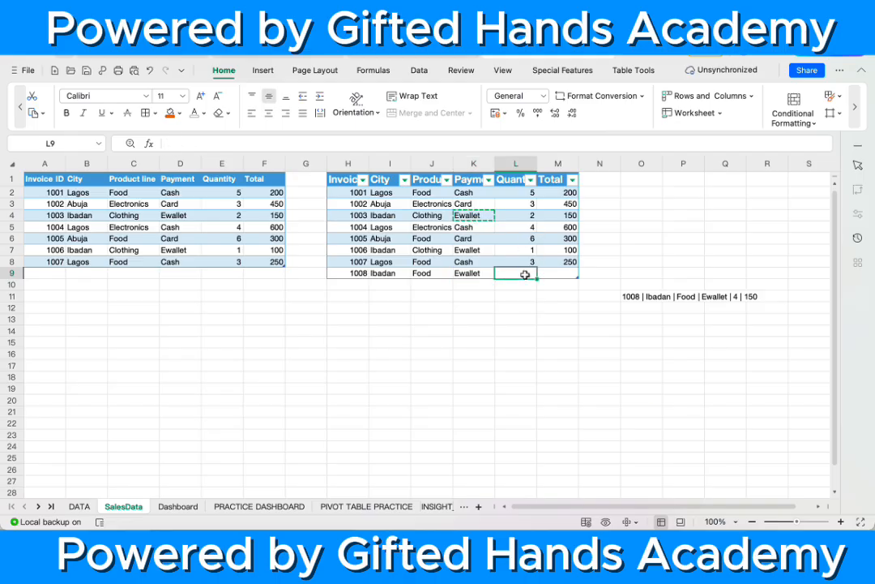
pyautogui.write('4')
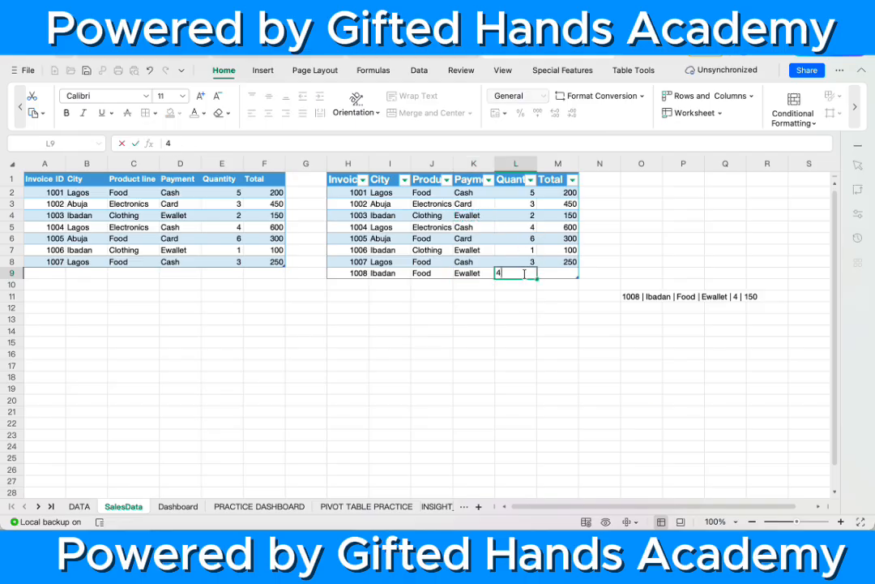
pyautogui.click(565, 263)
pyautogui.click(564, 273)
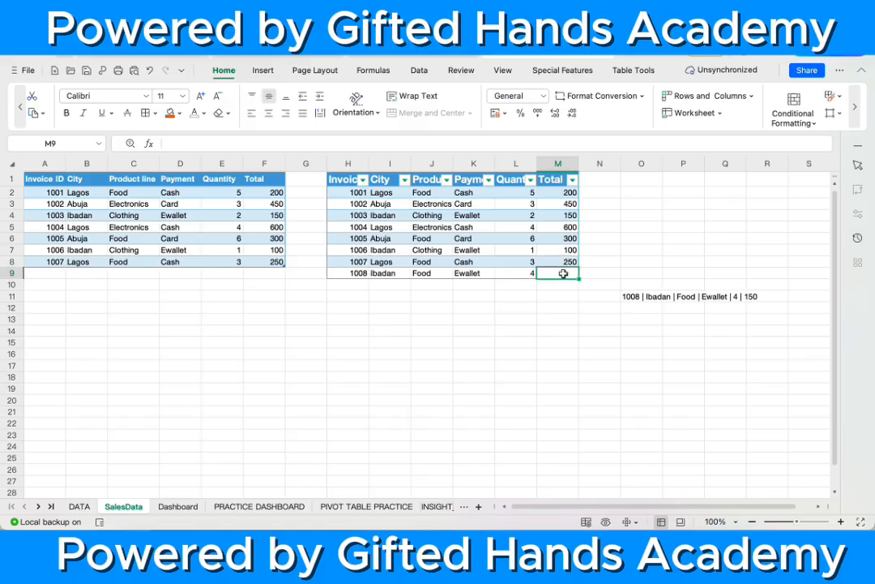
pyautogui.write('150')
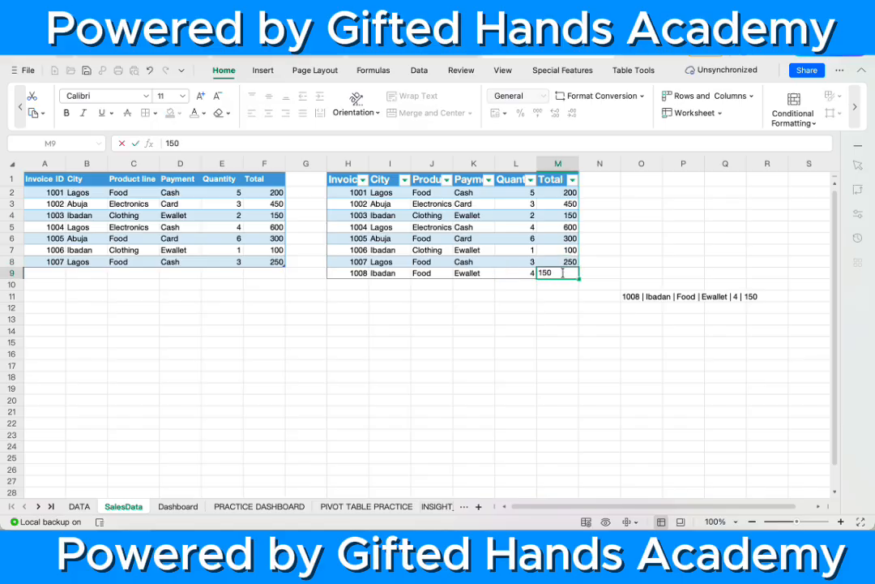
pyautogui.click(570, 318)
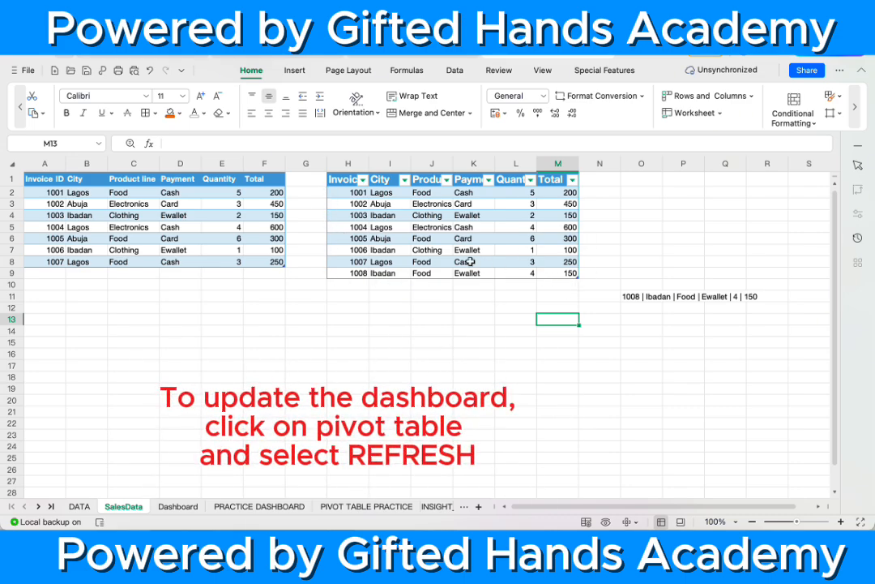
pyautogui.rightClick(552, 228)
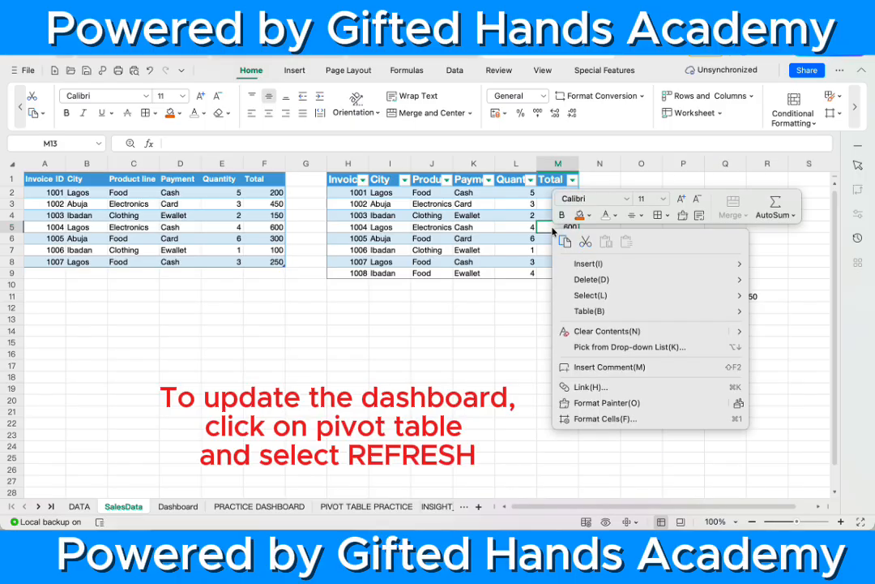
pyautogui.moveTo(571, 281)
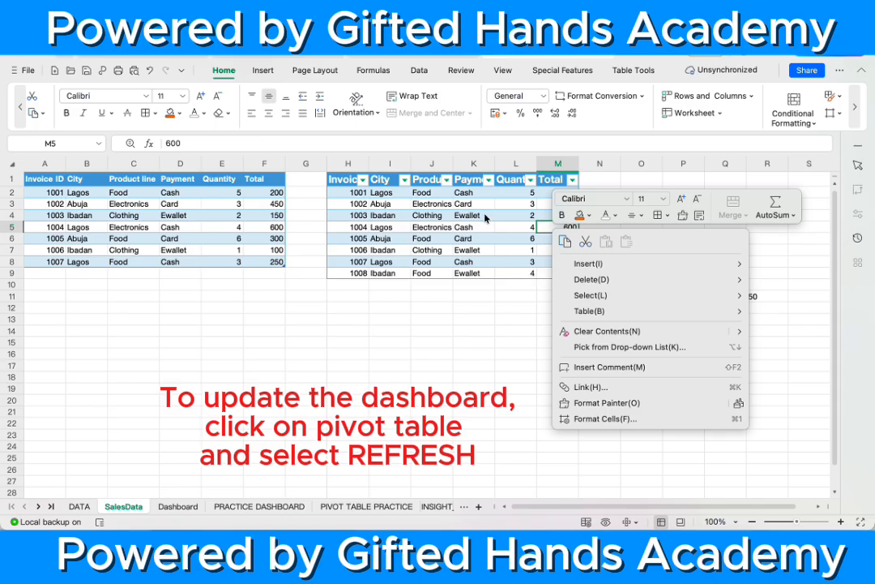
pyautogui.press('Escape')
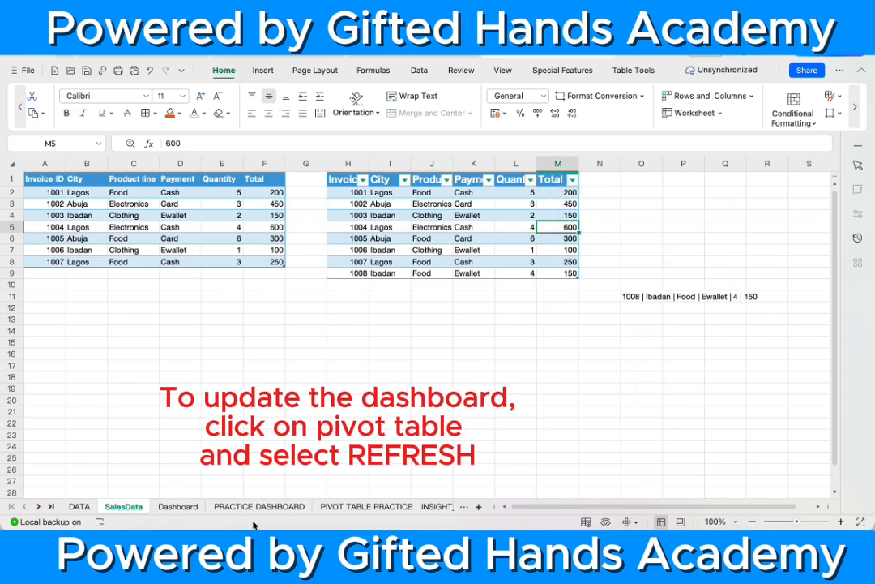
# Step: Refresh the Sum of Total by City pivot table on the PRACTICE DASHBOARD sheet to include the new sales row
pyautogui.click(179, 507)
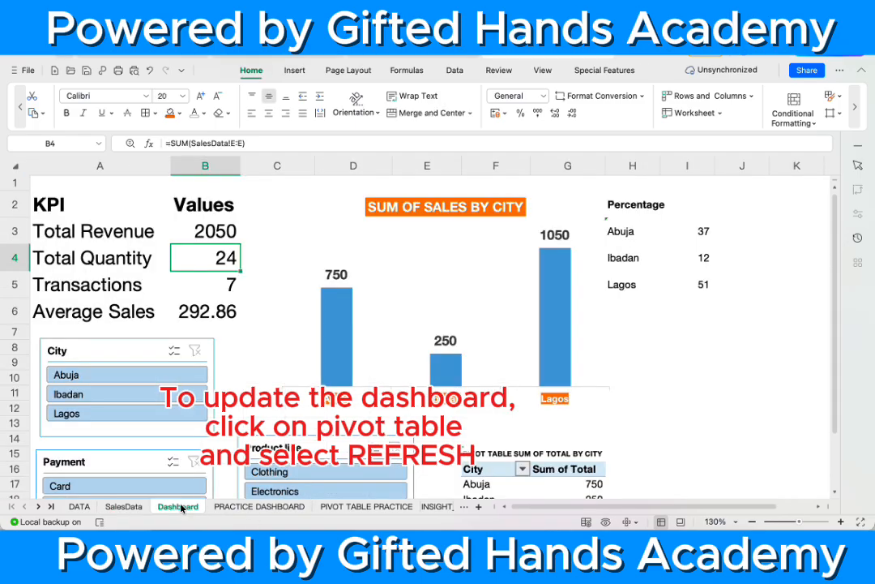
pyautogui.click(257, 506)
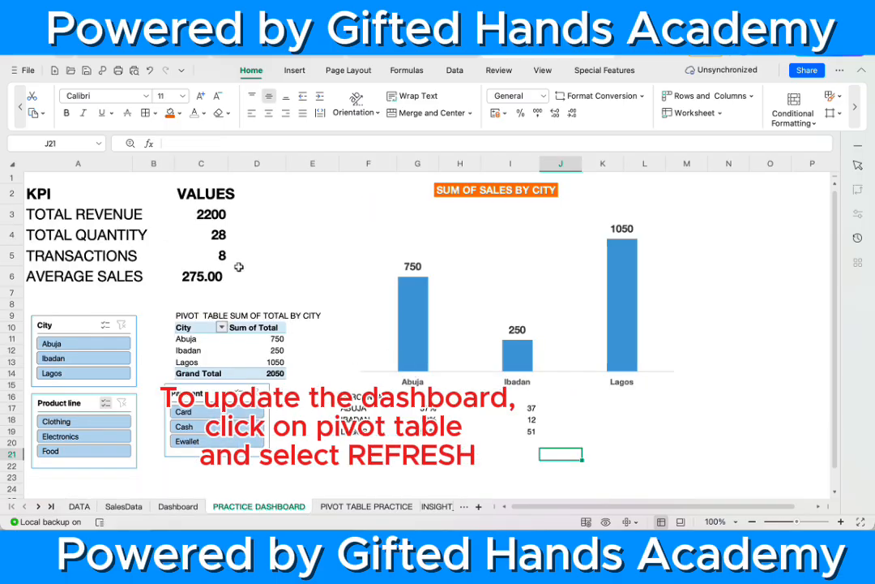
pyautogui.rightClick(193, 254)
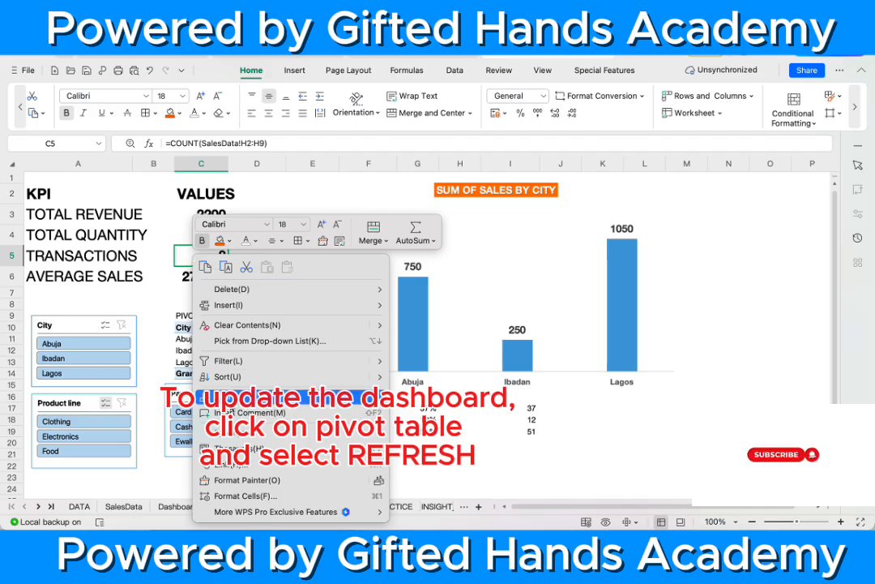
pyautogui.click(560, 454)
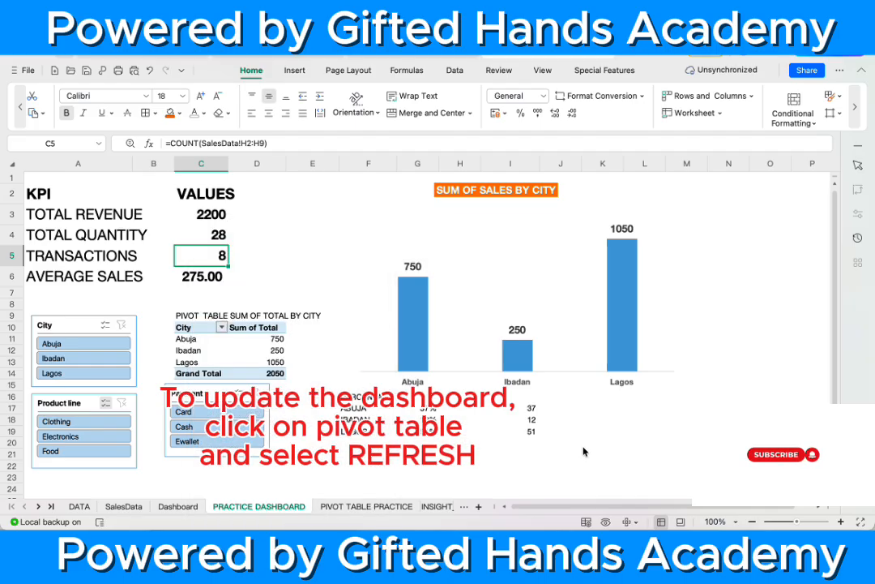
pyautogui.rightClick(227, 337)
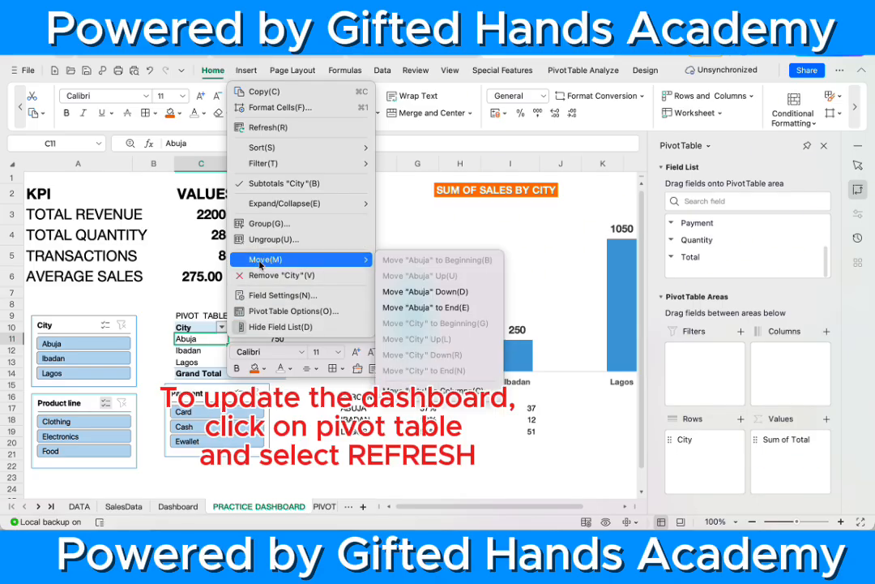
pyautogui.click(271, 128)
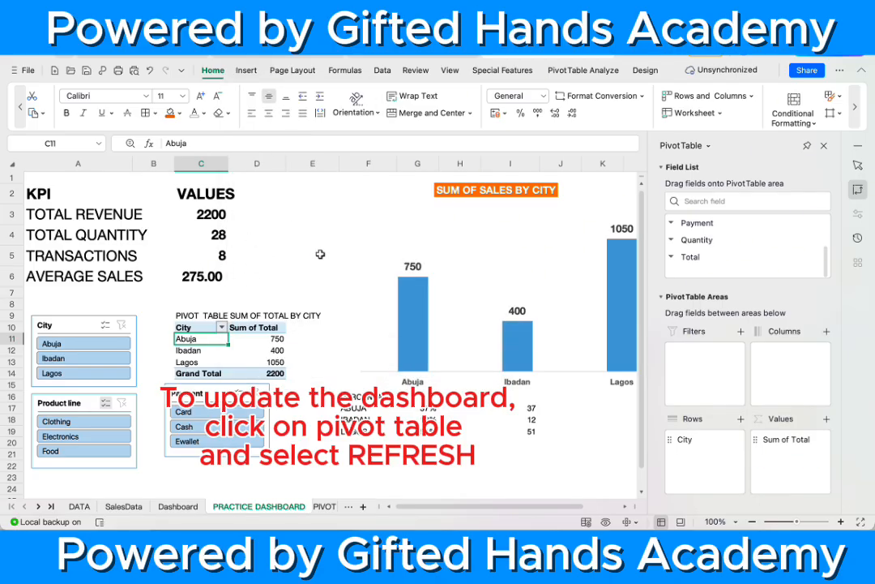
pyautogui.rightClick(250, 350)
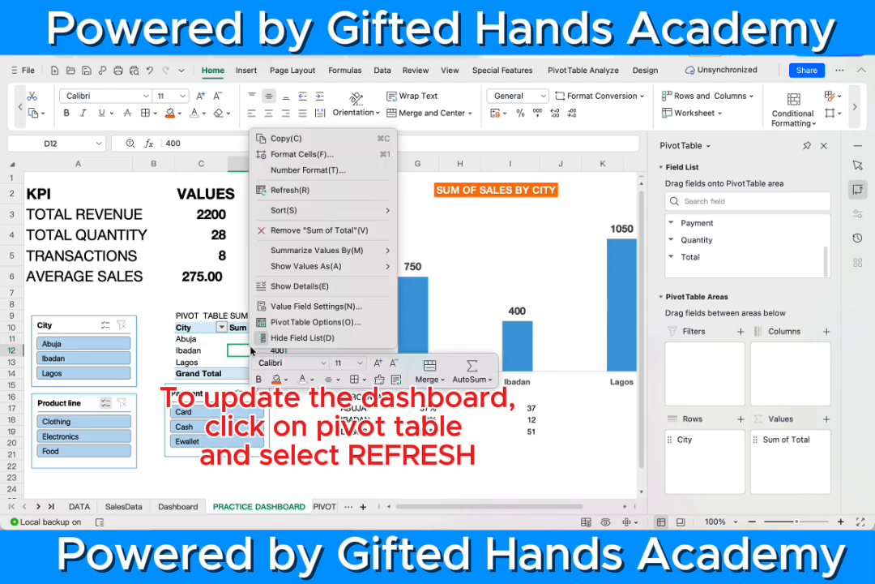
pyautogui.click(272, 190)
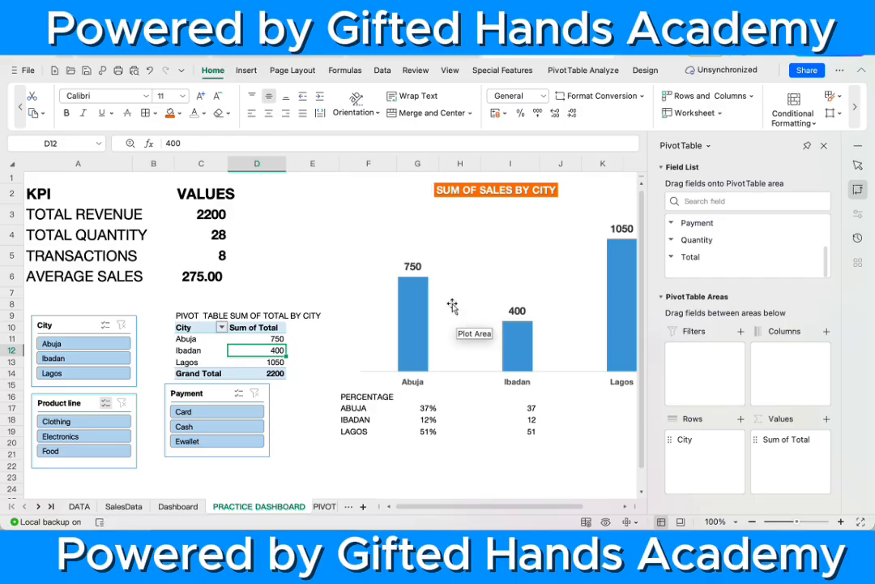
# Step: Select the Sum of Sales by City chart and refresh its source pivot table once more
pyautogui.click(425, 308)
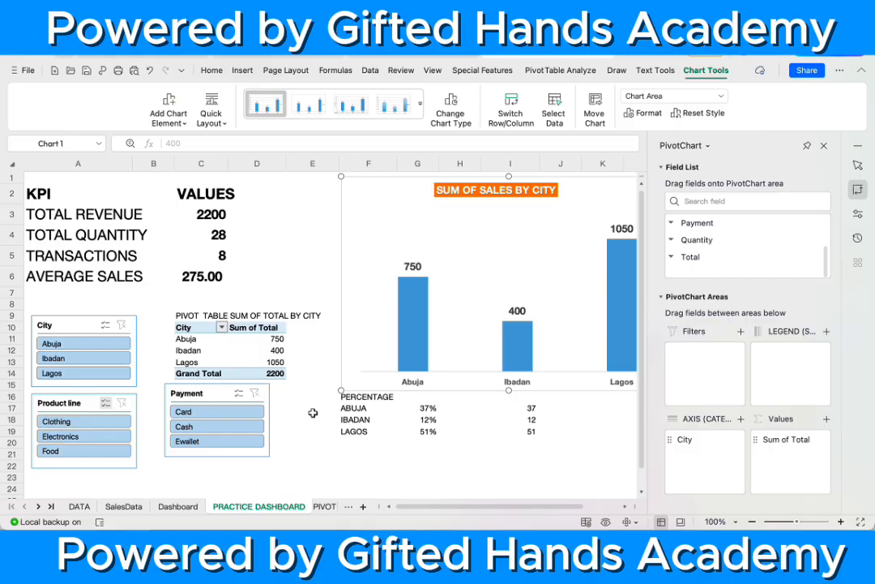
pyautogui.rightClick(266, 350)
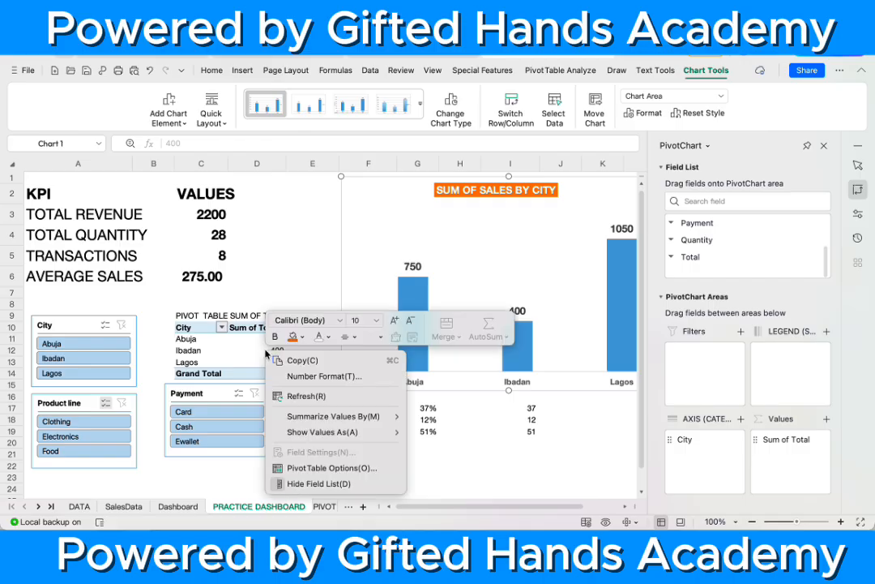
pyautogui.click(294, 395)
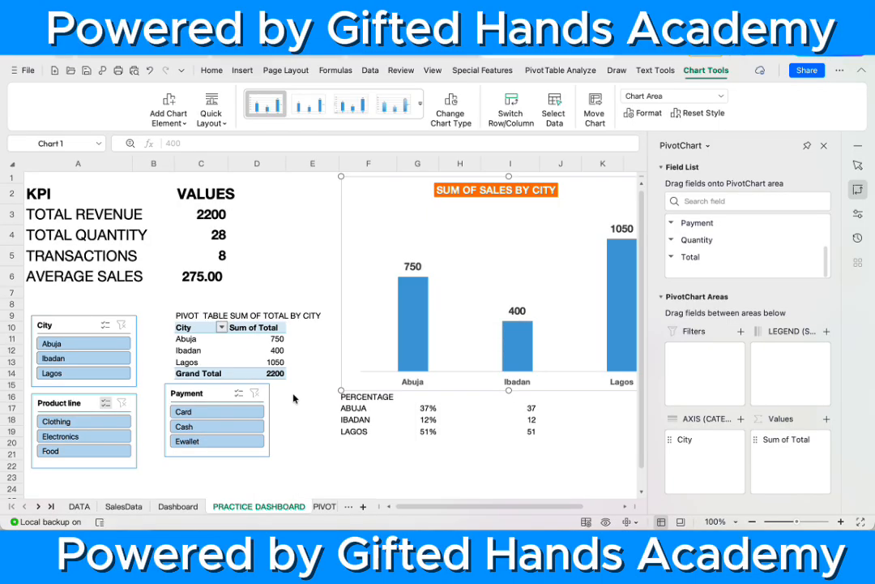
# Step: Check the formulas behind the average sales, total revenue, total quantity and transactions KPIs on the practice dashboard
pyautogui.click(215, 274)
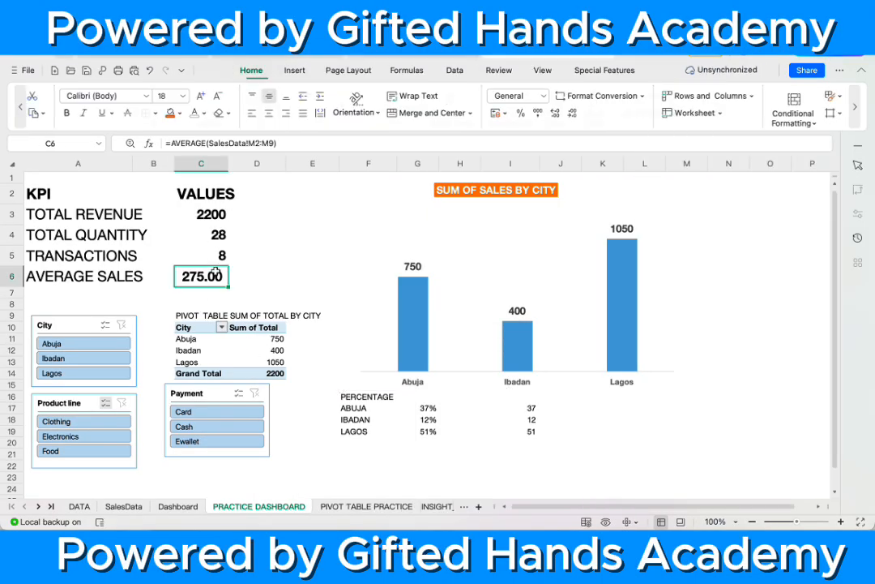
pyautogui.scroll(-3, 216, 274)
pyautogui.scroll(3, 215, 273)
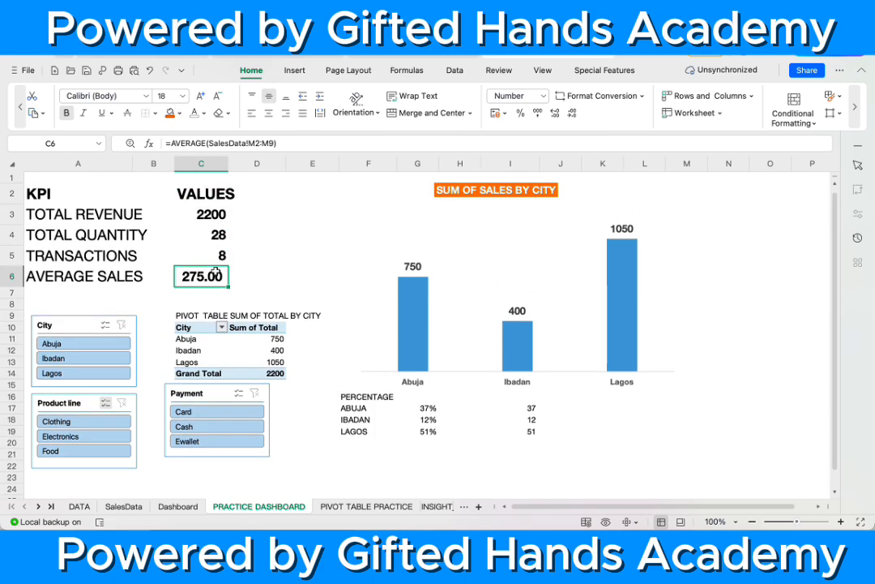
pyautogui.click(214, 216)
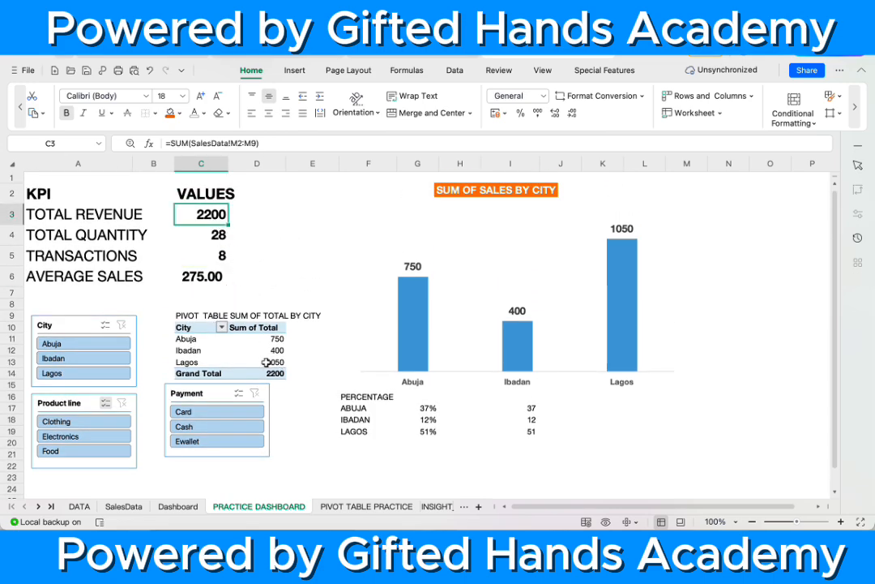
pyautogui.click(215, 235)
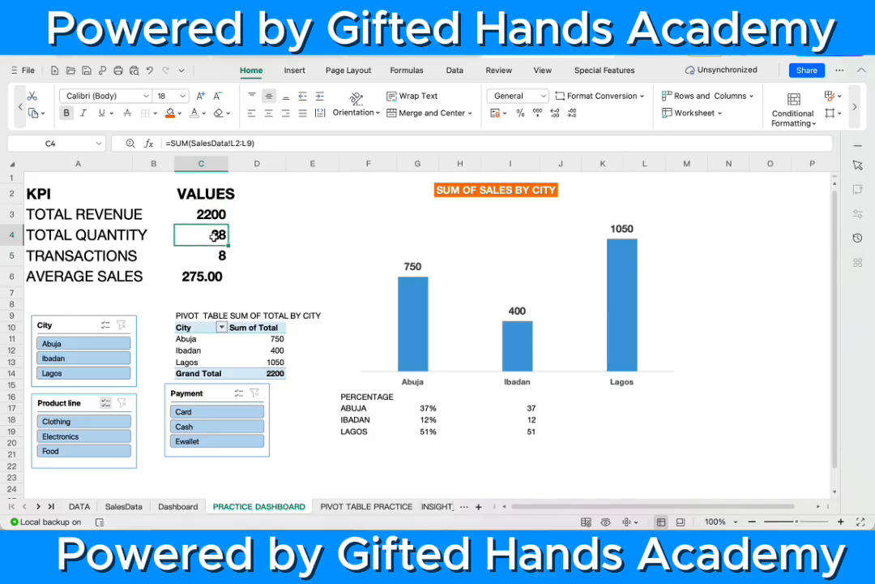
pyautogui.click(218, 256)
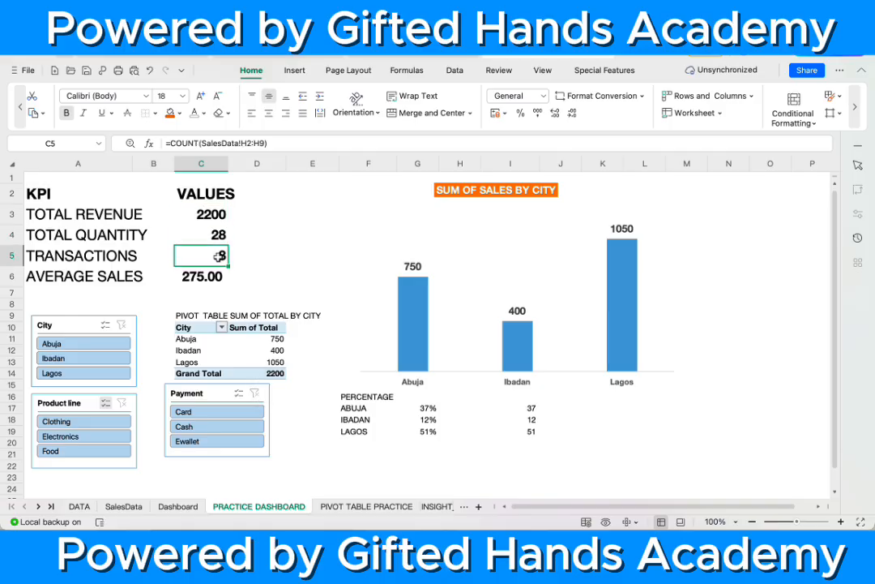
# Step: Recheck the average sales KPI formula and the pivot table on the PIVOT TABLE PRACTICE sheet, ending back on the PRACTICE DASHBOARD sheet
pyautogui.click(208, 281)
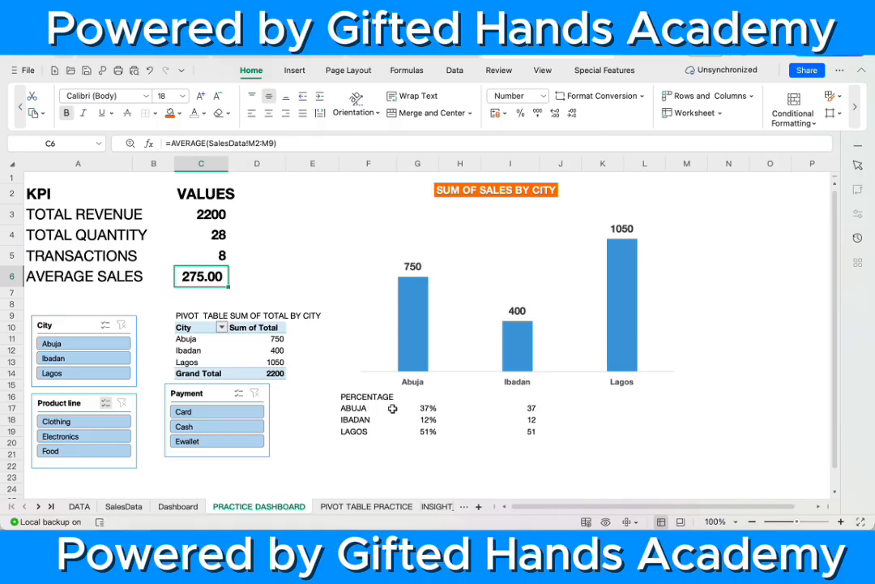
pyautogui.scroll(-3, 416, 406)
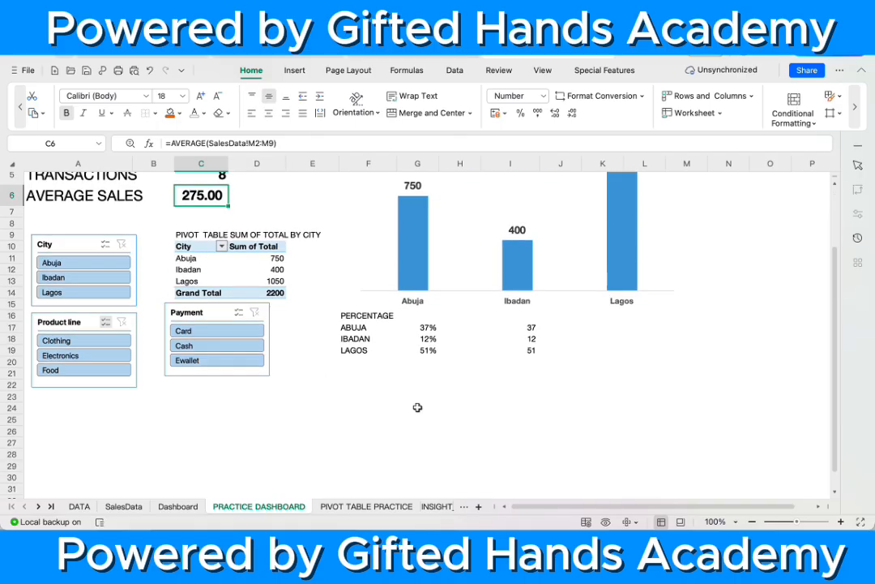
pyautogui.scroll(3, 417, 408)
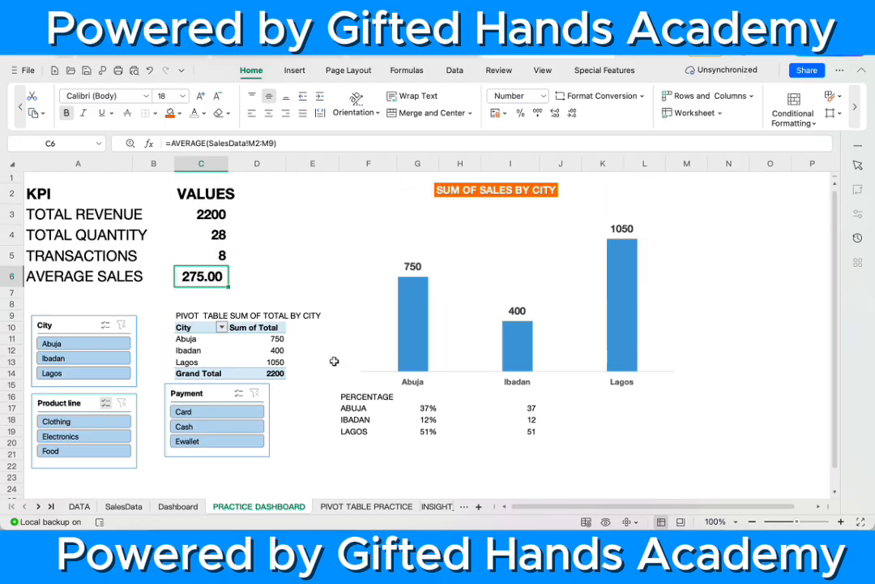
pyautogui.click(430, 442)
pyautogui.click(500, 458)
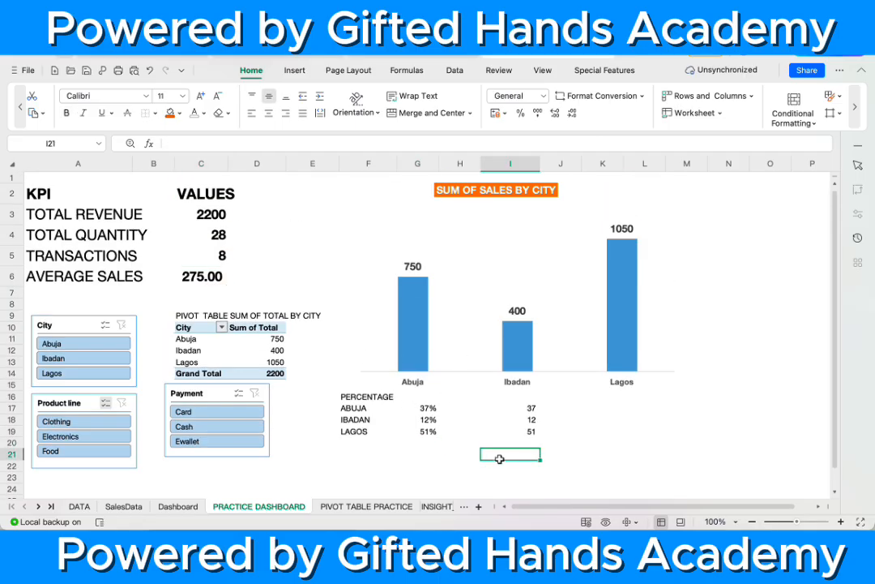
pyautogui.click(363, 508)
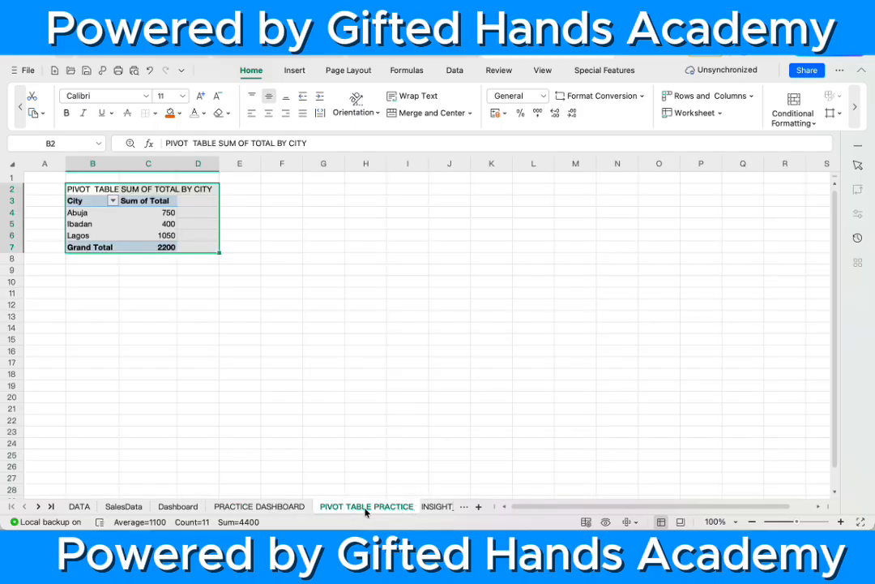
pyautogui.click(243, 507)
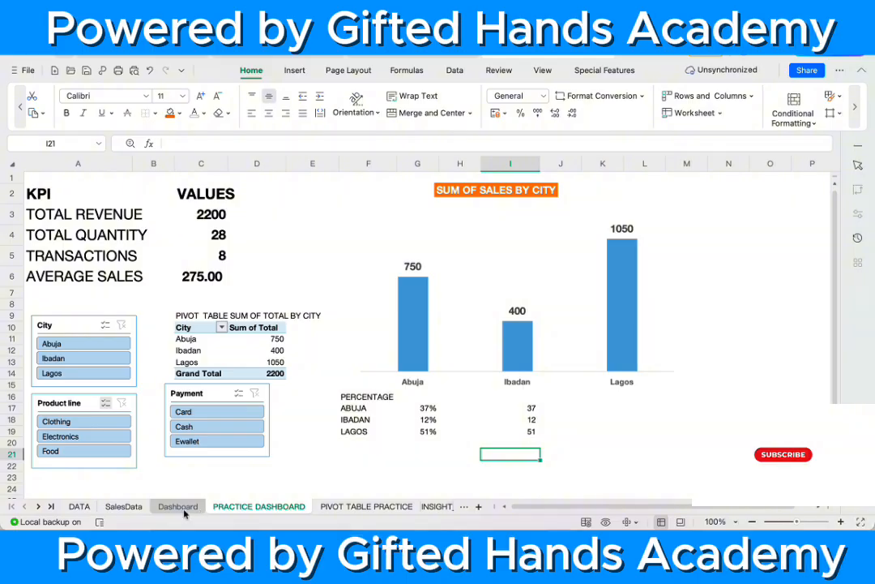